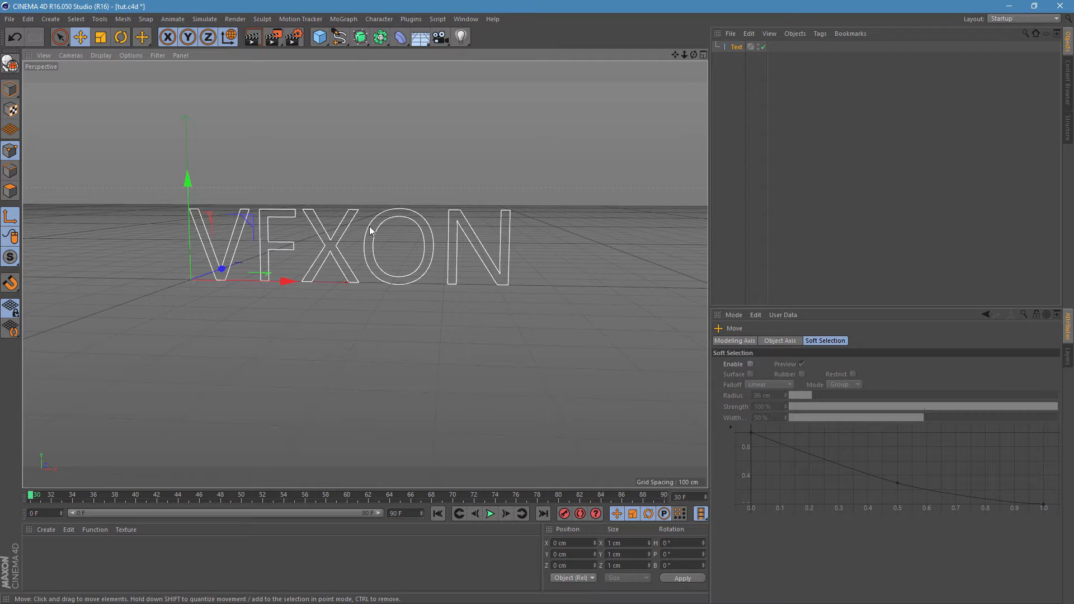
Duplicate the VFXON text spline and rename the copy V.
{"action": "left_click", "coordinate": [723, 250]}
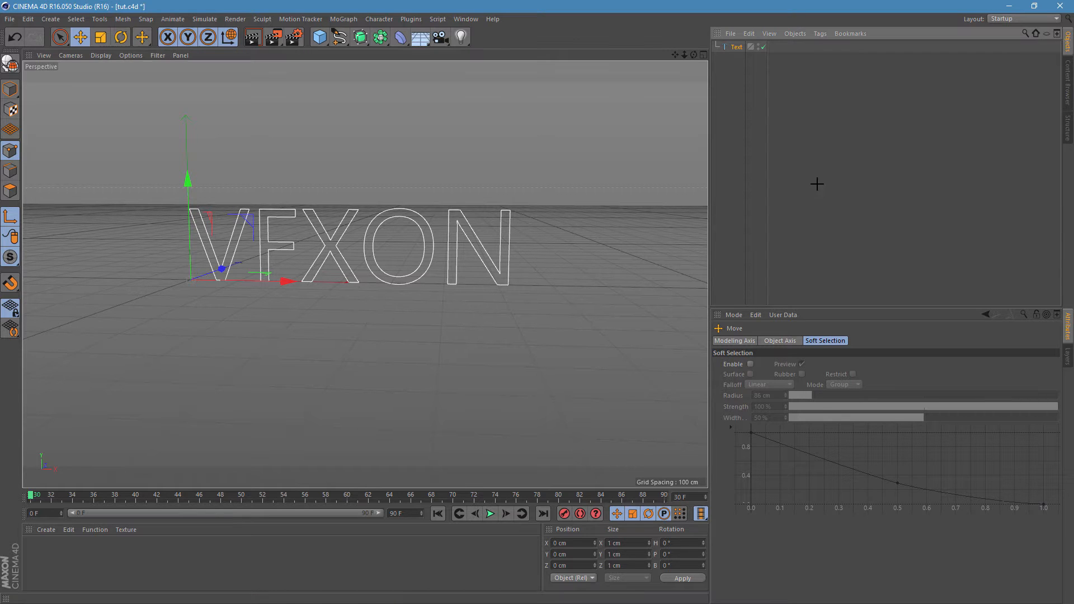
{"action": "left_click", "coordinate": [735, 48]}
{"action": "left_click_drag", "start_coordinate": [738, 48], "coordinate": [740, 62], "text": "ctrl"}
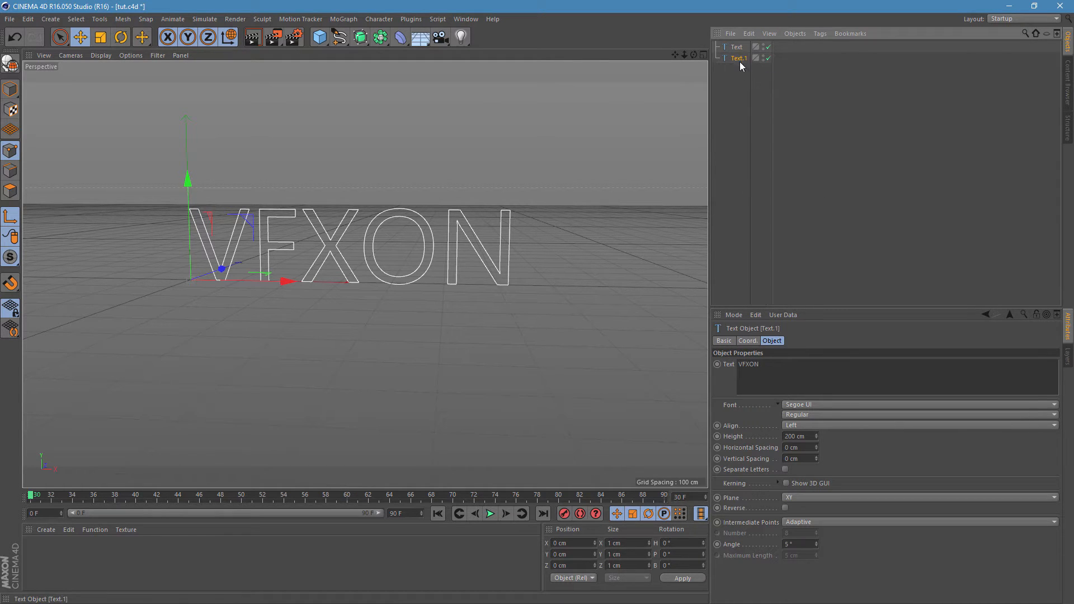
{"action": "key", "text": "Up"}
{"action": "key", "text": "Return"}
{"action": "left_click", "coordinate": [728, 63]}
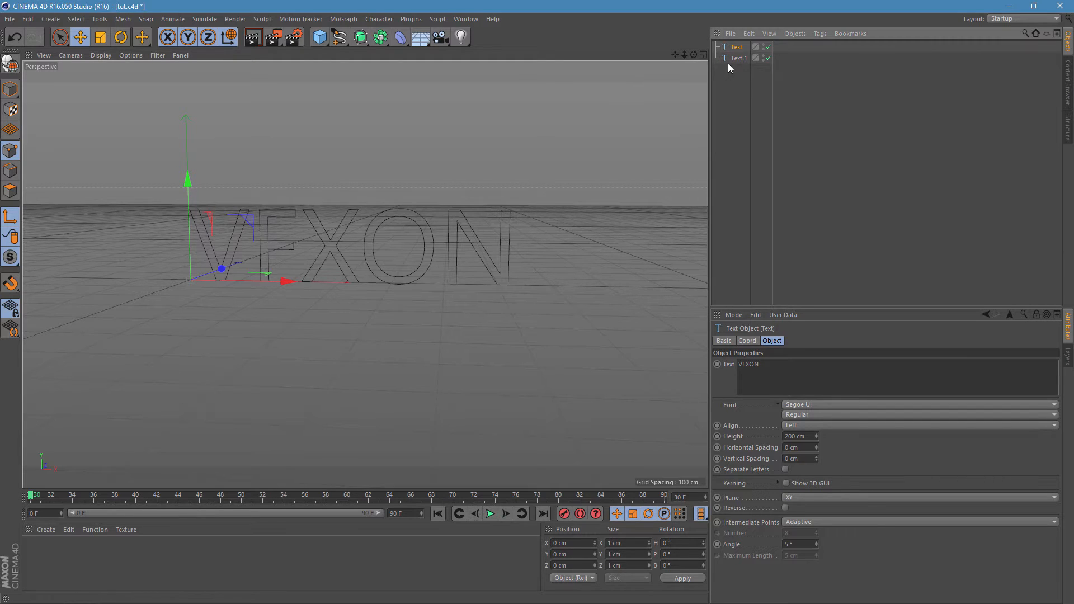
{"action": "left_click", "coordinate": [737, 62]}
{"action": "double_click", "coordinate": [737, 62]}
{"action": "type", "text": "V"}
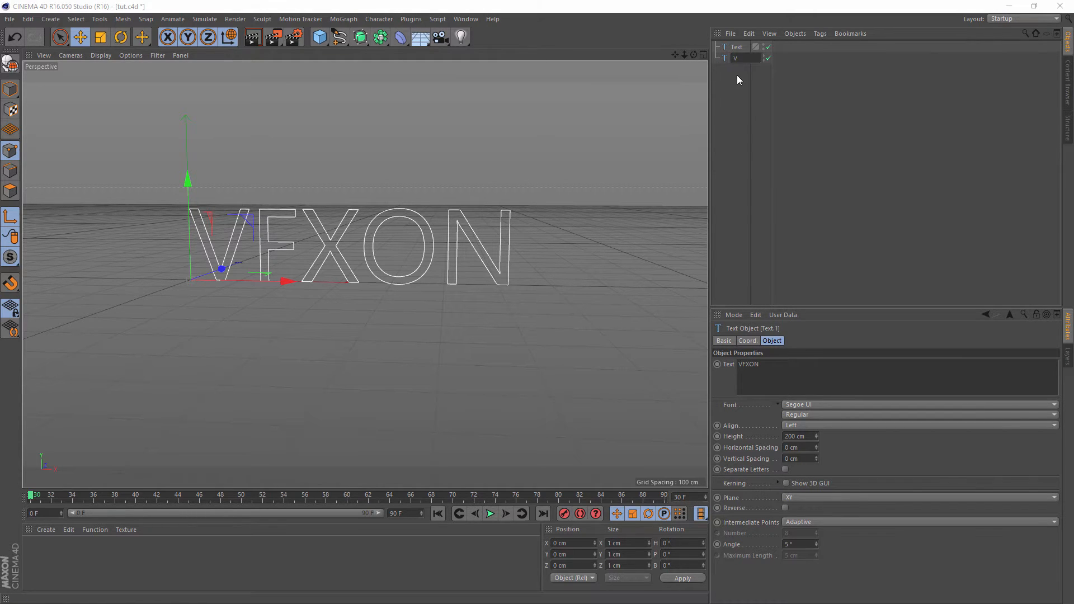
{"action": "key", "text": "Return"}
Trim the V copy's text to the single letter V and create matching single-letter text splines F, X, O and N.
{"action": "left_click_drag", "start_coordinate": [759, 365], "coordinate": [743, 365]}
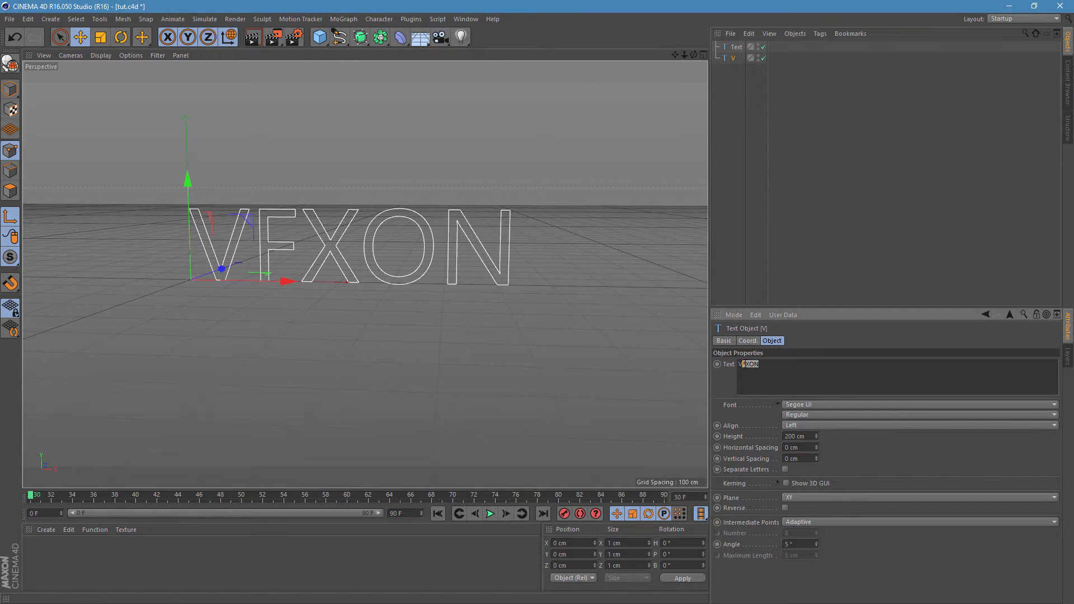
{"action": "left_click", "coordinate": [803, 294]}
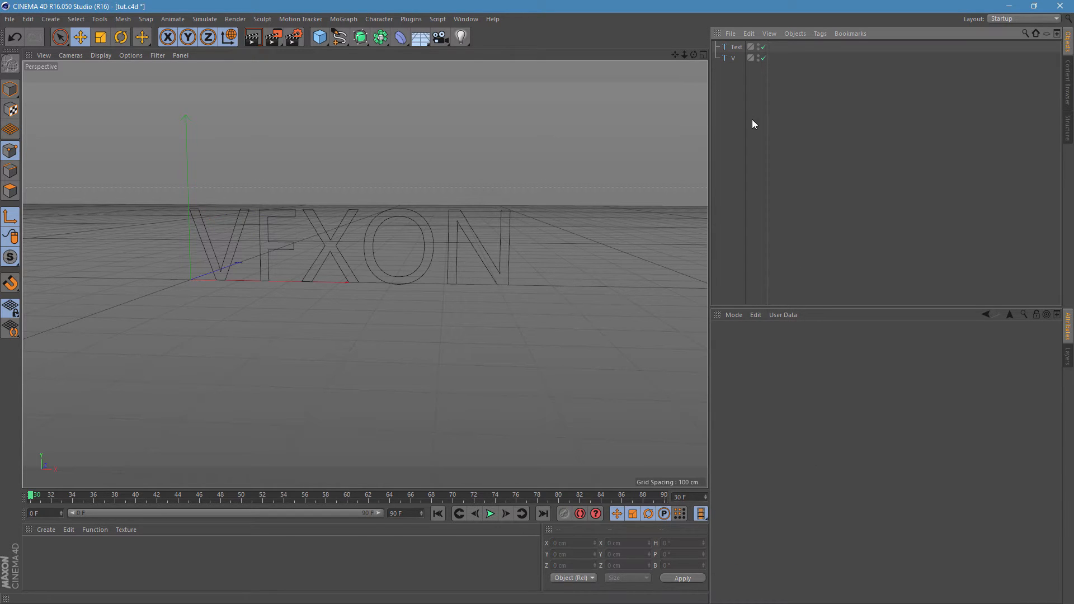
{"action": "left_click", "coordinate": [733, 58]}
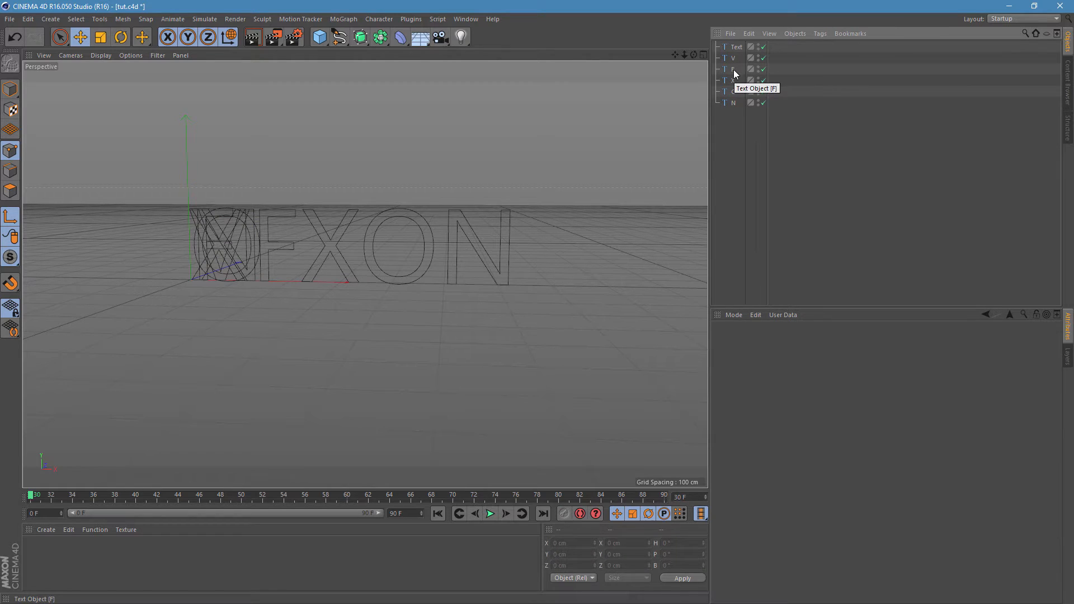
Hide the single-letter X, O and N text splines.
{"action": "left_click", "coordinate": [759, 80]}
{"action": "left_click", "coordinate": [759, 91]}
{"action": "left_click", "coordinate": [759, 102]}
Move the F, X, O and N splines together along the X axis until F lines up with the F in the full word.
{"action": "left_click", "coordinate": [733, 102]}
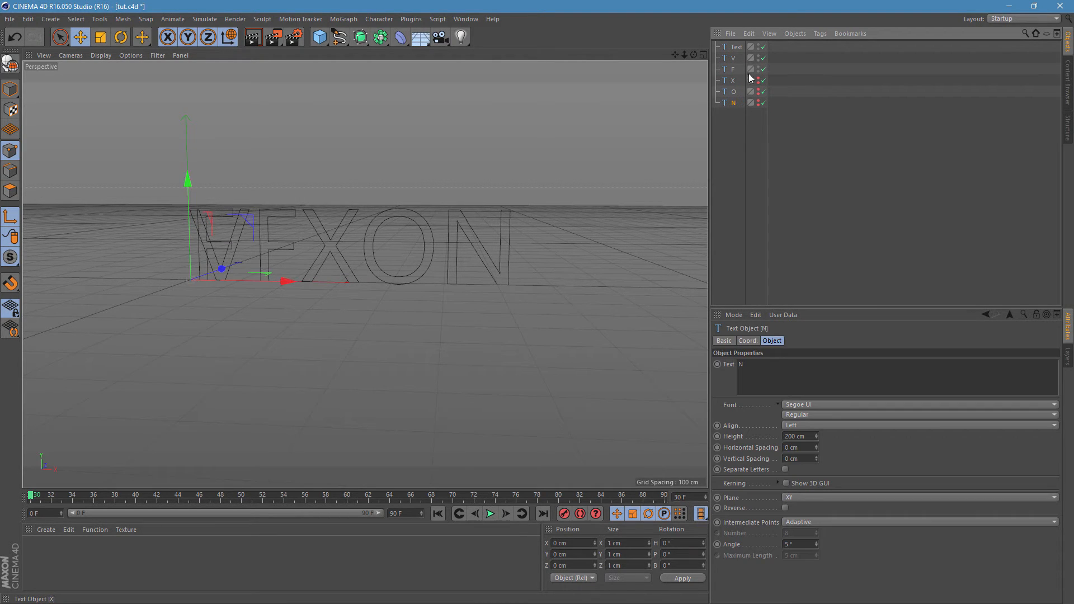
{"action": "left_click", "coordinate": [734, 69], "text": "shift"}
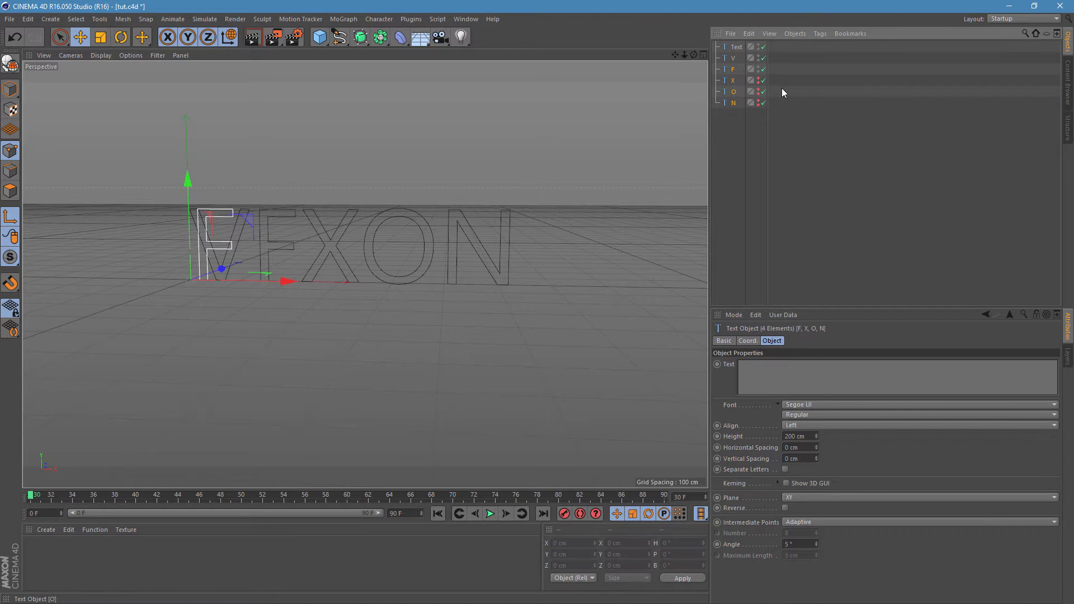
{"action": "scroll", "coordinate": [314, 252], "scroll_direction": "up", "scroll_amount": 3}
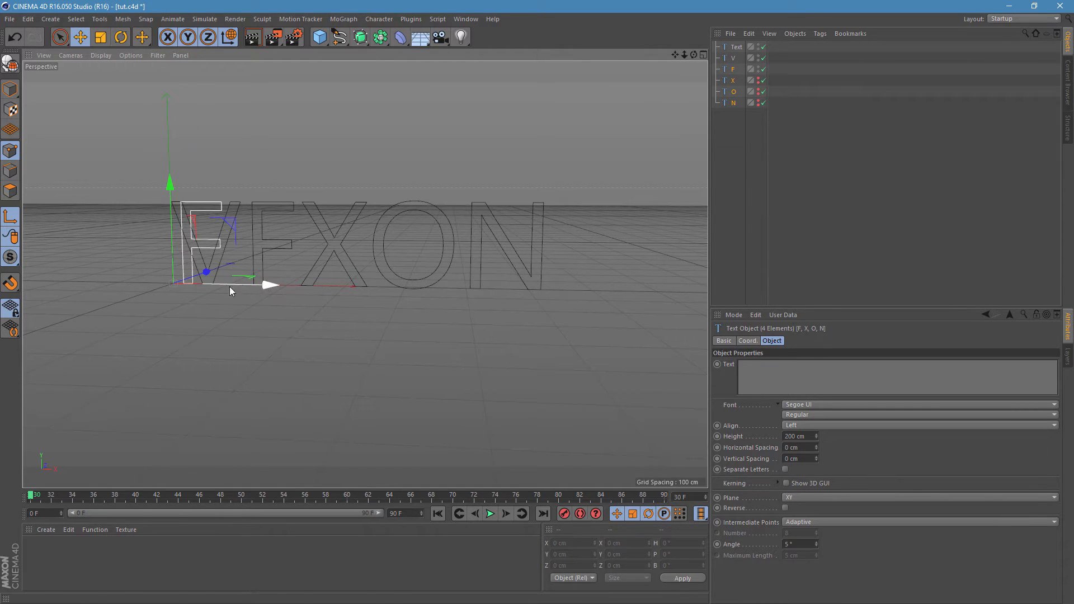
{"action": "scroll", "coordinate": [230, 291], "scroll_direction": "up", "scroll_amount": 3}
{"action": "left_click_drag", "start_coordinate": [269, 311], "coordinate": [391, 311]}
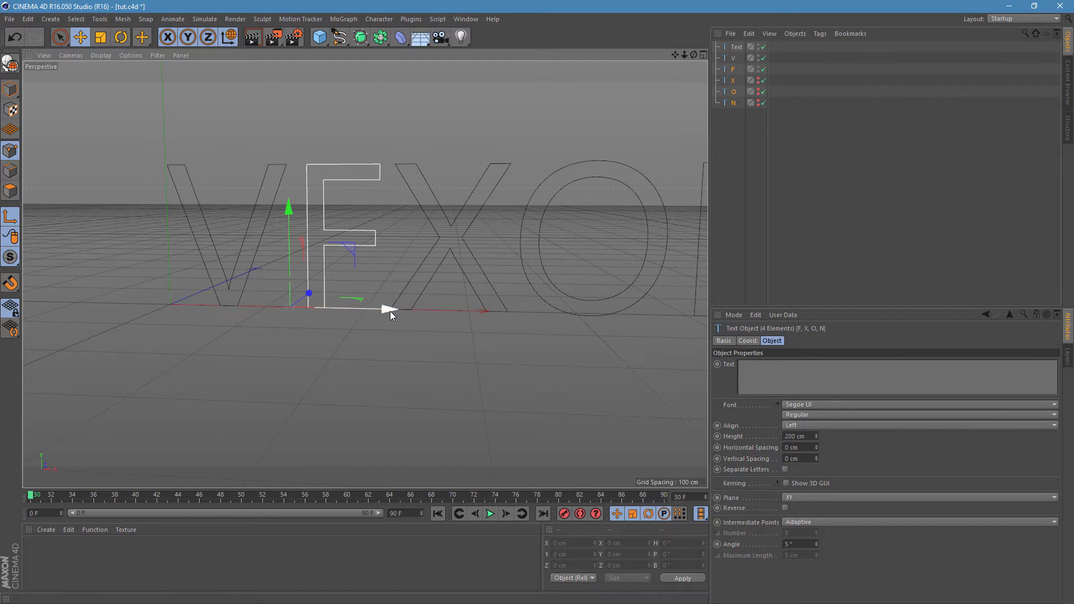
Unhide the X spline and move X, O and N without F until X matches its place in the full word.
{"action": "left_click", "coordinate": [732, 70], "text": "ctrl"}
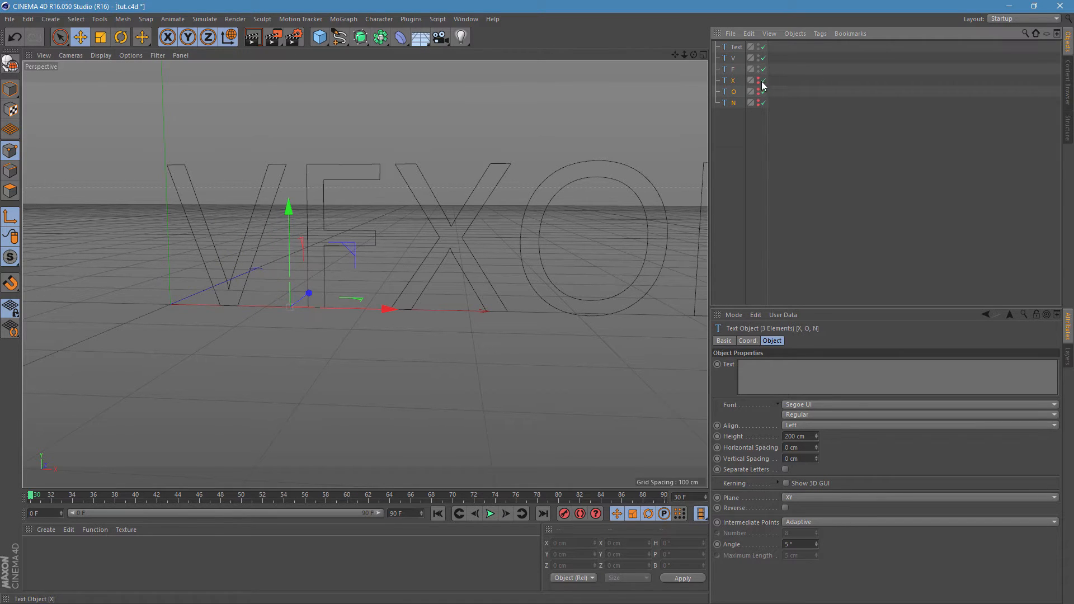
{"action": "left_click", "coordinate": [761, 82]}
{"action": "left_click_drag", "start_coordinate": [437, 311], "coordinate": [486, 318]}
Unhide the O spline and move O and N together along the X axis until O overlaps the word's O.
{"action": "left_click", "coordinate": [733, 82], "text": "ctrl"}
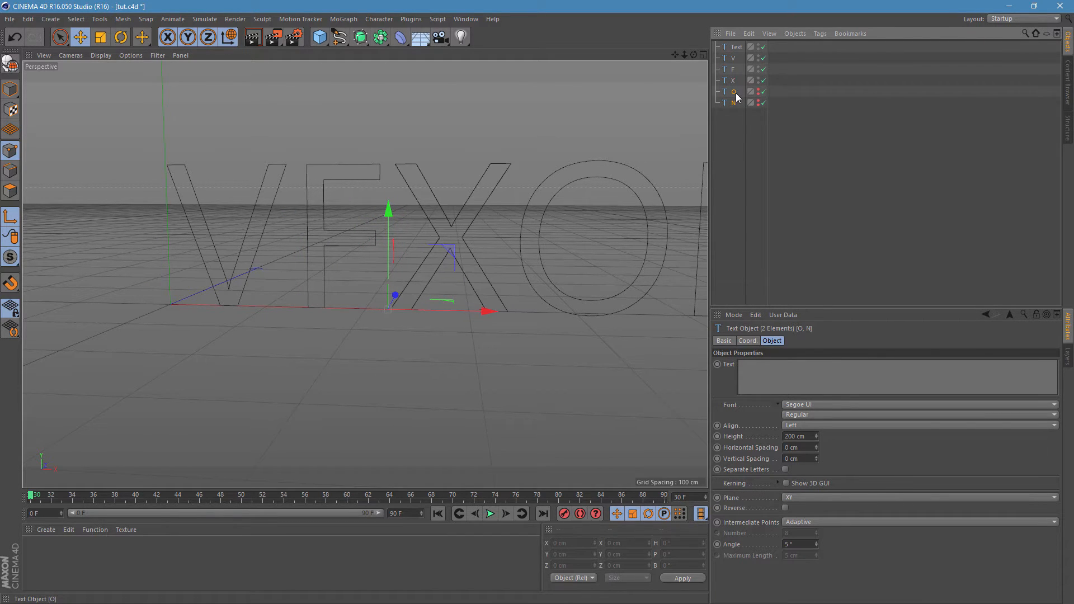
{"action": "left_click", "coordinate": [758, 91]}
{"action": "left_click_drag", "start_coordinate": [486, 310], "coordinate": [610, 308]}
Unhide the N spline and move it alone along the X axis onto the N of the full word.
{"action": "left_click", "coordinate": [758, 103]}
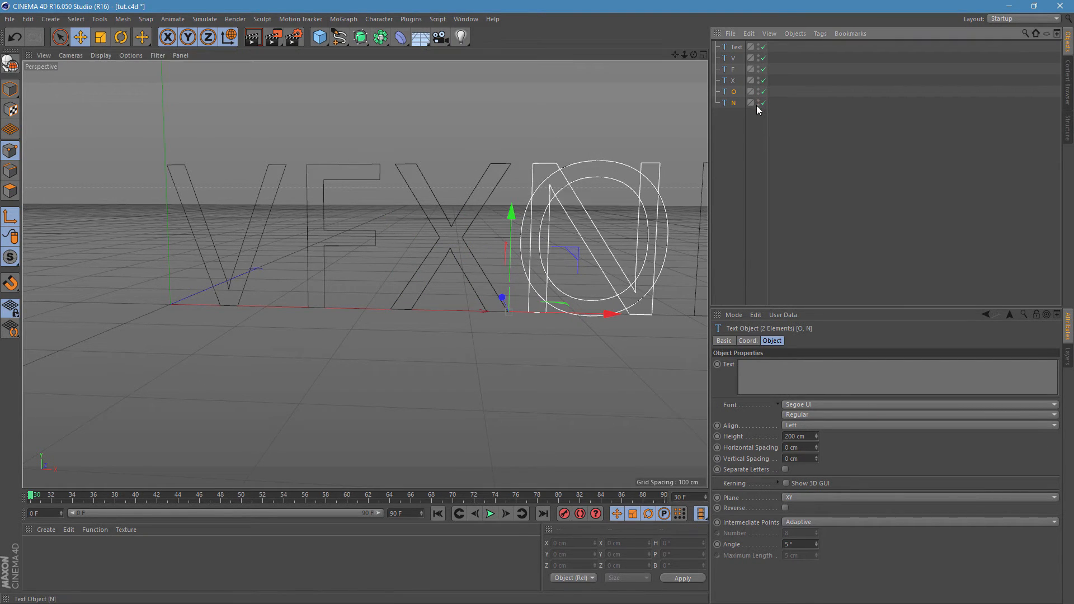
{"action": "left_click", "coordinate": [738, 92], "text": "ctrl"}
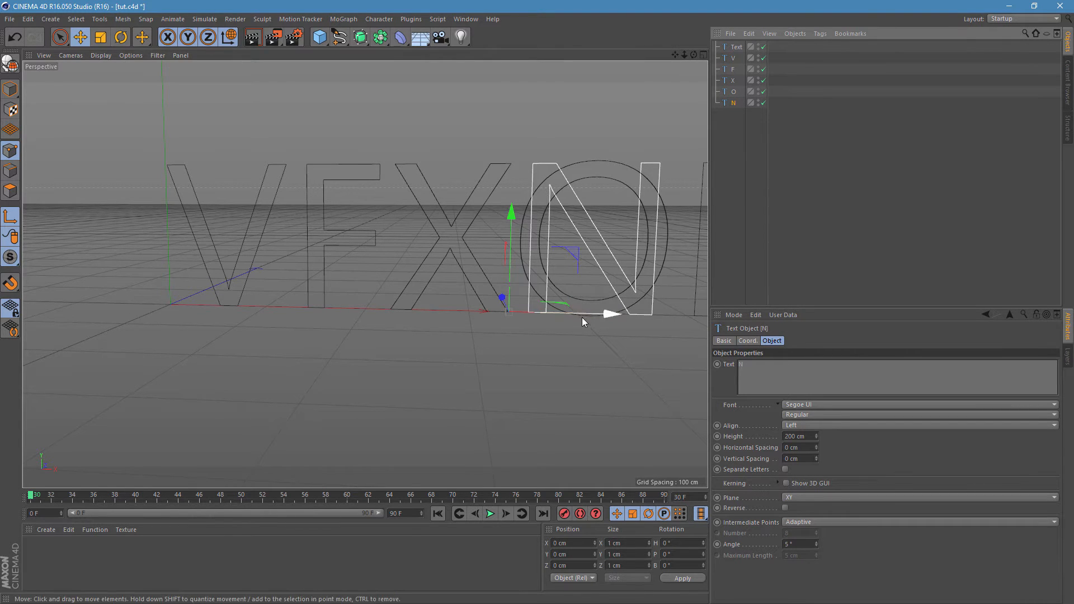
{"action": "middle_click_drag", "start_coordinate": [555, 273], "coordinate": [488, 327], "text": "alt"}
{"action": "left_click_drag", "start_coordinate": [434, 335], "coordinate": [596, 337]}
{"action": "scroll", "coordinate": [468, 273], "scroll_direction": "down", "scroll_amount": 2}
{"action": "scroll", "coordinate": [488, 264], "scroll_direction": "down", "scroll_amount": 2}
{"action": "left_click", "coordinate": [799, 178]}
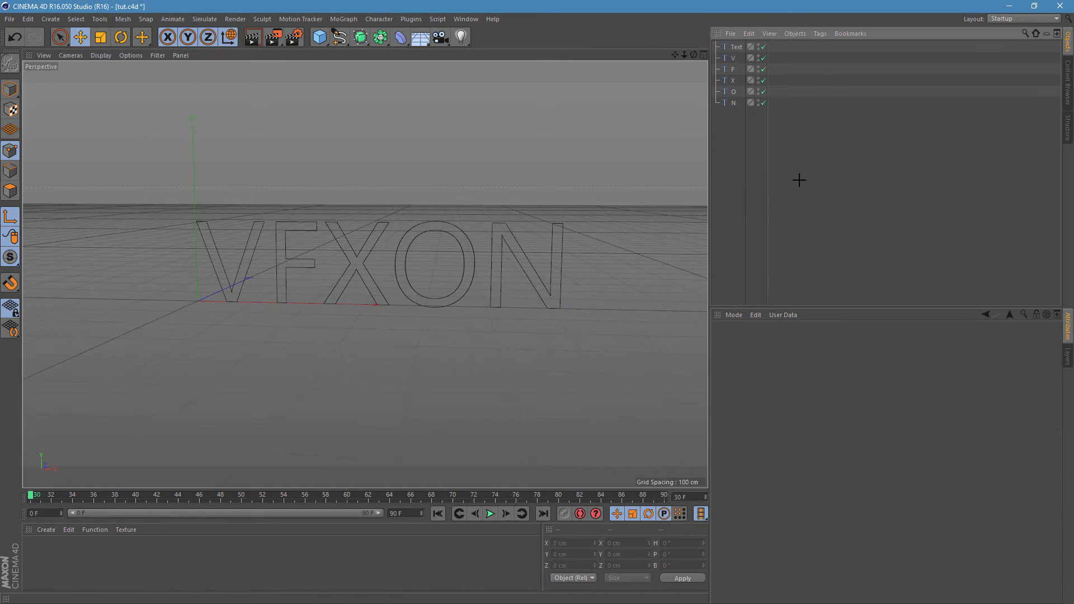
Place the original VFXON text object below the single letters in the object hierarchy and hide it.
{"action": "left_click", "coordinate": [738, 48]}
{"action": "left_click_drag", "start_coordinate": [733, 116], "coordinate": [734, 117]}
{"action": "left_click", "coordinate": [759, 103], "text": "alt"}
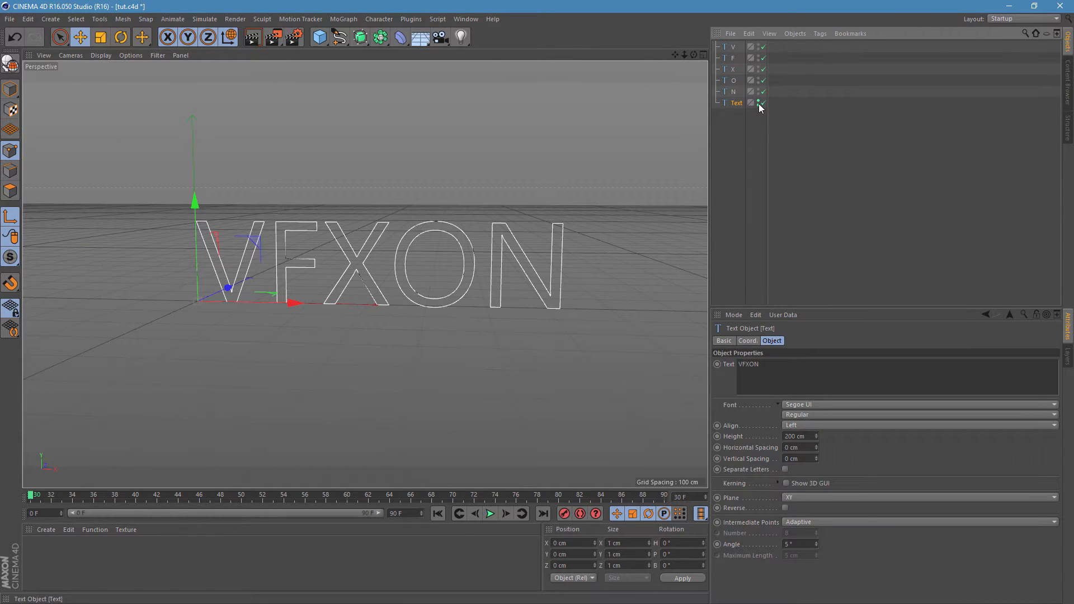
{"action": "left_click", "coordinate": [759, 103], "text": "alt"}
{"action": "left_click", "coordinate": [818, 160]}
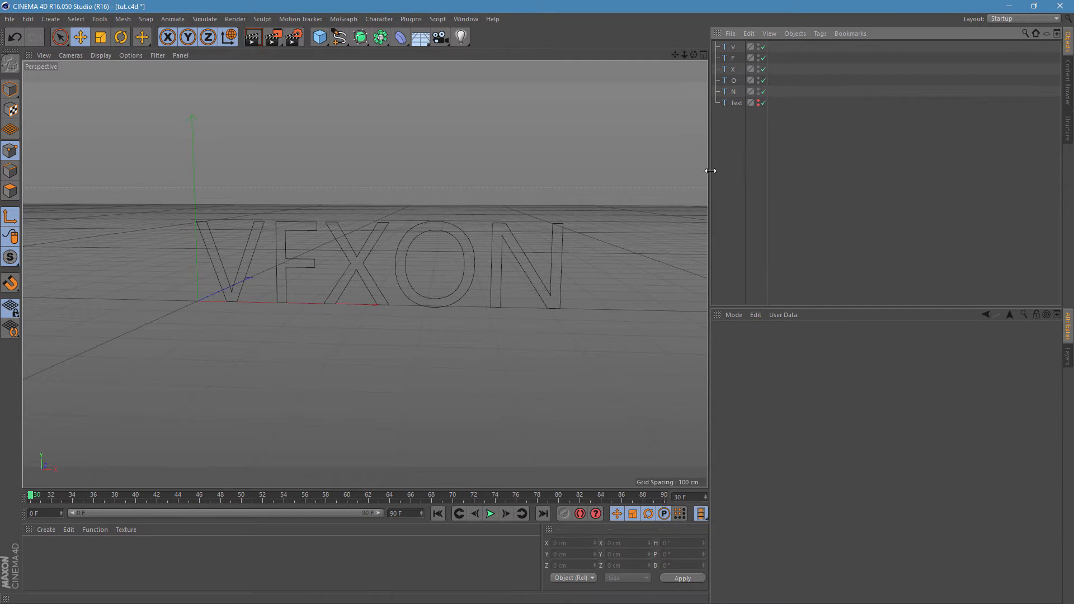
Add a Rectangle spline in the XY plane and reduce its width to about 185 cm.
{"action": "scroll", "coordinate": [227, 169], "scroll_direction": "up", "scroll_amount": 2}
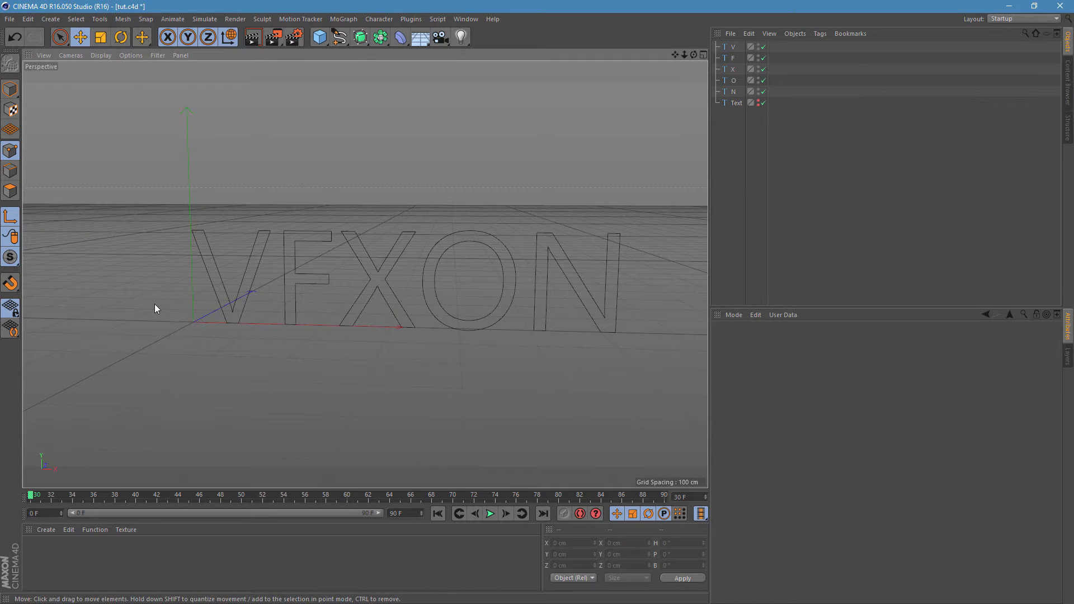
{"action": "scroll", "coordinate": [180, 330], "scroll_direction": "up", "scroll_amount": 2}
{"action": "left_click_drag", "start_coordinate": [202, 334], "coordinate": [214, 335], "text": "alt"}
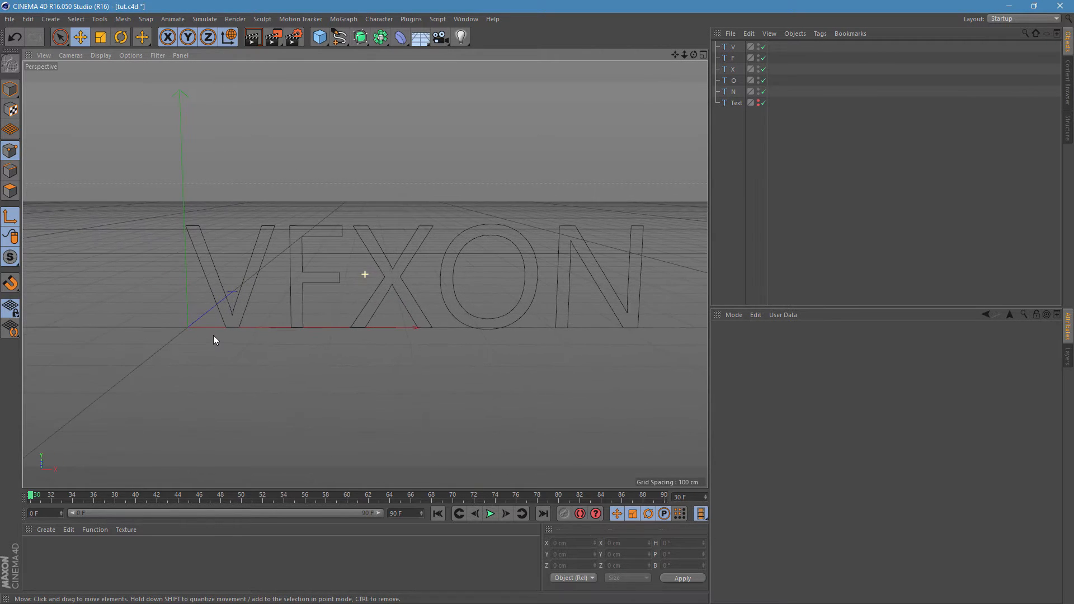
{"action": "scroll", "coordinate": [243, 290], "scroll_direction": "up", "scroll_amount": 1}
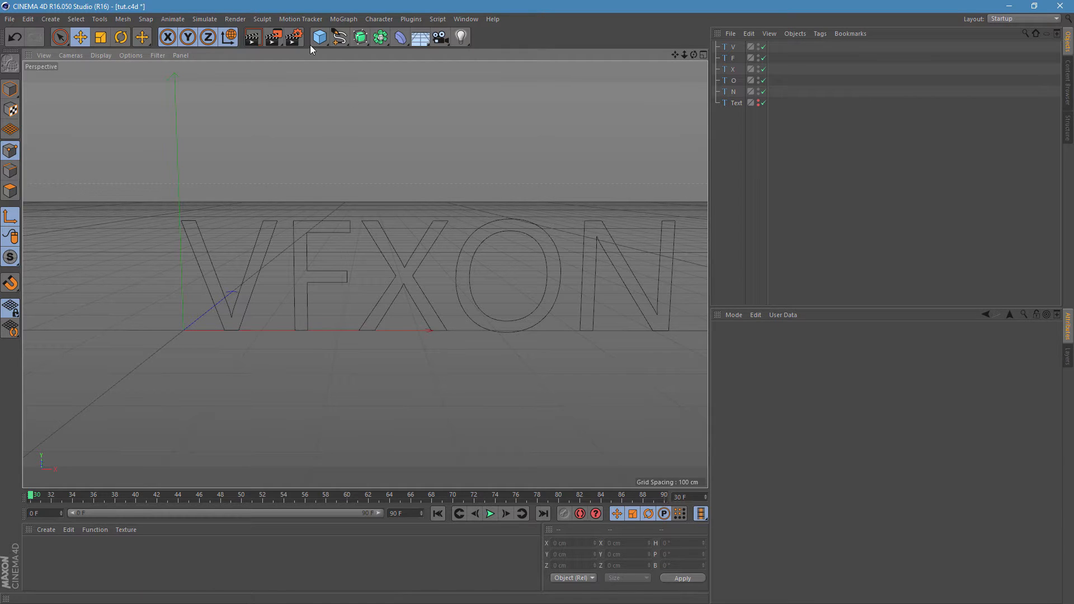
{"action": "left_click", "coordinate": [343, 40]}
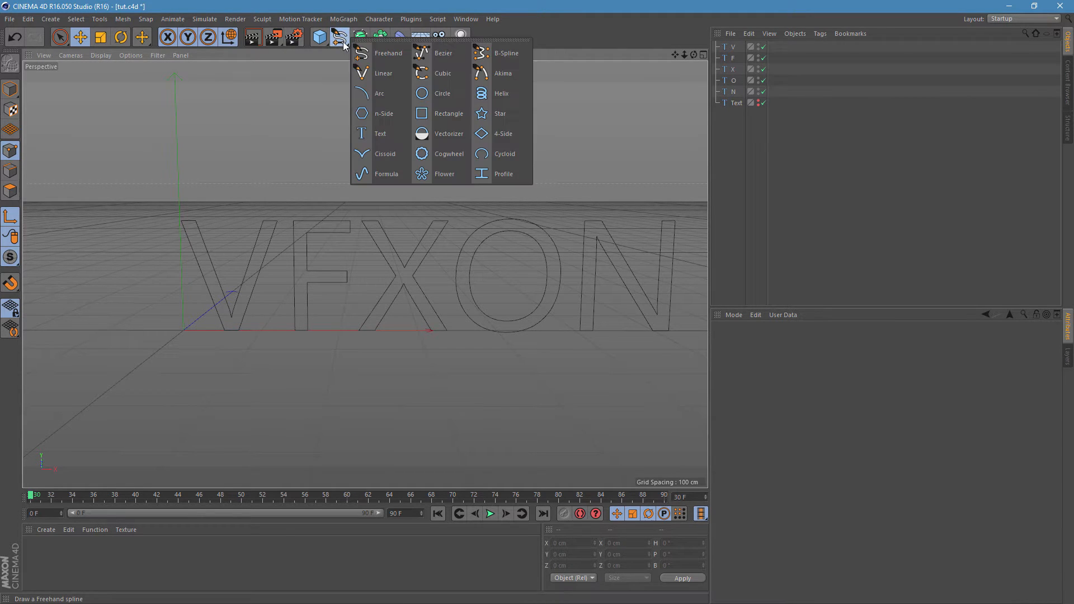
{"action": "left_click", "coordinate": [428, 113]}
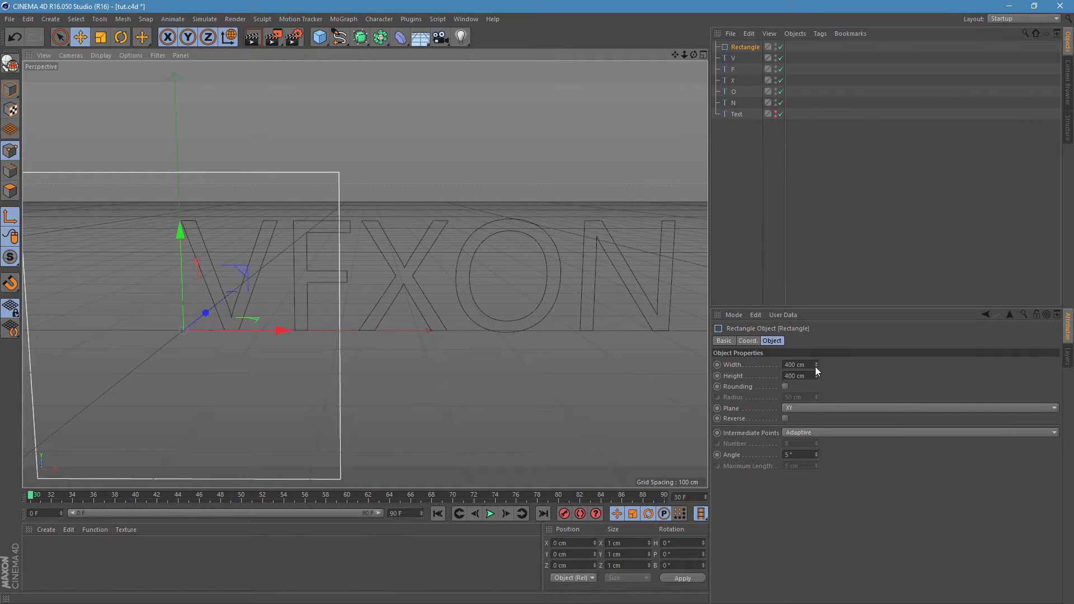
{"action": "left_click_drag", "start_coordinate": [817, 365], "coordinate": [437, 193]}
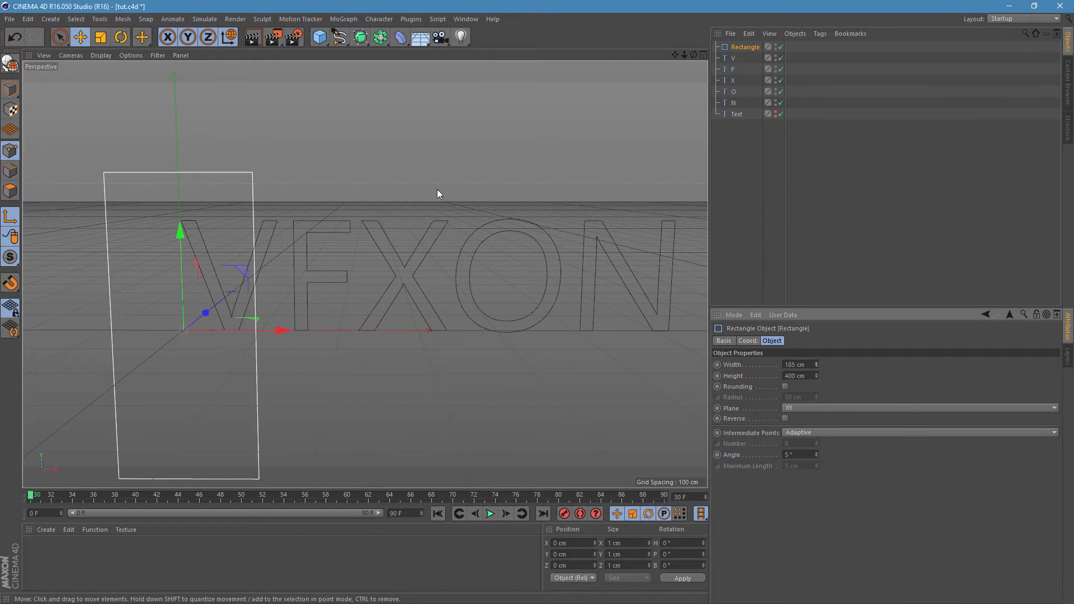
In the front view, resize the rectangle to 89 cm wide and 184 cm high and position it over the V's left half.
{"action": "middle_click", "coordinate": [437, 143]}
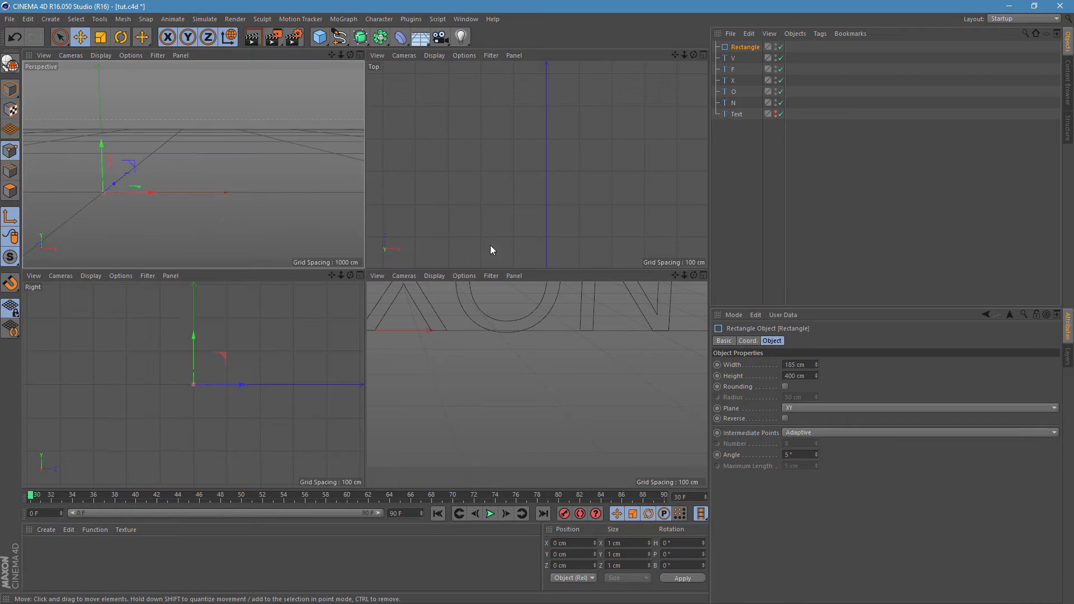
{"action": "middle_click", "coordinate": [496, 330]}
{"action": "middle_click_drag", "start_coordinate": [413, 233], "coordinate": [645, 229], "text": "alt"}
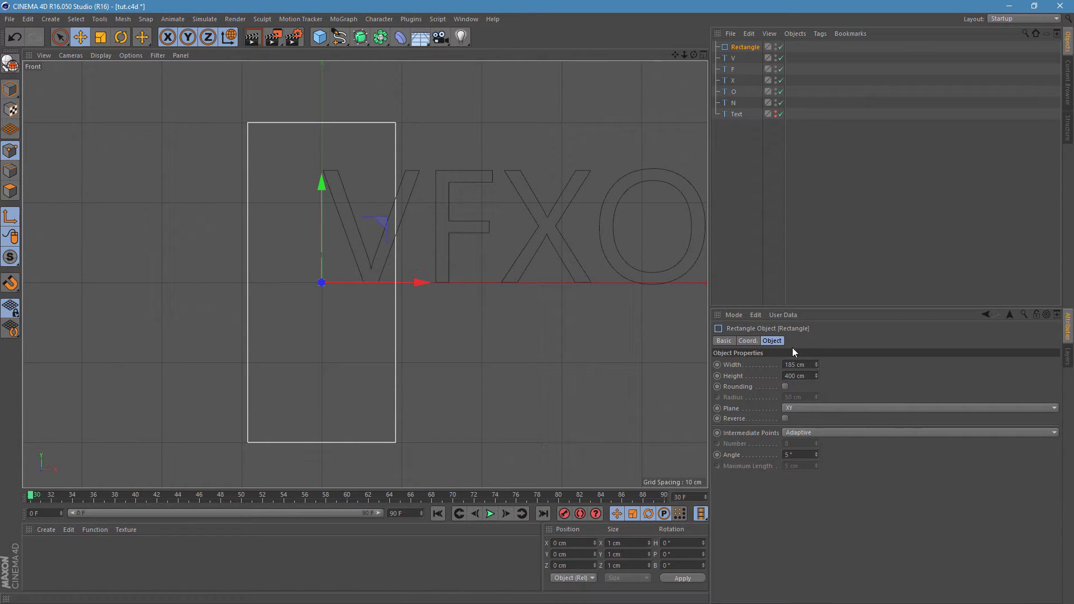
{"action": "left_click_drag", "start_coordinate": [818, 364], "coordinate": [764, 364]}
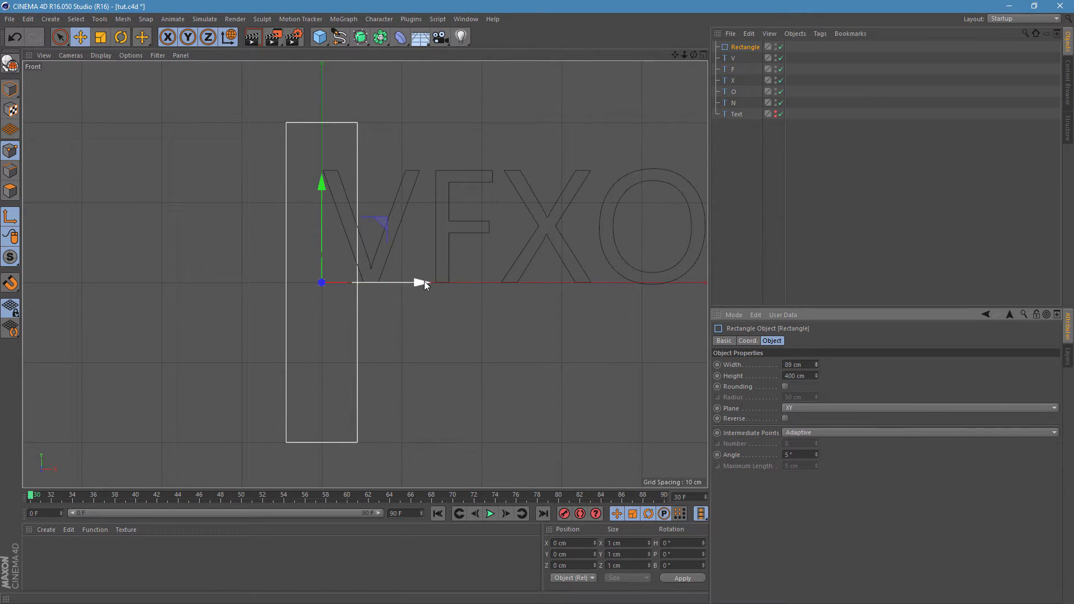
{"action": "left_click_drag", "start_coordinate": [425, 282], "coordinate": [439, 284]}
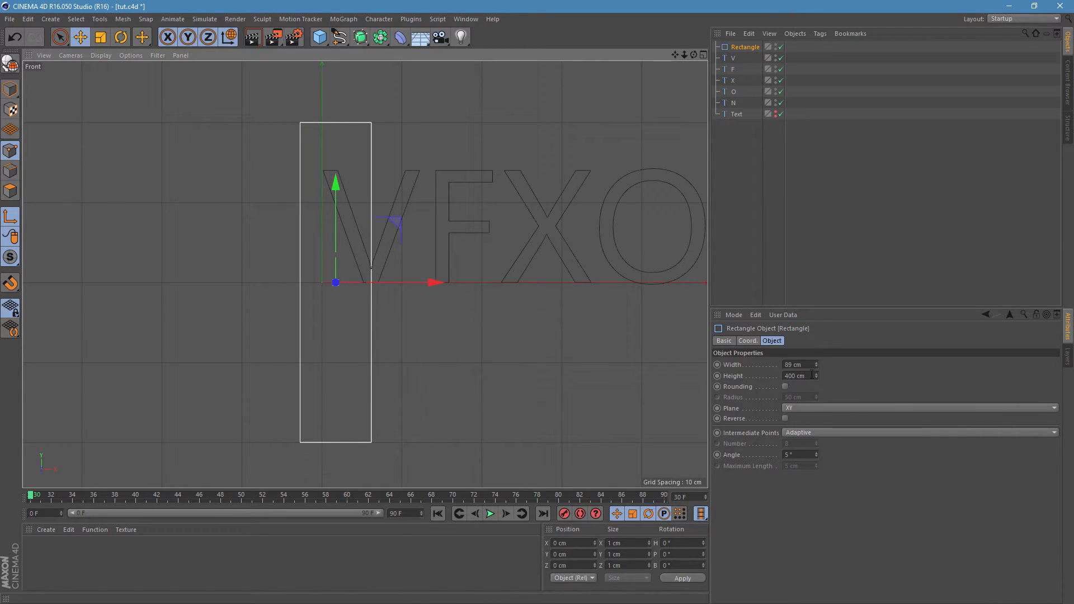
{"action": "left_click_drag", "start_coordinate": [816, 375], "coordinate": [776, 360]}
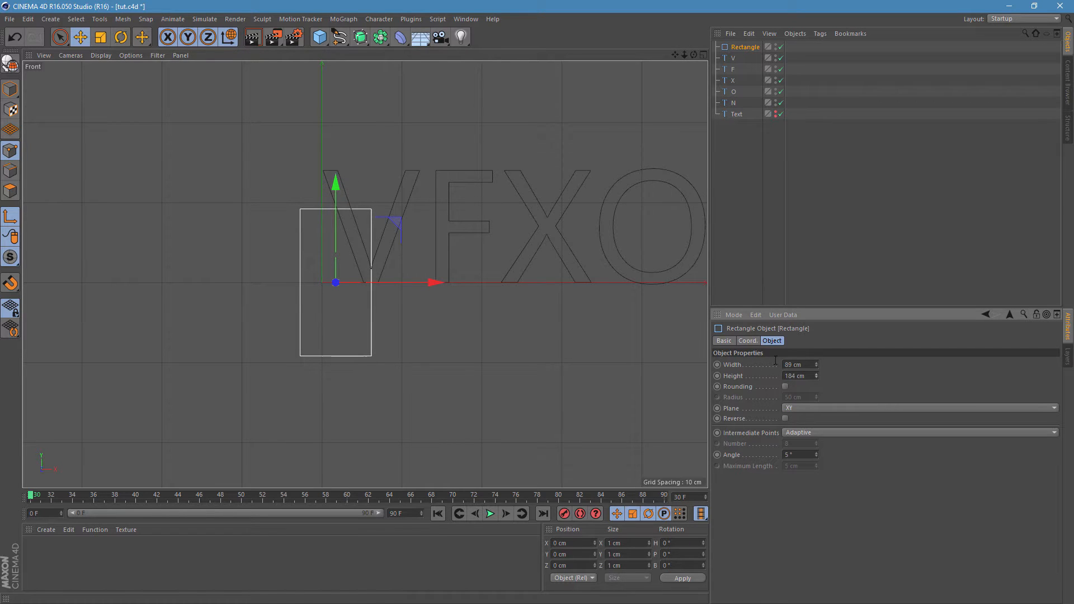
{"action": "left_click_drag", "start_coordinate": [339, 185], "coordinate": [338, 138]}
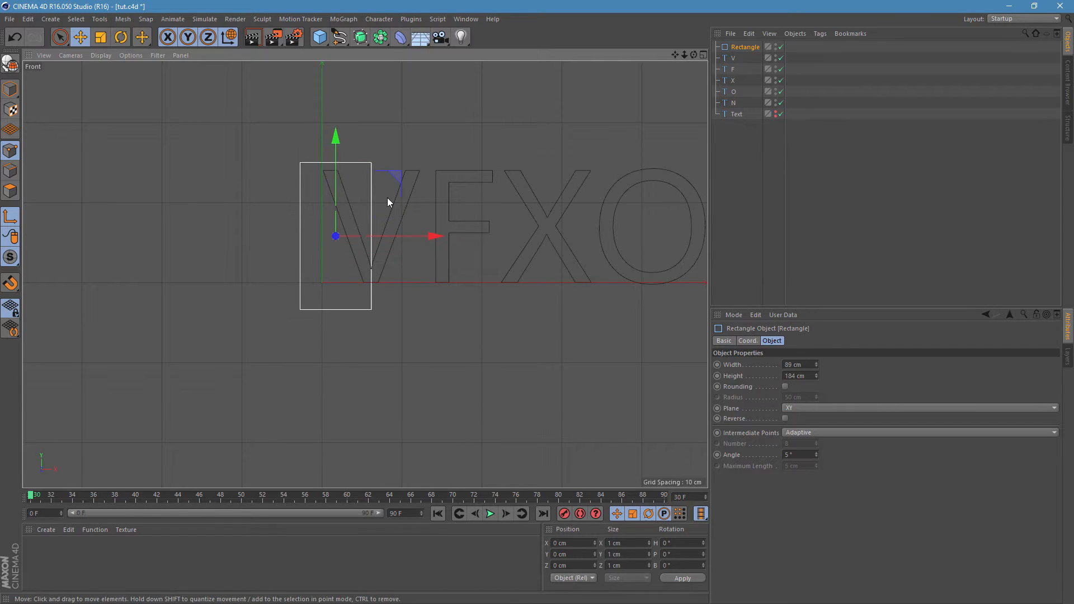
Fine-tune the rectangle's horizontal position so its right edge meets the V's inner corner, and return to the perspective view.
{"action": "scroll", "coordinate": [389, 202], "scroll_direction": "up", "scroll_amount": 5}
{"action": "middle_click_drag", "start_coordinate": [385, 300], "coordinate": [418, 113], "text": "alt"}
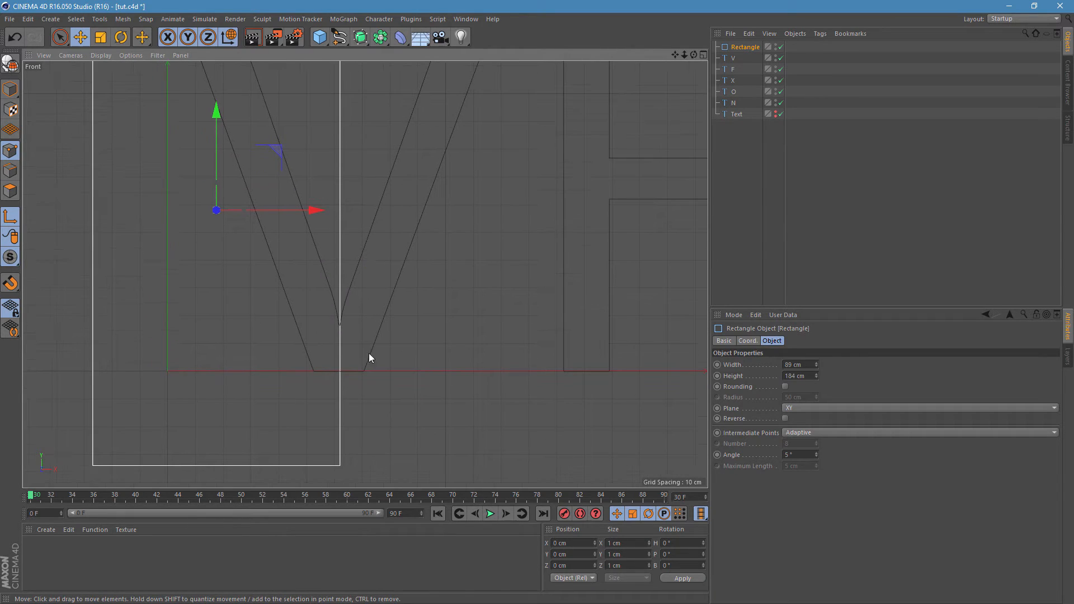
{"action": "scroll", "coordinate": [340, 351], "scroll_direction": "up", "scroll_amount": 5}
{"action": "middle_click_drag", "start_coordinate": [356, 230], "coordinate": [472, 317], "text": "alt"}
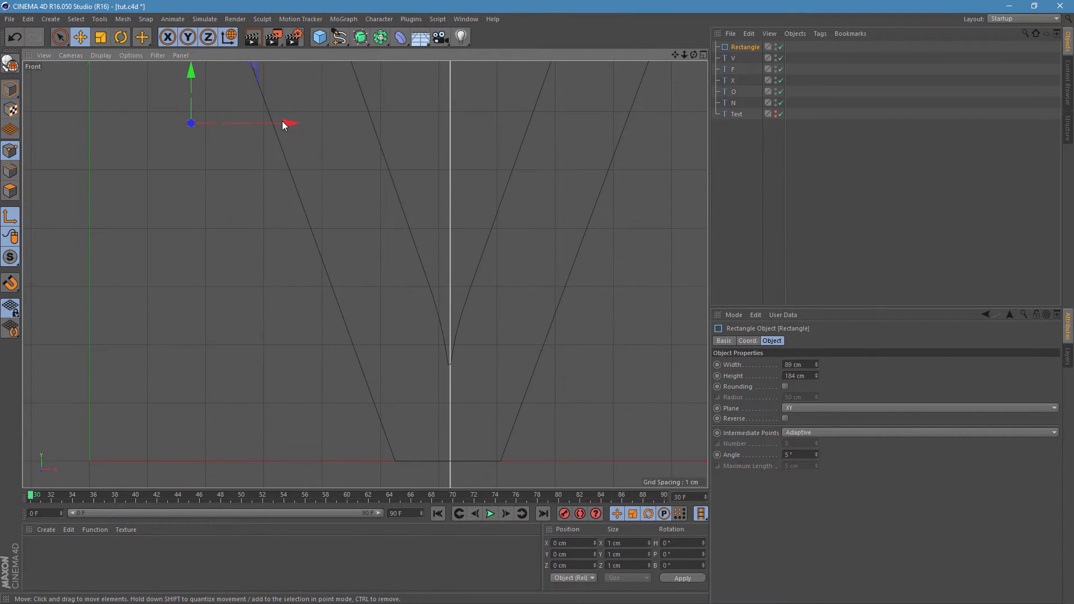
{"action": "left_click_drag", "start_coordinate": [283, 124], "coordinate": [282, 126]}
{"action": "scroll", "coordinate": [364, 266], "scroll_direction": "down", "scroll_amount": 3}
{"action": "scroll", "coordinate": [365, 268], "scroll_direction": "down", "scroll_amount": 2}
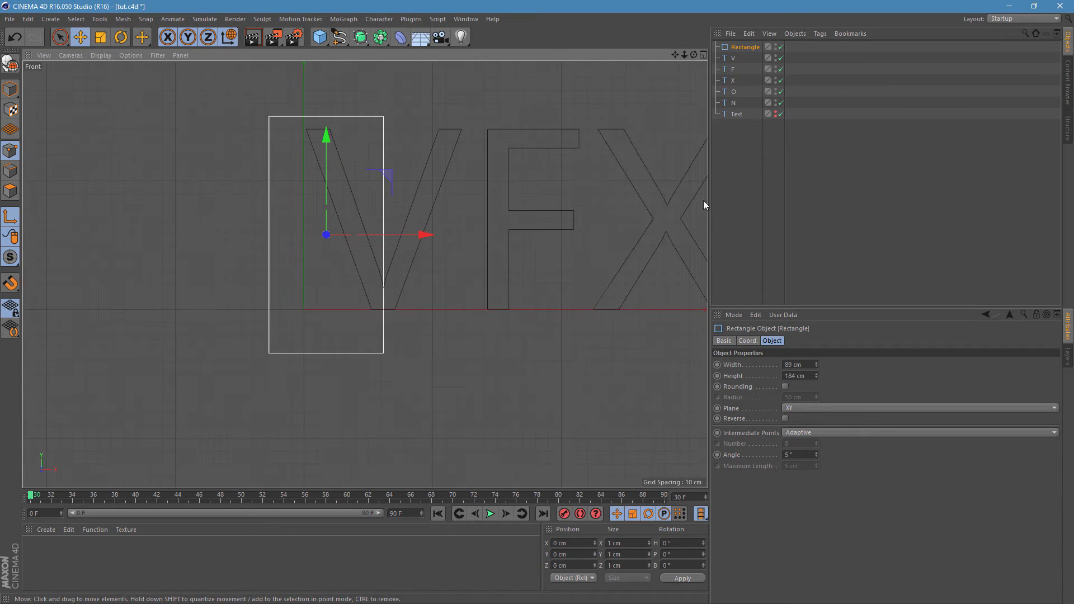
{"action": "left_click", "coordinate": [818, 159]}
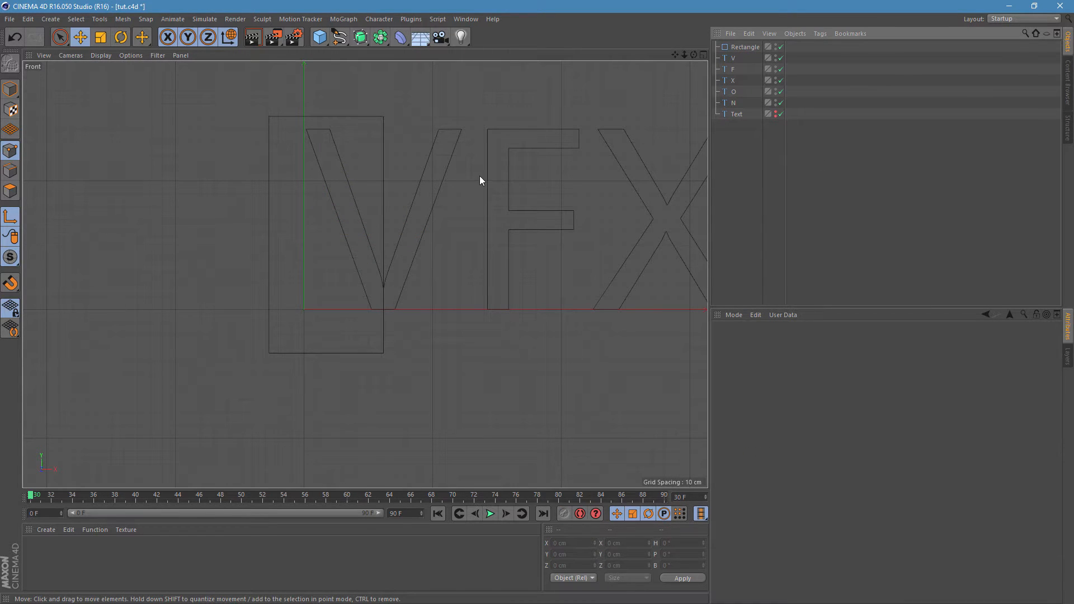
{"action": "middle_click", "coordinate": [480, 179]}
{"action": "middle_click", "coordinate": [323, 179]}
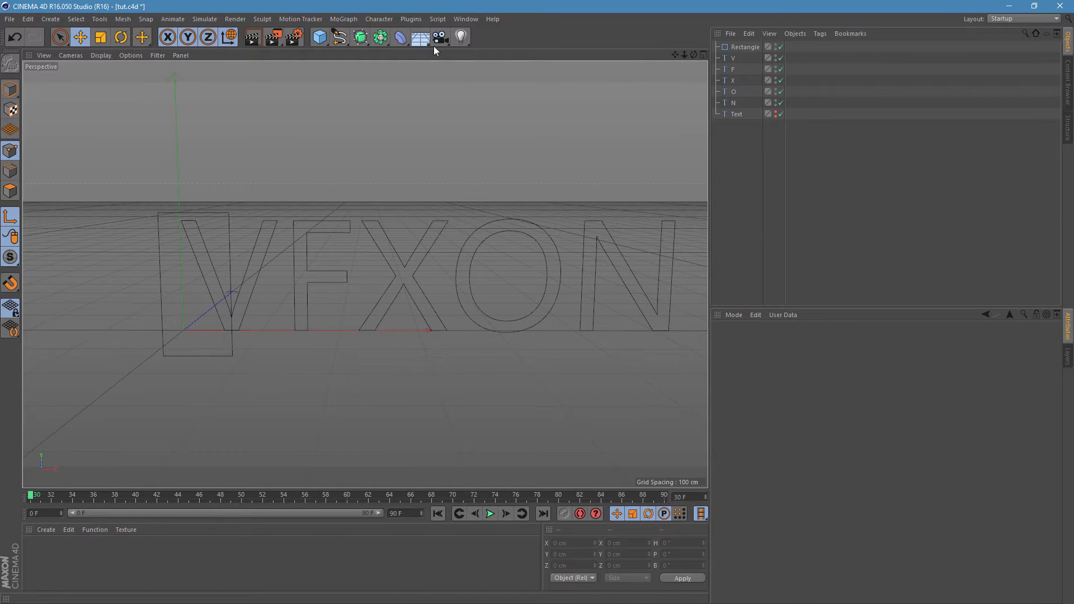
Add a Spline Mask, nest the Rectangle and the V spline inside it, and set its mode to B subtract A.
{"action": "left_click", "coordinate": [380, 37]}
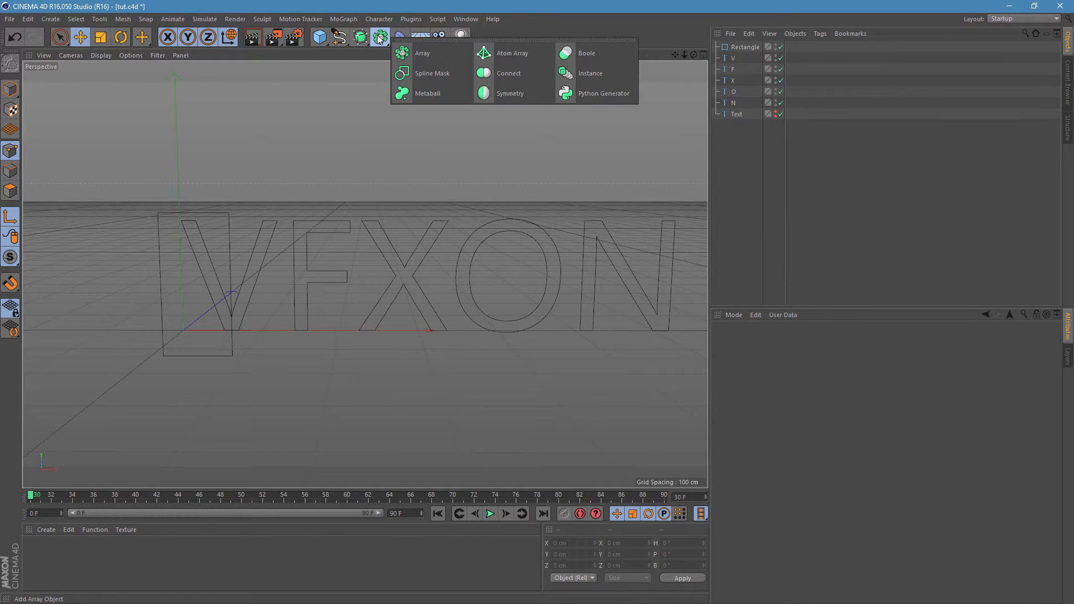
{"action": "left_click", "coordinate": [418, 72]}
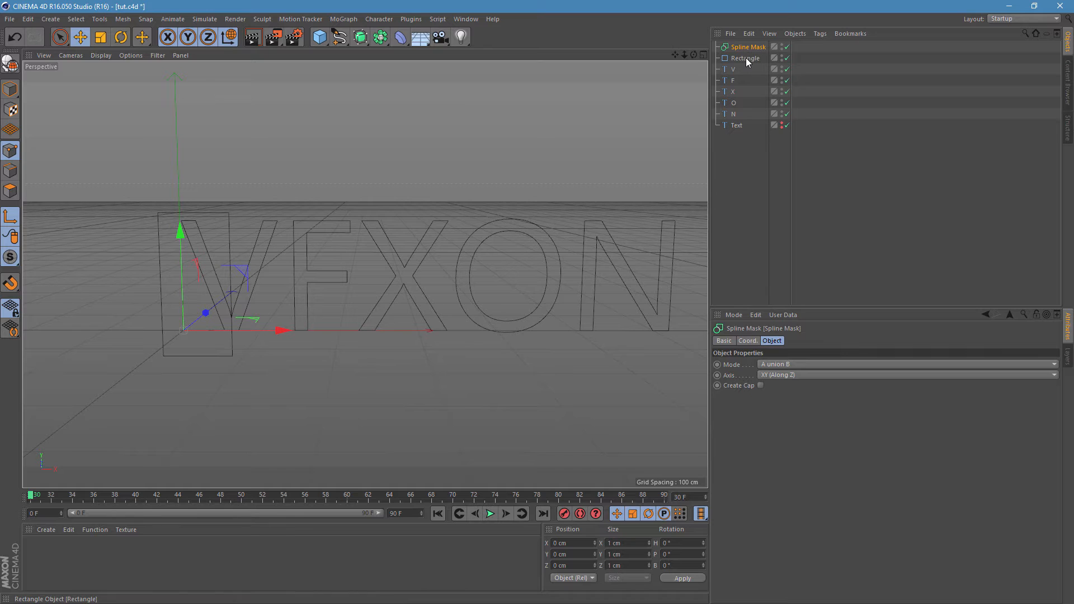
{"action": "mouse_move", "coordinate": [747, 58]}
{"action": "left_mouse_down"}
{"action": "mouse_move", "coordinate": [750, 48]}
{"action": "mouse_move", "coordinate": [733, 70]}
{"action": "mouse_move", "coordinate": [750, 47]}
{"action": "left_mouse_up"}
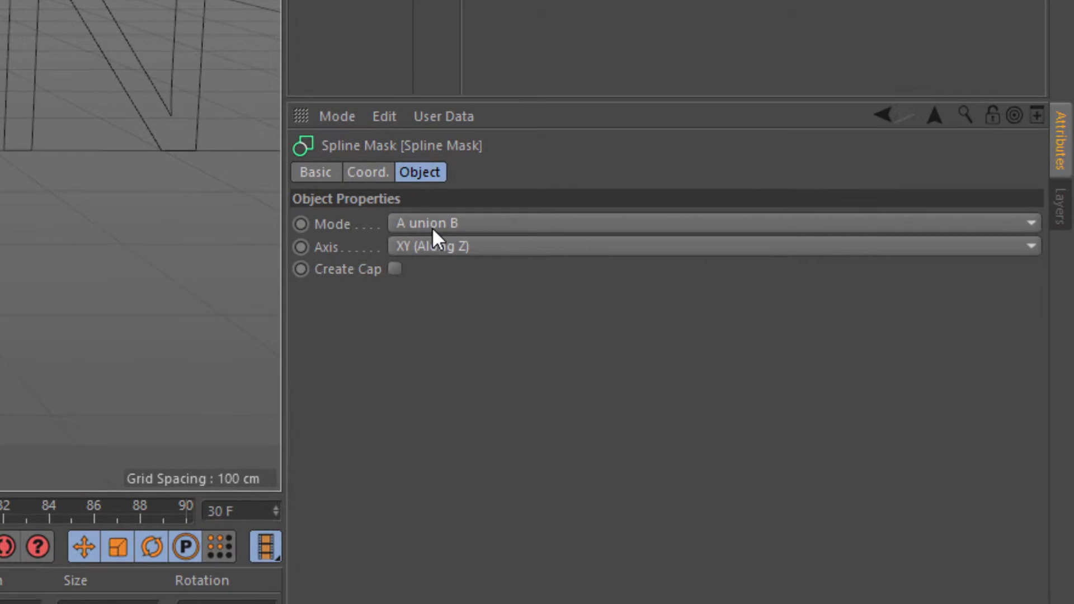
{"action": "left_click", "coordinate": [432, 224]}
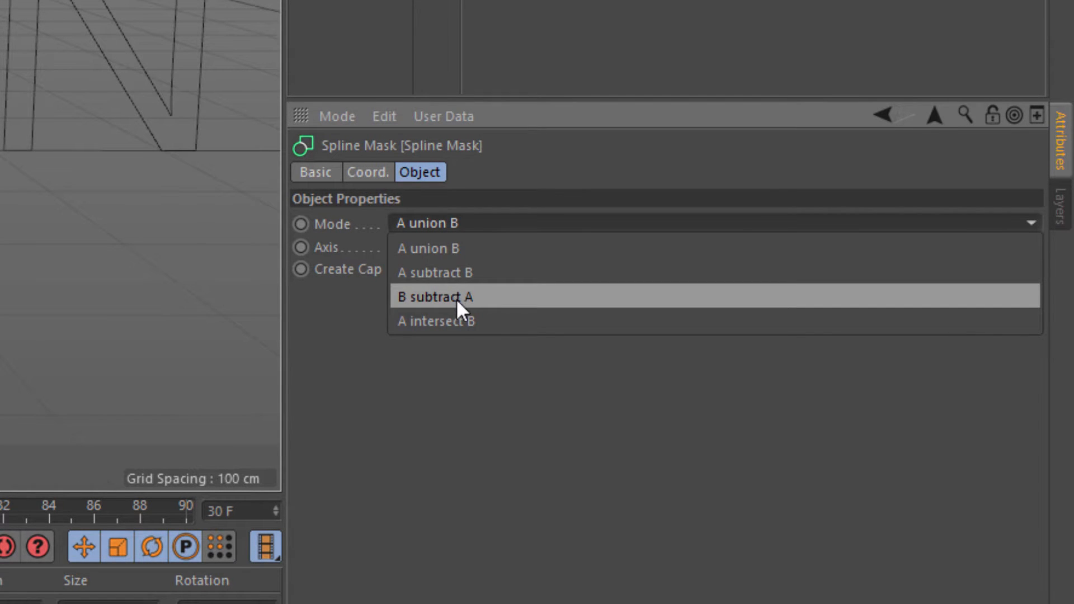
{"action": "left_click", "coordinate": [456, 297]}
{"action": "left_click", "coordinate": [831, 205]}
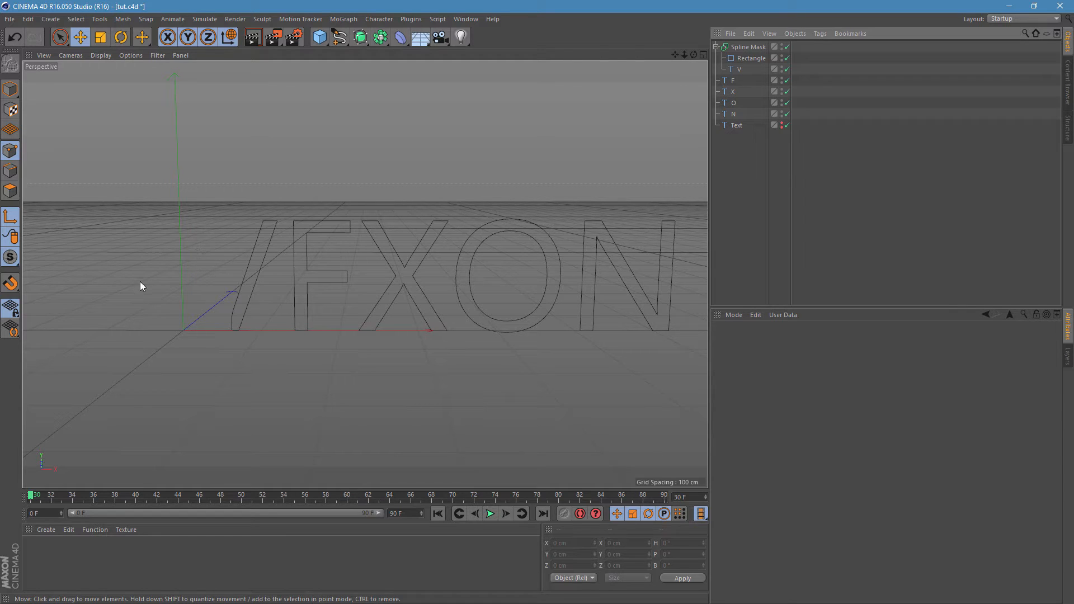
Duplicate the V's spline mask and set the copy's mode to A union B.
{"action": "left_click", "coordinate": [717, 47]}
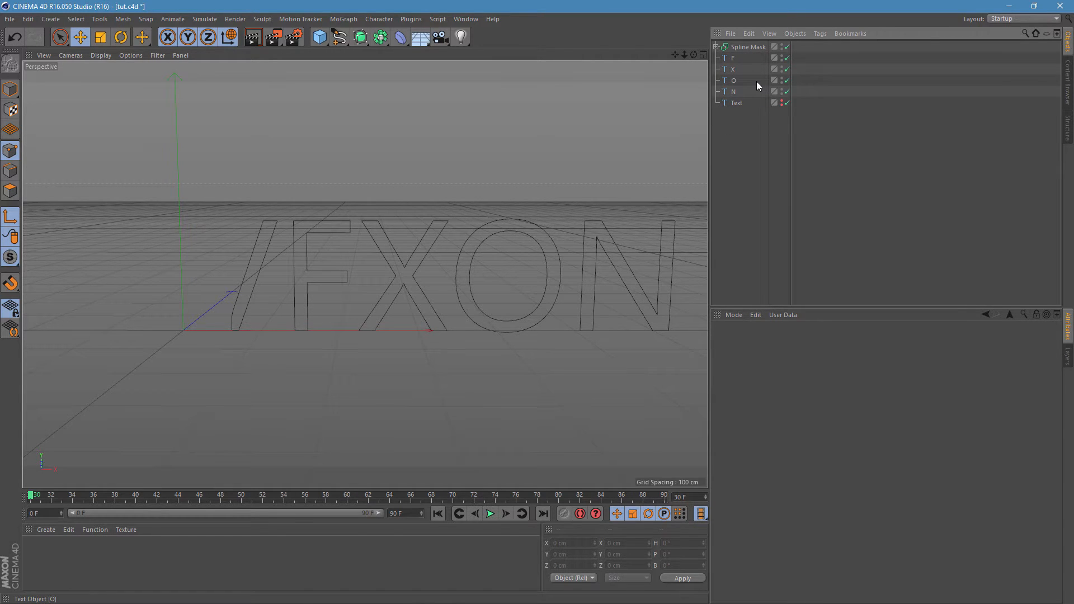
{"action": "left_click", "coordinate": [744, 48]}
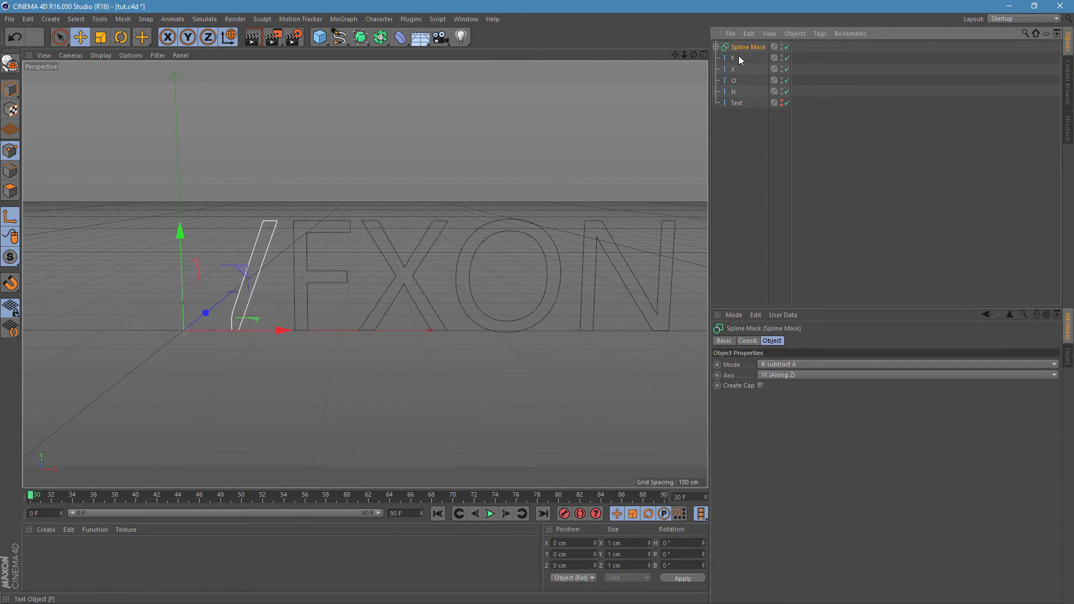
{"action": "left_click_drag", "start_coordinate": [743, 49], "coordinate": [745, 57]}
{"action": "left_click", "coordinate": [717, 58]}
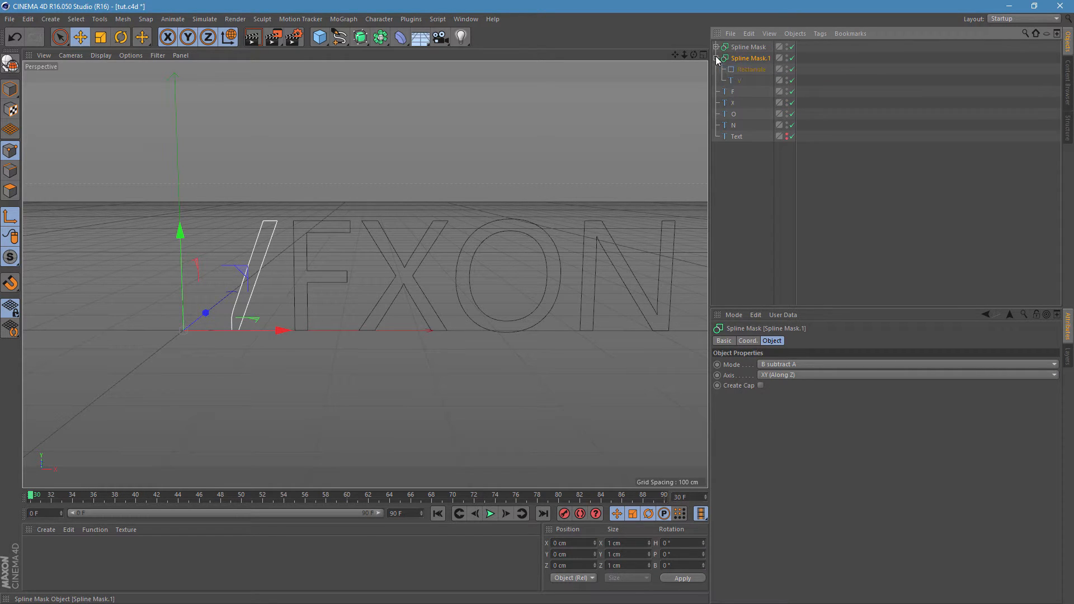
{"action": "left_click", "coordinate": [752, 69]}
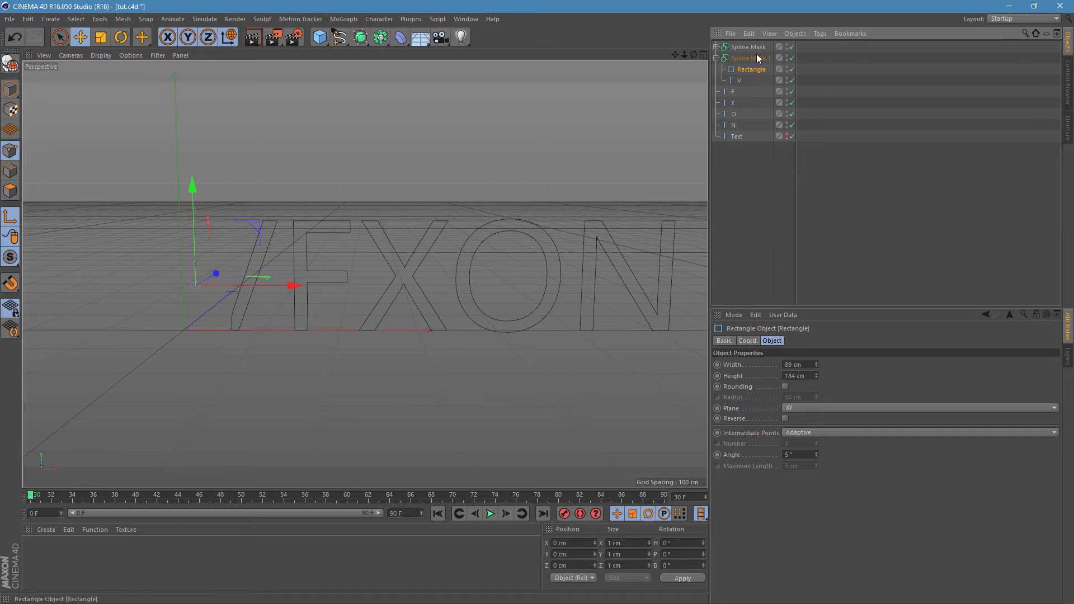
{"action": "left_click", "coordinate": [759, 59]}
{"action": "left_click", "coordinate": [801, 365]}
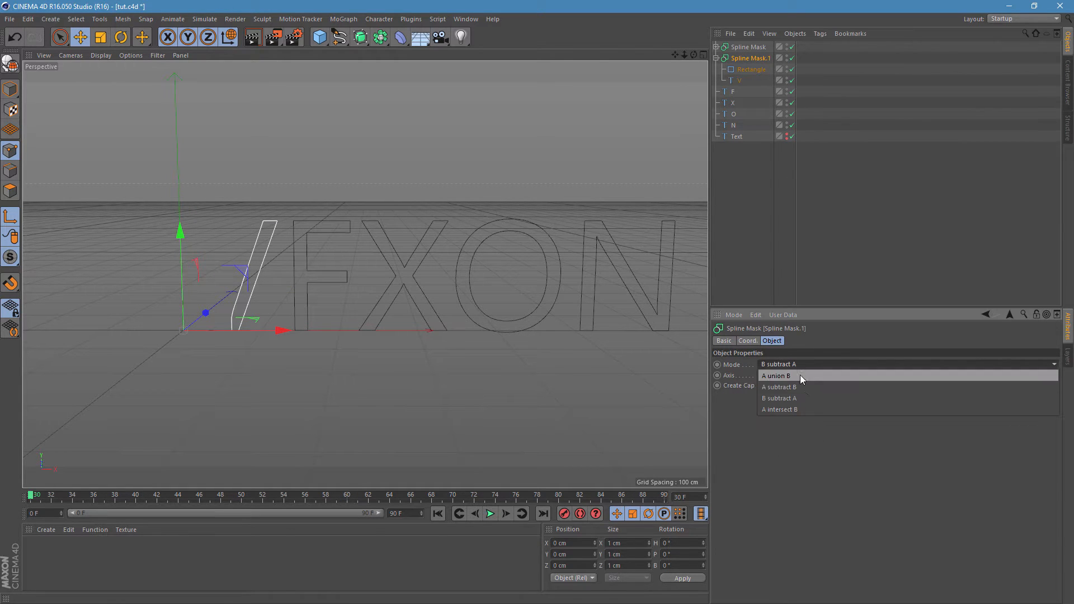
{"action": "left_click", "coordinate": [800, 376]}
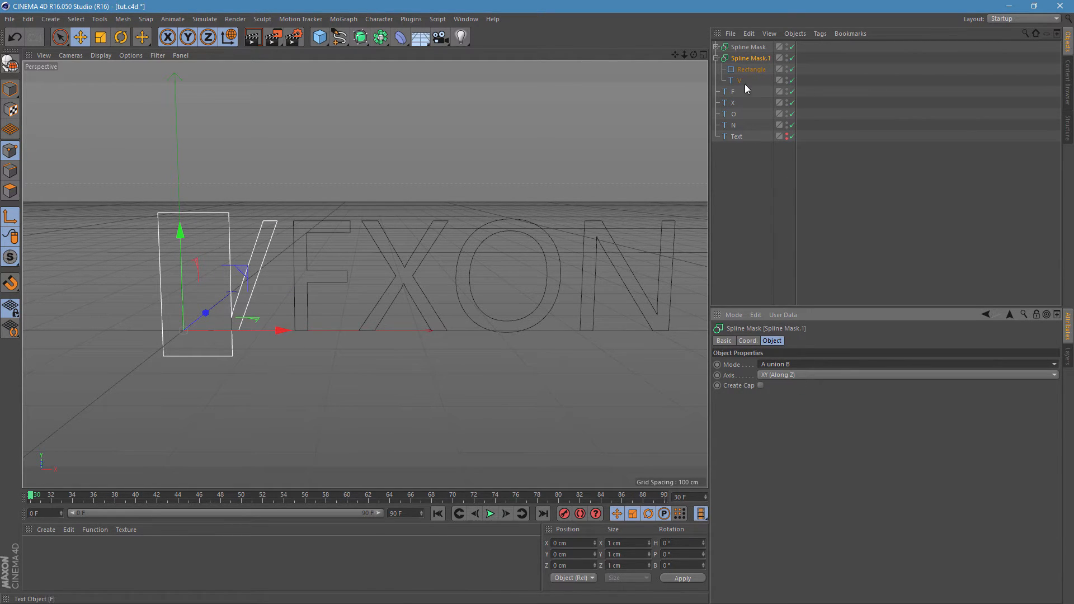
Move the rectangle in the duplicated mask over the V's right half so its left edge meets the V's inner corner.
{"action": "left_click", "coordinate": [751, 70]}
{"action": "left_click_drag", "start_coordinate": [288, 288], "coordinate": [364, 299]}
{"action": "scroll", "coordinate": [174, 307], "scroll_direction": "up", "scroll_amount": 5}
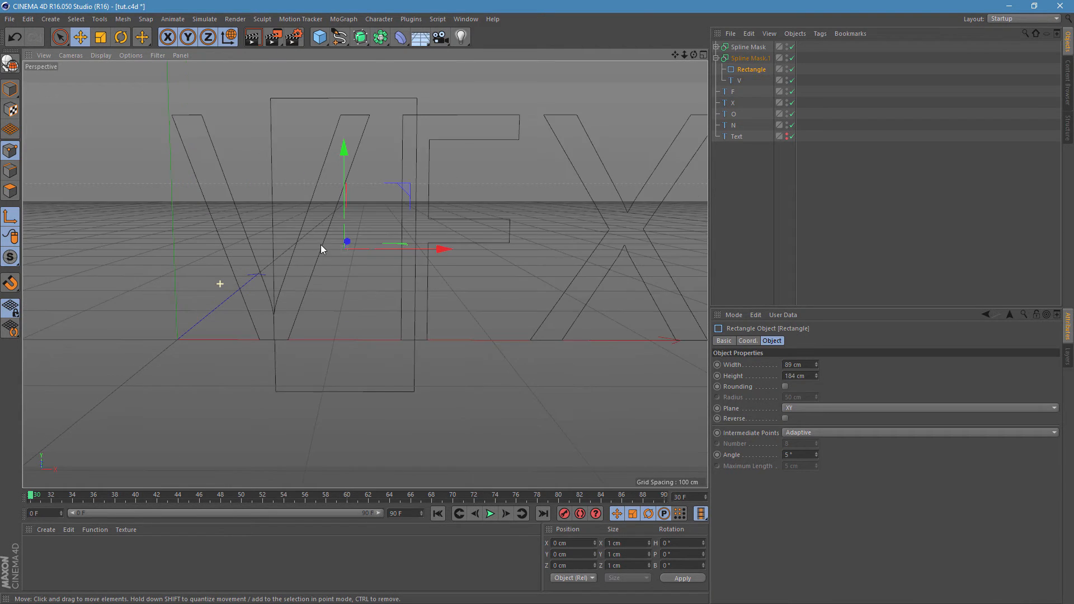
{"action": "scroll", "coordinate": [322, 248], "scroll_direction": "up", "scroll_amount": 4}
{"action": "mouse_move", "coordinate": [492, 196]}
{"action": "left_mouse_down"}
{"action": "mouse_move", "coordinate": [515, 192]}
{"action": "mouse_move", "coordinate": [494, 203]}
{"action": "left_mouse_up"}
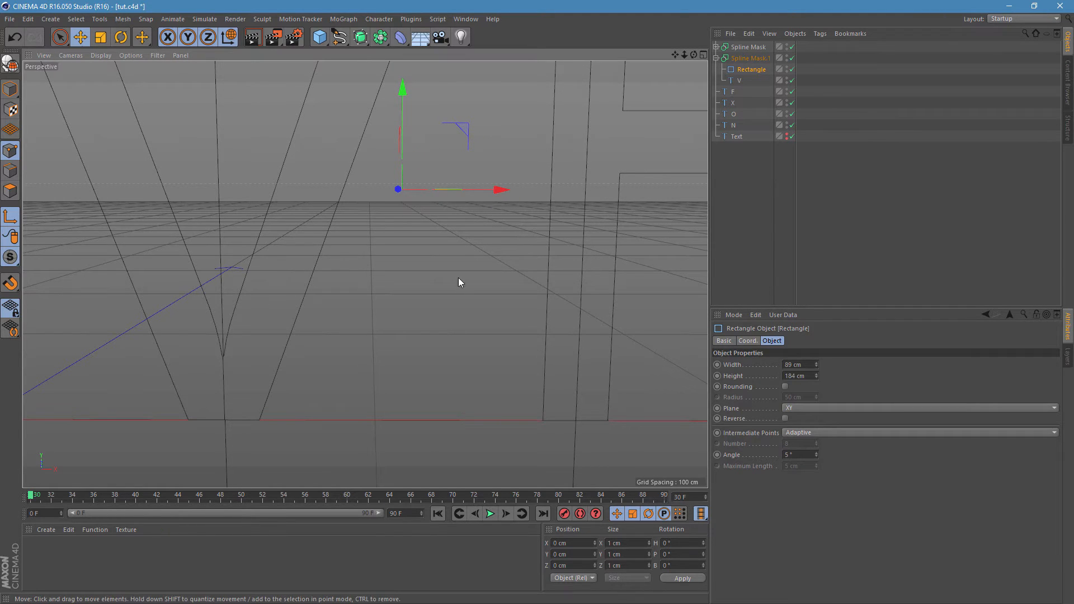
{"action": "scroll", "coordinate": [458, 286], "scroll_direction": "down", "scroll_amount": 6}
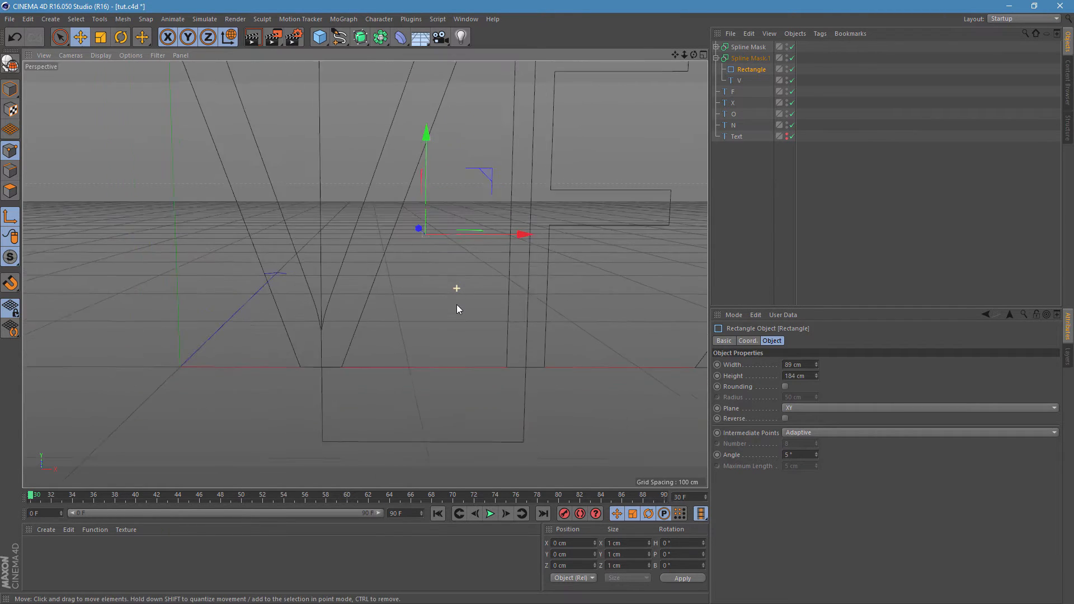
Hide the duplicated mask, copy the first spline mask again and nest this copy inside a new Symmetry object.
{"action": "left_click", "coordinate": [716, 58]}
{"action": "left_click", "coordinate": [787, 56]}
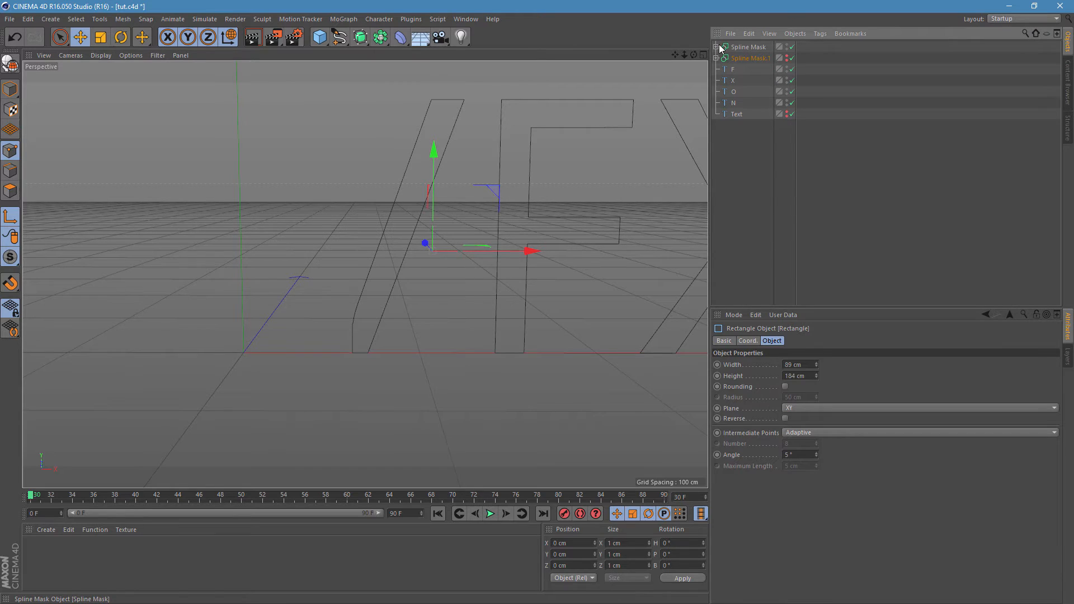
{"action": "left_click", "coordinate": [741, 47]}
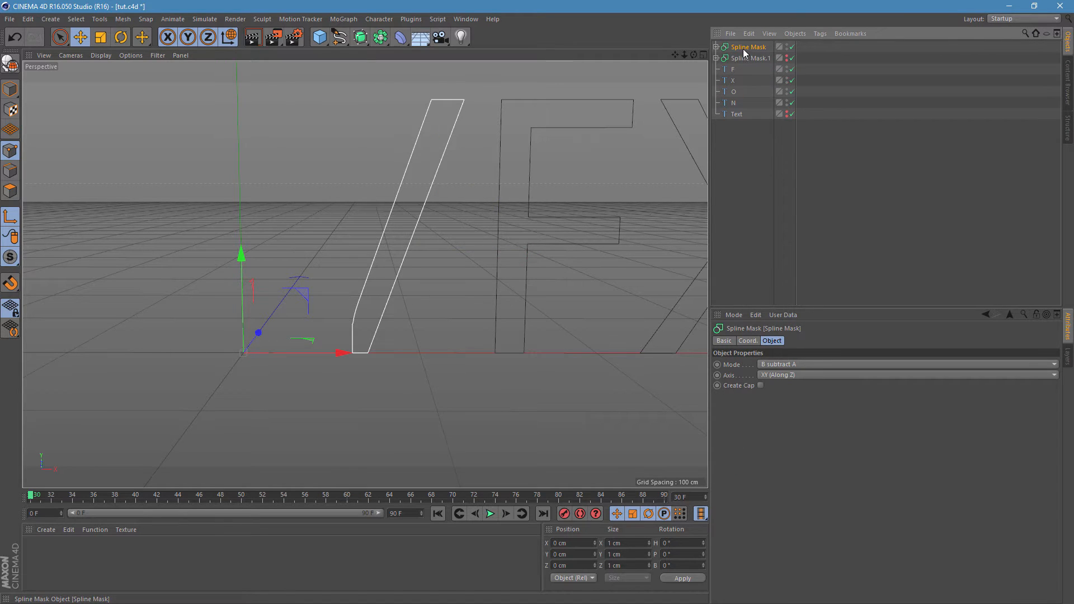
{"action": "left_click_drag", "start_coordinate": [743, 48], "coordinate": [748, 60], "text": "ctrl"}
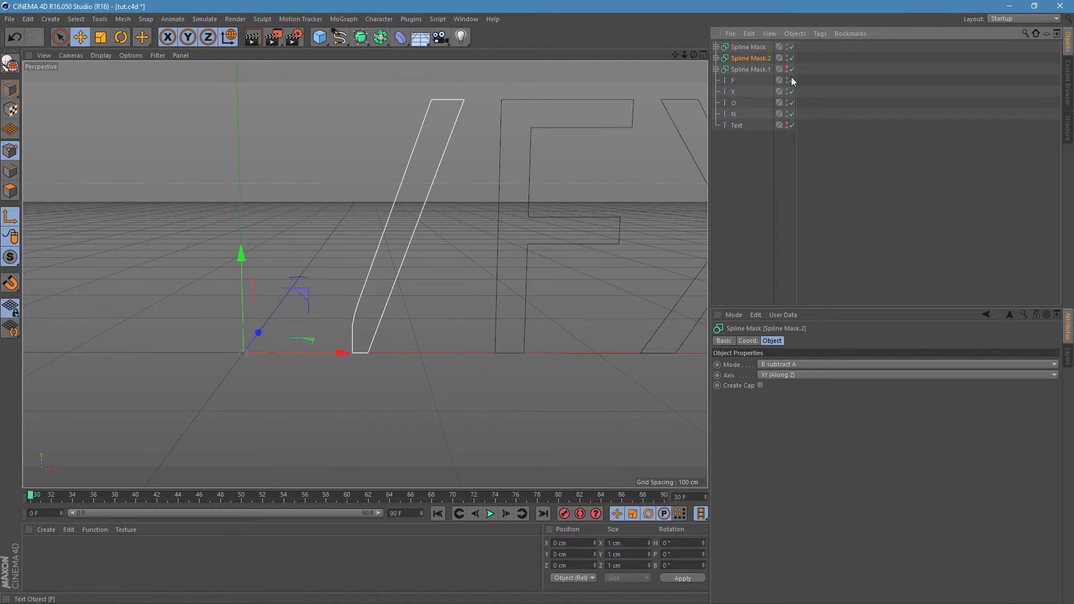
{"action": "left_click_drag", "start_coordinate": [385, 42], "coordinate": [514, 93]}
{"action": "left_click", "coordinate": [756, 70]}
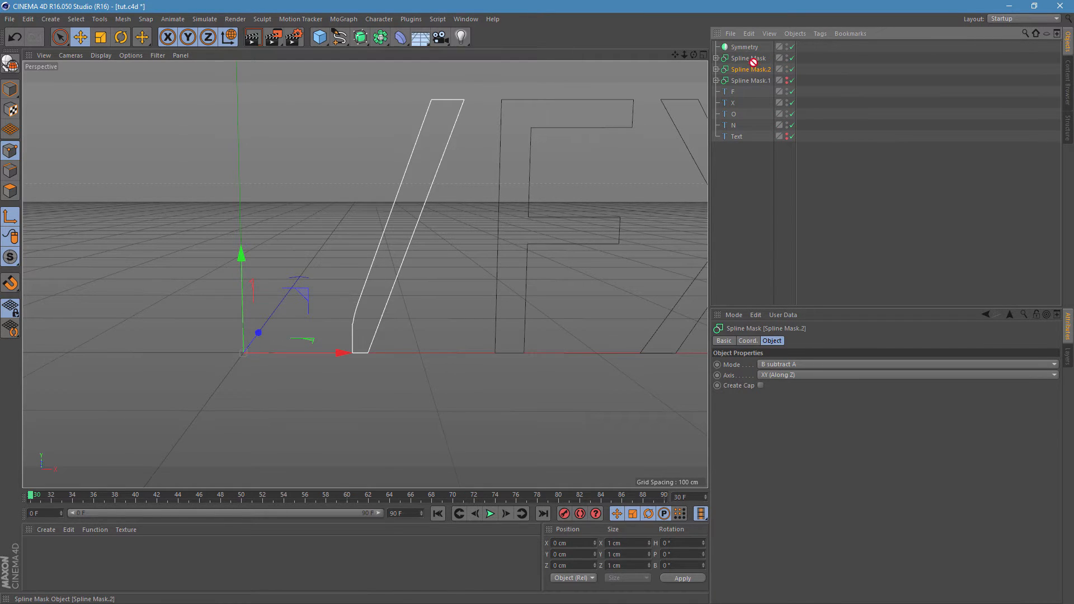
{"action": "left_click_drag", "start_coordinate": [753, 61], "coordinate": [746, 45]}
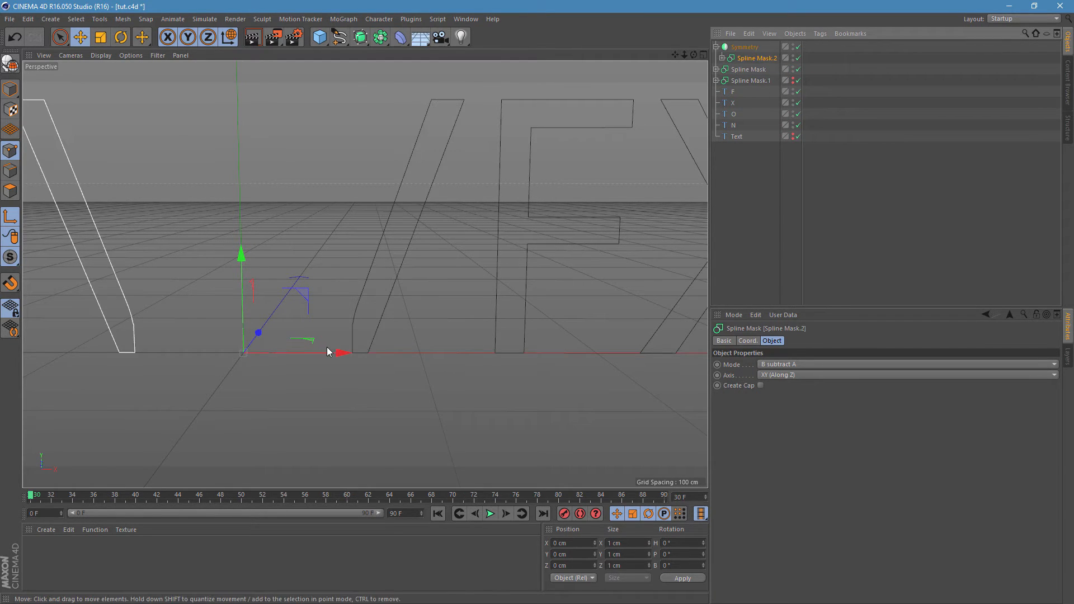
Move the Symmetry object along X to the V's centre so the mirrored half meets the original half.
{"action": "left_click", "coordinate": [744, 47]}
{"action": "left_click_drag", "start_coordinate": [348, 352], "coordinate": [432, 354]}
{"action": "scroll", "coordinate": [392, 364], "scroll_direction": "up", "scroll_amount": 6}
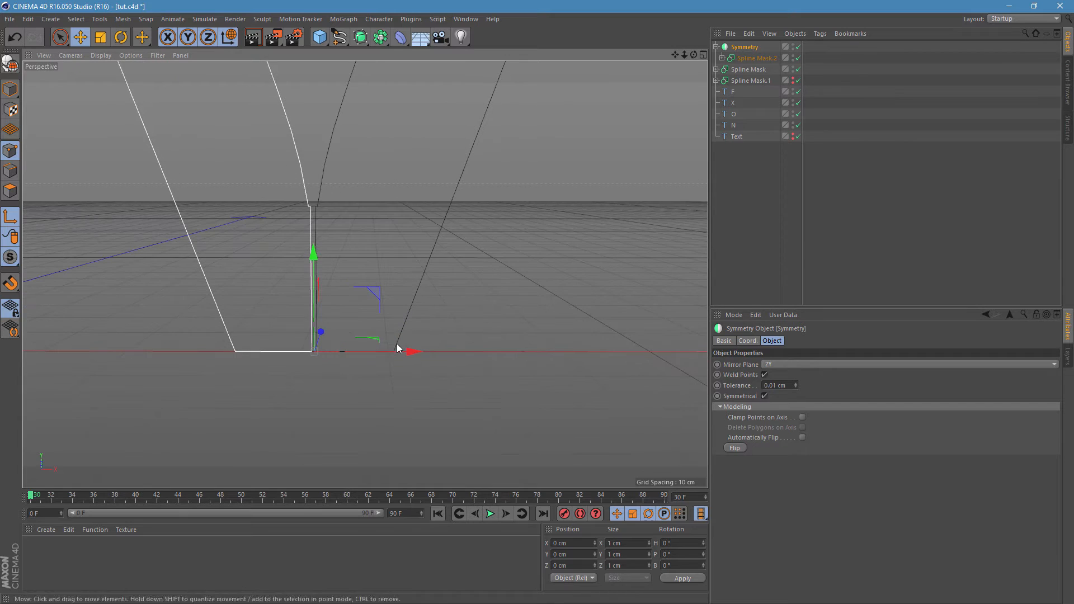
{"action": "scroll", "coordinate": [380, 327], "scroll_direction": "down", "scroll_amount": 5}
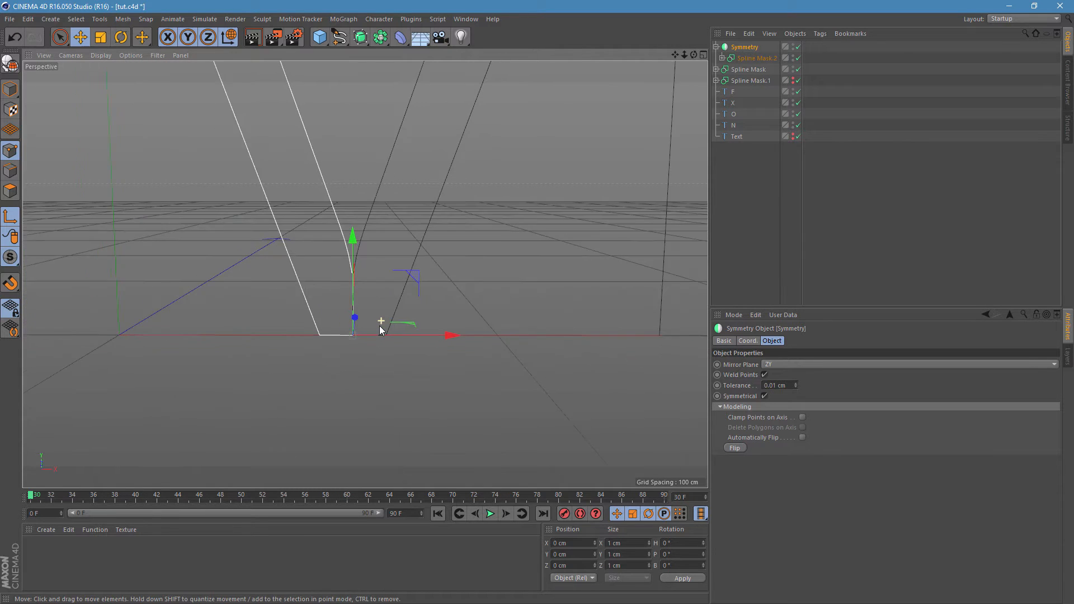
{"action": "scroll", "coordinate": [378, 334], "scroll_direction": "down", "scroll_amount": 6}
{"action": "left_click", "coordinate": [768, 188]}
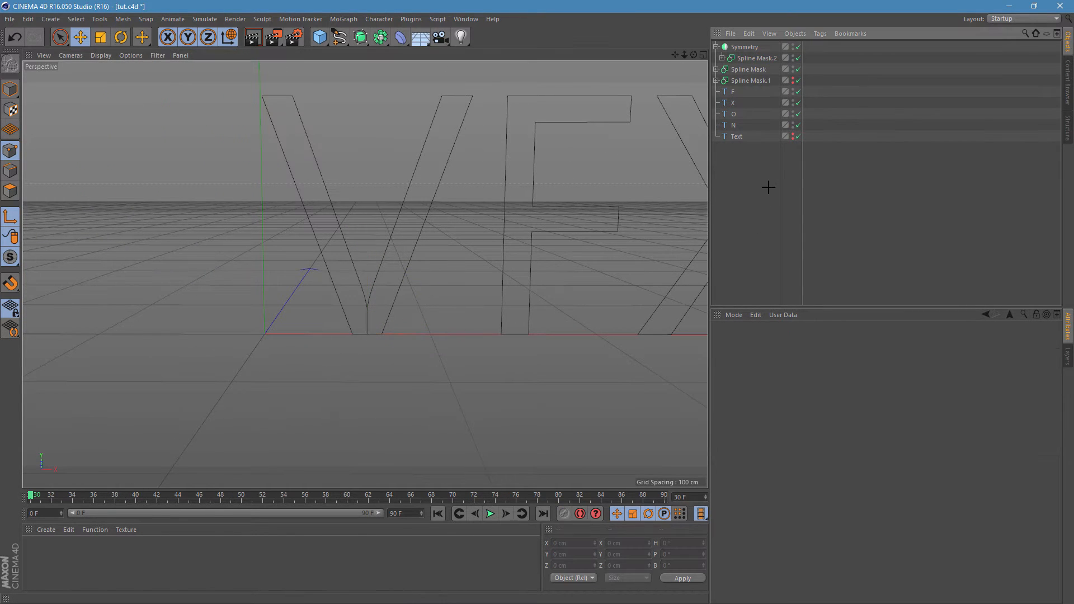
Delete the Symmetry object with its mask copy and unhide the second spline mask.
{"action": "left_click", "coordinate": [741, 48]}
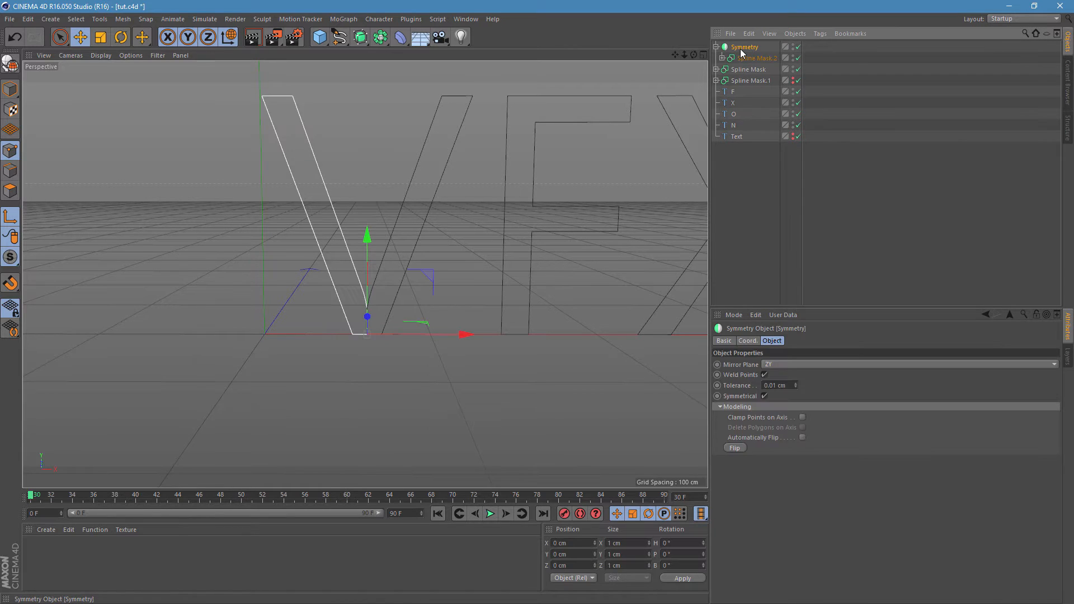
{"action": "key", "text": "Delete"}
{"action": "left_click", "coordinate": [744, 48]}
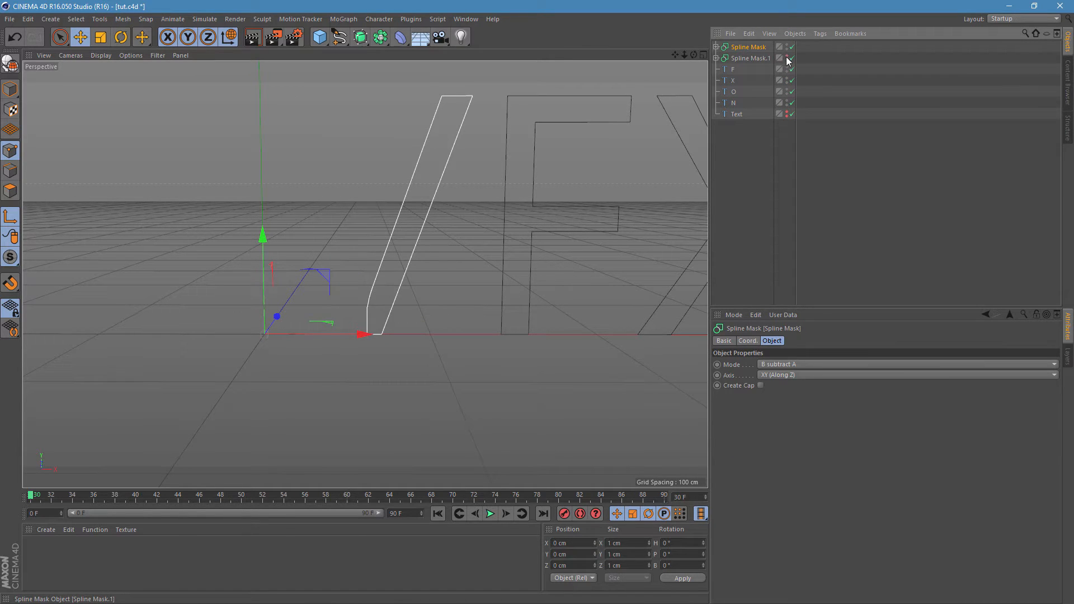
{"action": "left_click", "coordinate": [771, 184]}
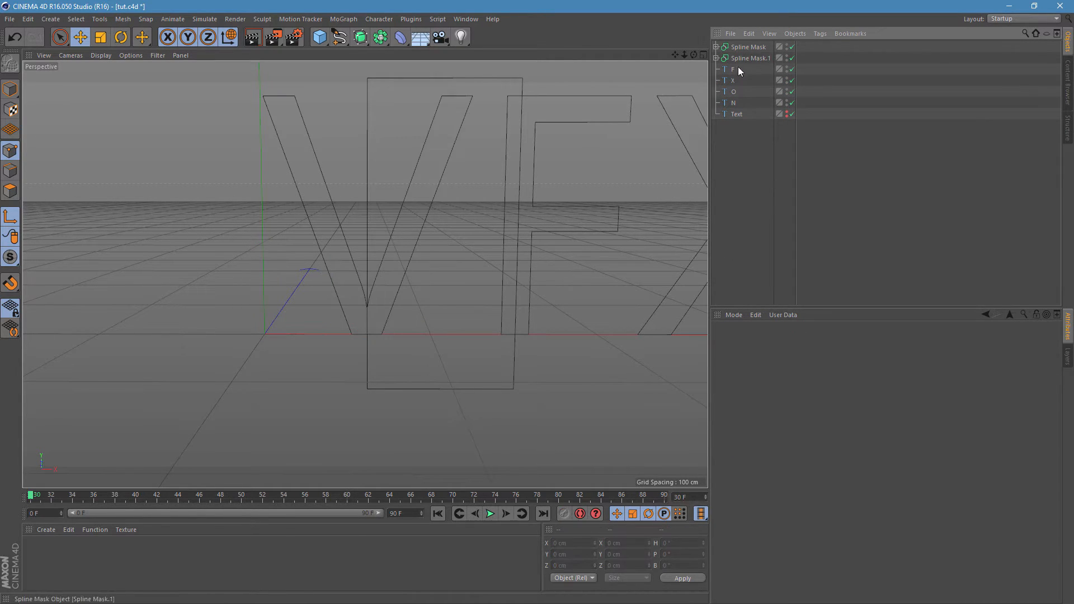
Set the second spline mask's mode to B subtract A to keep only the V's left half.
{"action": "left_click", "coordinate": [717, 59]}
{"action": "left_click", "coordinate": [746, 59]}
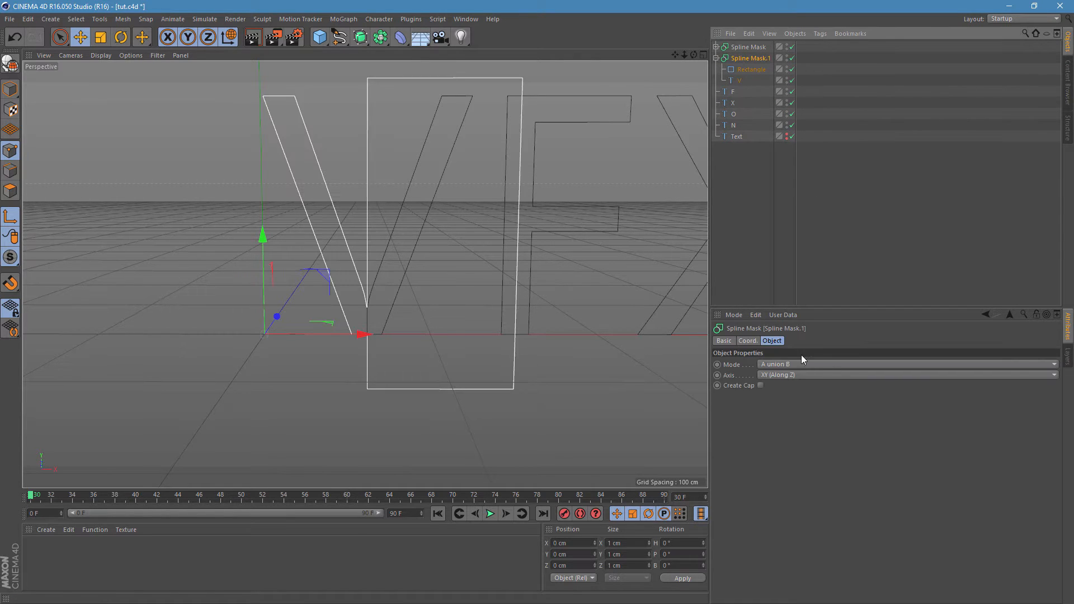
{"action": "left_click", "coordinate": [785, 363]}
{"action": "left_click", "coordinate": [805, 396]}
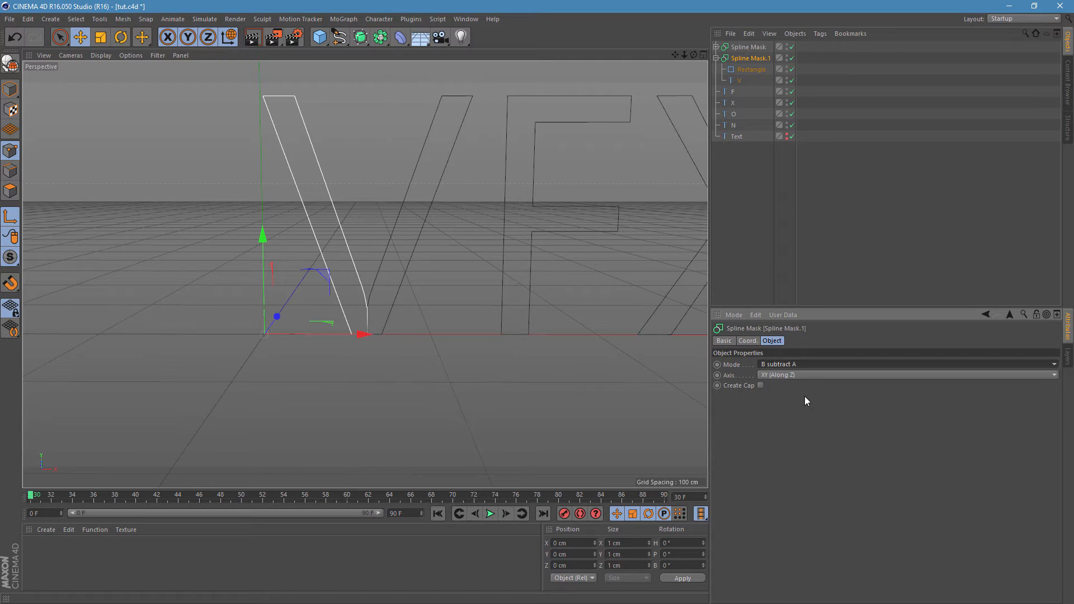
{"action": "left_click", "coordinate": [789, 146]}
{"action": "left_click", "coordinate": [716, 59]}
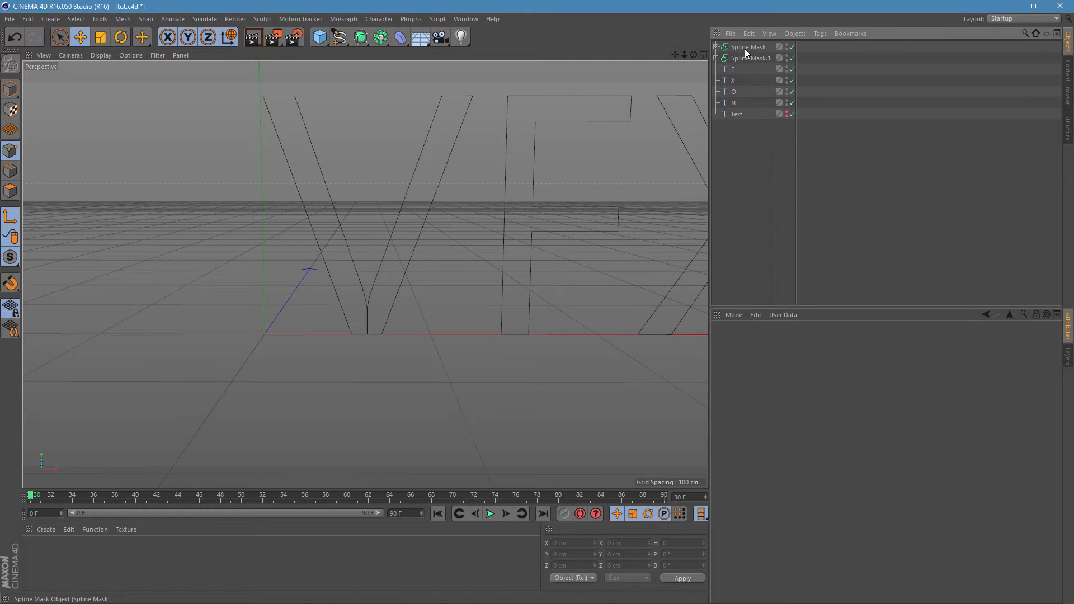
Rename the spline mask of the V's right half "-> V" and the one of the left half "<- V".
{"action": "double_click", "coordinate": [744, 47]}
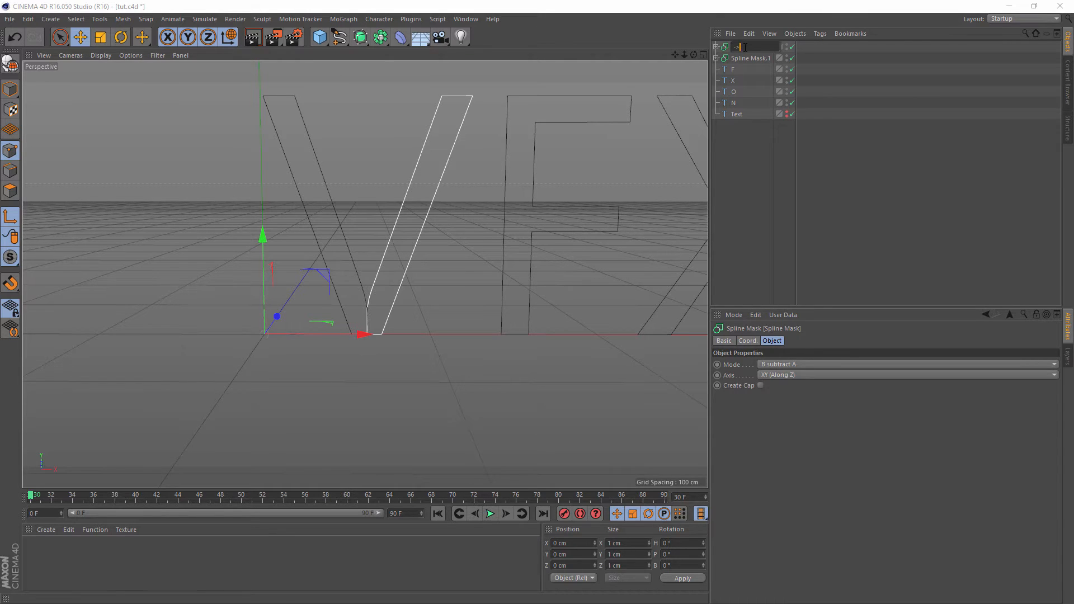
{"action": "type", "text": "V"}
{"action": "key", "text": "Return"}
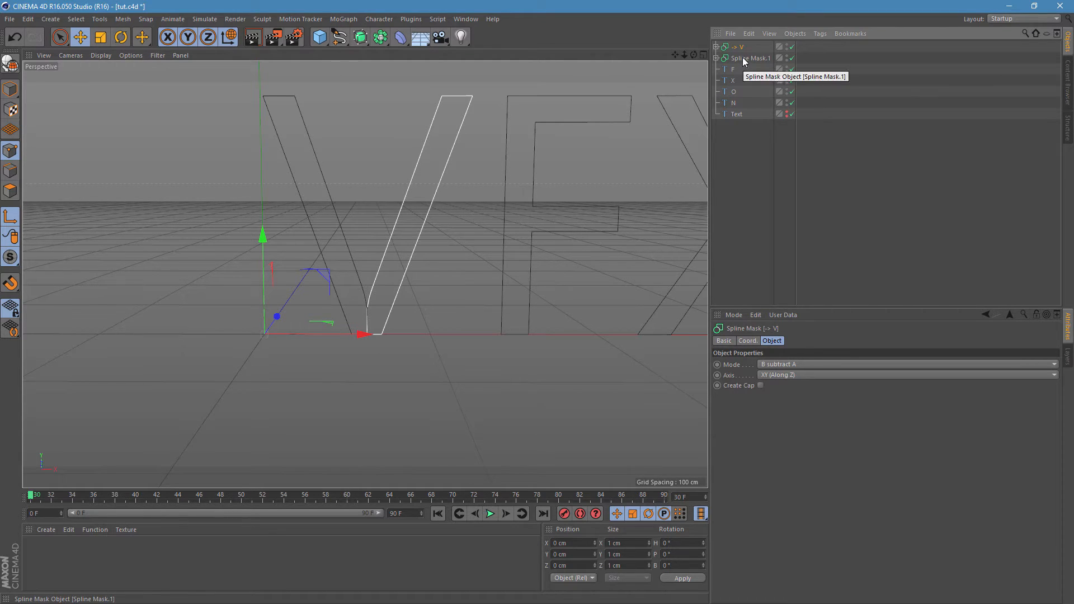
{"action": "double_click", "coordinate": [744, 58]}
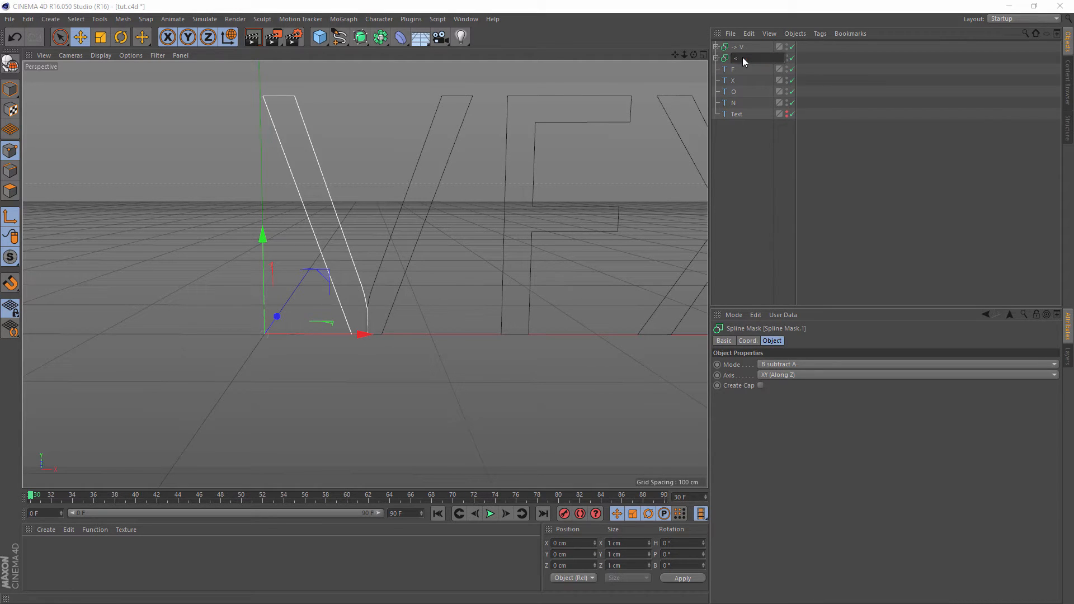
{"action": "type", "text": "<- V"}
{"action": "key", "text": "Return"}
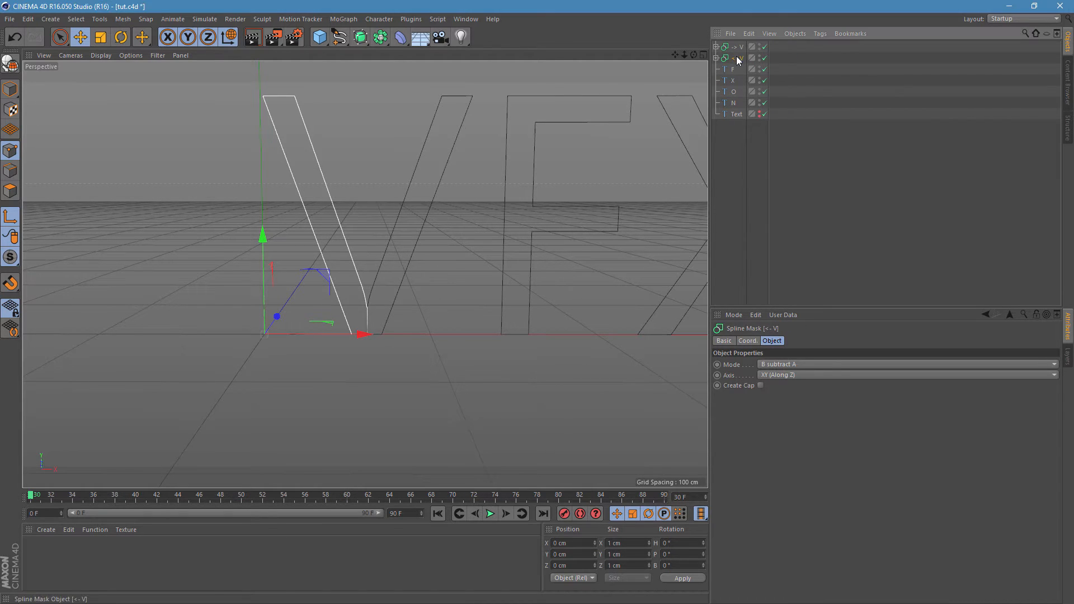
Group both V spline masks under a null and rename the null V.
{"action": "left_click", "coordinate": [740, 47], "text": "shift"}
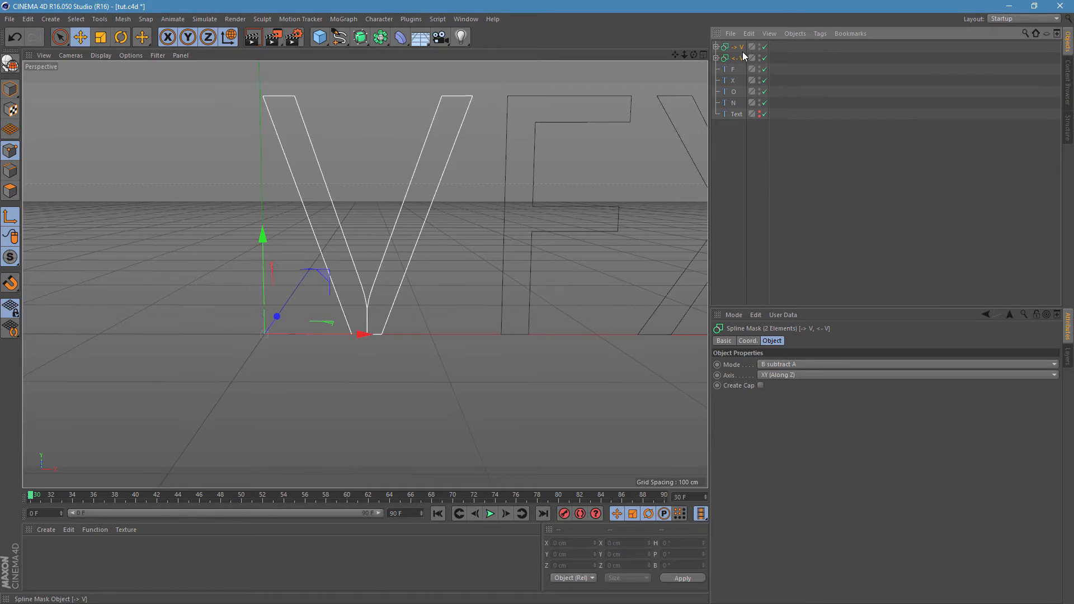
{"action": "key", "text": "alt+g"}
{"action": "double_click", "coordinate": [737, 47]}
{"action": "type", "text": "V"}
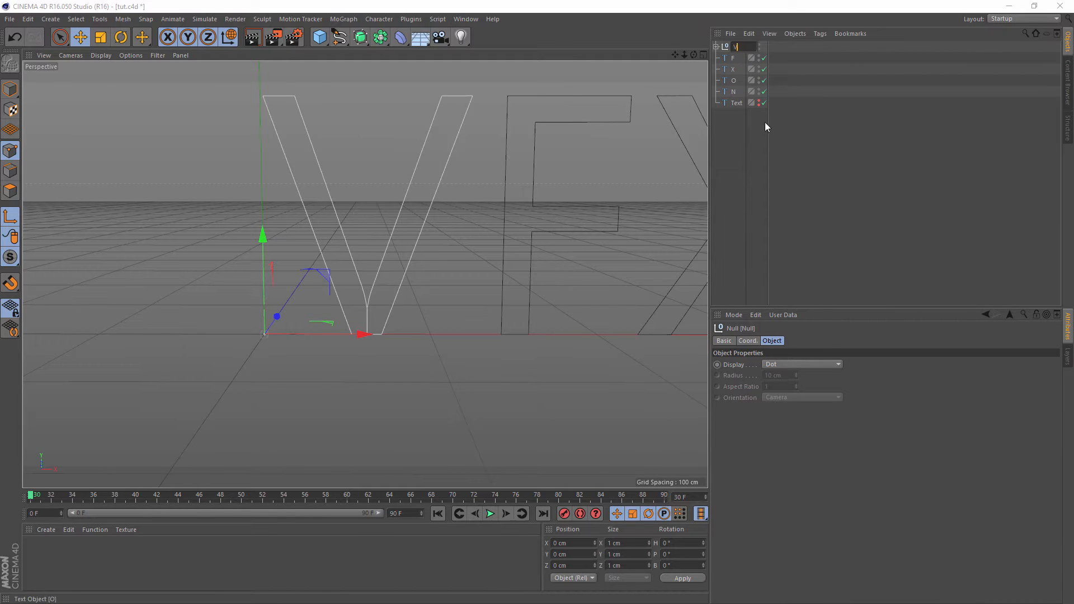
{"action": "key", "text": "Return"}
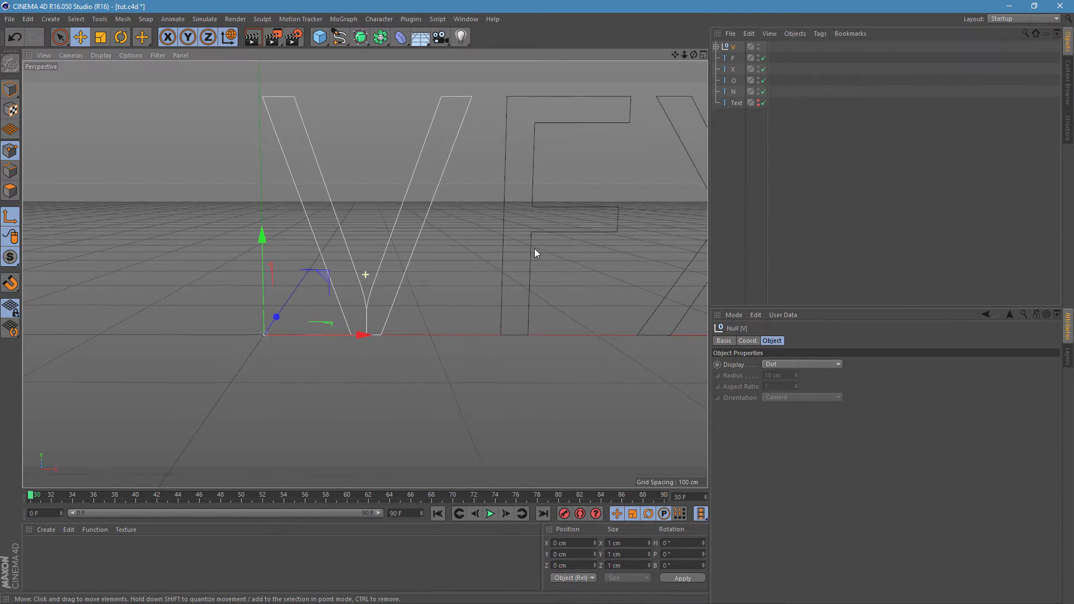
In the Front view, start a linear spline with a cut edge from the X's top notch to its left notch.
{"action": "middle_click_drag", "start_coordinate": [535, 249], "coordinate": [495, 285], "text": "alt"}
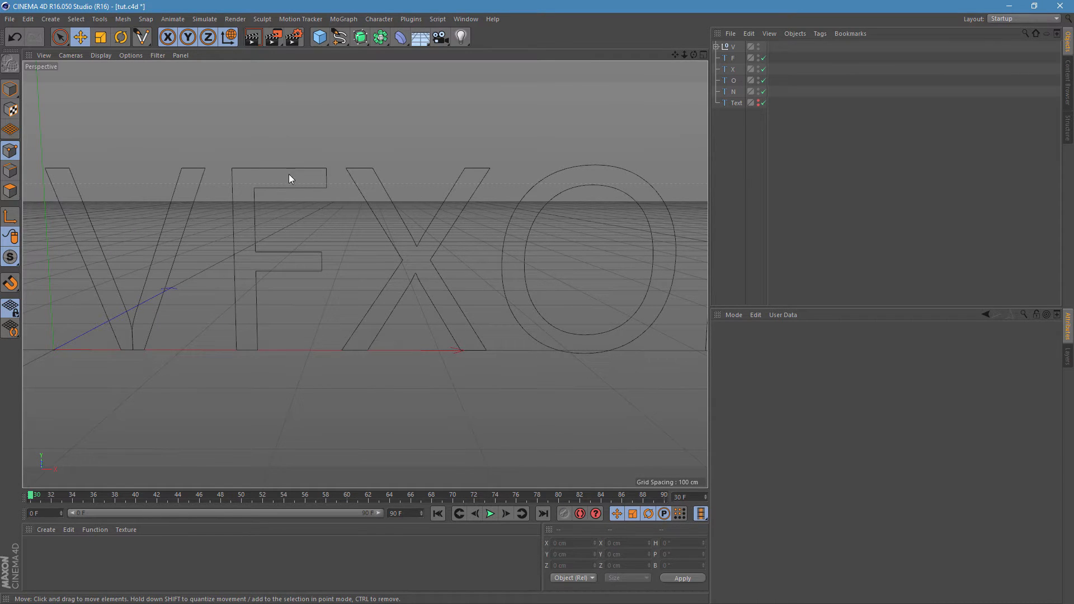
{"action": "middle_click", "coordinate": [417, 270]}
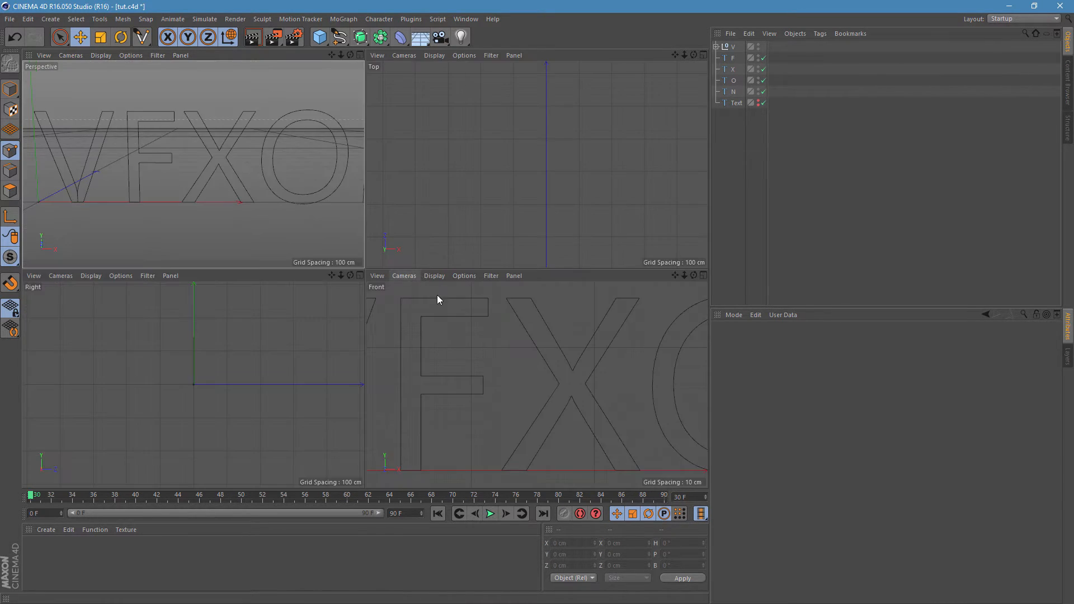
{"action": "middle_click", "coordinate": [447, 301]}
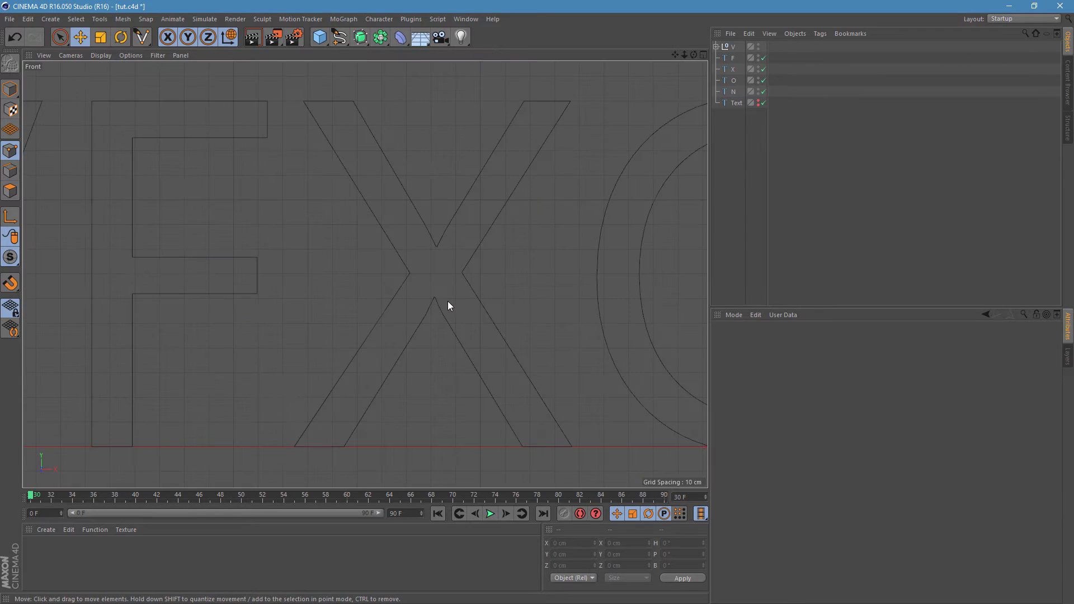
{"action": "left_click", "coordinate": [339, 36]}
{"action": "left_click", "coordinate": [384, 73]}
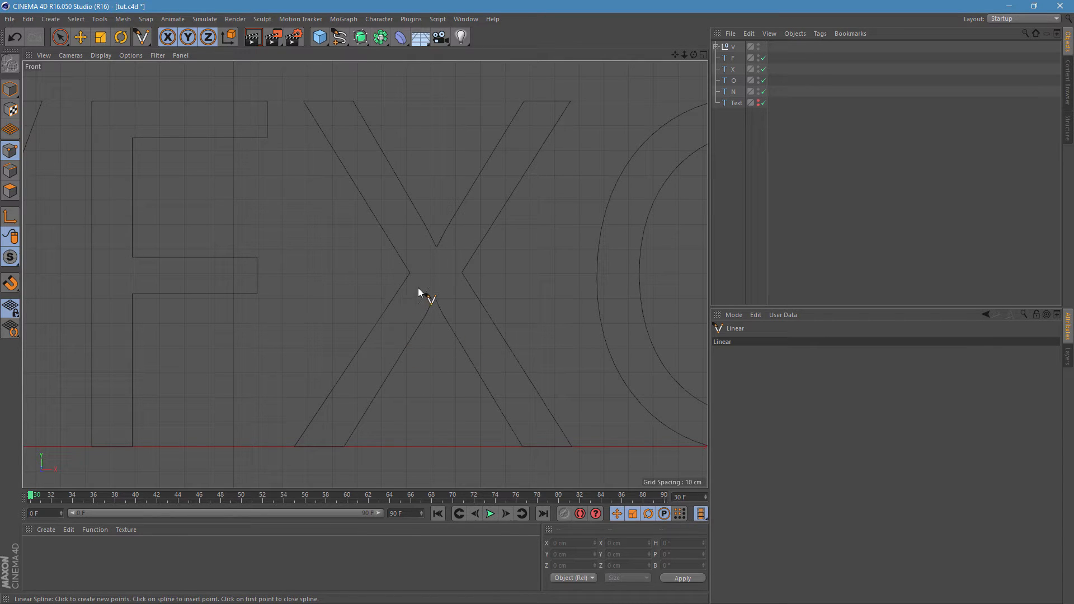
{"action": "scroll", "coordinate": [424, 254], "scroll_direction": "up", "scroll_amount": 3}
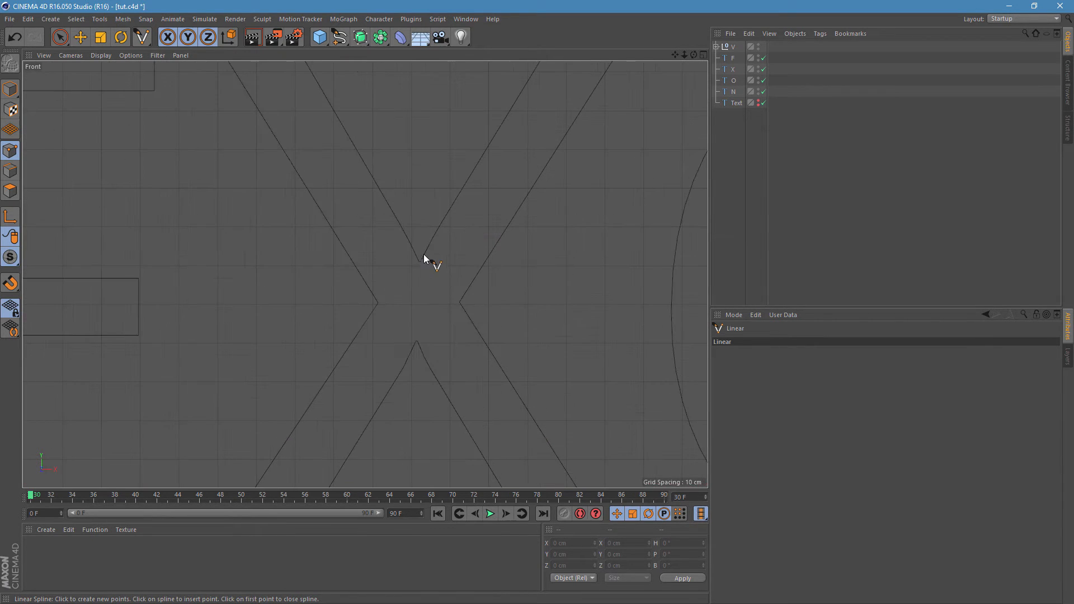
{"action": "scroll", "coordinate": [423, 257], "scroll_direction": "up", "scroll_amount": 5}
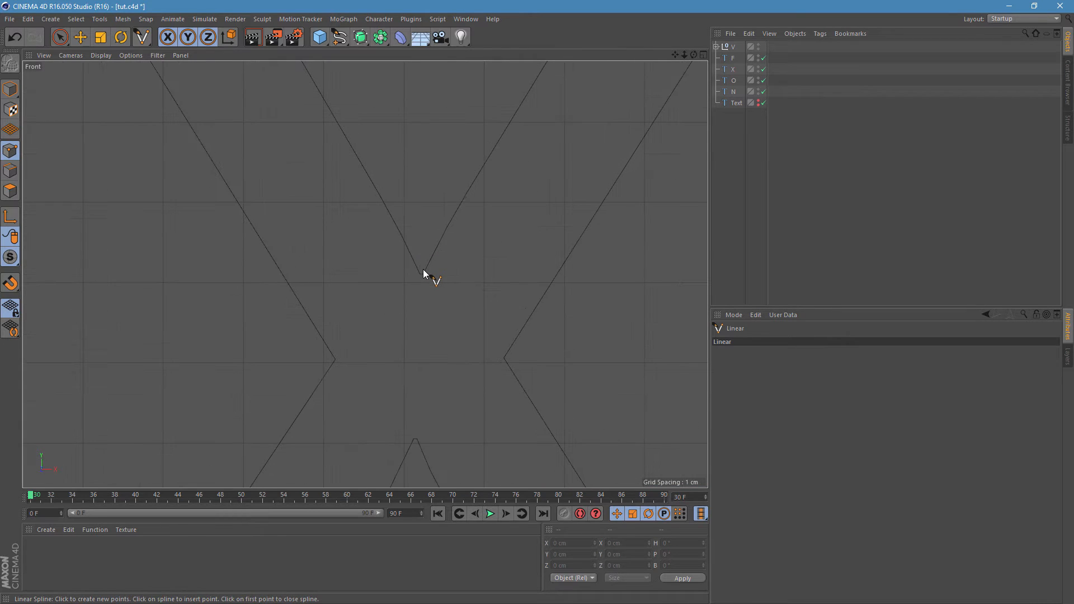
{"action": "left_click", "coordinate": [423, 270]}
{"action": "left_click", "coordinate": [326, 362]}
{"action": "scroll", "coordinate": [326, 362], "scroll_direction": "down", "scroll_amount": 5}
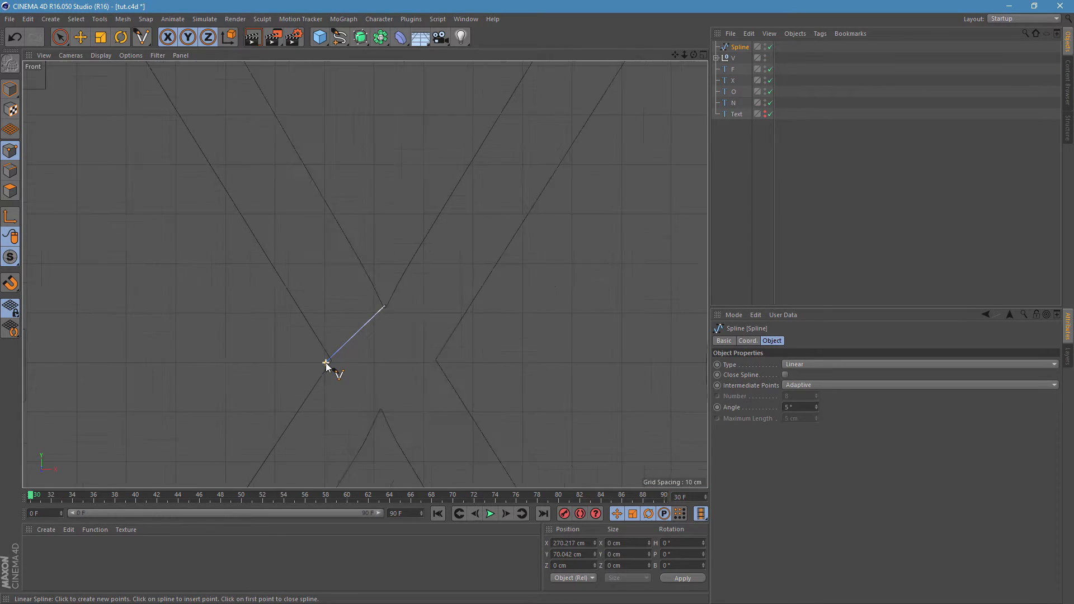
Continue the linear spline loosely around the X's upper-left arm and close it at its first point.
{"action": "left_click", "coordinate": [205, 182]}
{"action": "left_click", "coordinate": [265, 163]}
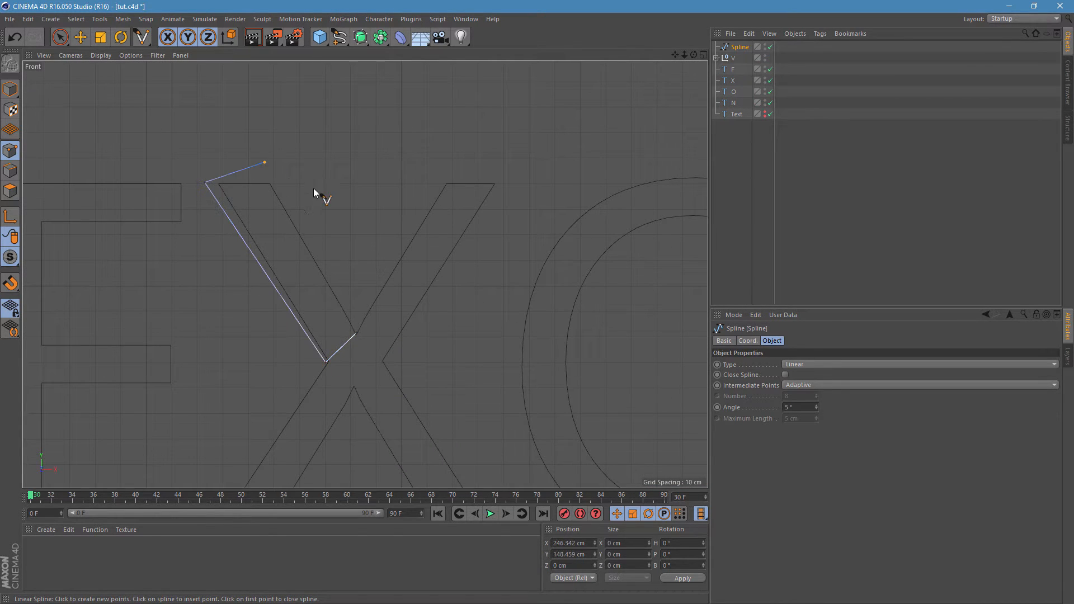
{"action": "left_click", "coordinate": [324, 191]}
{"action": "left_click", "coordinate": [347, 304]}
{"action": "scroll", "coordinate": [358, 330], "scroll_direction": "up", "scroll_amount": 5}
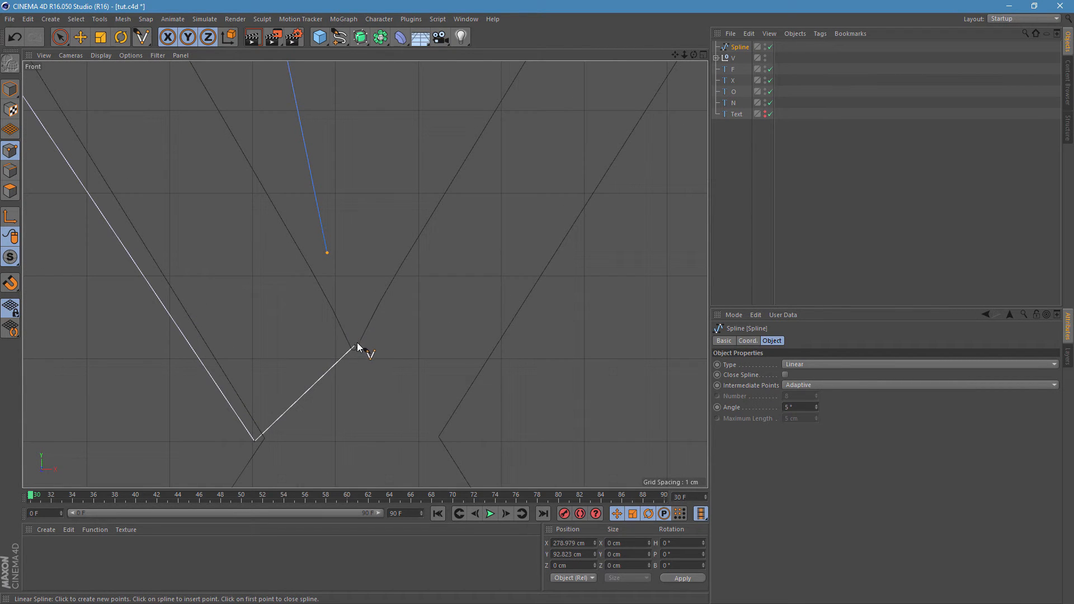
{"action": "left_click", "coordinate": [357, 331]}
{"action": "scroll", "coordinate": [372, 346], "scroll_direction": "down", "scroll_amount": 6}
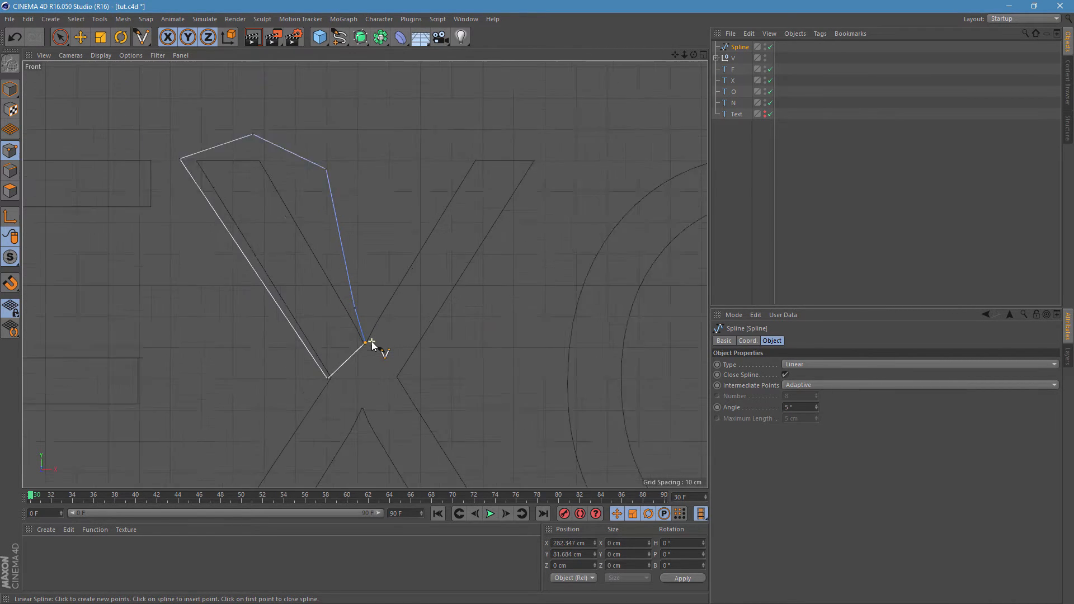
Duplicate the closed spline and hide the original in the viewport.
{"action": "left_click", "coordinate": [744, 224]}
{"action": "left_click_drag", "start_coordinate": [737, 47], "coordinate": [741, 51], "text": "ctrl"}
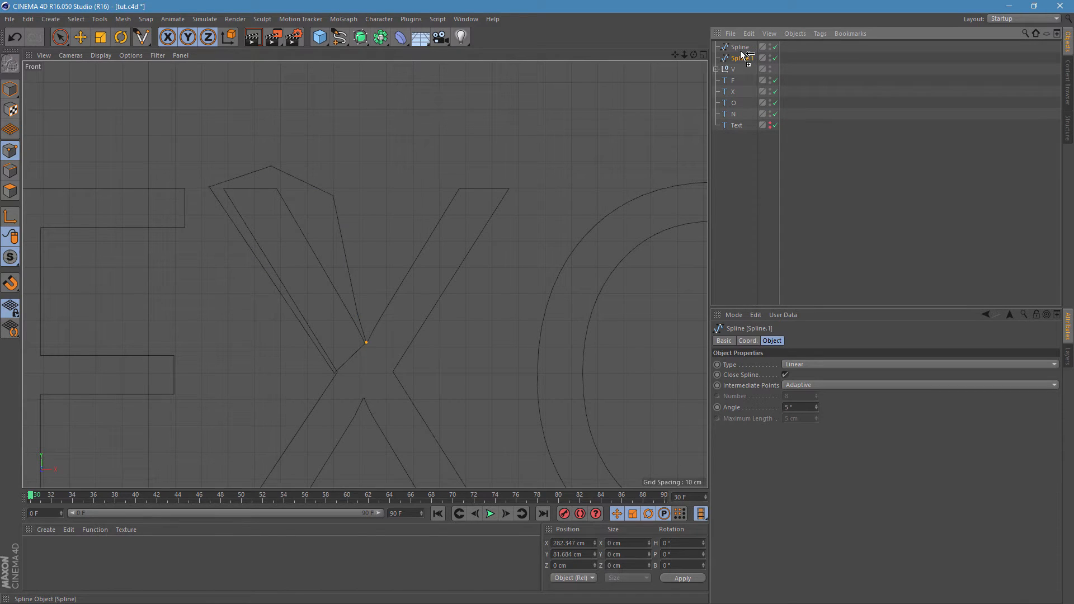
{"action": "left_click", "coordinate": [771, 46]}
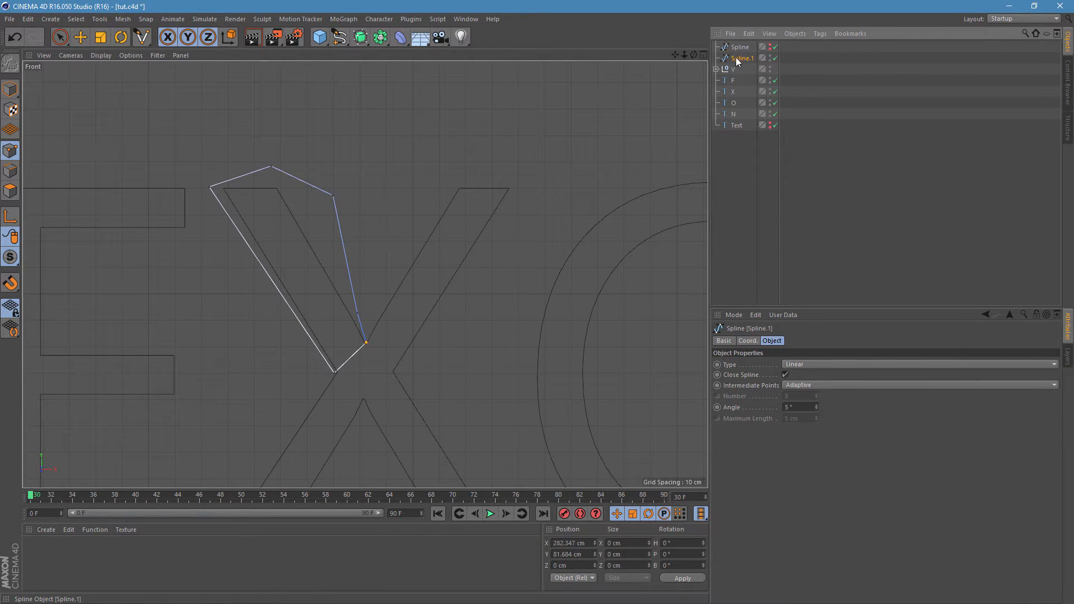
Select the copy's four outer points and move them down together to the X's lower-left arm.
{"action": "scroll", "coordinate": [375, 377], "scroll_direction": "up", "scroll_amount": 3}
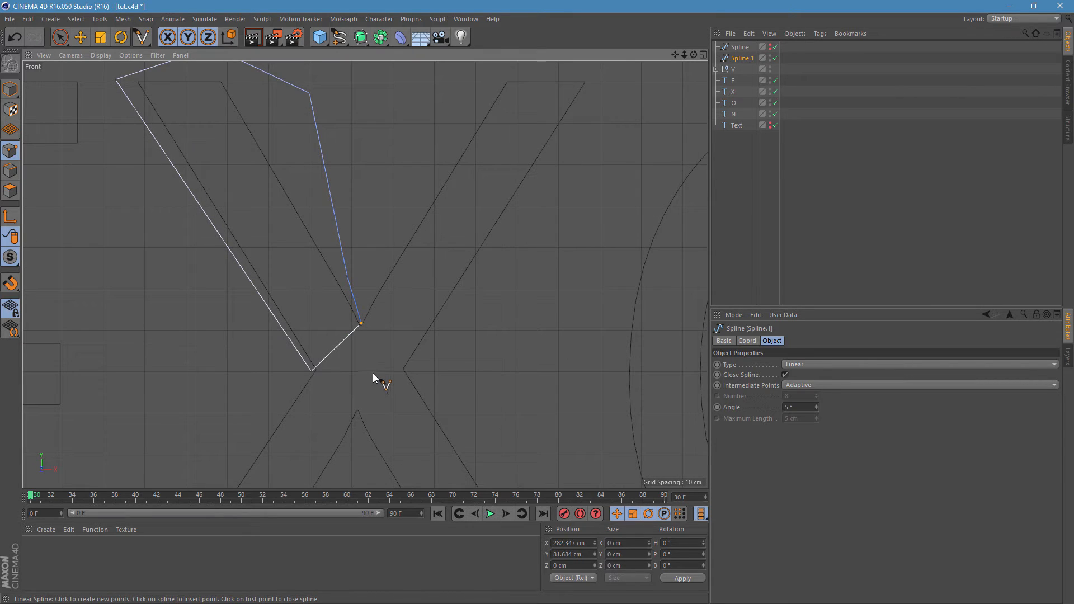
{"action": "scroll", "coordinate": [374, 376], "scroll_direction": "down", "scroll_amount": 2}
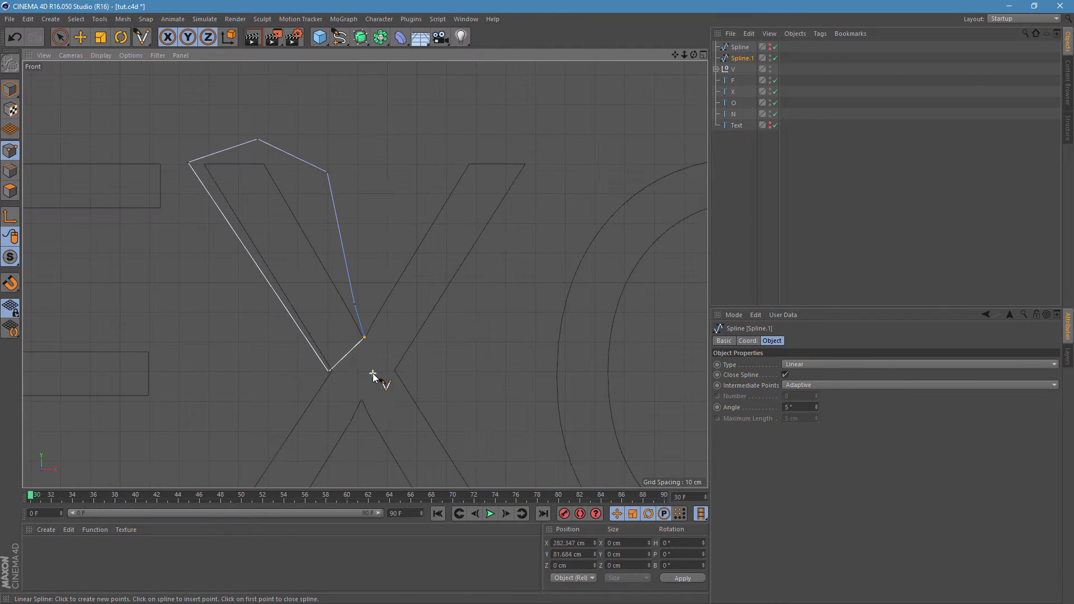
{"action": "left_click", "coordinate": [60, 37]}
{"action": "left_click", "coordinate": [355, 304]}
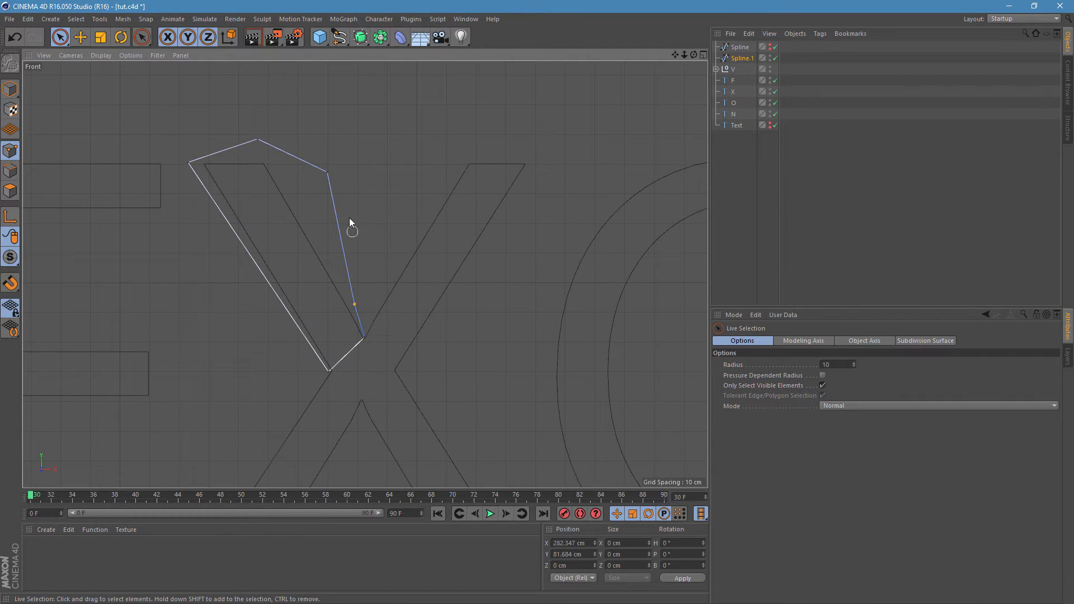
{"action": "mouse_move", "coordinate": [351, 222]}
{"action": "left_mouse_down", "text": "shift"}
{"action": "mouse_move", "coordinate": [326, 168]}
{"action": "mouse_move", "coordinate": [224, 144]}
{"action": "mouse_move", "coordinate": [186, 165]}
{"action": "left_mouse_up", "text": "shift"}
{"action": "left_click_drag", "start_coordinate": [303, 340], "coordinate": [320, 373], "text": "shift"}
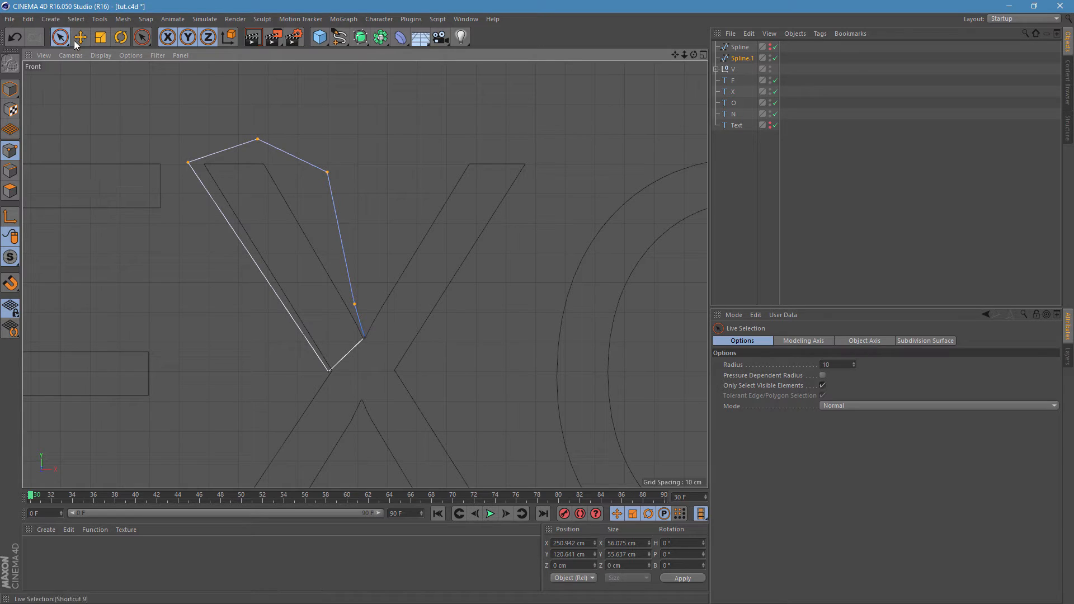
{"action": "key", "text": "e"}
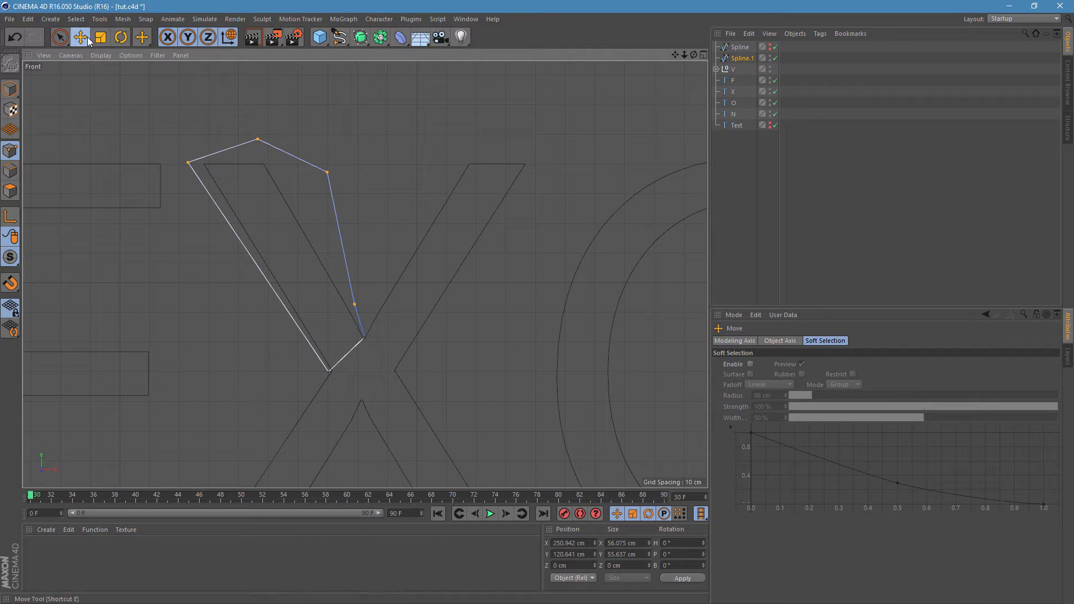
{"action": "left_click_drag", "start_coordinate": [332, 179], "coordinate": [387, 454]}
{"action": "middle_click_drag", "start_coordinate": [440, 360], "coordinate": [480, 167]}
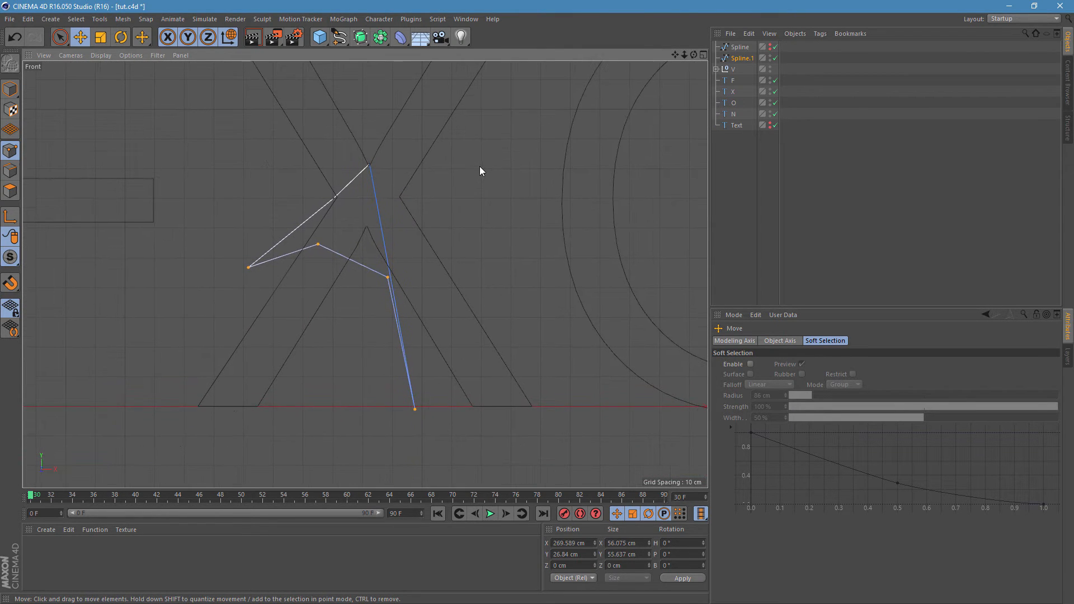
{"action": "left_click_drag", "start_coordinate": [320, 250], "coordinate": [261, 392]}
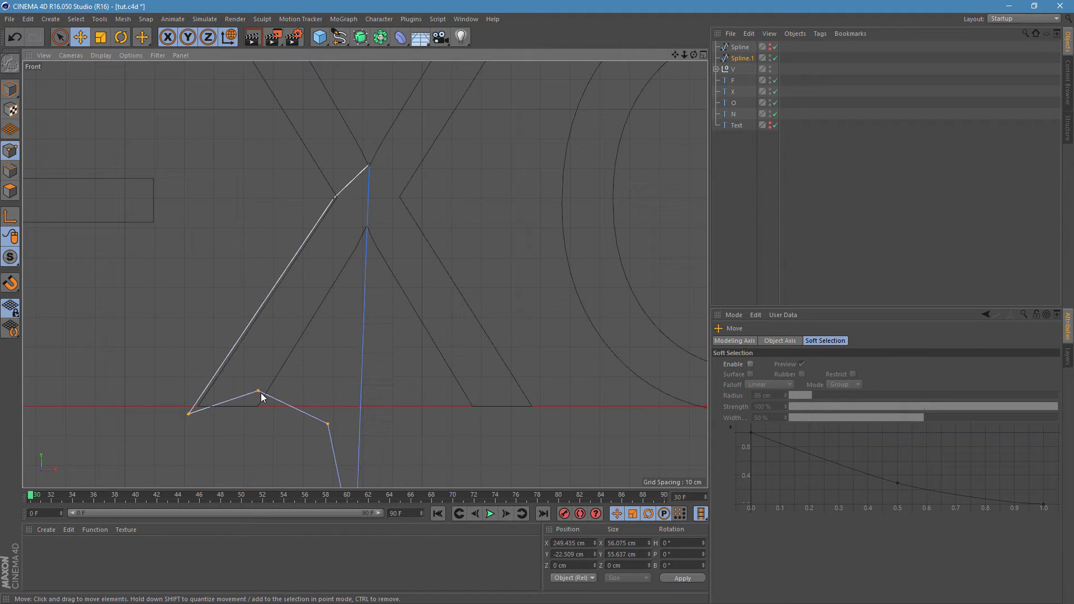
Reposition the copied spline's points individually so it encloses the X's lower-left arm up to the bottom notch.
{"action": "left_click", "coordinate": [458, 307]}
{"action": "scroll", "coordinate": [491, 262], "scroll_direction": "down", "scroll_amount": 2}
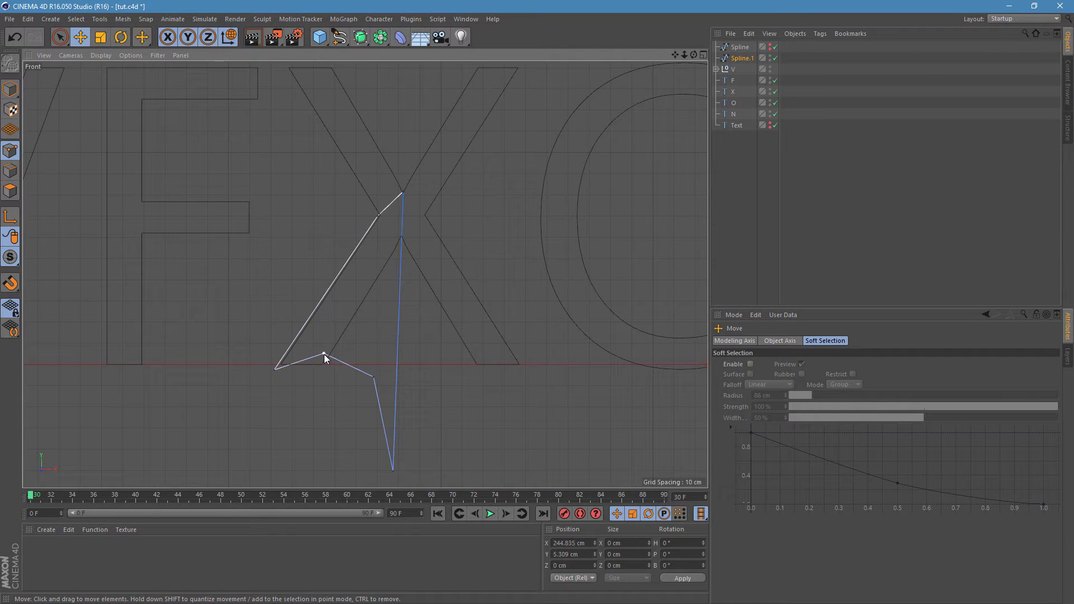
{"action": "left_click_drag", "start_coordinate": [324, 355], "coordinate": [395, 262]}
{"action": "left_click", "coordinate": [390, 378]}
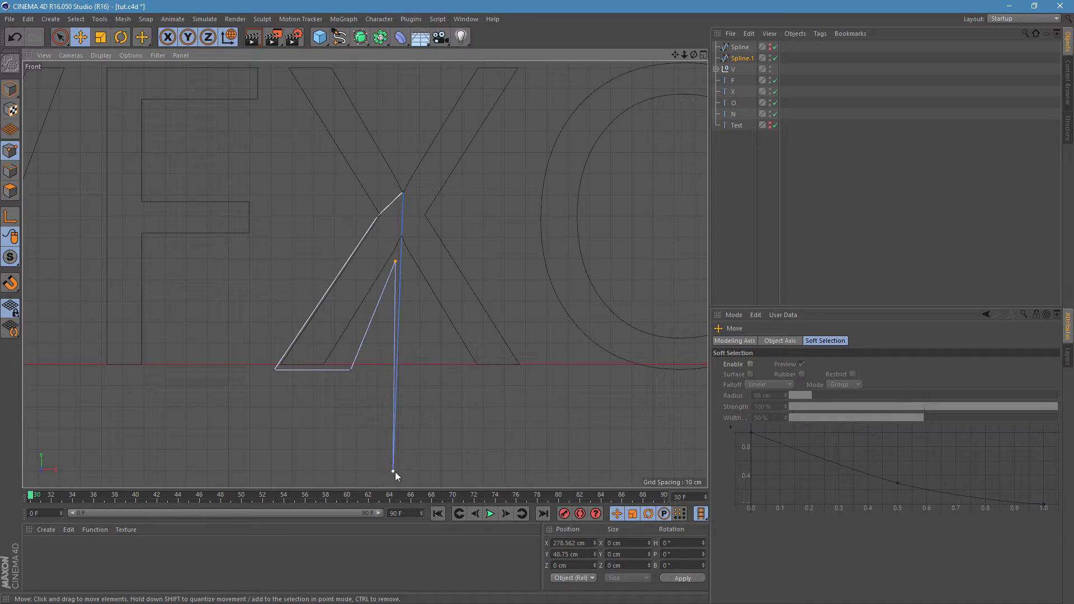
{"action": "left_click_drag", "start_coordinate": [393, 472], "coordinate": [421, 324]}
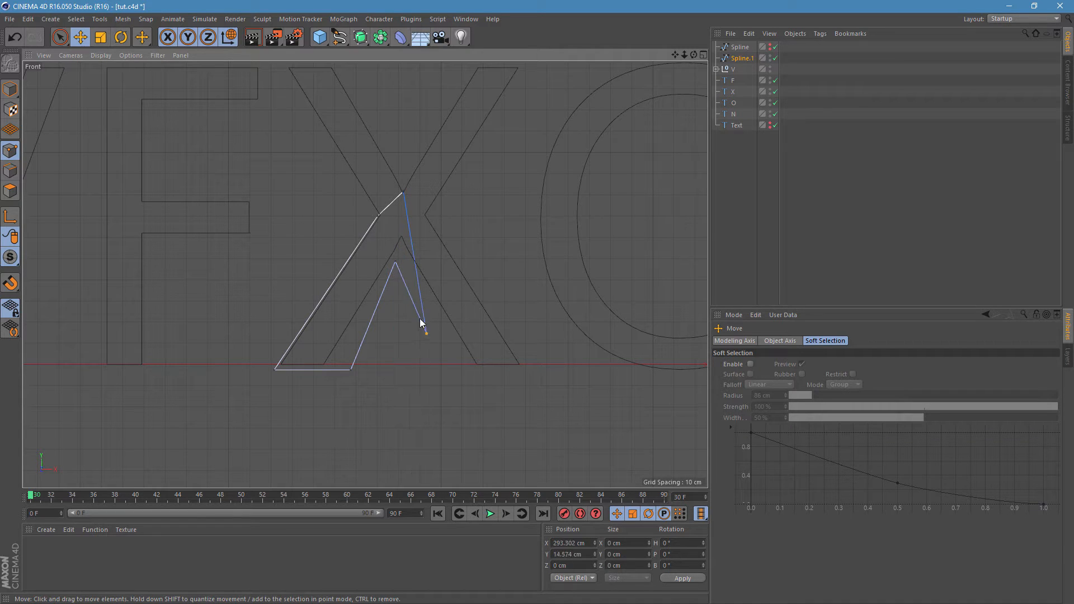
{"action": "left_click_drag", "start_coordinate": [405, 254], "coordinate": [401, 252]}
{"action": "left_click", "coordinate": [443, 306]}
{"action": "scroll", "coordinate": [412, 220], "scroll_direction": "up", "scroll_amount": 3}
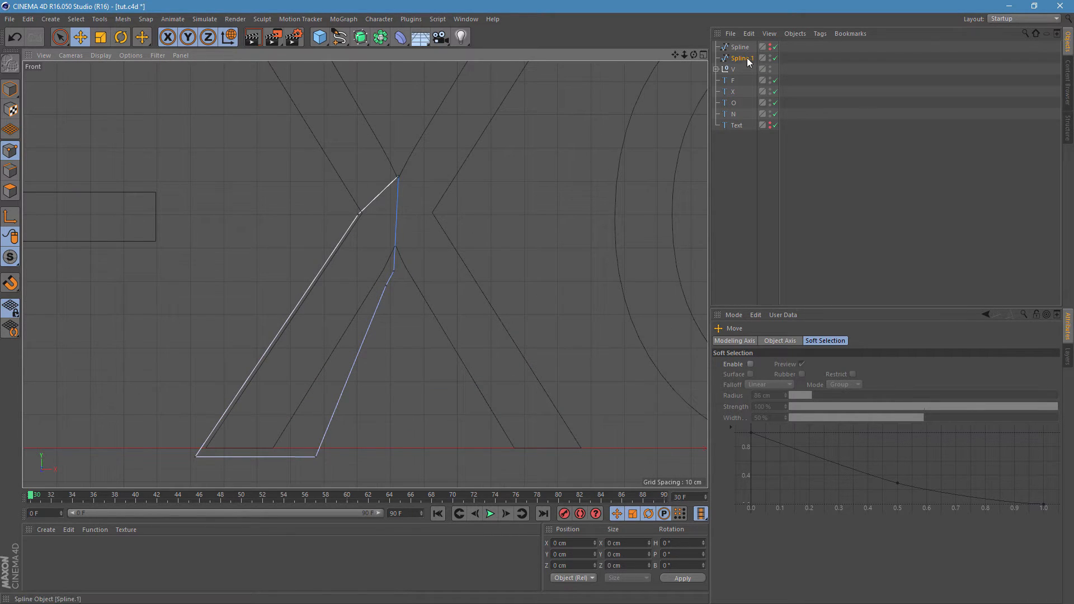
Duplicate the lower-left arm's spline and hide the source spline in the viewport.
{"action": "left_click_drag", "start_coordinate": [747, 58], "coordinate": [747, 65], "text": "ctrl"}
{"action": "left_click", "coordinate": [771, 58]}
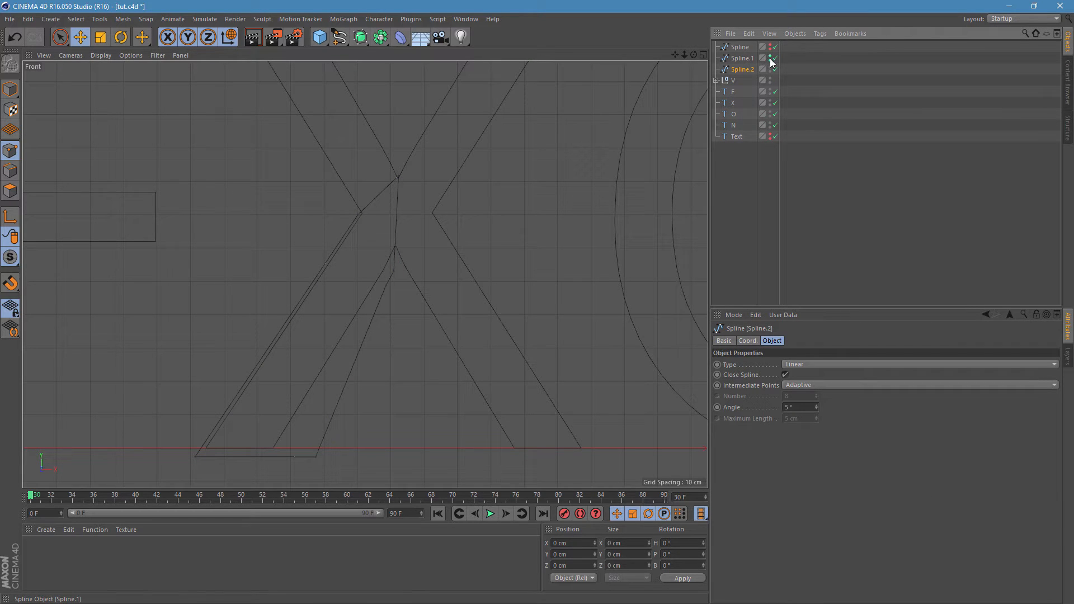
{"action": "left_click", "coordinate": [770, 58], "text": "alt"}
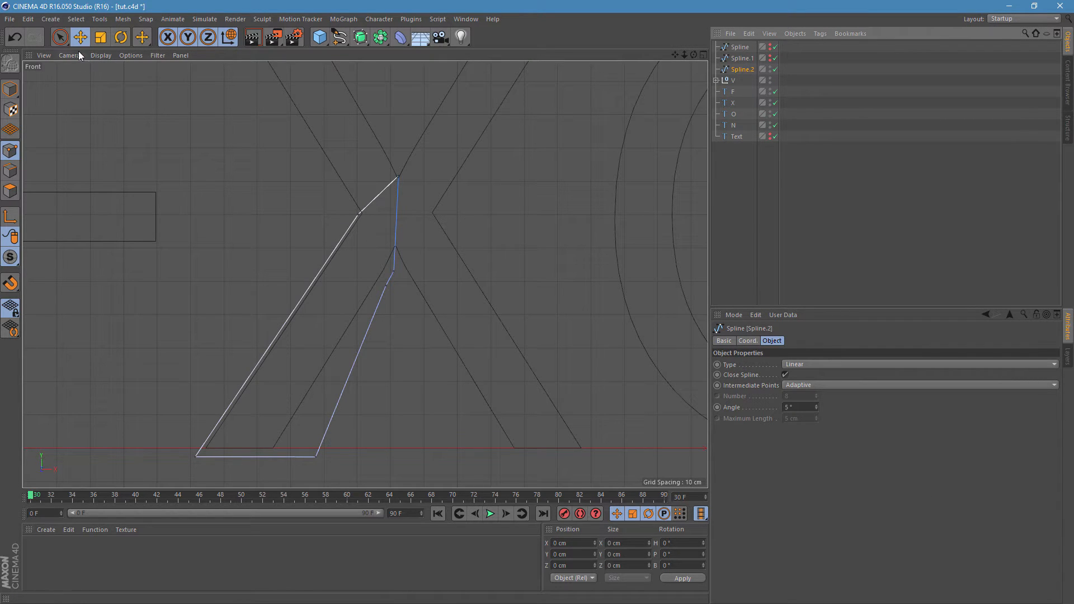
Select four points of the new copy, keeping the two at the X's top and bottom notches fixed, and move them to the X's right side.
{"action": "left_click", "coordinate": [60, 37]}
{"action": "left_click", "coordinate": [200, 451]}
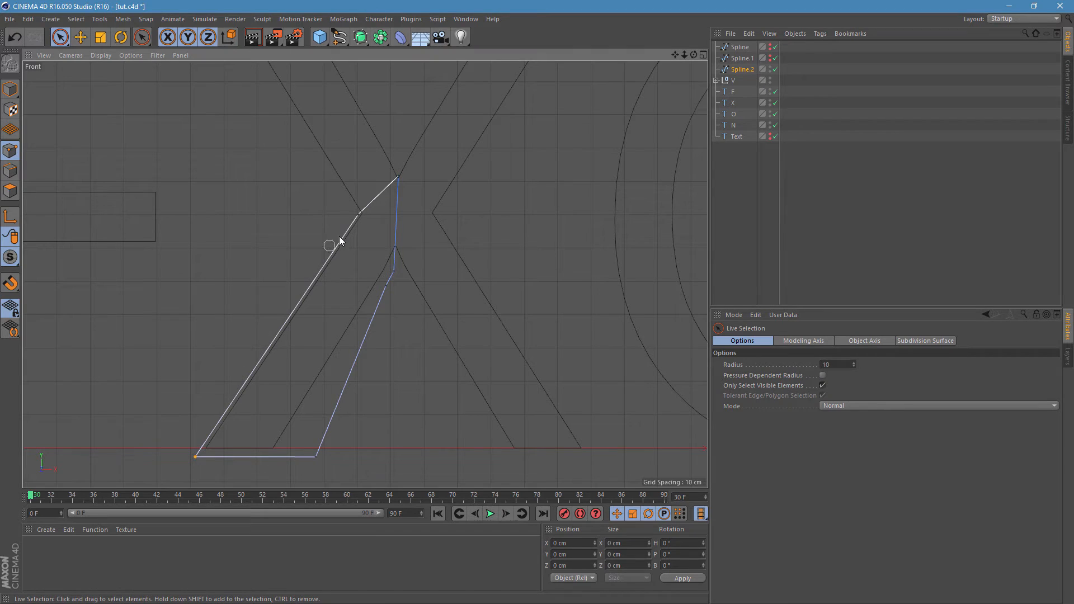
{"action": "left_click", "coordinate": [358, 221], "text": "shift"}
{"action": "left_click", "coordinate": [317, 457], "text": "shift"}
{"action": "left_click", "coordinate": [386, 285], "text": "shift"}
{"action": "left_click", "coordinate": [394, 272], "text": "shift"}
{"action": "left_click", "coordinate": [394, 272]}
{"action": "left_click", "coordinate": [402, 311]}
{"action": "scroll", "coordinate": [396, 269], "scroll_direction": "up", "scroll_amount": 3}
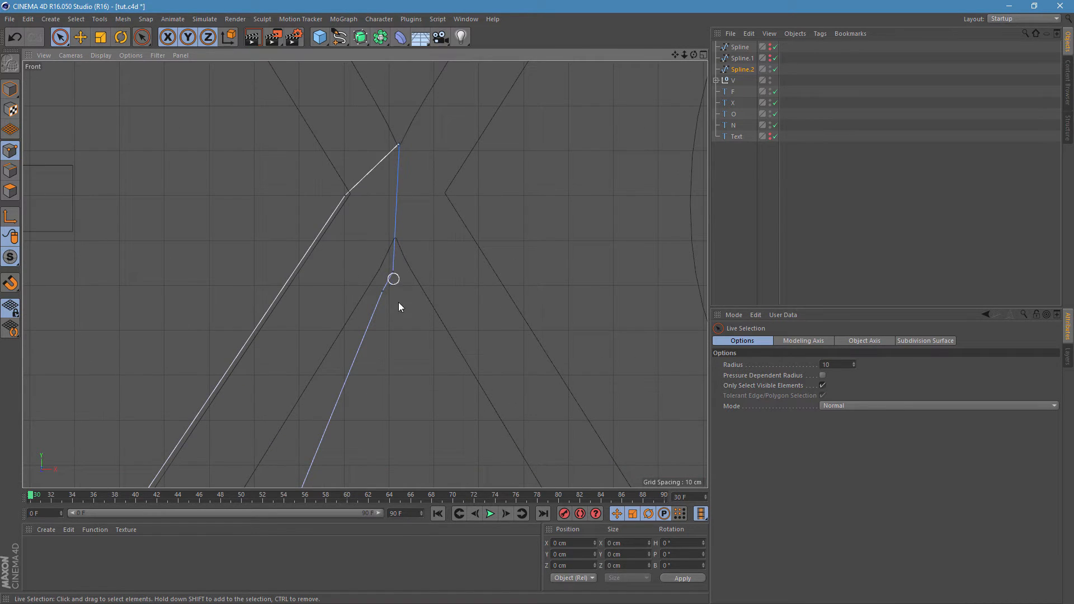
{"action": "scroll", "coordinate": [413, 339], "scroll_direction": "down", "scroll_amount": 3}
{"action": "mouse_move", "coordinate": [371, 250]}
{"action": "left_mouse_down"}
{"action": "mouse_move", "coordinate": [239, 456]}
{"action": "mouse_move", "coordinate": [330, 453]}
{"action": "mouse_move", "coordinate": [396, 312]}
{"action": "mouse_move", "coordinate": [445, 334]}
{"action": "left_mouse_up"}
{"action": "left_click", "coordinate": [80, 37]}
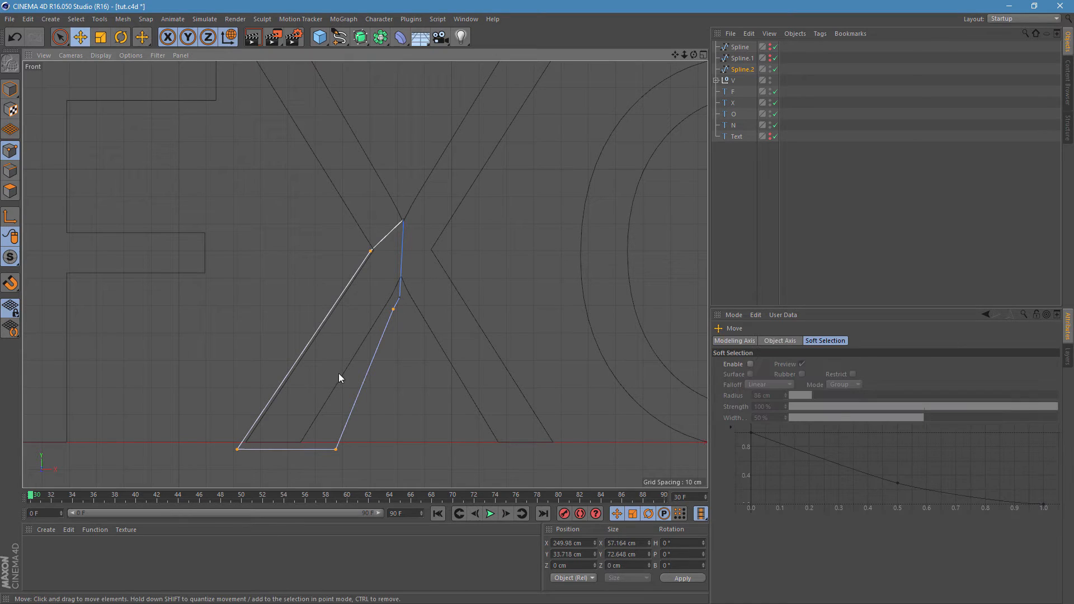
{"action": "left_click_drag", "start_coordinate": [235, 451], "coordinate": [424, 311]}
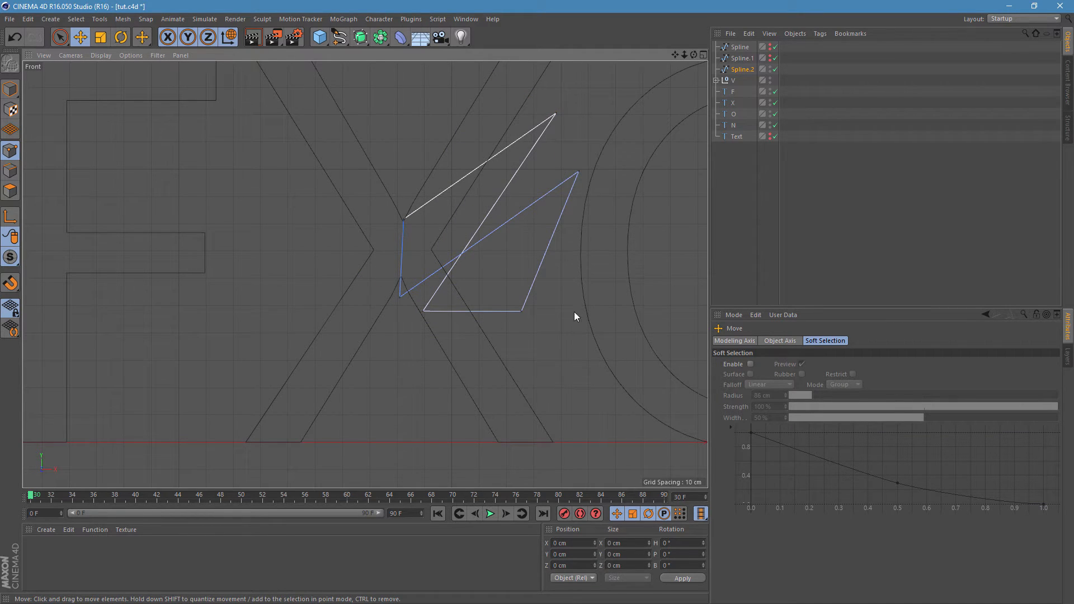
Move two of the spline's points above the X's upper-right arm, one at each side of its end.
{"action": "scroll", "coordinate": [574, 313], "scroll_direction": "down", "scroll_amount": 2}
{"action": "scroll", "coordinate": [589, 155], "scroll_direction": "up", "scroll_amount": 1}
{"action": "left_click", "coordinate": [555, 174]}
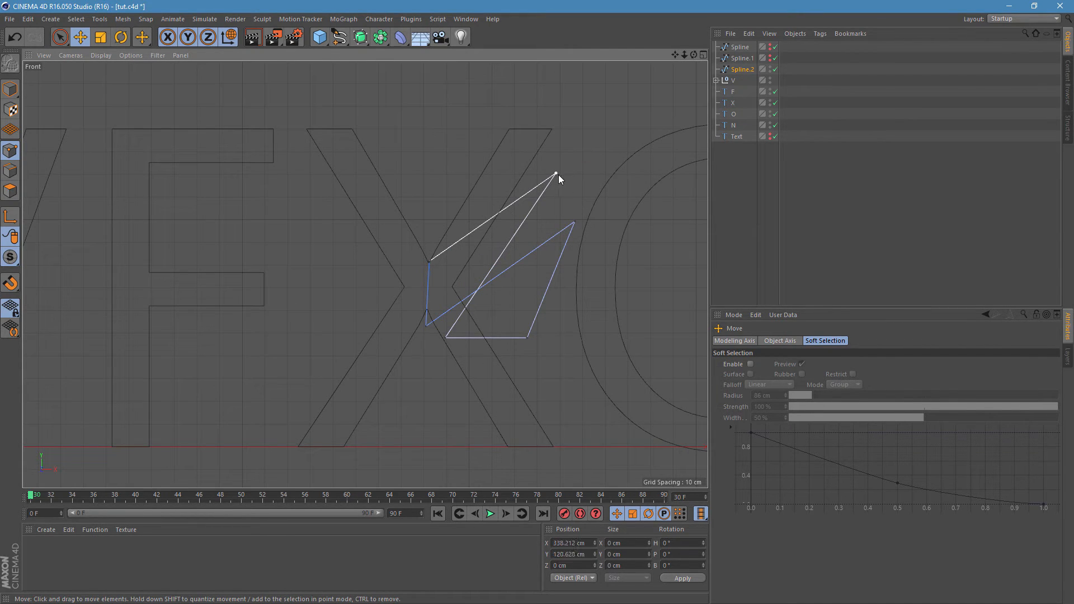
{"action": "left_click_drag", "start_coordinate": [558, 171], "coordinate": [472, 119]}
{"action": "left_click", "coordinate": [487, 320]}
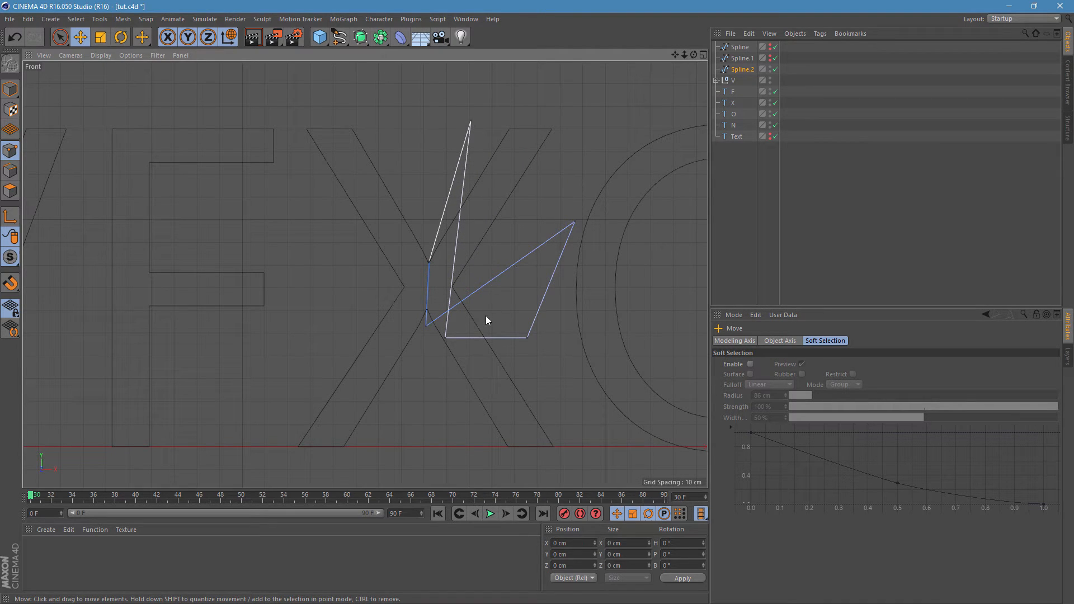
{"action": "left_click", "coordinate": [447, 337]}
{"action": "left_click", "coordinate": [518, 301]}
{"action": "left_click", "coordinate": [446, 338]}
{"action": "left_click_drag", "start_coordinate": [447, 337], "coordinate": [559, 120]}
{"action": "left_click_drag", "start_coordinate": [473, 123], "coordinate": [486, 123]}
{"action": "left_click_drag", "start_coordinate": [582, 118], "coordinate": [570, 118]}
{"action": "left_click", "coordinate": [566, 237]}
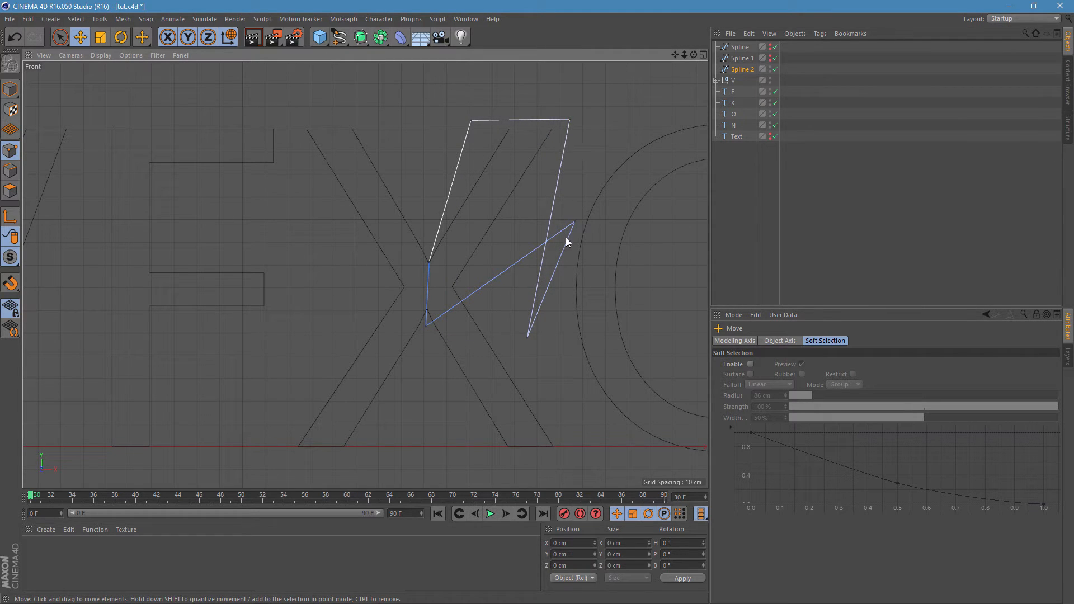
Move the spline's two remaining outer points below the X's lower-right arm to enclose the letter's right half.
{"action": "left_click", "coordinate": [574, 223]}
{"action": "left_click_drag", "start_coordinate": [576, 220], "coordinate": [467, 465]}
{"action": "left_click_drag", "start_coordinate": [527, 339], "coordinate": [566, 453]}
{"action": "scroll", "coordinate": [574, 332], "scroll_direction": "down", "scroll_amount": 3}
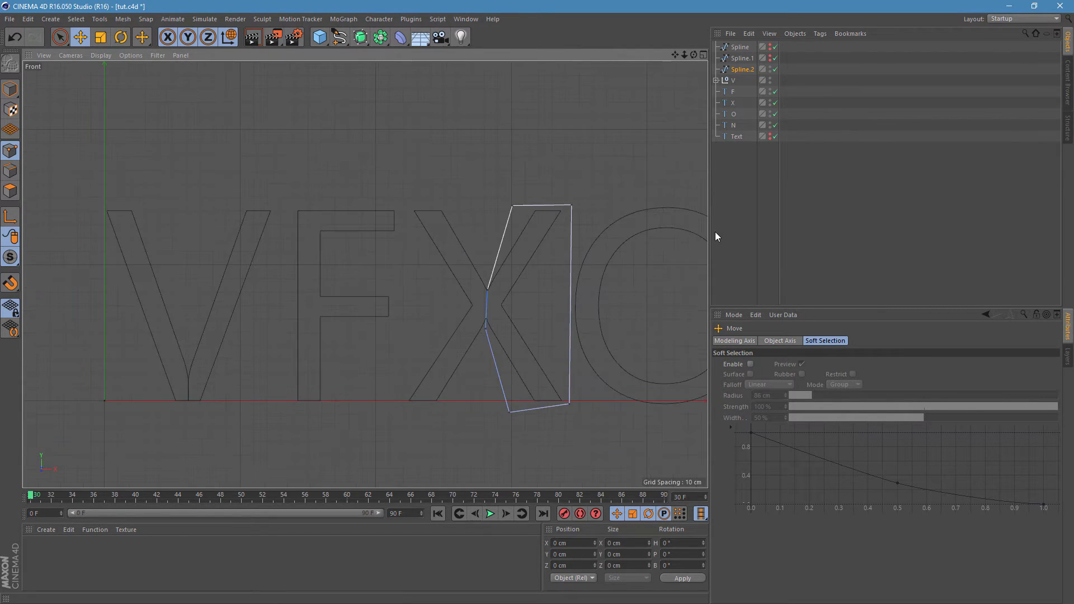
Duplicate the X text spline twice, giving three copies of the letter in total.
{"action": "left_click", "coordinate": [721, 200]}
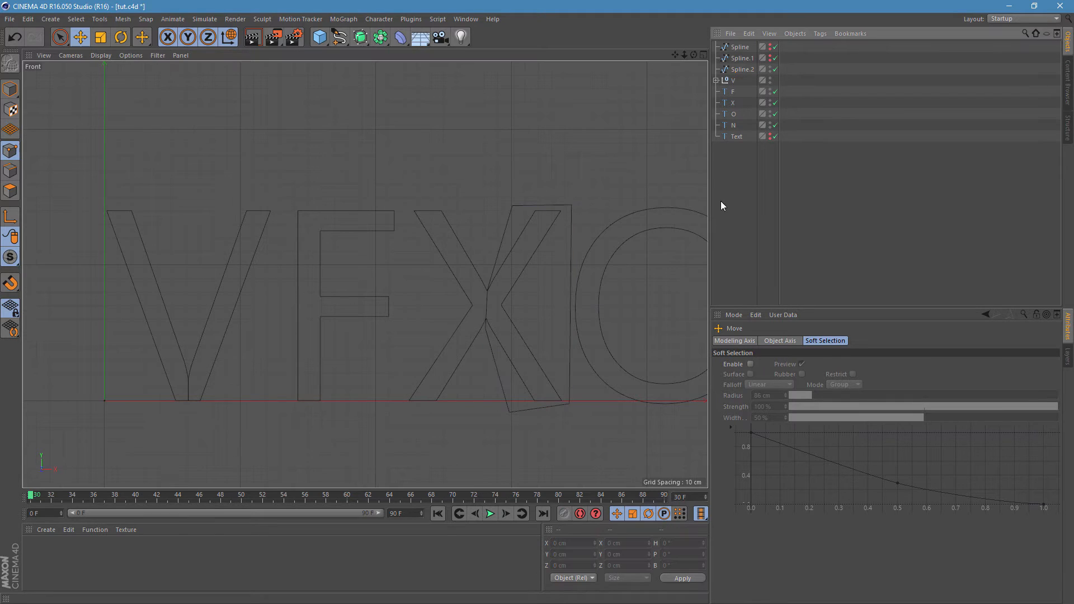
{"action": "left_click", "coordinate": [733, 103]}
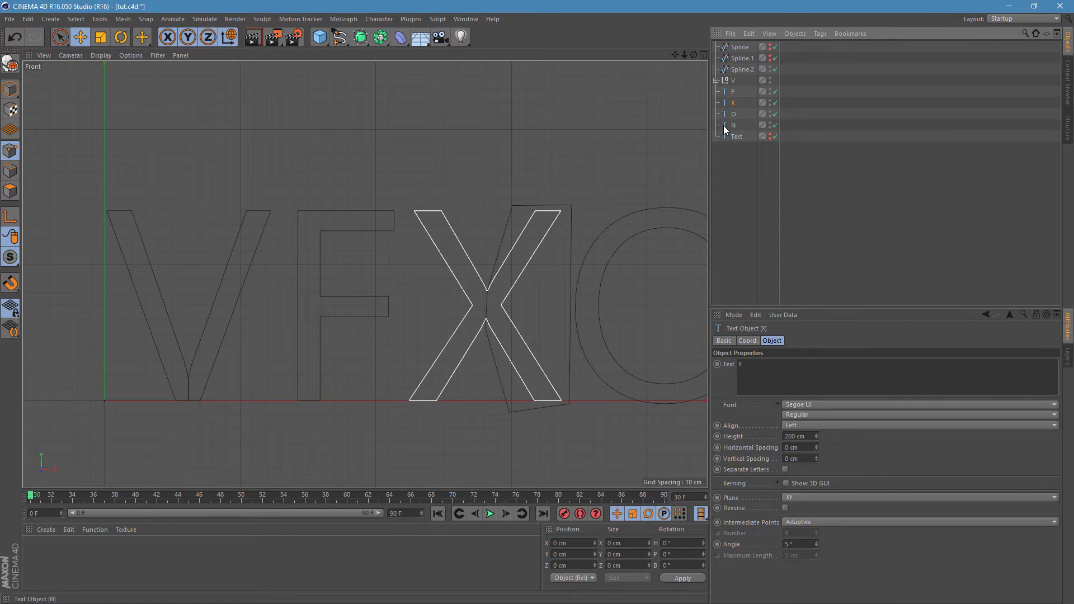
{"action": "left_click_drag", "start_coordinate": [728, 106], "coordinate": [737, 120], "text": "ctrl"}
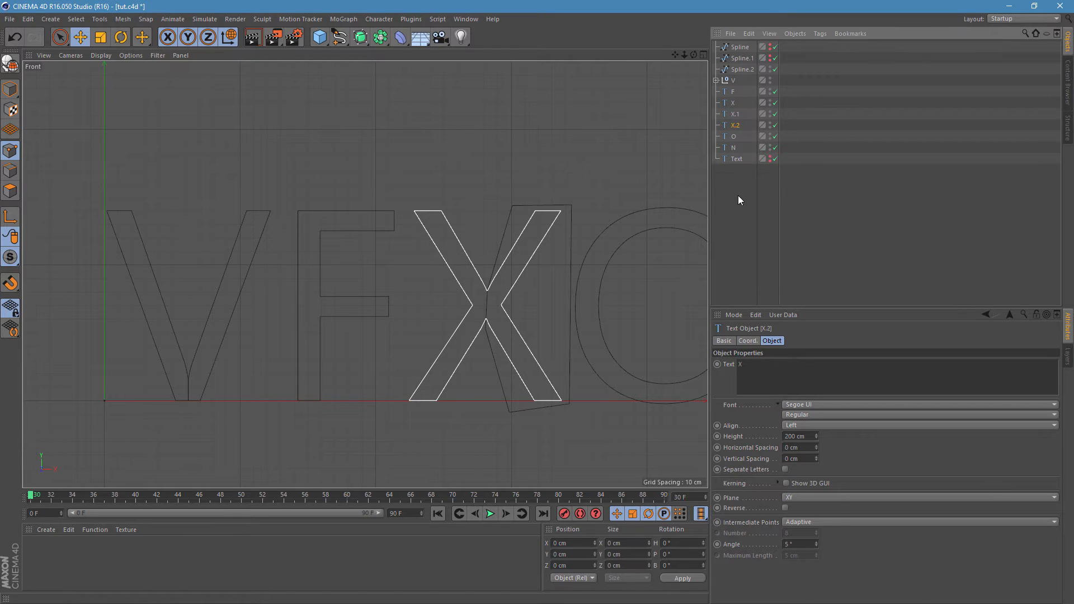
{"action": "left_click", "coordinate": [738, 196]}
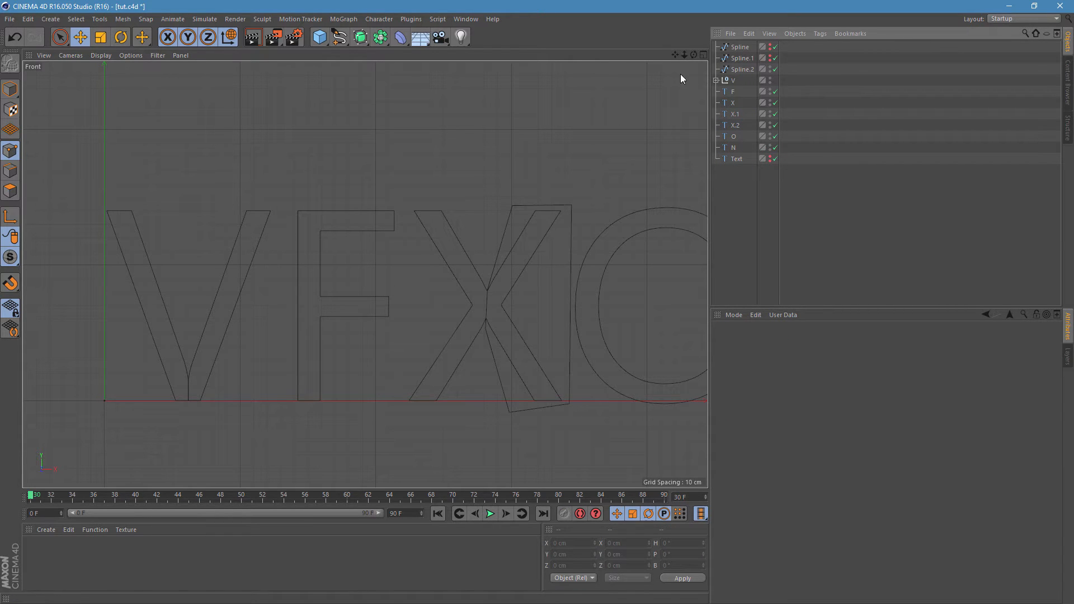
Add a Spline Mask object and duplicate it twice so each part of the X has its own mask.
{"action": "left_click", "coordinate": [381, 37]}
{"action": "left_click", "coordinate": [442, 72]}
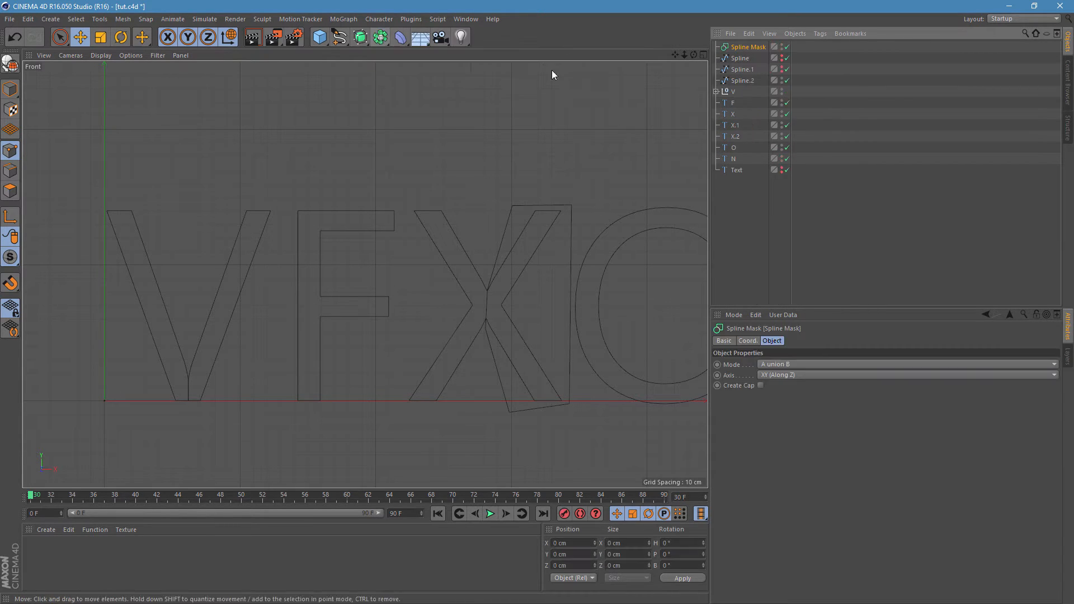
{"action": "left_click_drag", "start_coordinate": [746, 48], "coordinate": [750, 64], "text": "ctrl"}
{"action": "left_click", "coordinate": [749, 80]}
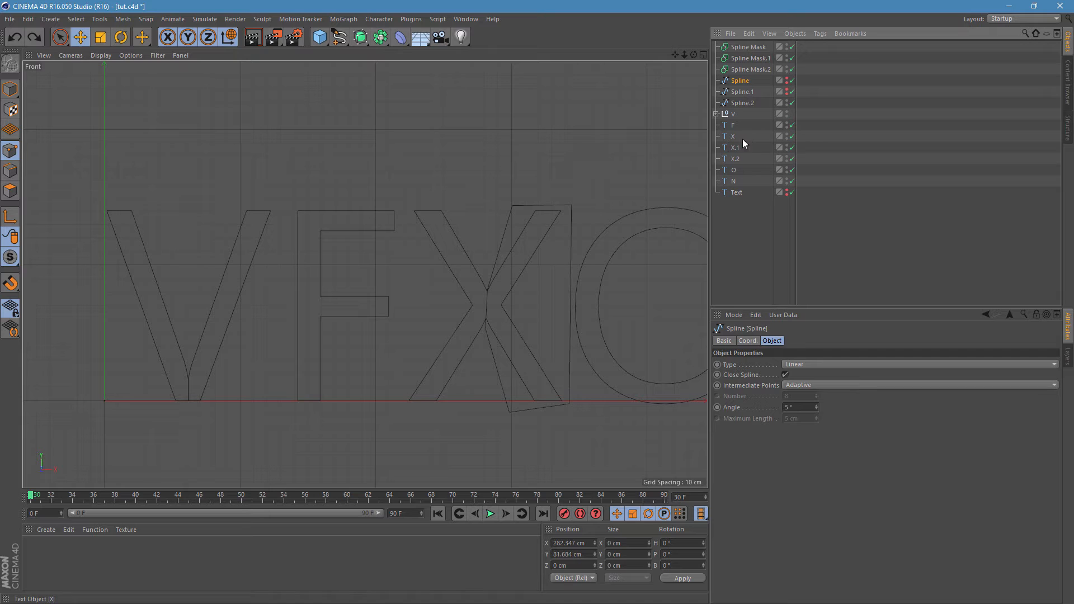
Hide the X.1 and X.2 text copies and show only the upper-left arm's spline out of the three drawn splines.
{"action": "left_click", "coordinate": [743, 138]}
{"action": "left_click", "coordinate": [787, 146]}
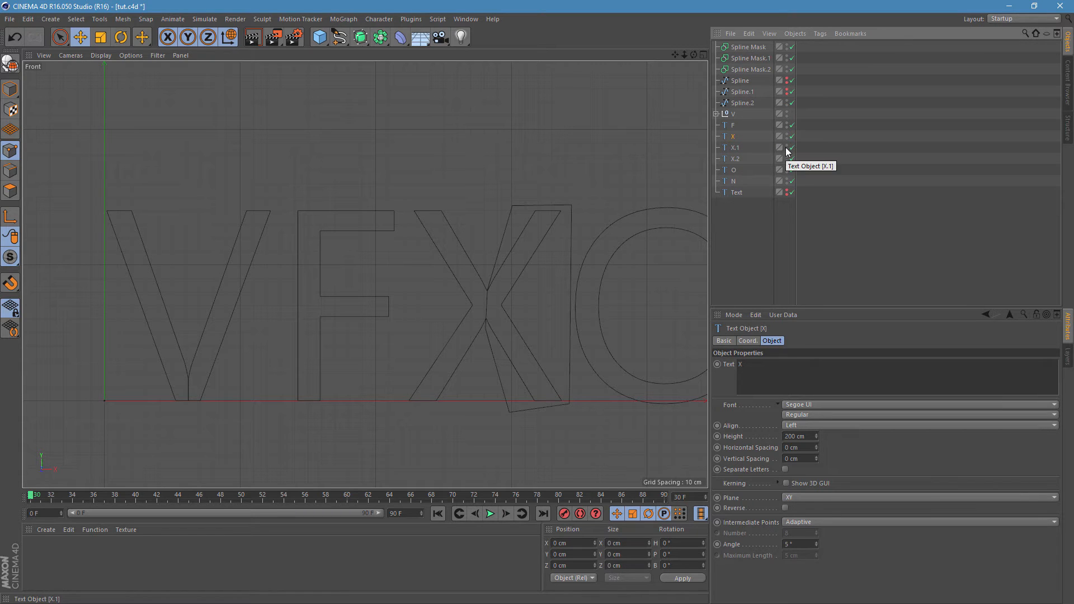
{"action": "left_click", "coordinate": [787, 92], "text": "alt"}
{"action": "left_click", "coordinate": [787, 81], "text": "alt"}
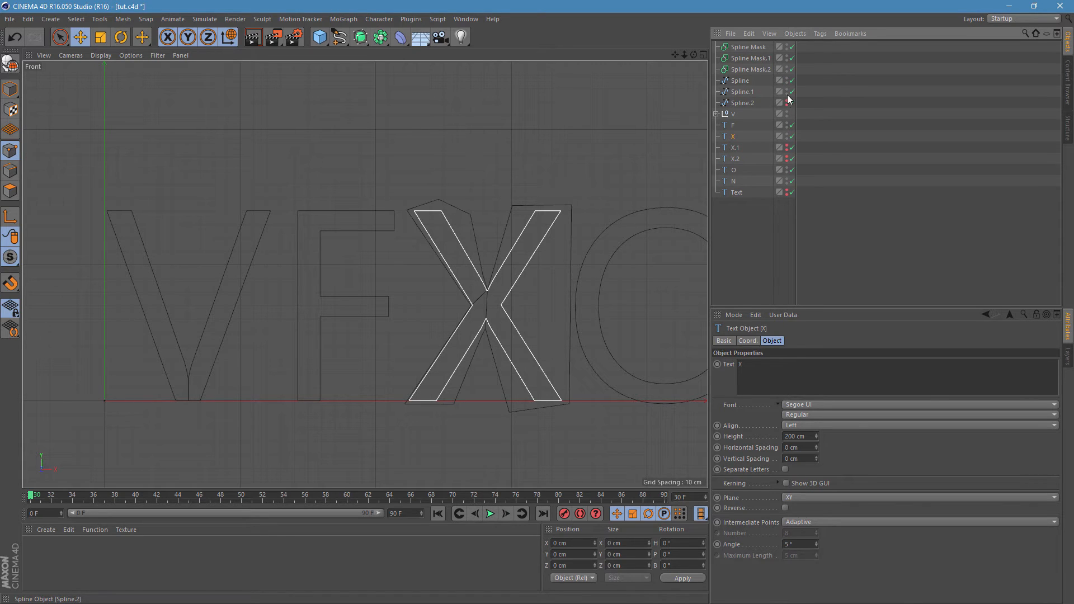
{"action": "left_click", "coordinate": [788, 102]}
{"action": "left_click", "coordinate": [788, 92]}
Nest each drawn spline under its own spline mask, and place the original X text above the spline in the first mask.
{"action": "left_click", "coordinate": [740, 81]}
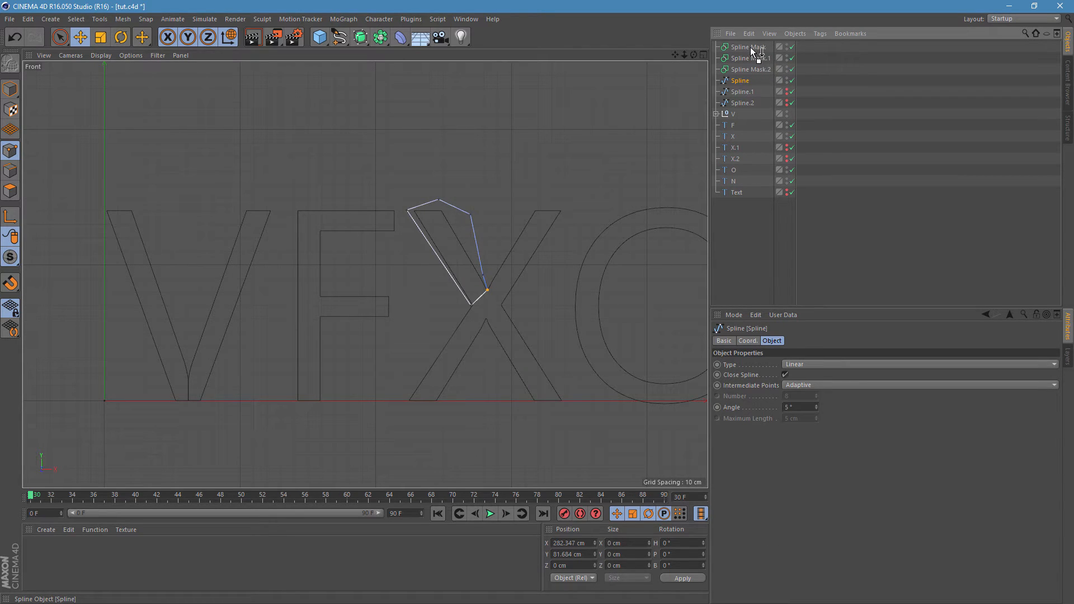
{"action": "left_click_drag", "start_coordinate": [750, 47], "coordinate": [750, 48]}
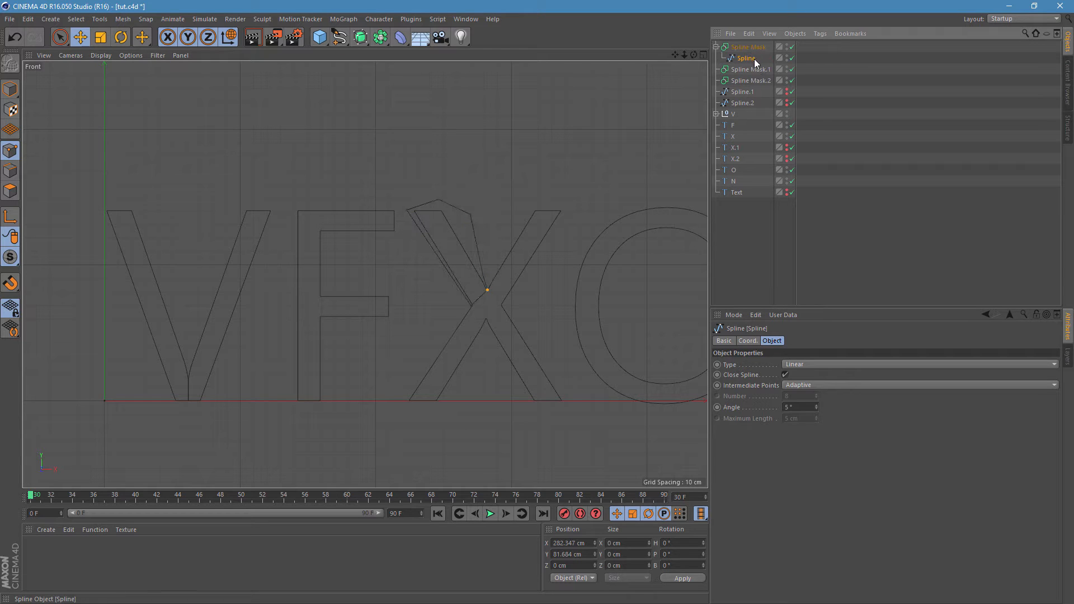
{"action": "mouse_move", "coordinate": [741, 92]}
{"action": "left_mouse_down"}
{"action": "mouse_move", "coordinate": [759, 70]}
{"action": "mouse_move", "coordinate": [757, 92]}
{"action": "left_mouse_up"}
{"action": "left_click", "coordinate": [748, 104]}
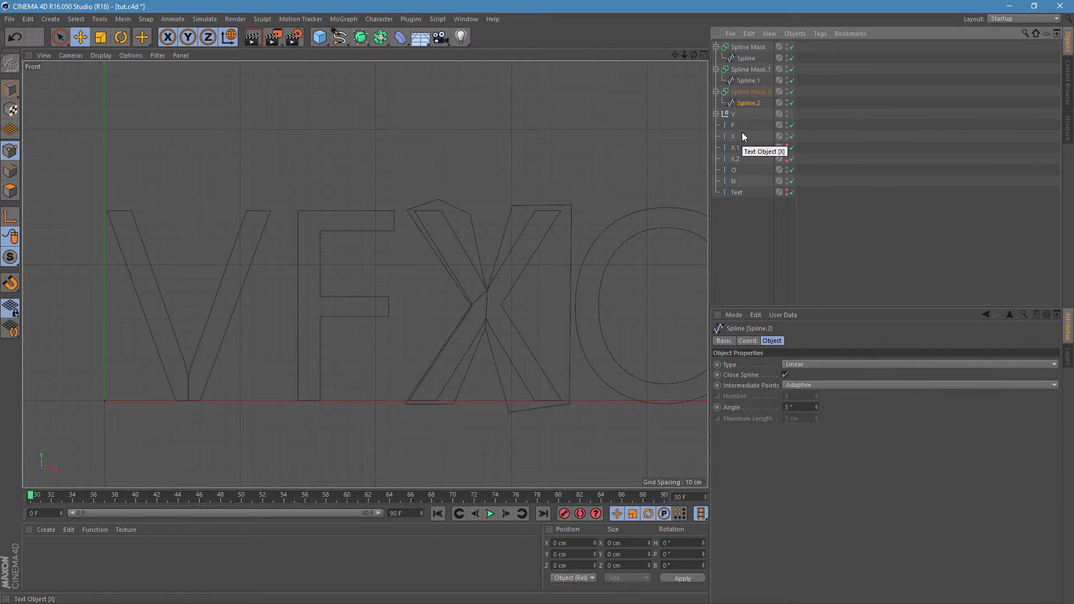
{"action": "left_click_drag", "start_coordinate": [737, 137], "coordinate": [746, 53]}
{"action": "left_click", "coordinate": [747, 46]}
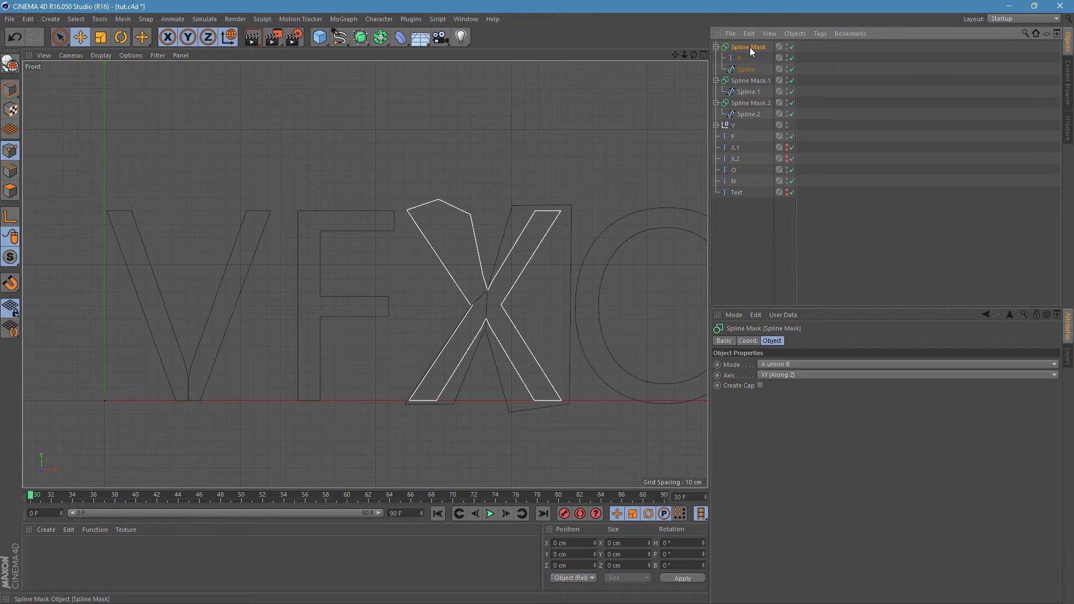
Try the A subtract B and B subtract A modes on the first spline mask.
{"action": "left_click", "coordinate": [773, 364]}
{"action": "left_click", "coordinate": [781, 387]}
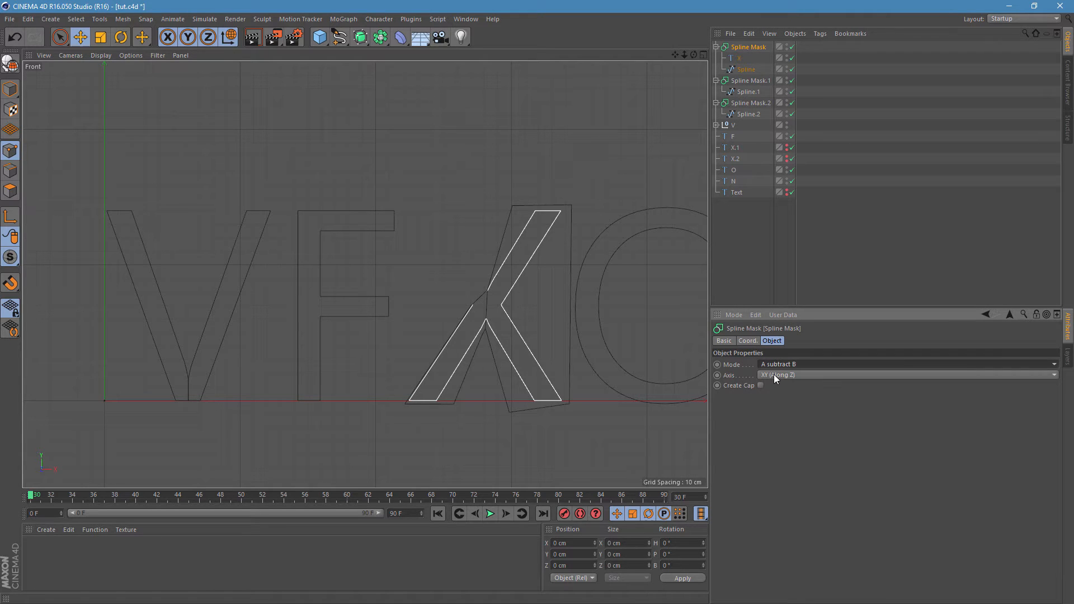
{"action": "left_click", "coordinate": [775, 365]}
{"action": "left_click", "coordinate": [783, 394]}
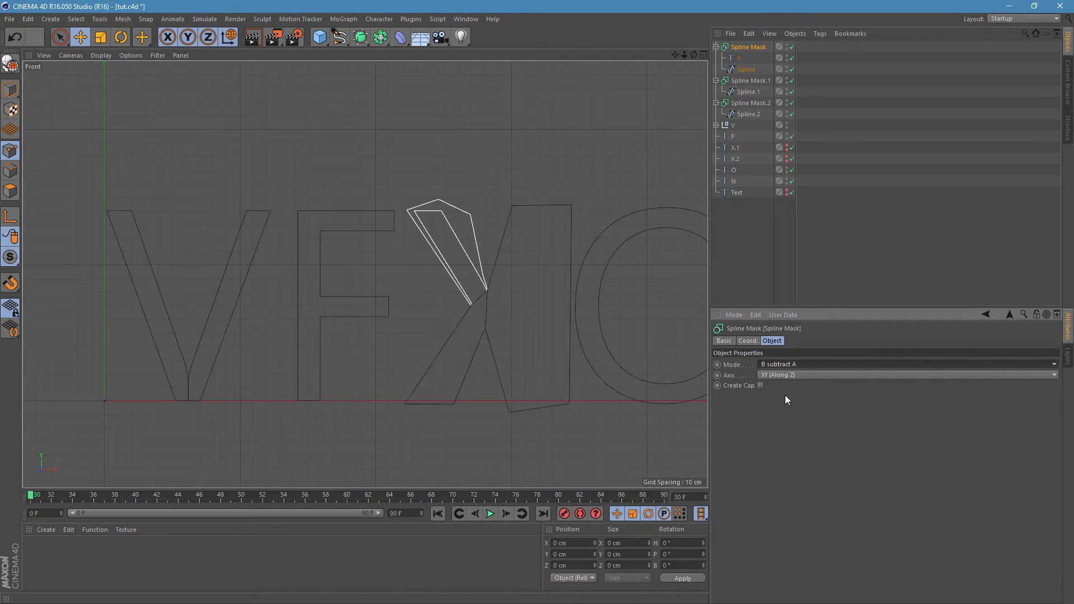
{"action": "middle_click", "coordinate": [458, 206]}
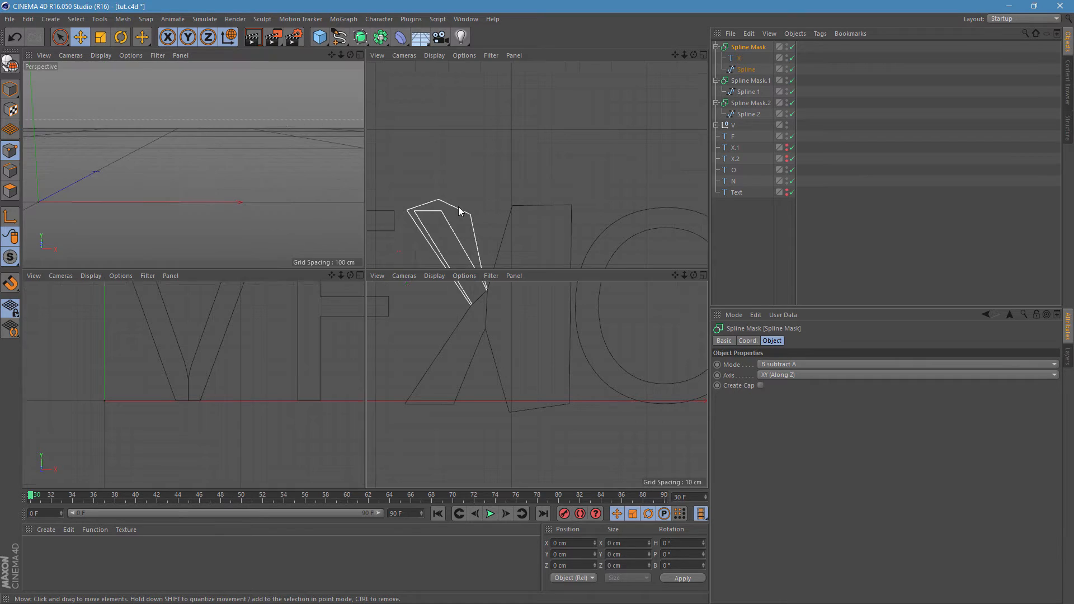
{"action": "middle_click", "coordinate": [499, 308]}
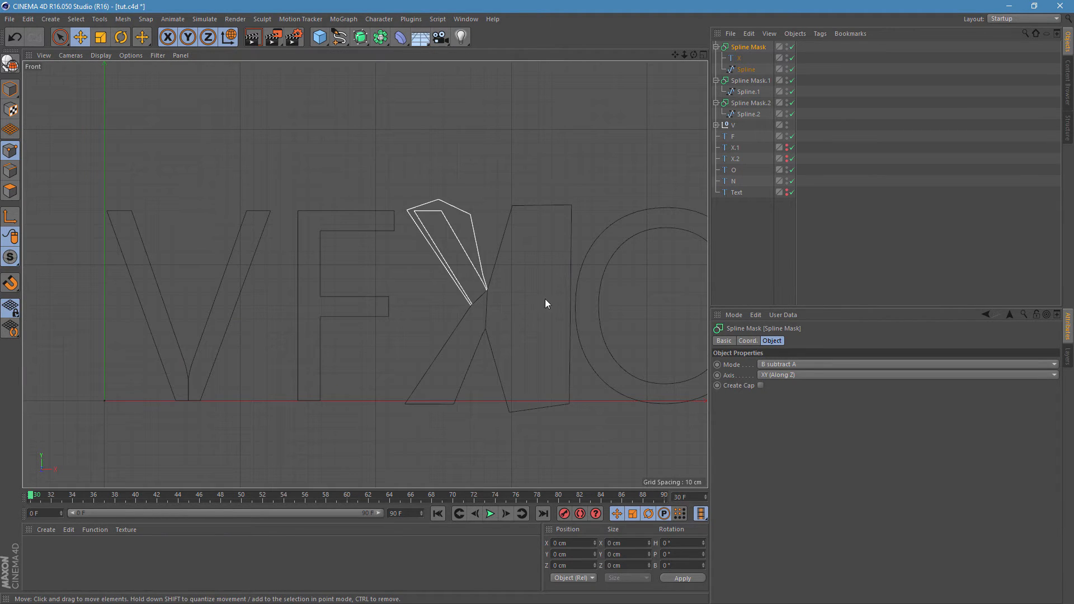
Hide Spline Mask.1 and Spline Mask.2 and collapse their hierarchies.
{"action": "double_click", "coordinate": [787, 80]}
{"action": "double_click", "coordinate": [788, 103]}
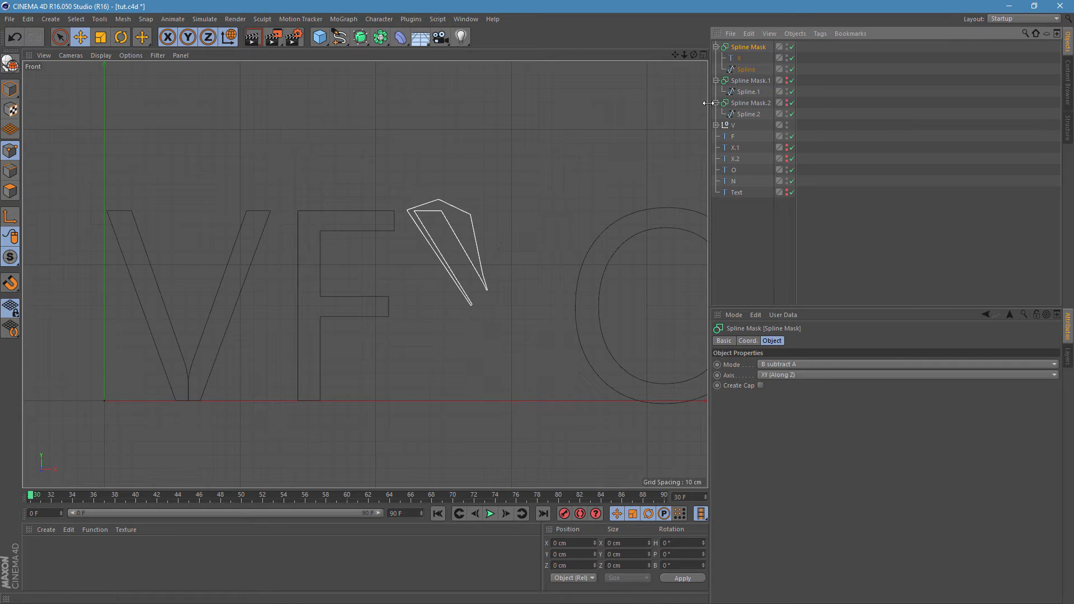
{"action": "left_click_drag", "start_coordinate": [708, 103], "coordinate": [712, 103]}
{"action": "left_click", "coordinate": [721, 103]}
{"action": "left_click", "coordinate": [720, 80]}
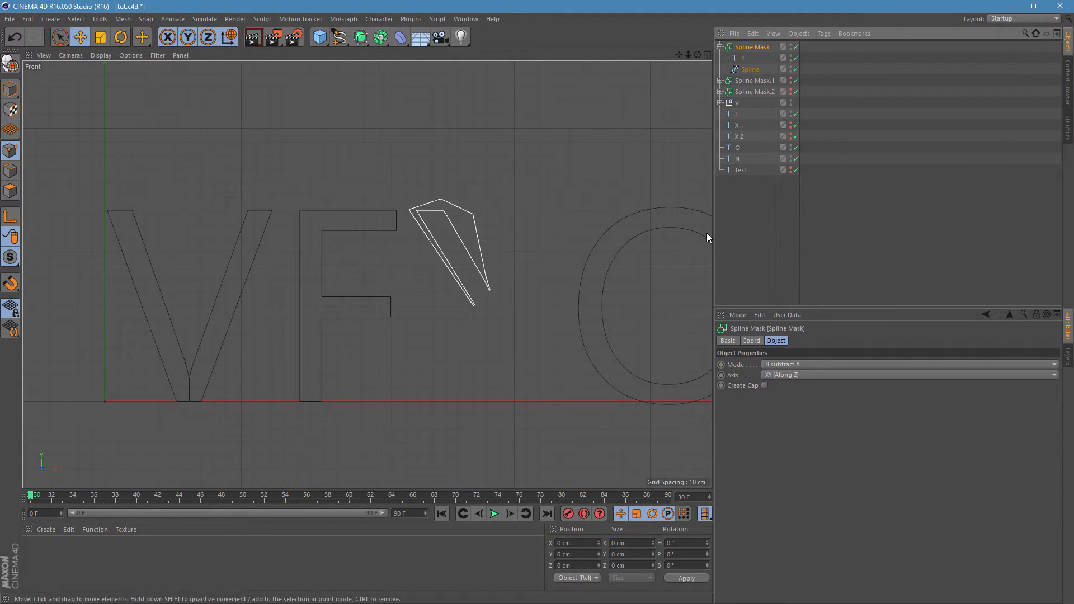
Set the first spline mask's mode to A intersect B and collapse its hierarchy.
{"action": "left_click", "coordinate": [785, 364]}
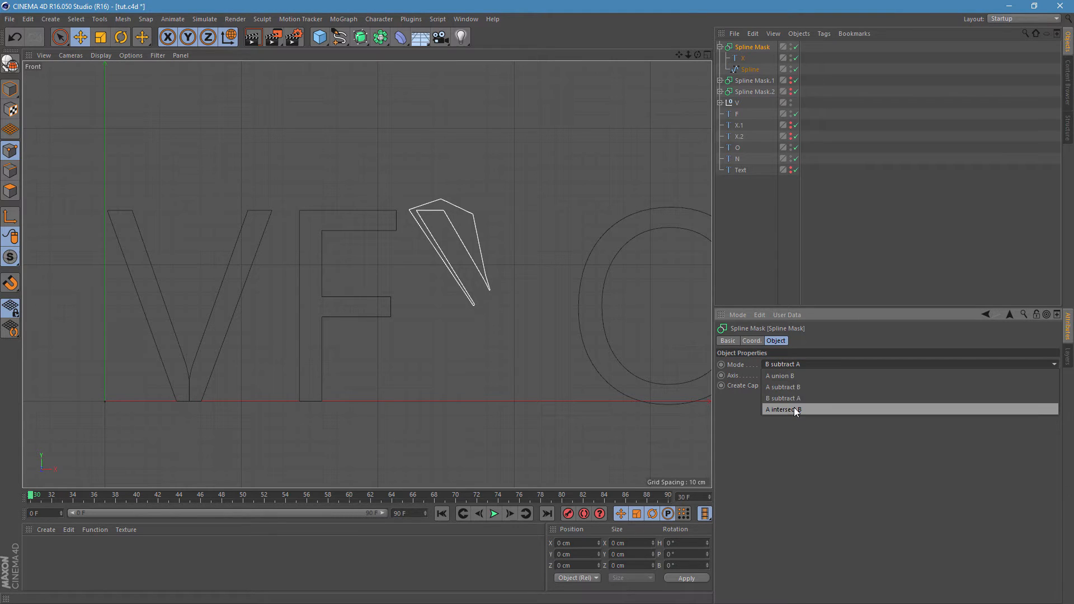
{"action": "left_click", "coordinate": [794, 410]}
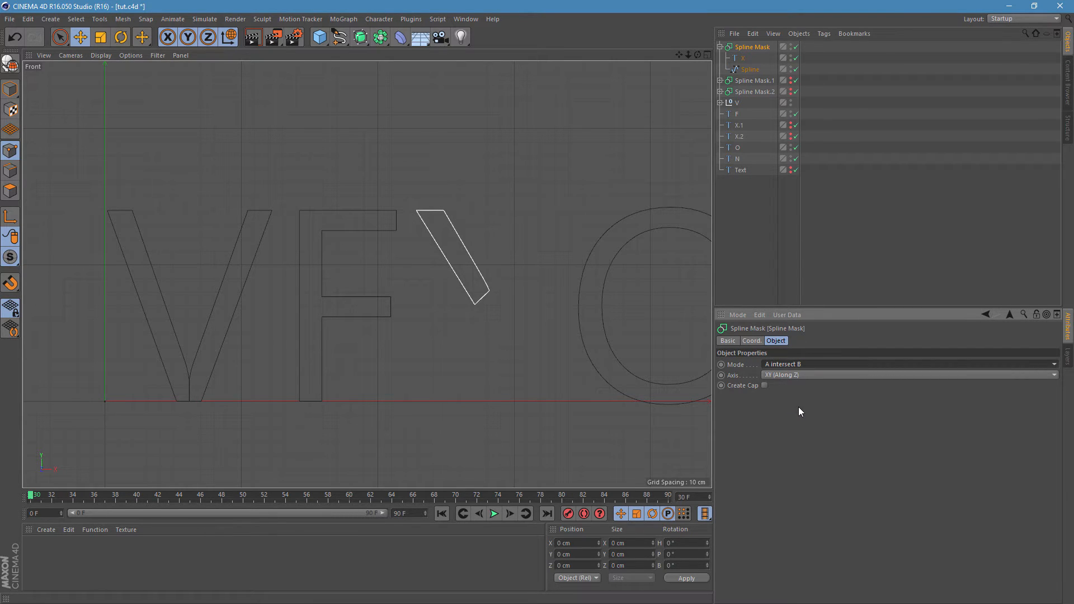
{"action": "left_click", "coordinate": [755, 233]}
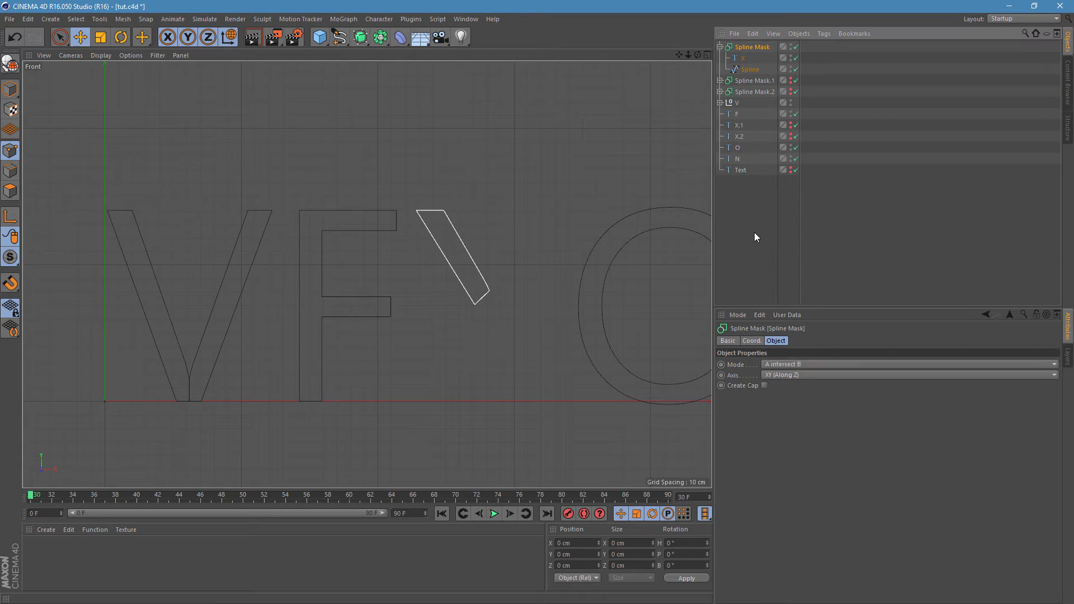
{"action": "left_click", "coordinate": [721, 47]}
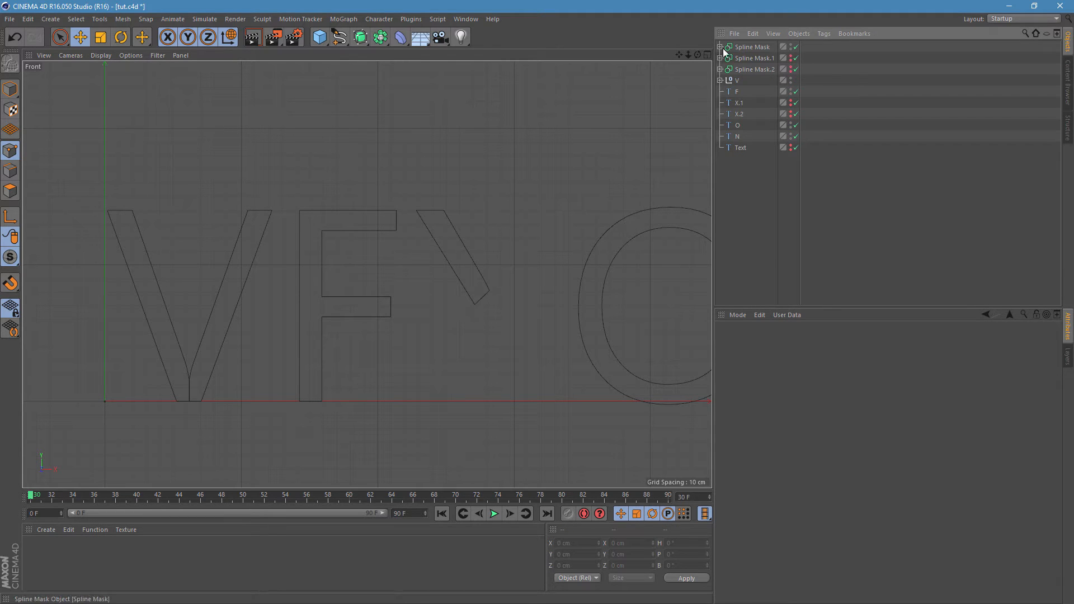
Place the X.1 text above Spline.1 in Spline Mask.1, and make the mask visible with its mode set to A intersect B.
{"action": "left_click", "coordinate": [721, 57]}
{"action": "left_click", "coordinate": [742, 115]}
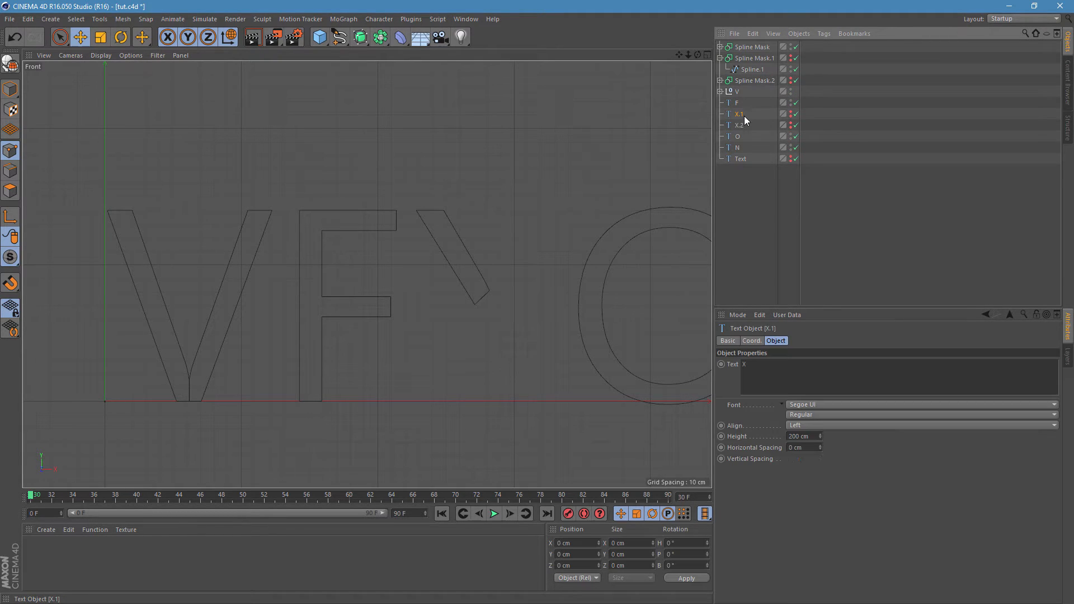
{"action": "left_click_drag", "start_coordinate": [742, 119], "coordinate": [754, 64]}
{"action": "left_click", "coordinate": [754, 59]}
{"action": "left_click", "coordinate": [785, 364]}
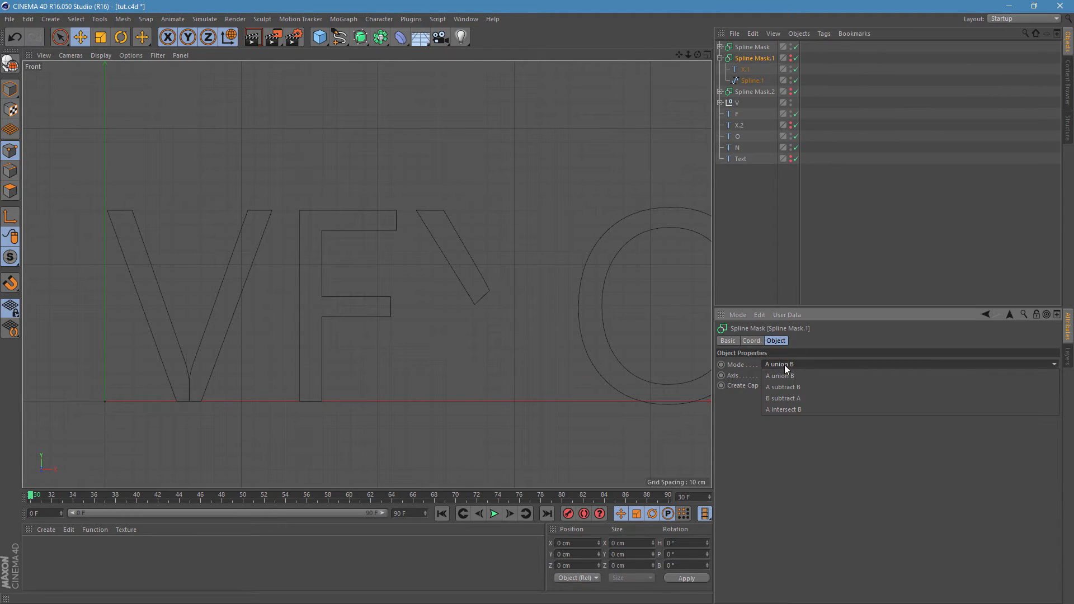
{"action": "left_click", "coordinate": [798, 410]}
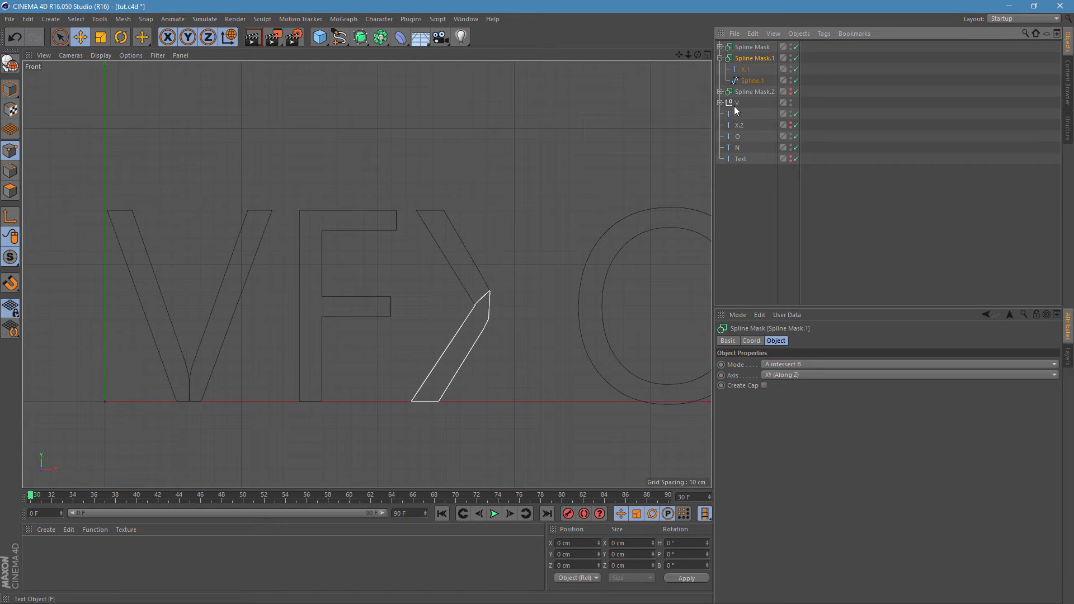
Place the X.2 text above Spline.2 in Spline Mask.2, and make the mask visible with its mode set to A intersect B.
{"action": "left_click", "coordinate": [740, 123]}
{"action": "left_click_drag", "start_coordinate": [762, 91], "coordinate": [757, 92]}
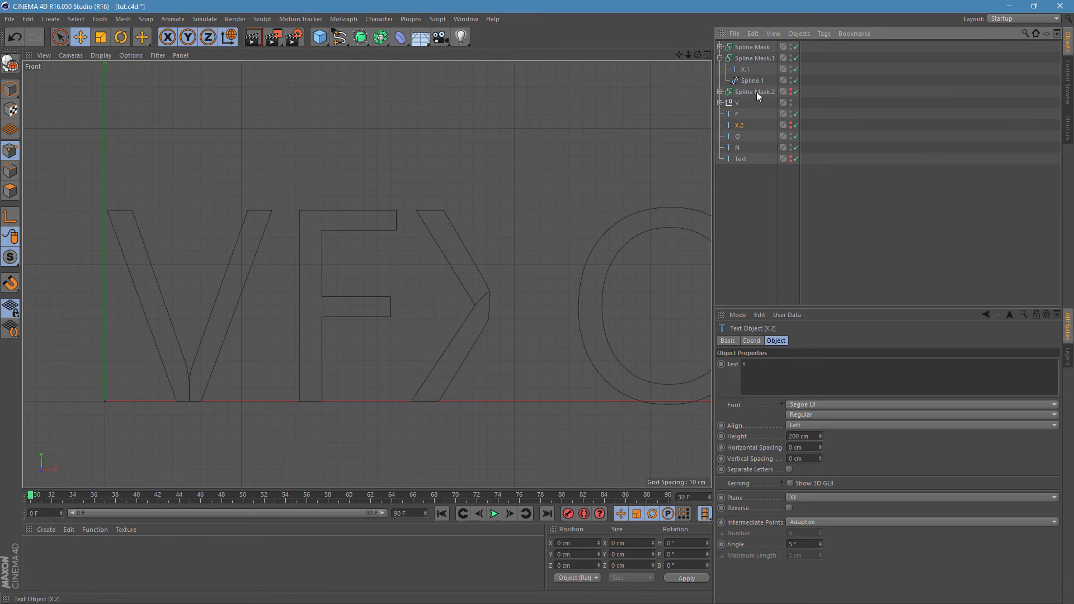
{"action": "left_click", "coordinate": [753, 91]}
{"action": "left_click", "coordinate": [784, 364]}
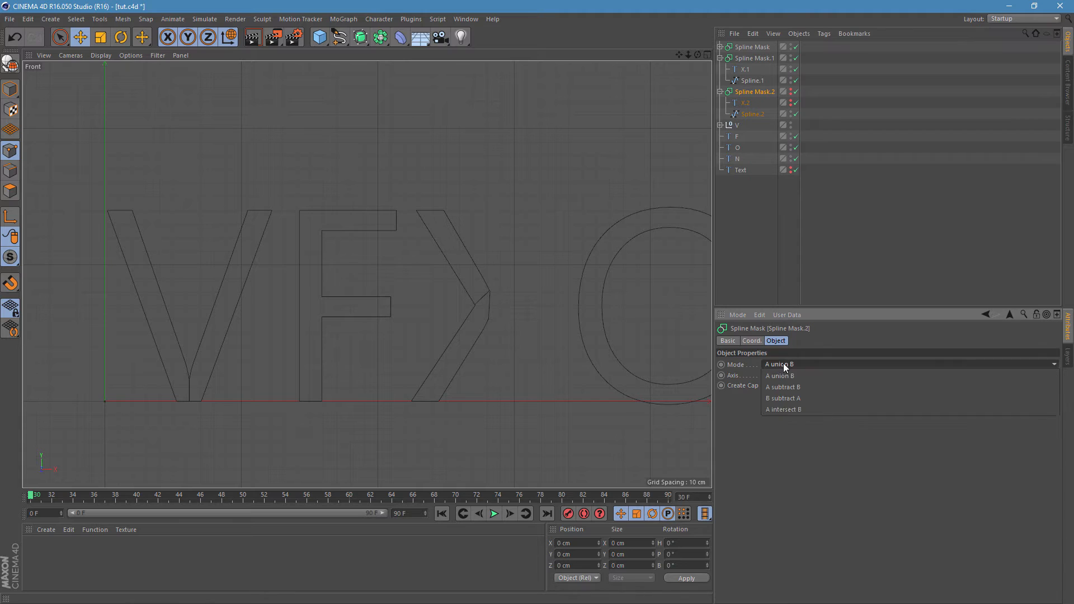
{"action": "left_click", "coordinate": [817, 412]}
{"action": "left_click", "coordinate": [792, 100]}
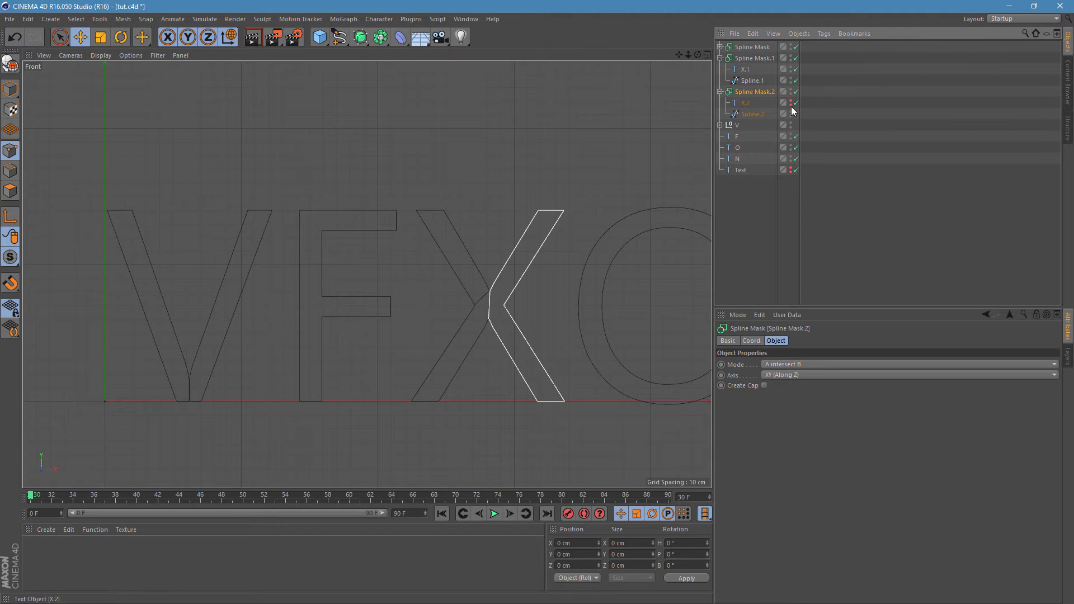
Collapse the spline masks, group all three into one null and name the group X.
{"action": "left_click", "coordinate": [721, 91]}
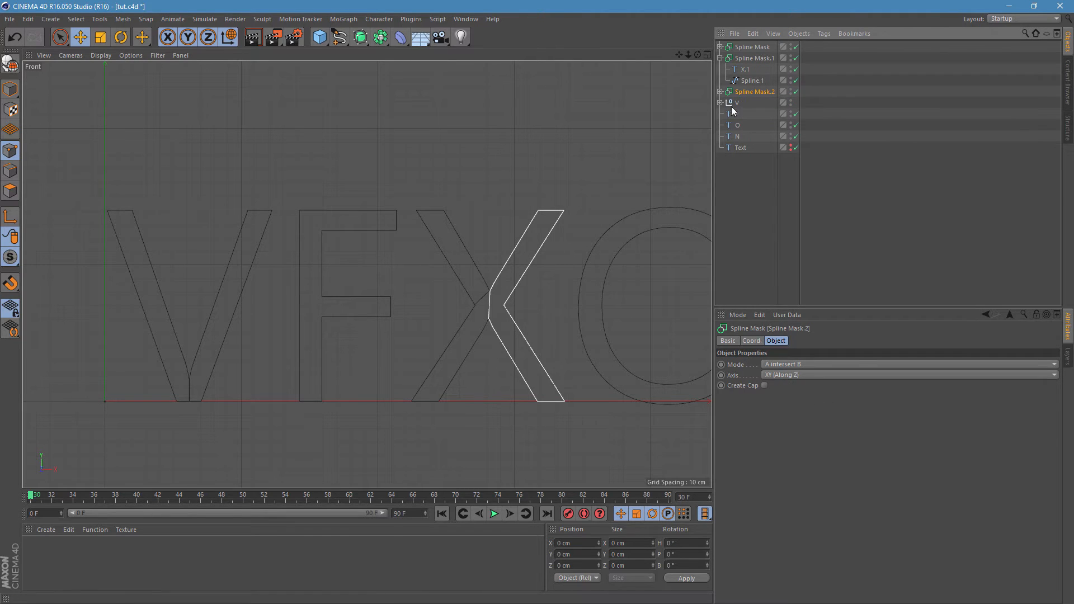
{"action": "left_click", "coordinate": [720, 59]}
{"action": "left_click", "coordinate": [756, 47], "text": "shift"}
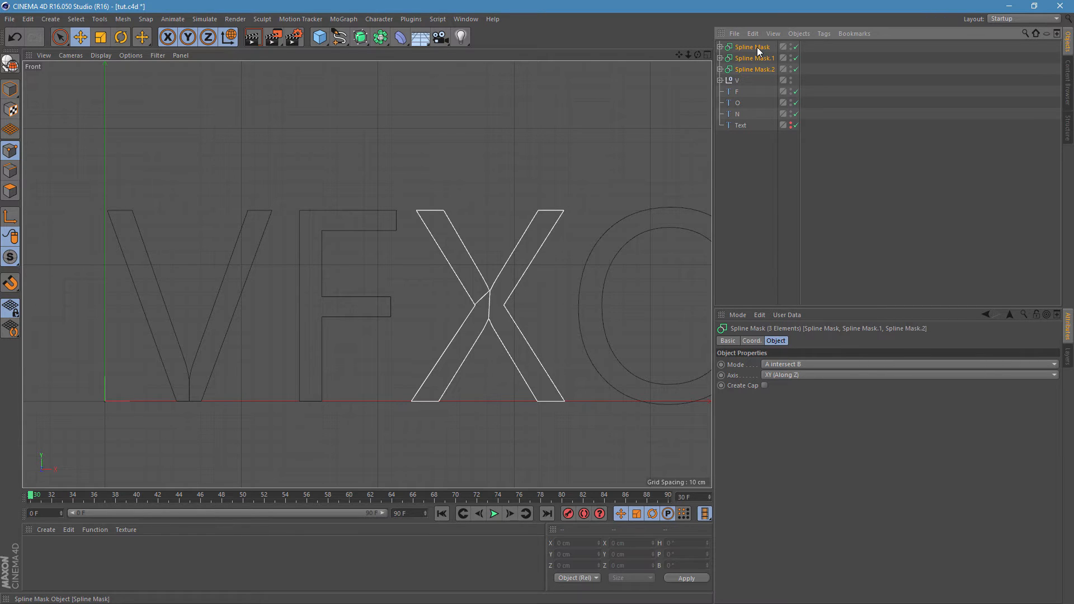
{"action": "key", "text": "alt+g"}
{"action": "double_click", "coordinate": [744, 47]}
{"action": "type", "text": "X"}
{"action": "key", "text": "Return"}
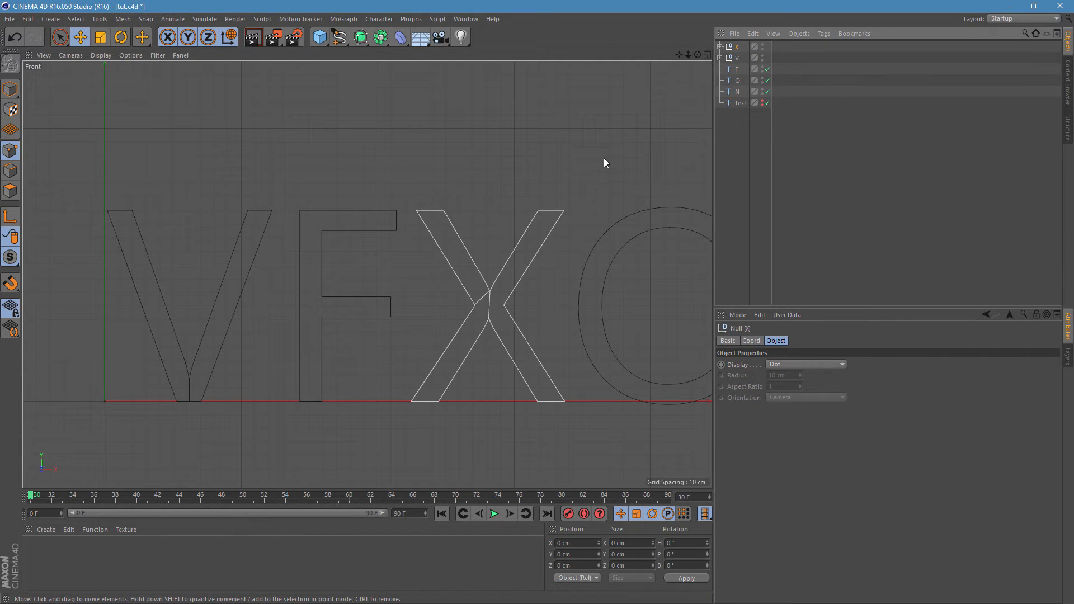
{"action": "scroll", "coordinate": [602, 156], "scroll_direction": "down", "scroll_amount": 5}
{"action": "middle_click_drag", "start_coordinate": [636, 178], "coordinate": [478, 176], "text": "alt"}
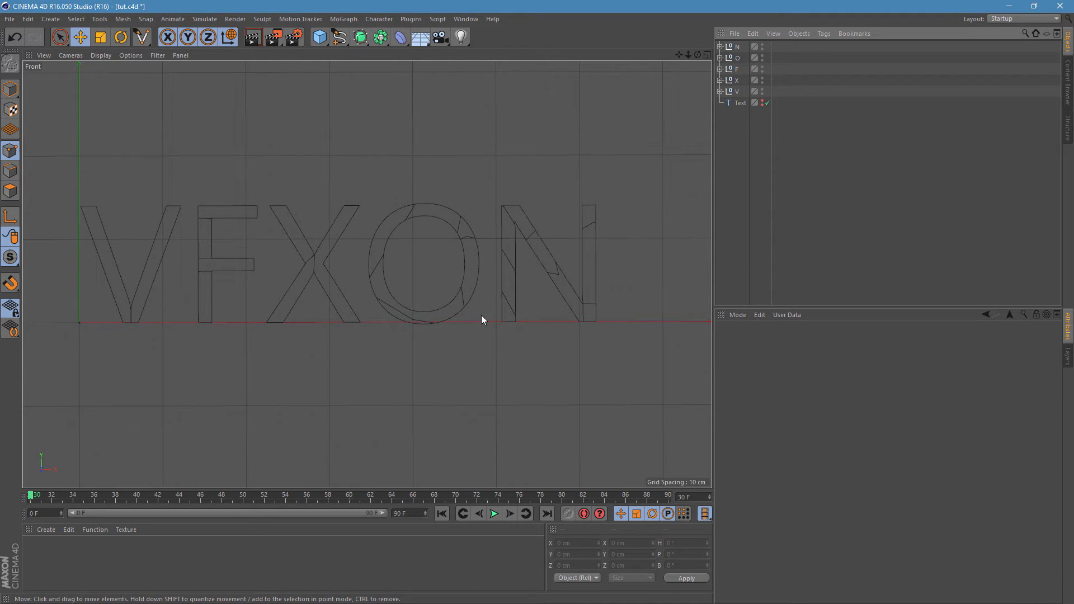
{"action": "scroll", "coordinate": [452, 304], "scroll_direction": "up", "scroll_amount": 2}
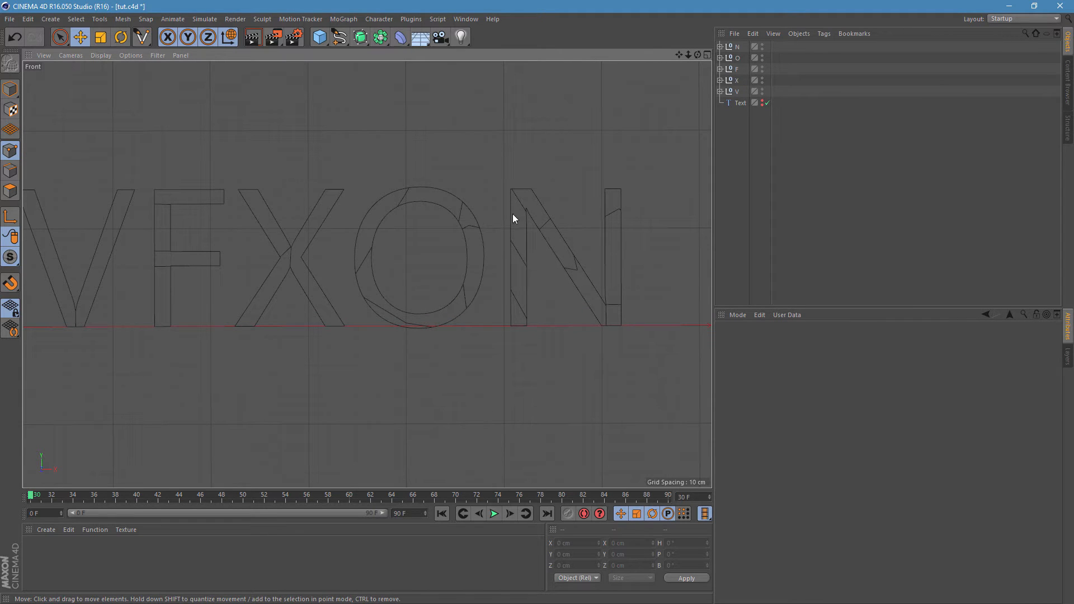
{"action": "scroll", "coordinate": [462, 298], "scroll_direction": "up", "scroll_amount": 2}
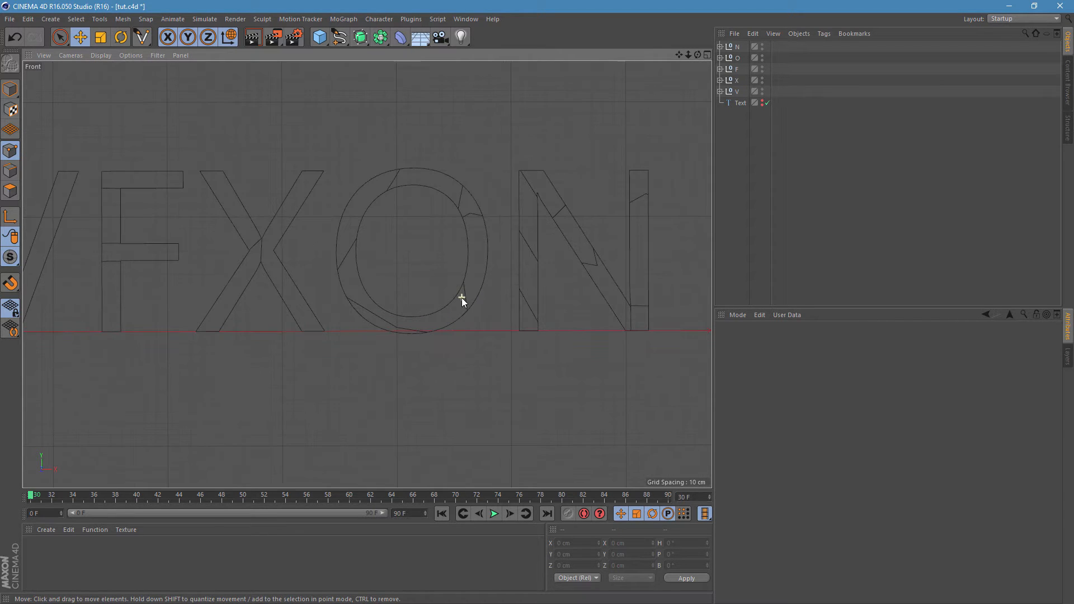
{"action": "scroll", "coordinate": [380, 317], "scroll_direction": "up", "scroll_amount": 1}
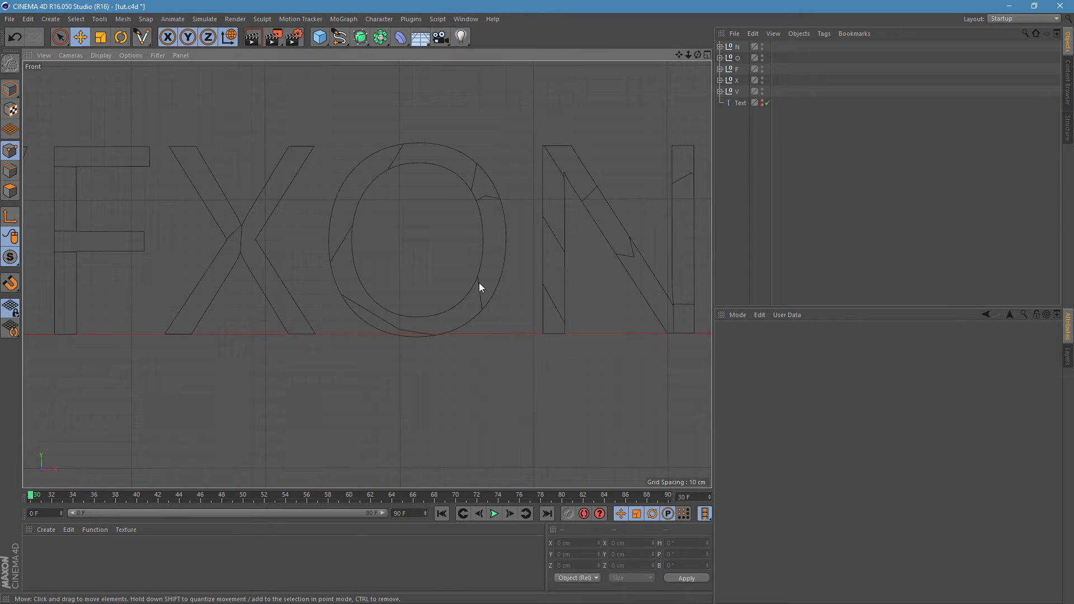
Frame the whole VFXON text in the perspective view and add an Extrude object.
{"action": "scroll", "coordinate": [479, 283], "scroll_direction": "down", "scroll_amount": 2}
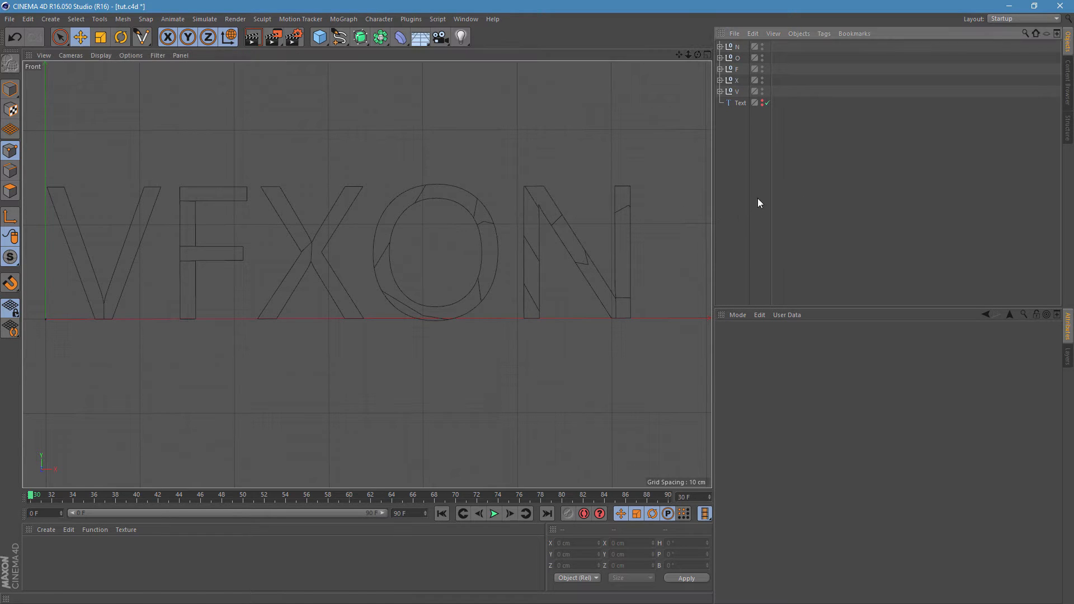
{"action": "middle_click", "coordinate": [495, 177]}
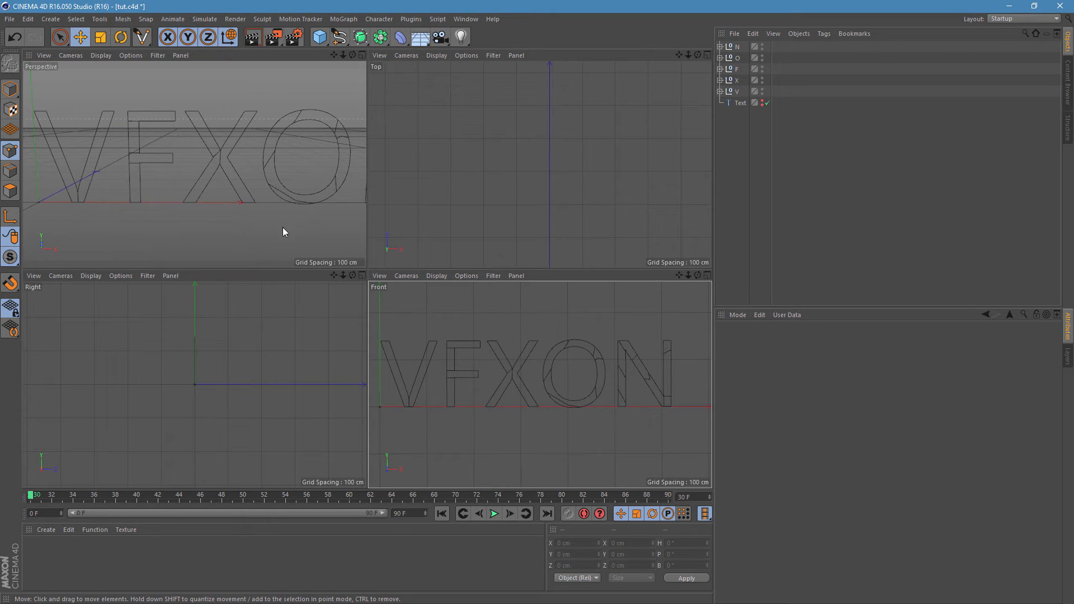
{"action": "middle_click", "coordinate": [267, 209]}
{"action": "scroll", "coordinate": [471, 207], "scroll_direction": "down", "scroll_amount": 3}
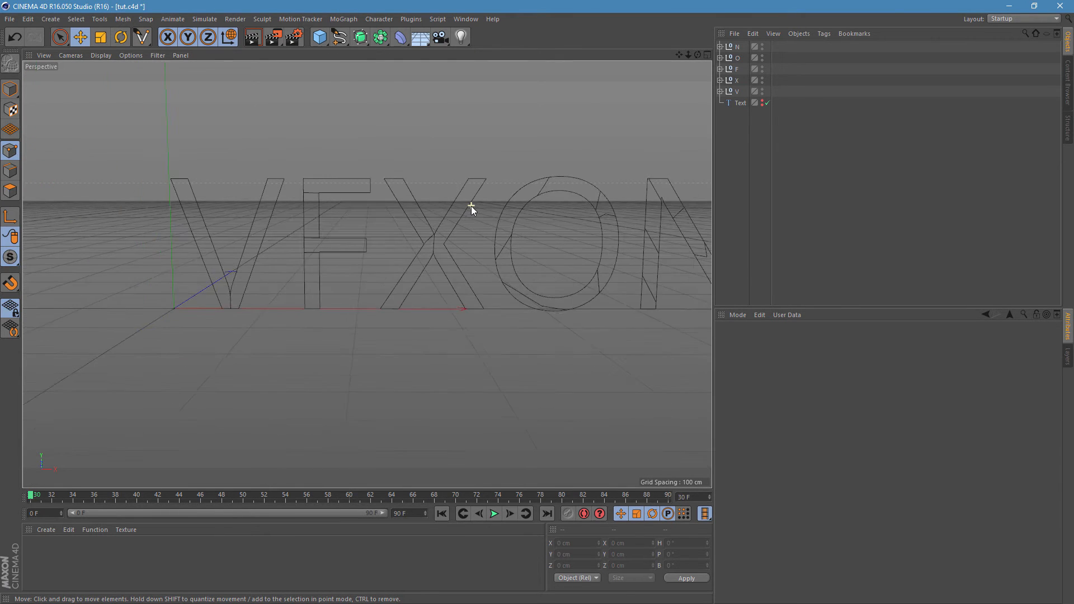
{"action": "scroll", "coordinate": [471, 206], "scroll_direction": "down", "scroll_amount": 2}
{"action": "middle_click_drag", "start_coordinate": [534, 227], "coordinate": [397, 234], "text": "alt"}
{"action": "scroll", "coordinate": [398, 234], "scroll_direction": "down", "scroll_amount": 1}
{"action": "middle_click_drag", "start_coordinate": [325, 235], "coordinate": [343, 244], "text": "alt"}
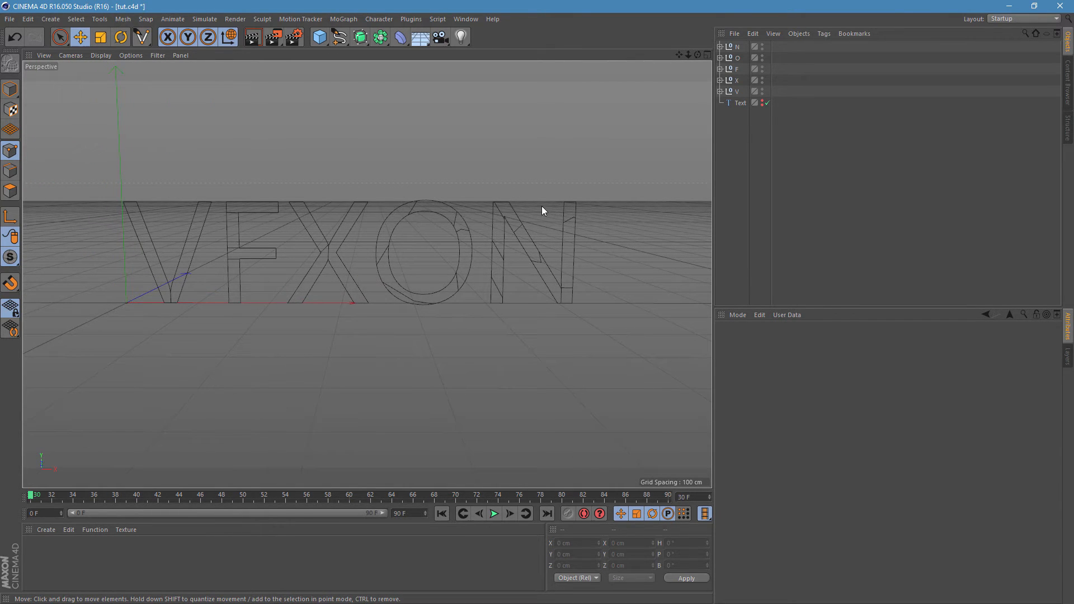
{"action": "left_click", "coordinate": [356, 43]}
{"action": "left_click", "coordinate": [485, 51]}
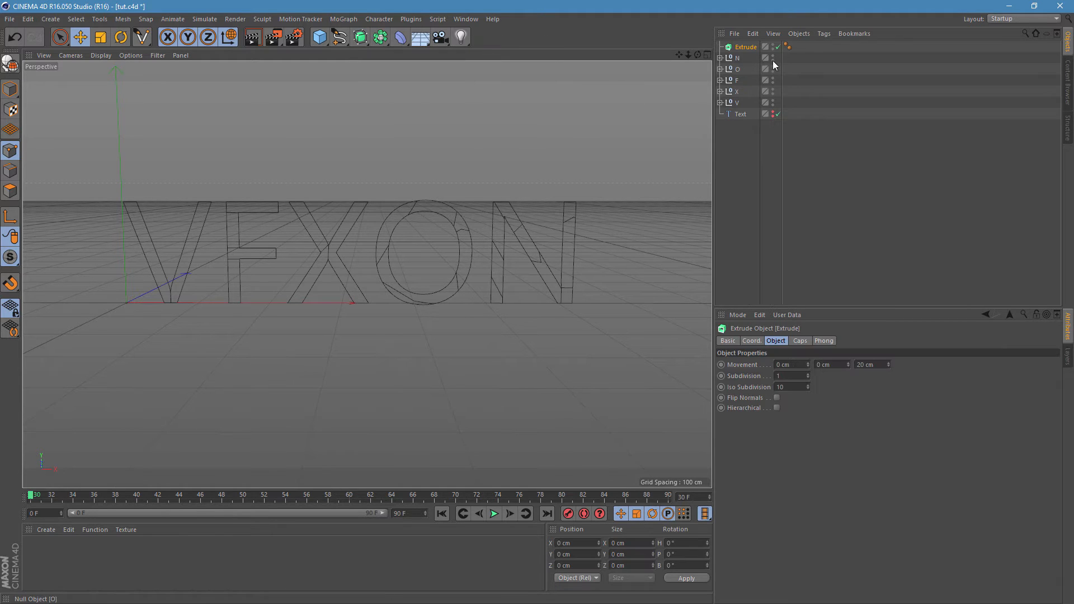
Expand the N group, place the Extrude object inside it and duplicate it until the group holds four Extrudes.
{"action": "left_click", "coordinate": [721, 57]}
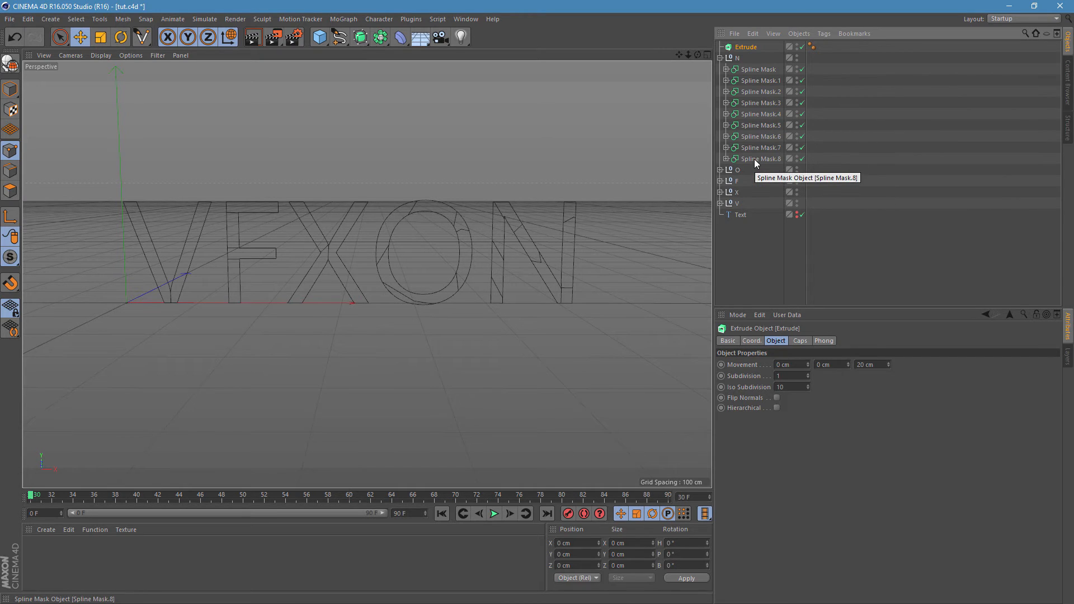
{"action": "left_click", "coordinate": [754, 159]}
{"action": "left_click", "coordinate": [756, 70], "text": "shift"}
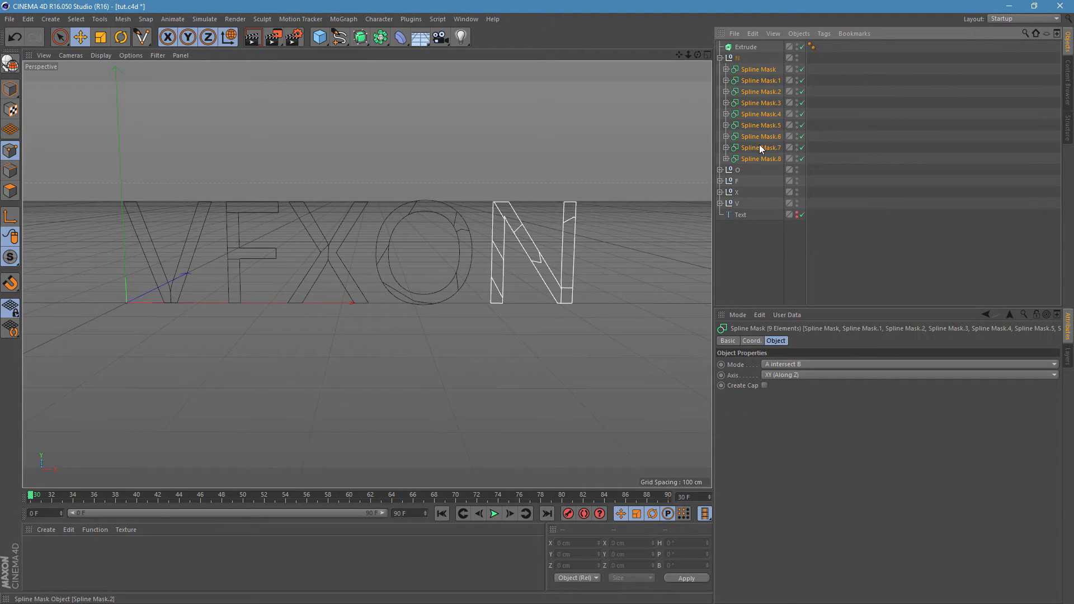
{"action": "left_click", "coordinate": [757, 243]}
{"action": "left_click", "coordinate": [750, 49]}
{"action": "left_click_drag", "start_coordinate": [751, 48], "coordinate": [750, 55], "text": "ctrl"}
{"action": "key", "text": "ctrl+z"}
{"action": "left_click", "coordinate": [753, 48]}
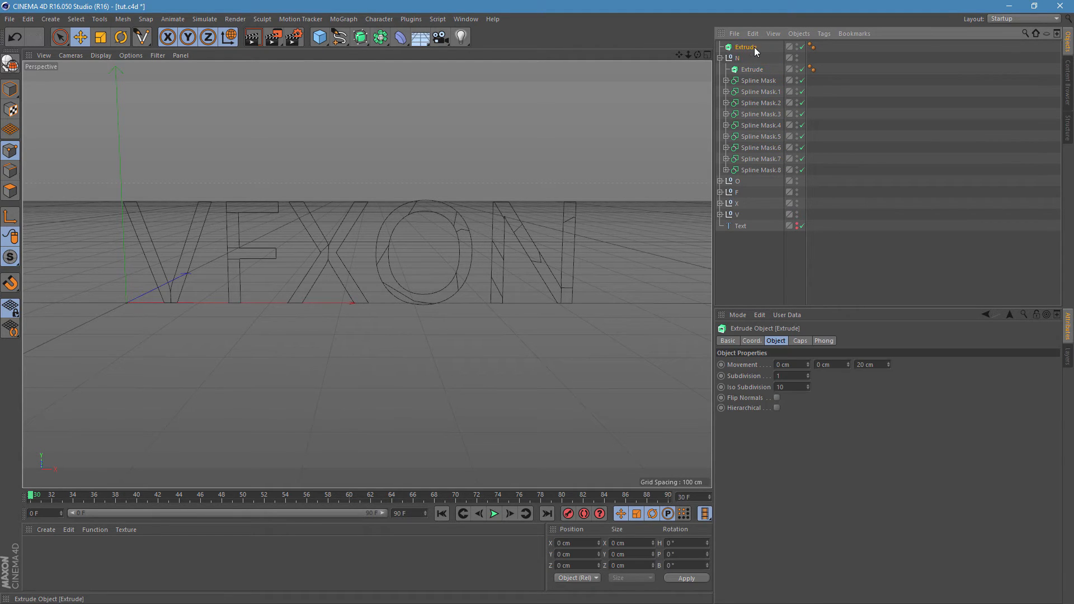
{"action": "left_click", "coordinate": [758, 69], "text": "ctrl"}
{"action": "left_click_drag", "start_coordinate": [754, 71], "coordinate": [757, 74], "text": "ctrl"}
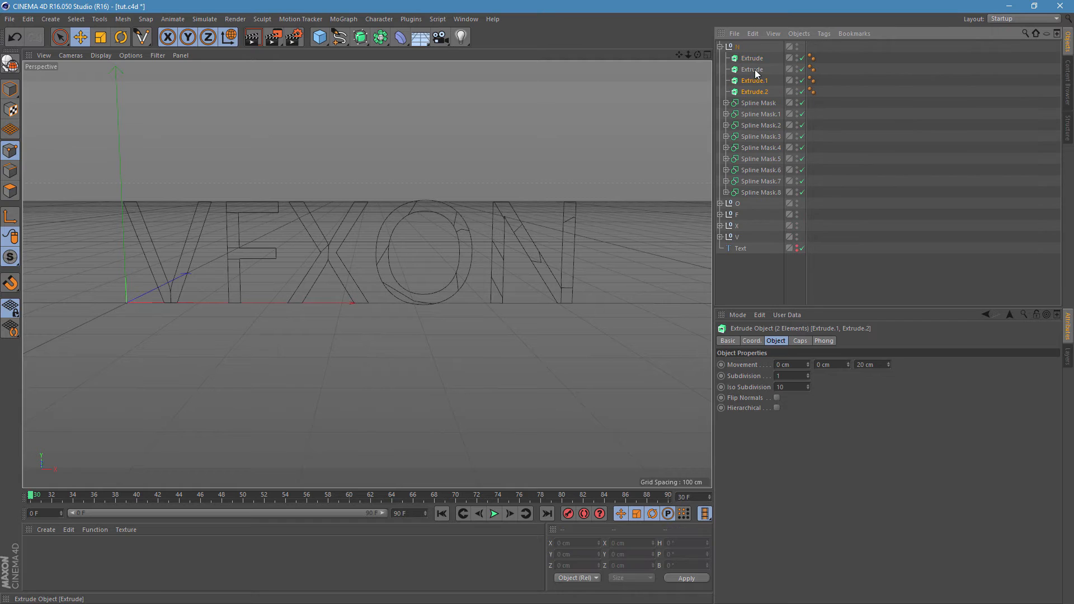
Duplicate the Extrude objects in the N group until the copies run up to Extrude.8.
{"action": "left_click", "coordinate": [752, 58]}
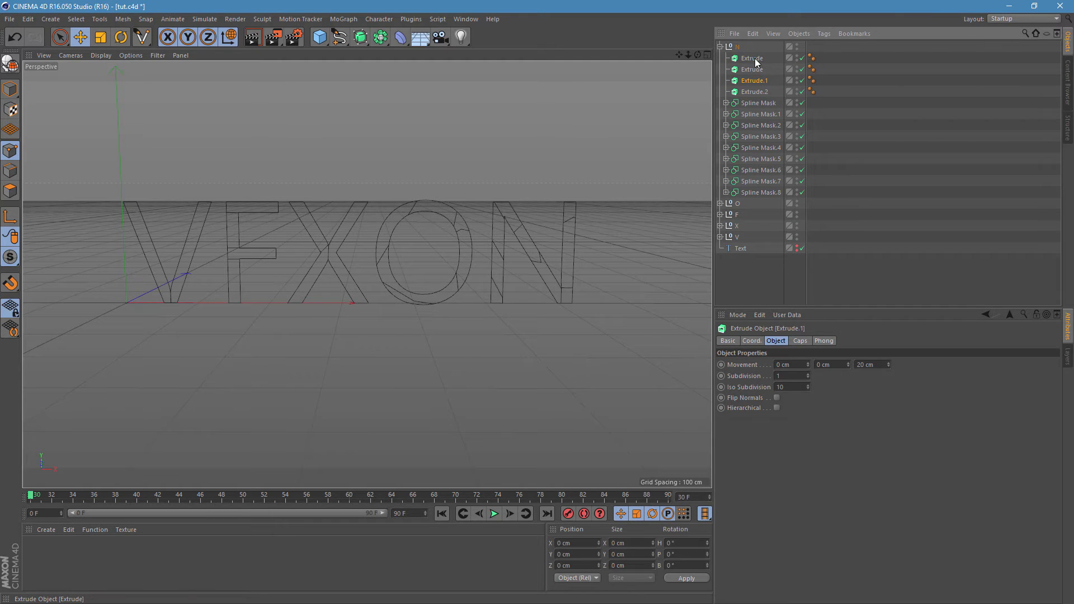
{"action": "left_click", "coordinate": [763, 93], "text": "shift"}
{"action": "left_click_drag", "start_coordinate": [761, 93], "coordinate": [763, 97], "text": "ctrl"}
{"action": "left_click", "coordinate": [766, 102]}
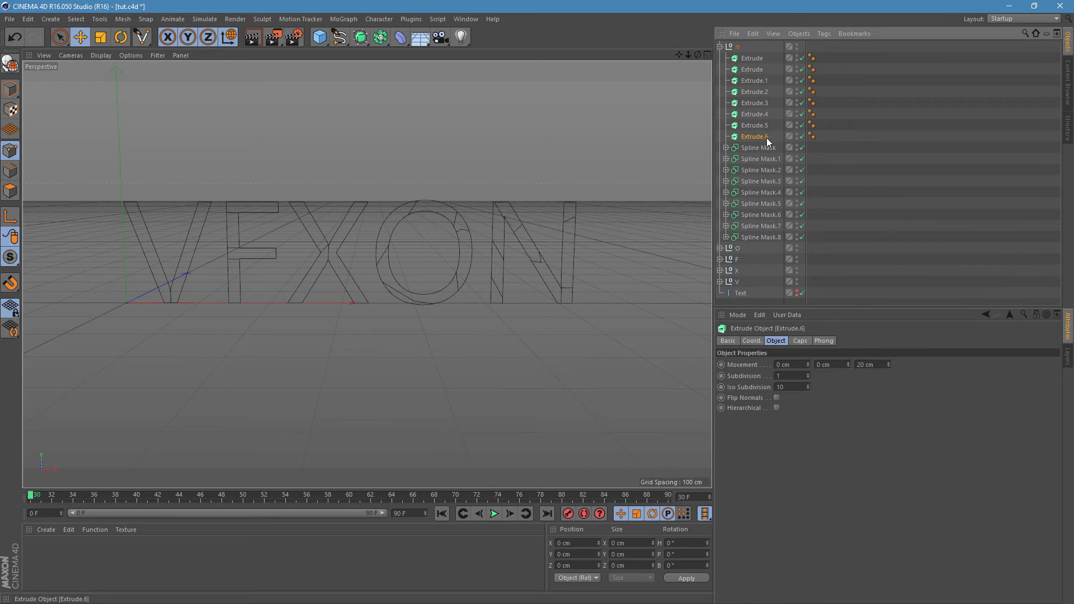
{"action": "left_click_drag", "start_coordinate": [766, 140], "coordinate": [769, 143], "text": "ctrl"}
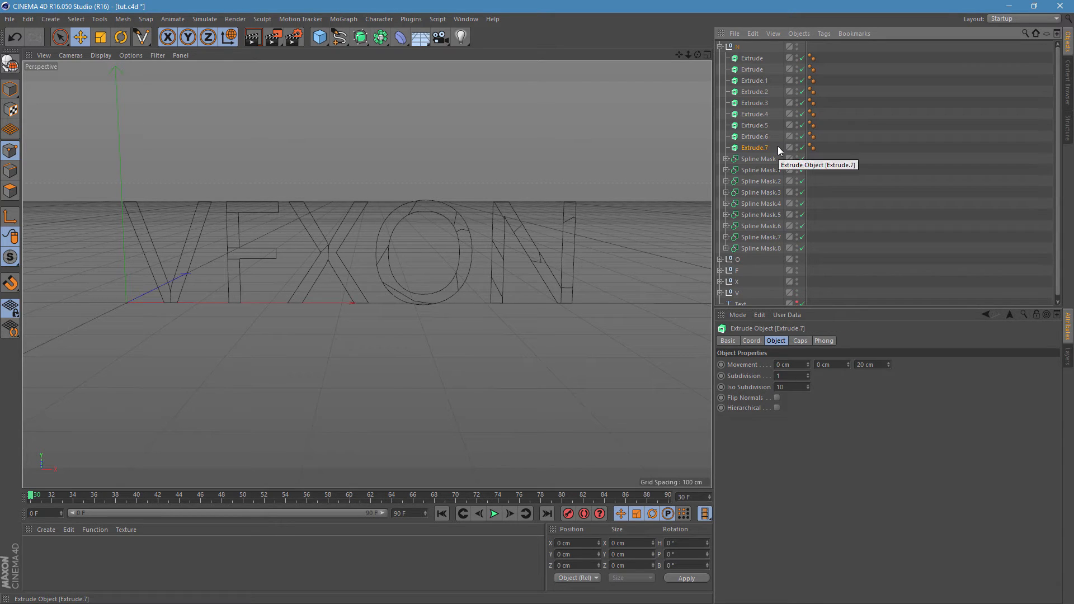
{"action": "left_click_drag", "start_coordinate": [768, 150], "coordinate": [761, 58], "text": "ctrl"}
Nest Spline Mask, Spline Mask.1 and Spline Mask.2 of the N group each under its own Extrude object.
{"action": "left_click", "coordinate": [764, 171]}
{"action": "left_click", "coordinate": [761, 180]}
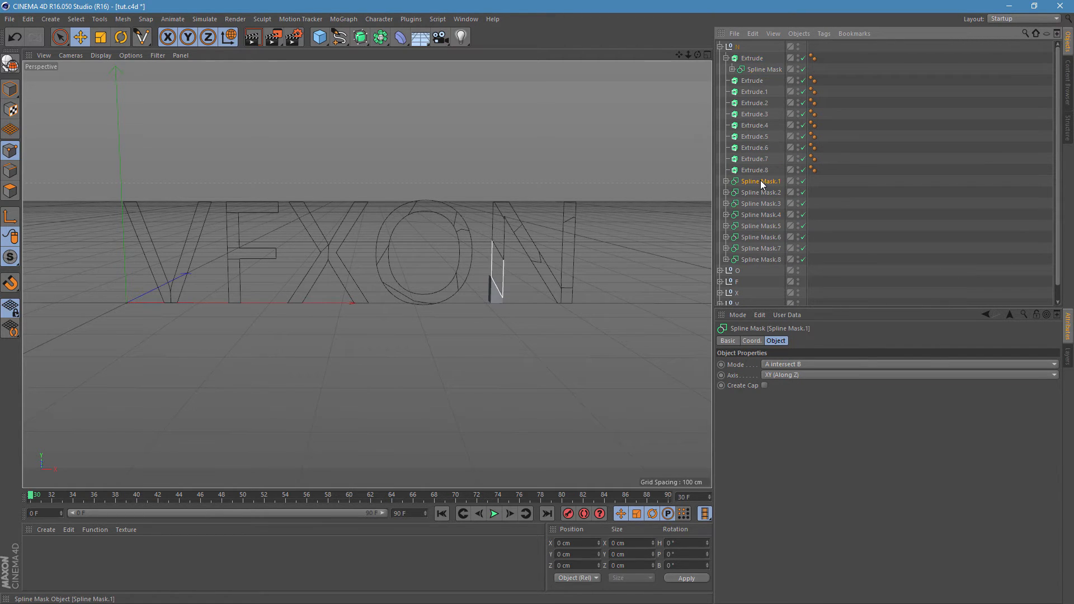
{"action": "left_click_drag", "start_coordinate": [772, 179], "coordinate": [774, 173]}
{"action": "left_click_drag", "start_coordinate": [760, 84], "coordinate": [759, 85]}
{"action": "left_click", "coordinate": [752, 194]}
{"action": "left_click_drag", "start_coordinate": [753, 193], "coordinate": [759, 102]}
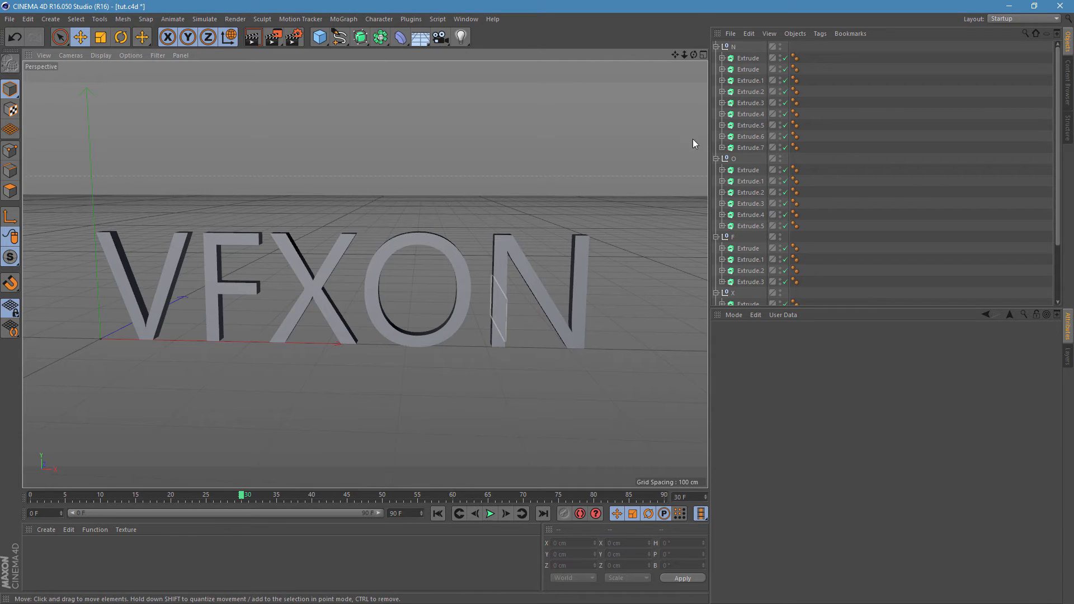
Try moving the first Extrude of the N group along its Z axis, and undo the move.
{"action": "left_click", "coordinate": [743, 60]}
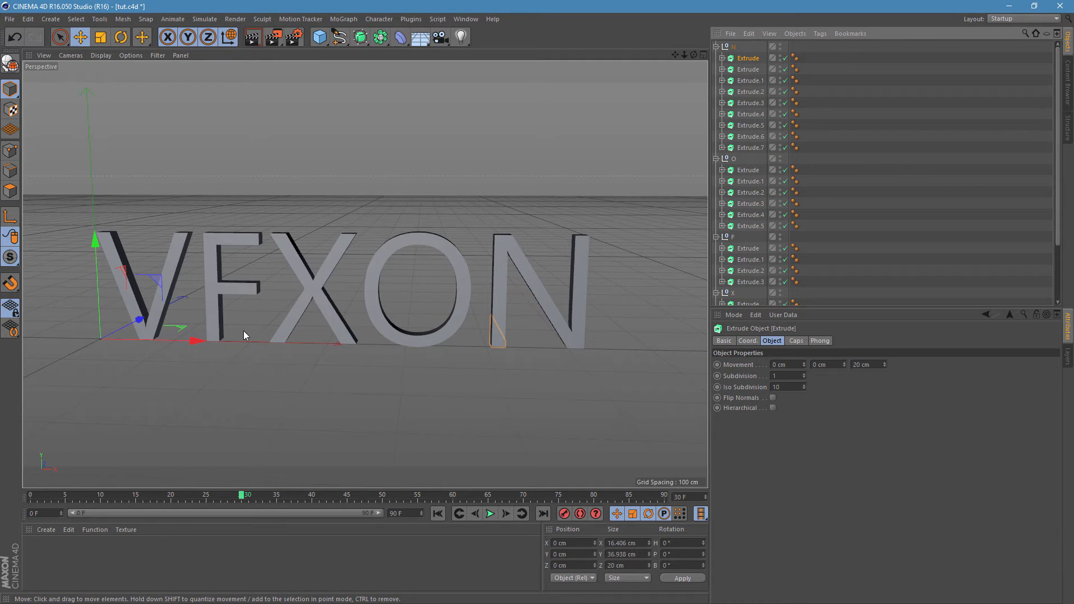
{"action": "left_click_drag", "start_coordinate": [136, 321], "coordinate": [157, 335]}
{"action": "key", "text": "ctrl+z"}
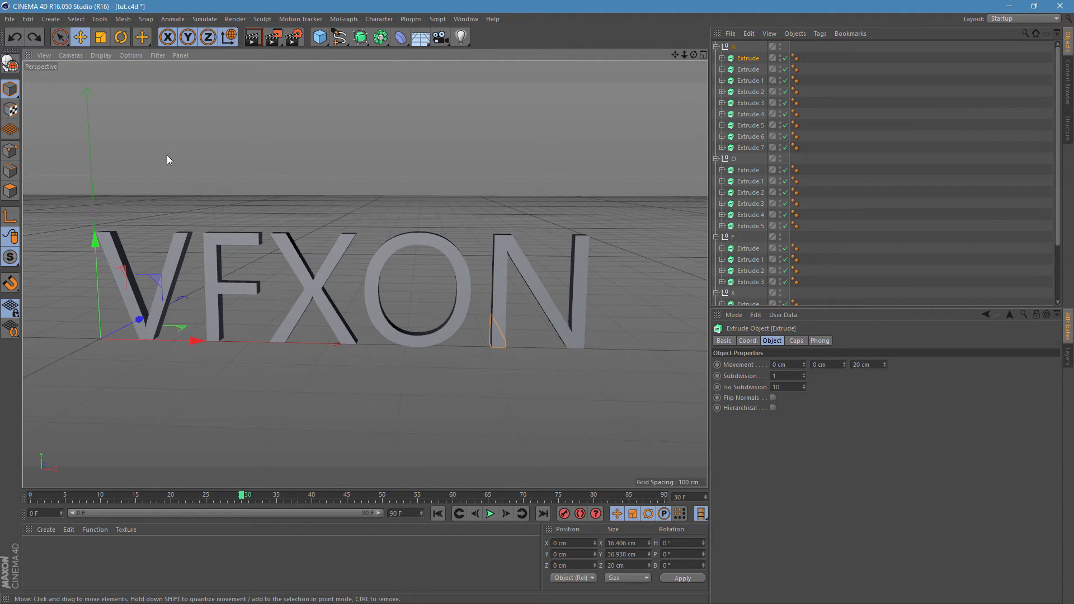
Use Axis Center to move the axis of the first Extrude in the N group to the center of all its points.
{"action": "left_click", "coordinate": [125, 24]}
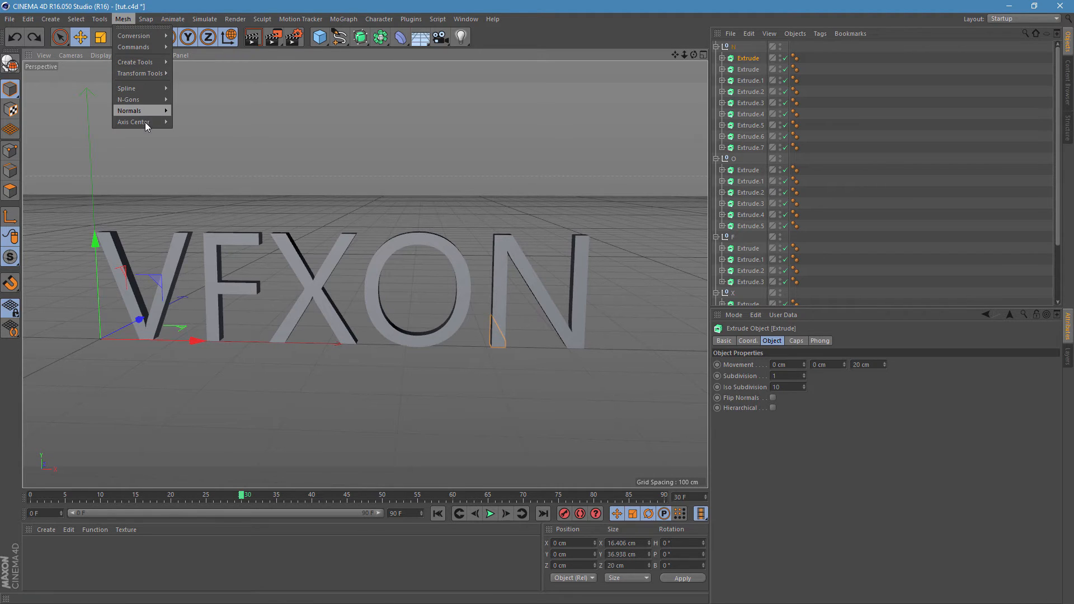
{"action": "mouse_move", "coordinate": [150, 123]}
{"action": "left_click", "coordinate": [189, 125]}
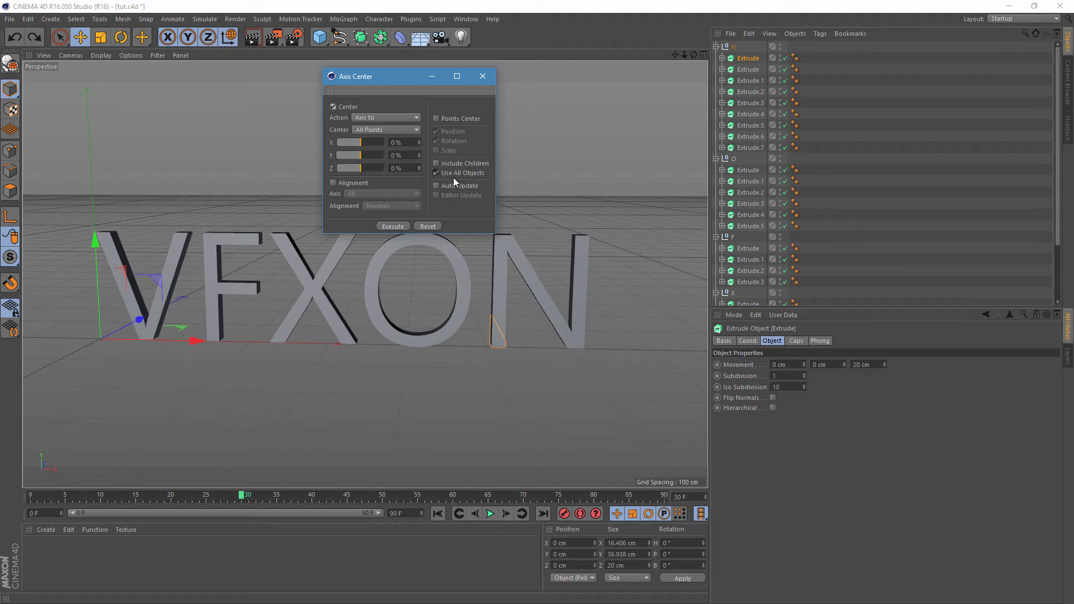
{"action": "left_click", "coordinate": [401, 225]}
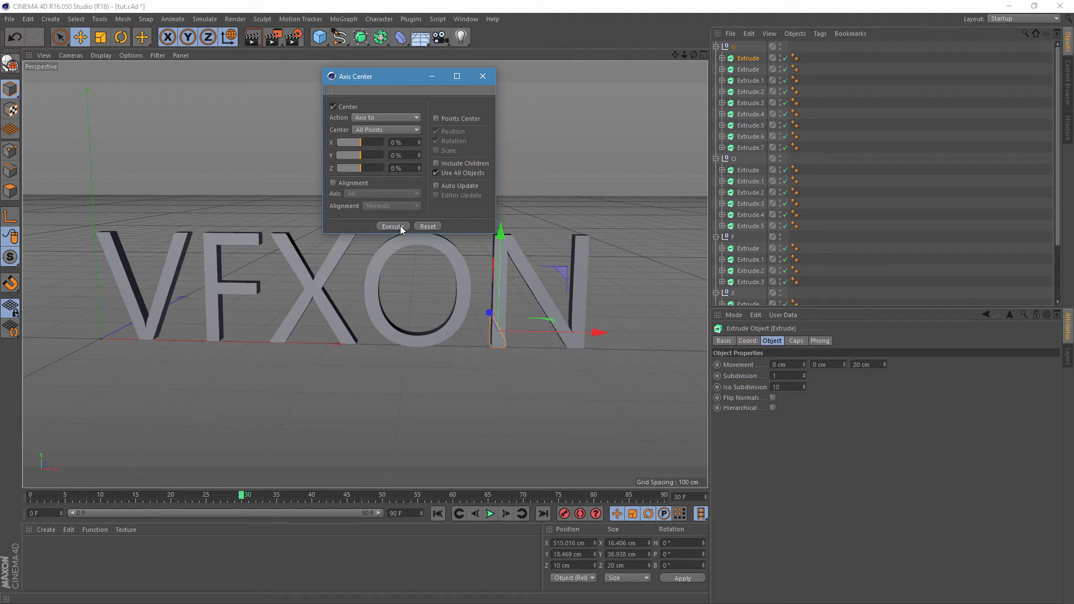
{"action": "left_click", "coordinate": [482, 77]}
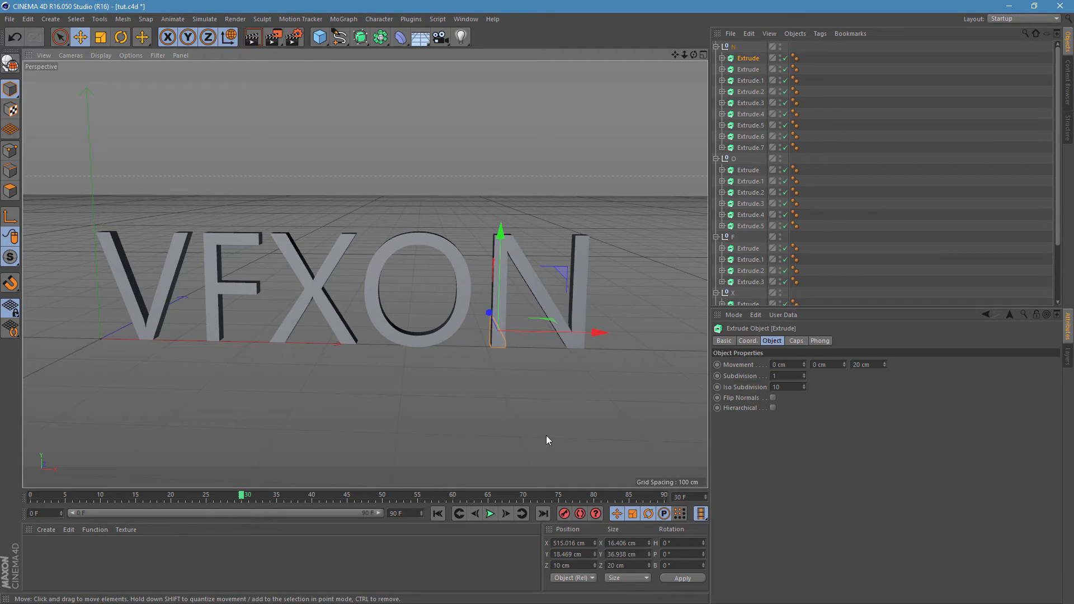
Set the animation's end frame to 120 and extend the preview range to the full 120 frames.
{"action": "double_click", "coordinate": [412, 513]}
{"action": "type", "text": "1"}
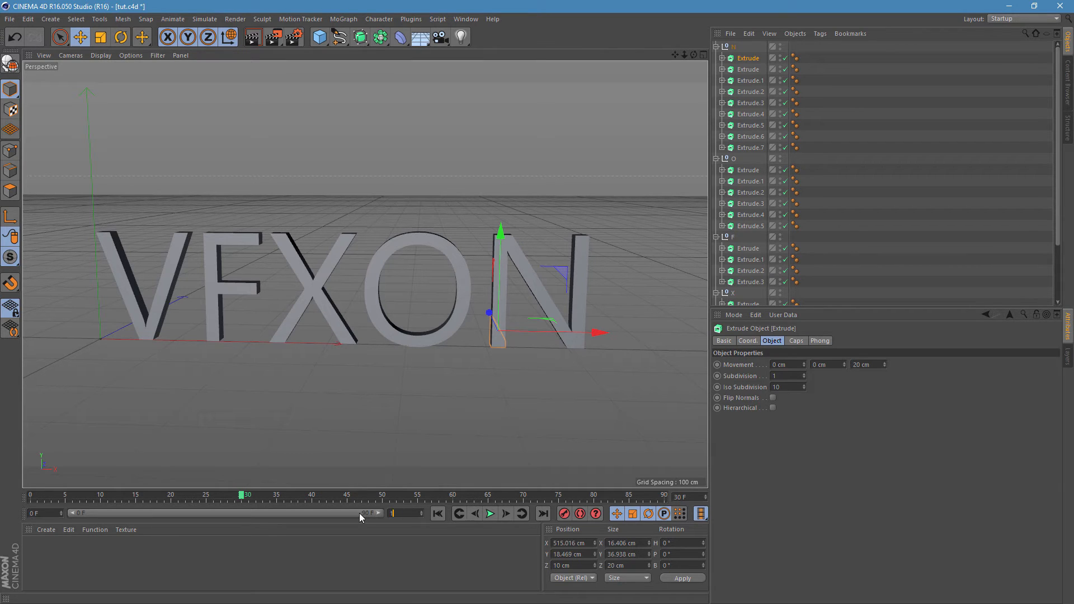
{"action": "type", "text": "20"}
{"action": "key", "text": "Return"}
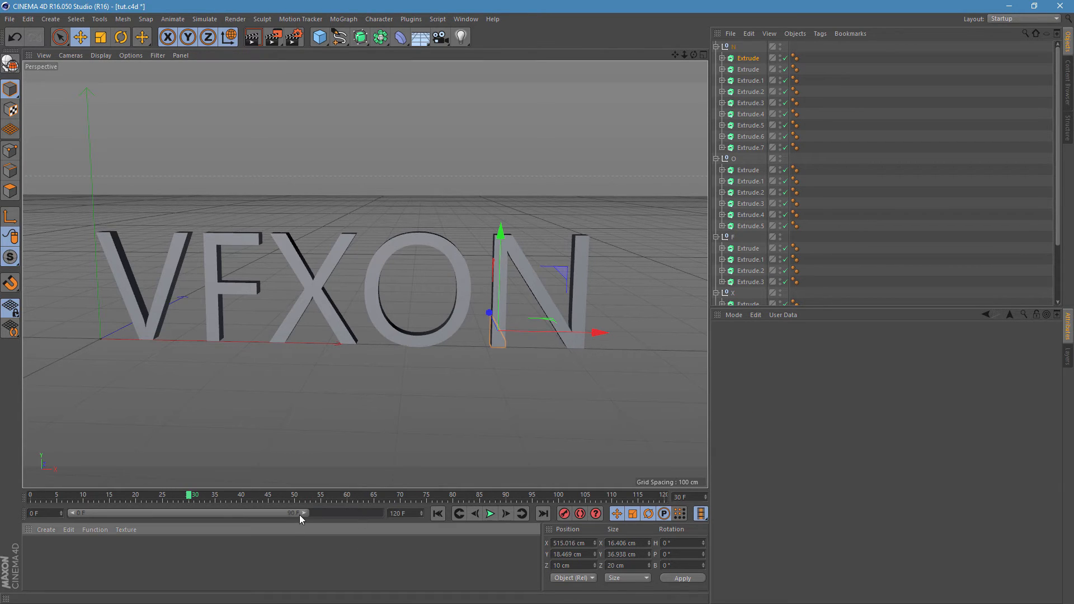
{"action": "left_click_drag", "start_coordinate": [300, 513], "coordinate": [380, 512]}
Record keyframes for the N group's first piece at frame 100 in place and at frame 90 pulled forward to about Z -88 cm.
{"action": "left_click", "coordinate": [558, 499]}
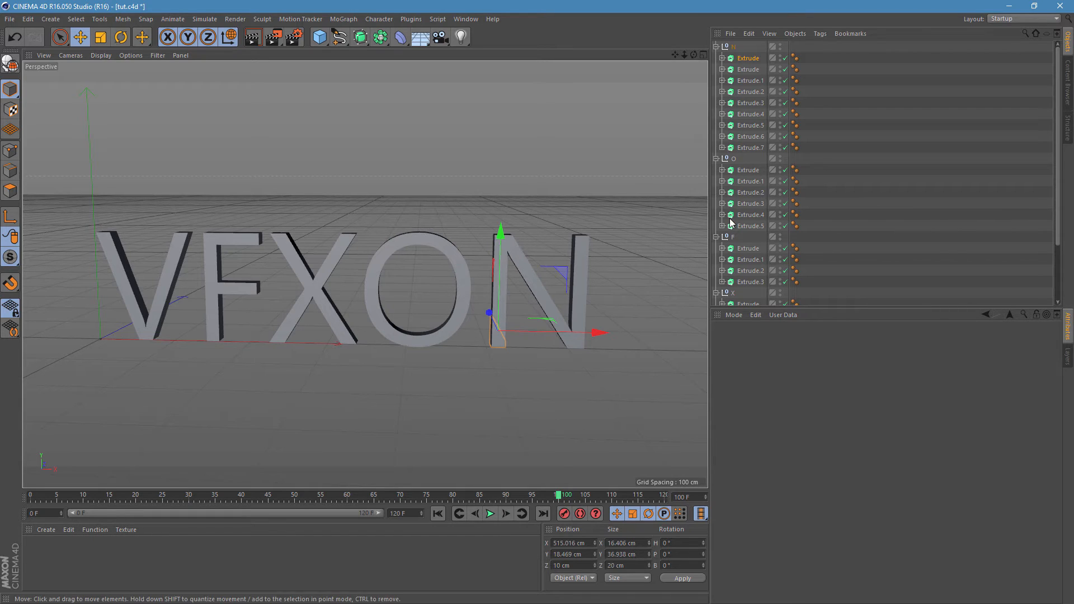
{"action": "left_click", "coordinate": [568, 514]}
{"action": "left_click", "coordinate": [508, 495]}
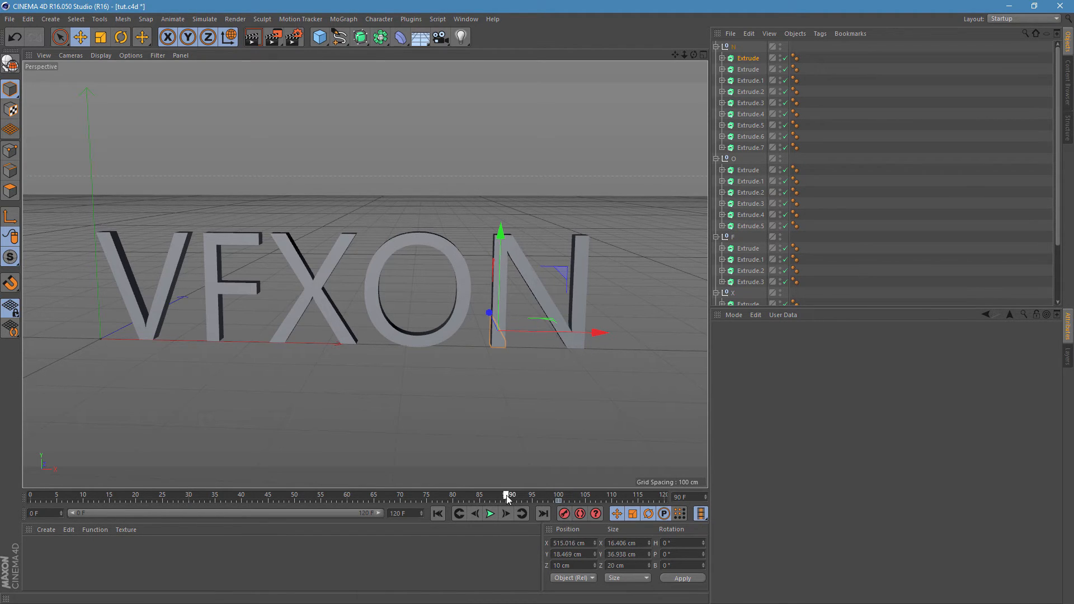
{"action": "left_click_drag", "start_coordinate": [489, 313], "coordinate": [498, 364]}
{"action": "left_click", "coordinate": [565, 514]}
Record keyframes for the piece at frame 80 with X about 420 cm and at frame 70 with Y about 83 cm.
{"action": "left_click", "coordinate": [454, 496]}
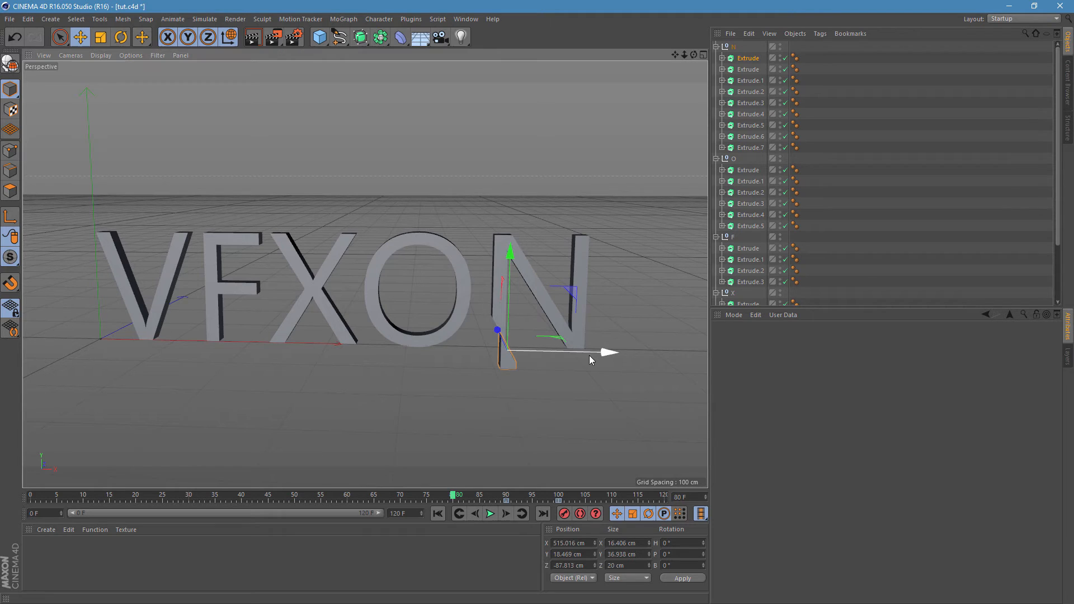
{"action": "left_click_drag", "start_coordinate": [606, 353], "coordinate": [502, 370]}
{"action": "left_click", "coordinate": [565, 513]}
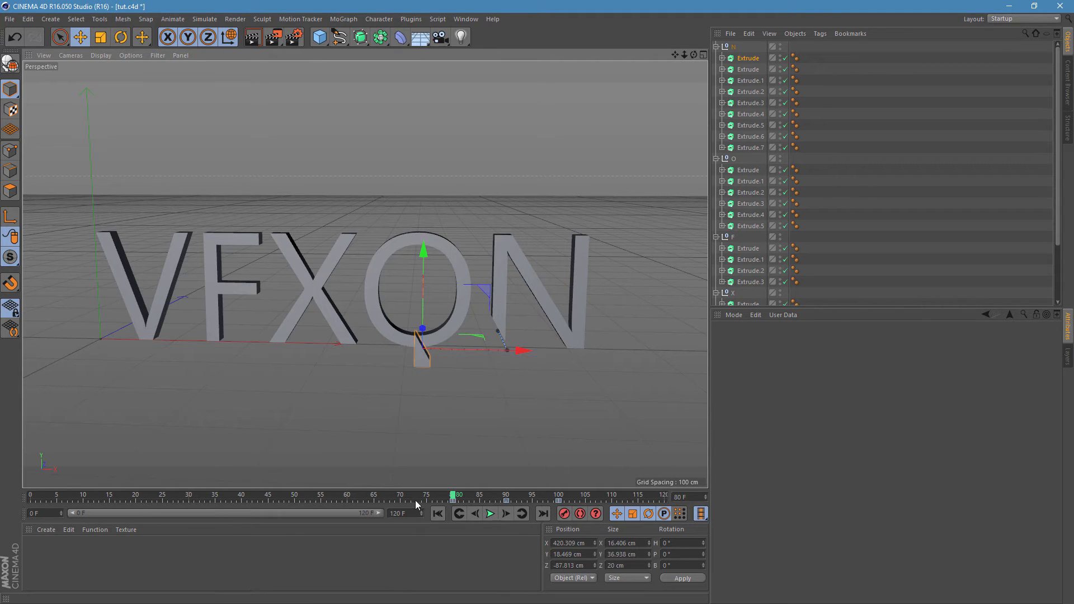
{"action": "left_click", "coordinate": [401, 497]}
{"action": "left_click_drag", "start_coordinate": [421, 258], "coordinate": [425, 213]}
{"action": "left_click", "coordinate": [565, 514]}
Record keyframes for the piece at frame 60 with Z about 160 cm and at frame 50 with Y about 189 cm.
{"action": "left_click", "coordinate": [347, 496]}
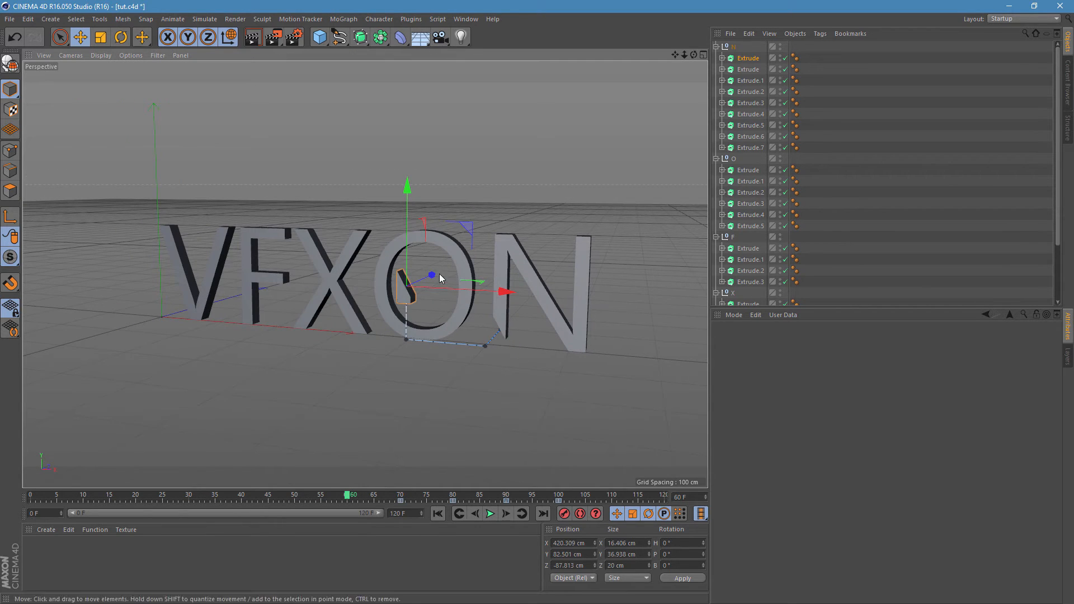
{"action": "left_click_drag", "start_coordinate": [441, 278], "coordinate": [486, 259]}
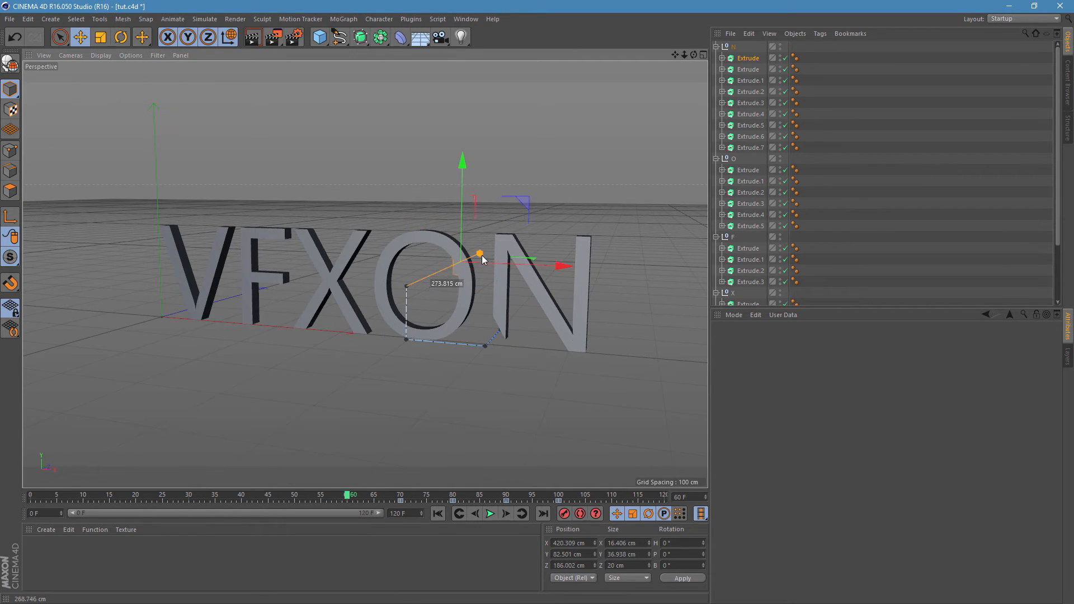
{"action": "left_click", "coordinate": [563, 515]}
{"action": "left_click", "coordinate": [295, 496]}
{"action": "left_click_drag", "start_coordinate": [457, 168], "coordinate": [447, 106]}
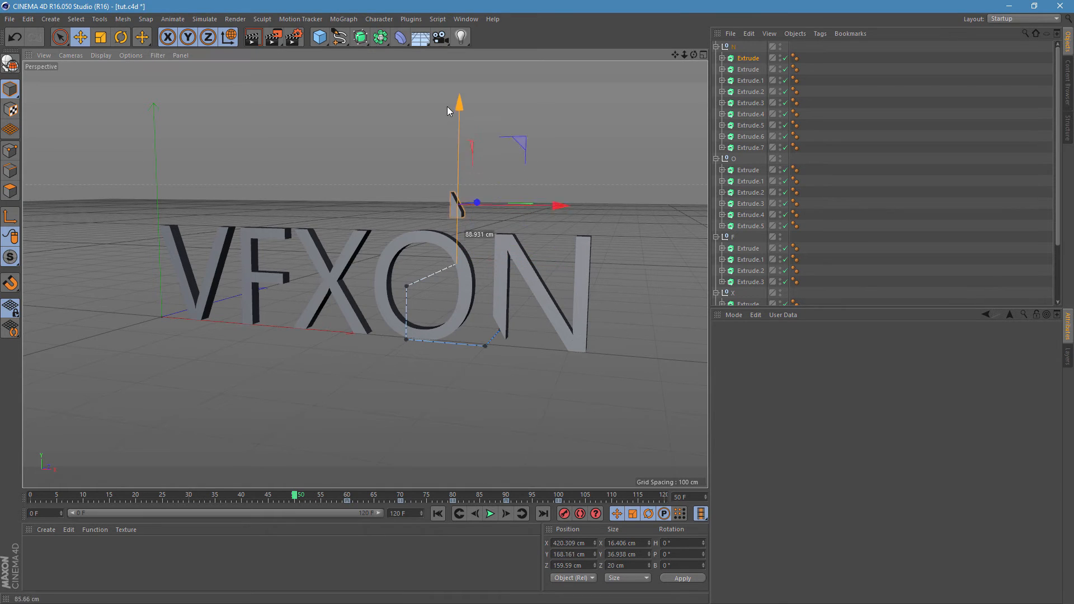
{"action": "left_click", "coordinate": [564, 514]}
Record a keyframe for the piece at frame 40 with X moved to about 536 cm.
{"action": "left_click", "coordinate": [242, 497]}
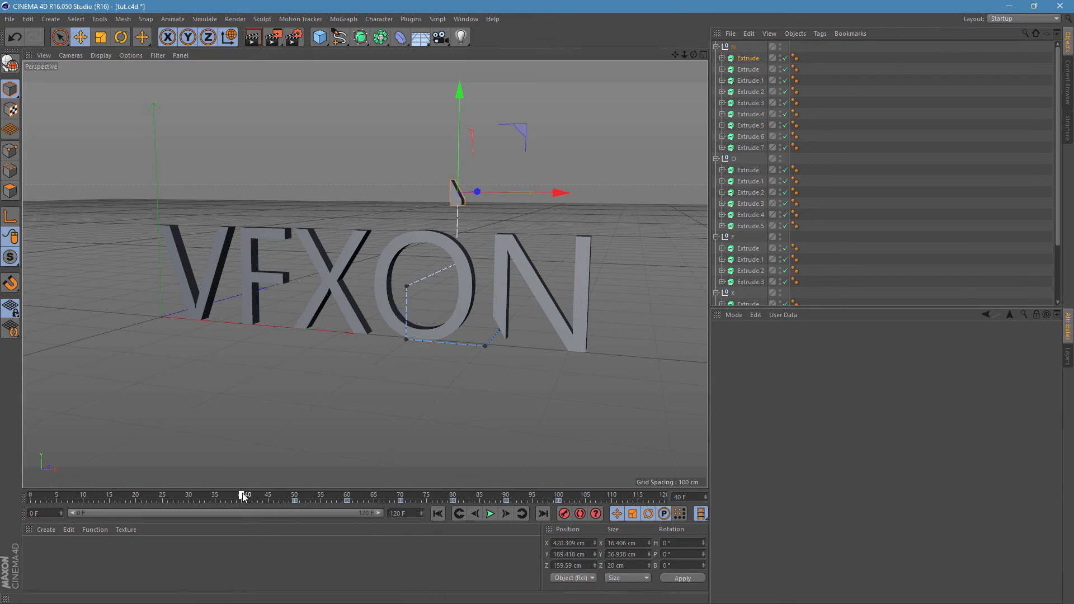
{"action": "left_click_drag", "start_coordinate": [571, 196], "coordinate": [651, 194]}
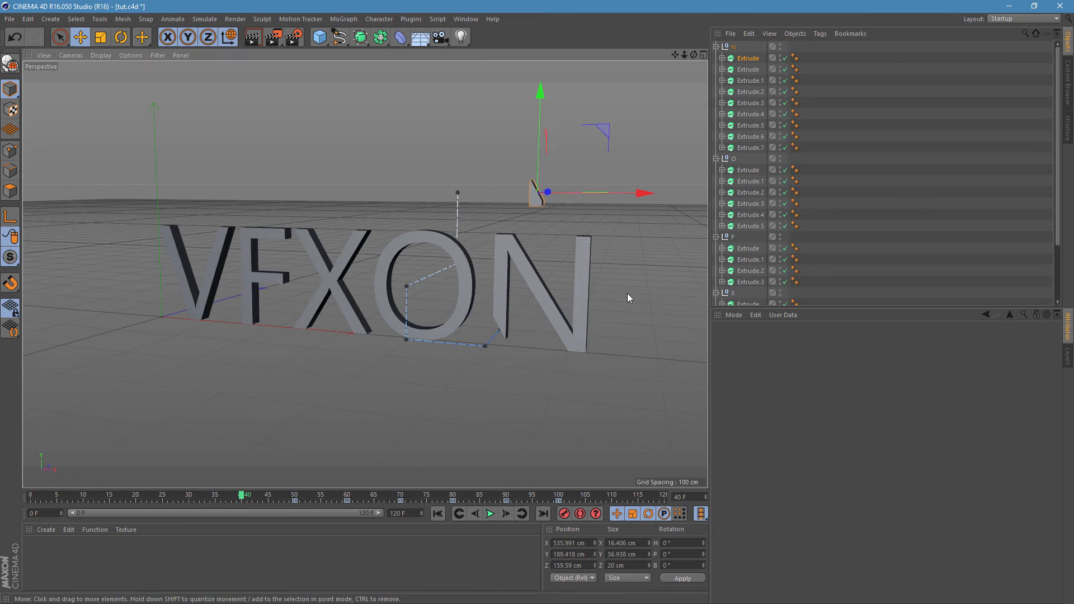
{"action": "left_click", "coordinate": [566, 515]}
{"action": "left_click_drag", "start_coordinate": [388, 415], "coordinate": [416, 418], "text": "alt"}
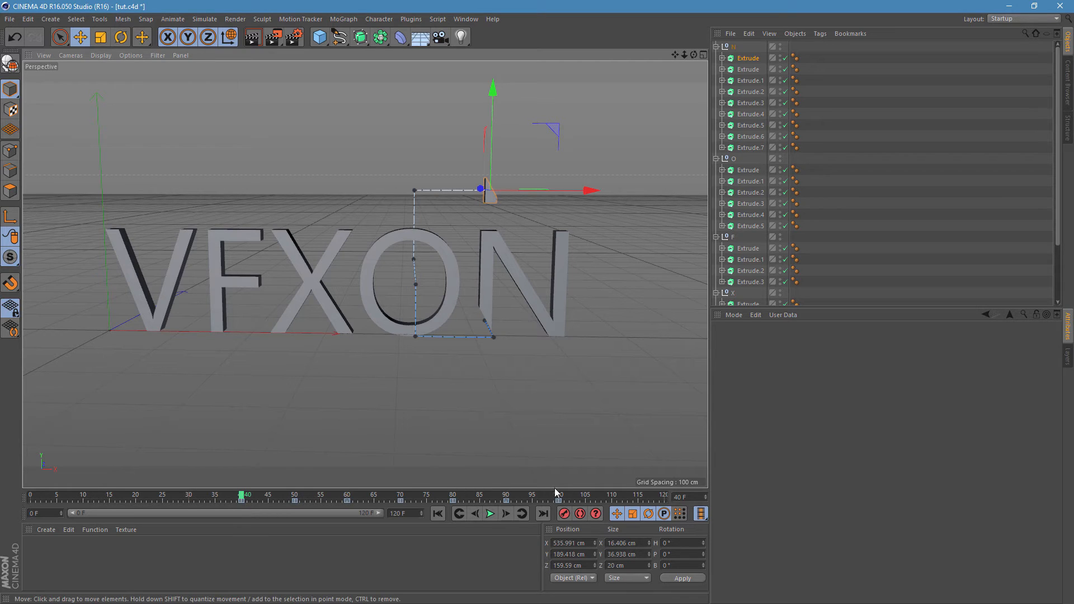
Play the animation from frame 33 to check the piece's flight into the N.
{"action": "left_click", "coordinate": [203, 497]}
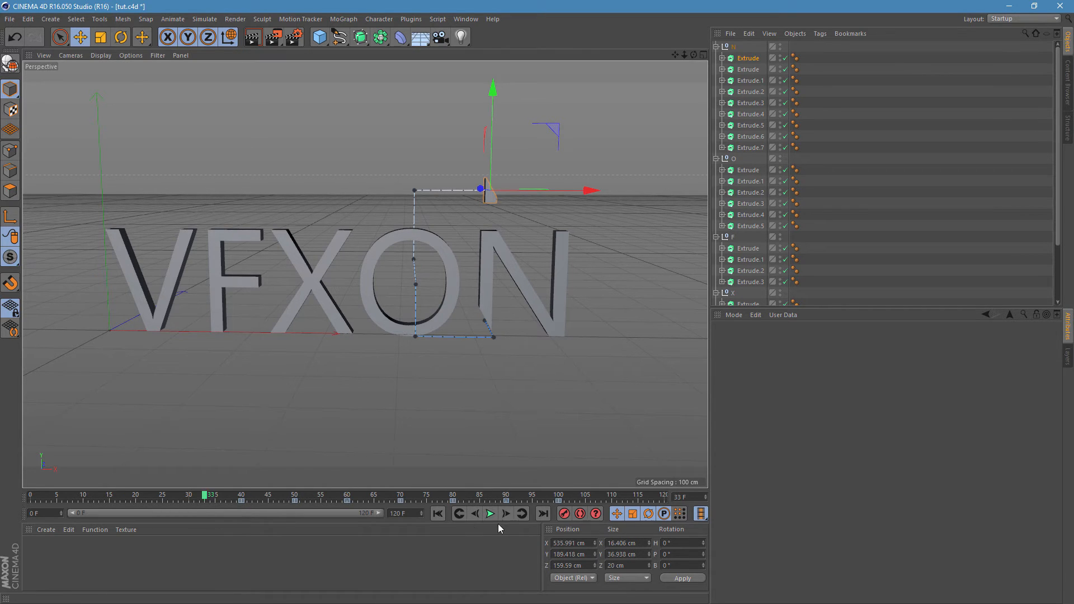
{"action": "left_click", "coordinate": [494, 515]}
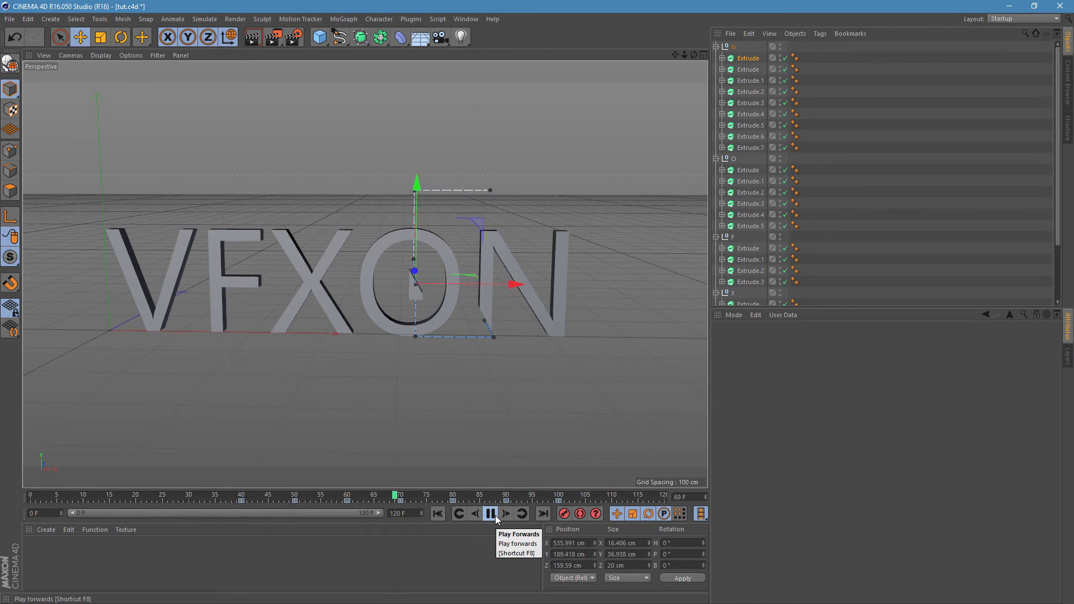
{"action": "left_click", "coordinate": [490, 513]}
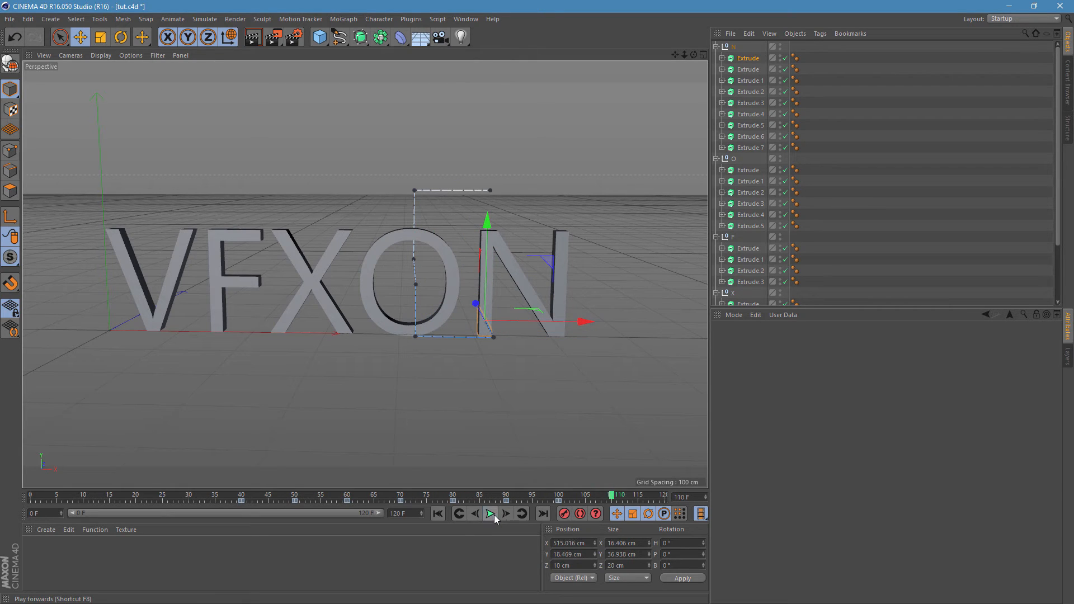
Center the axis of the second Extrude piece in the N group on all its points with Axis Center.
{"action": "left_click", "coordinate": [750, 69]}
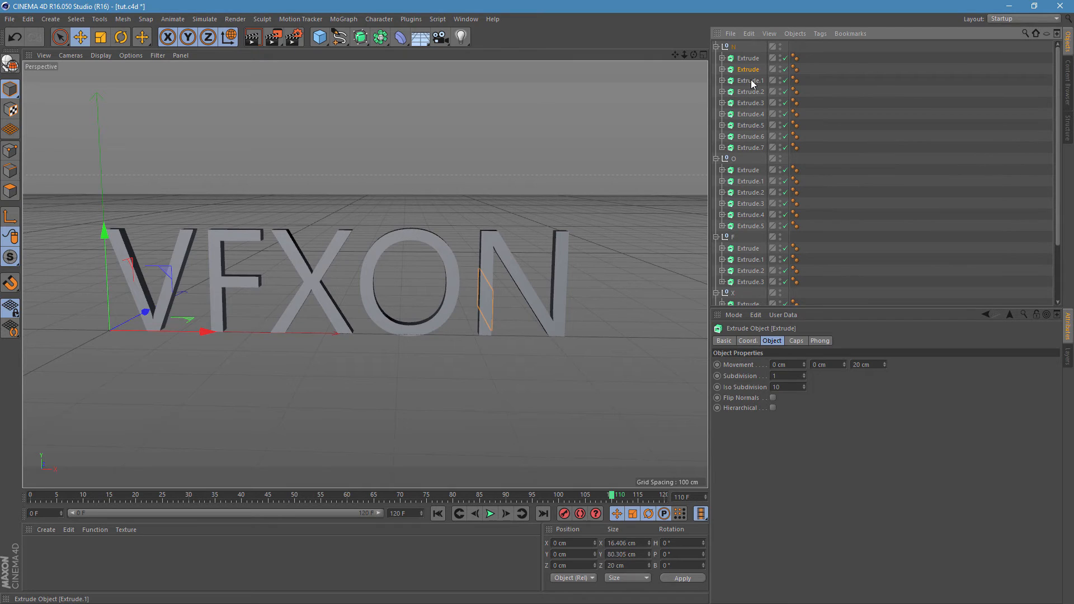
{"action": "left_click", "coordinate": [750, 81], "text": "ctrl"}
{"action": "left_click", "coordinate": [756, 67]}
{"action": "left_click", "coordinate": [124, 19]}
{"action": "mouse_move", "coordinate": [152, 122]}
{"action": "left_click", "coordinate": [204, 126]}
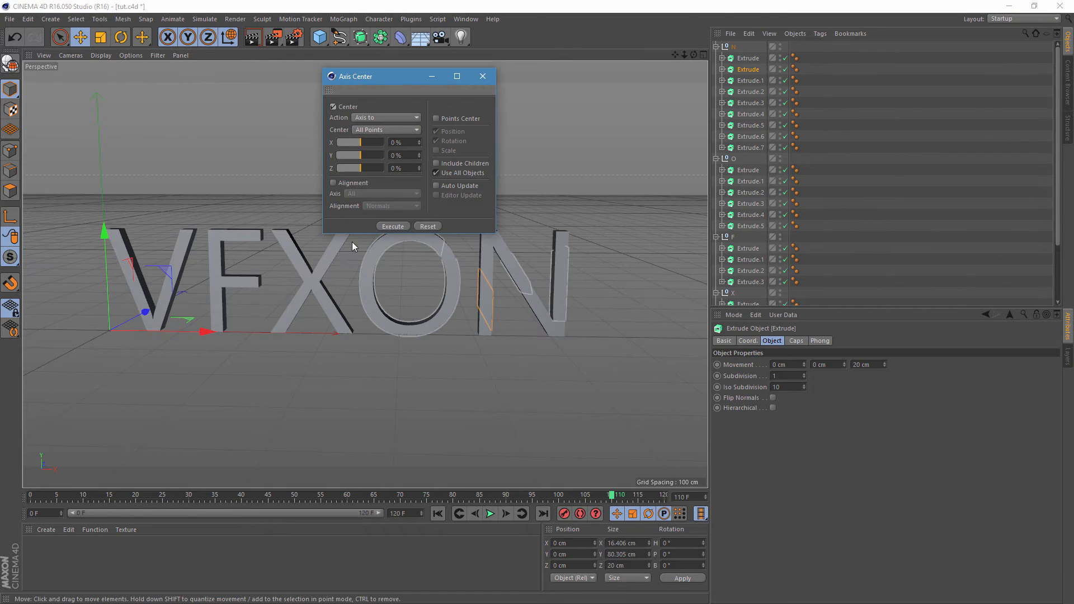
{"action": "left_click", "coordinate": [392, 227]}
{"action": "left_click", "coordinate": [482, 76]}
Center the axis of the Extrude.1 piece in the N group on all its points with Axis Center.
{"action": "left_click", "coordinate": [750, 81]}
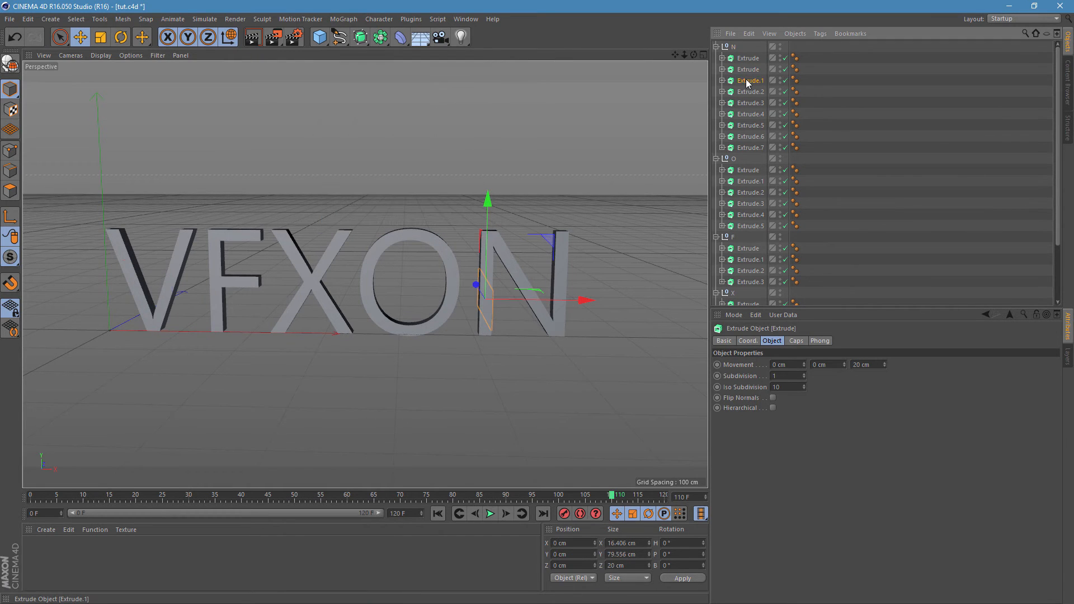
{"action": "left_click", "coordinate": [133, 19]}
{"action": "mouse_move", "coordinate": [153, 121]}
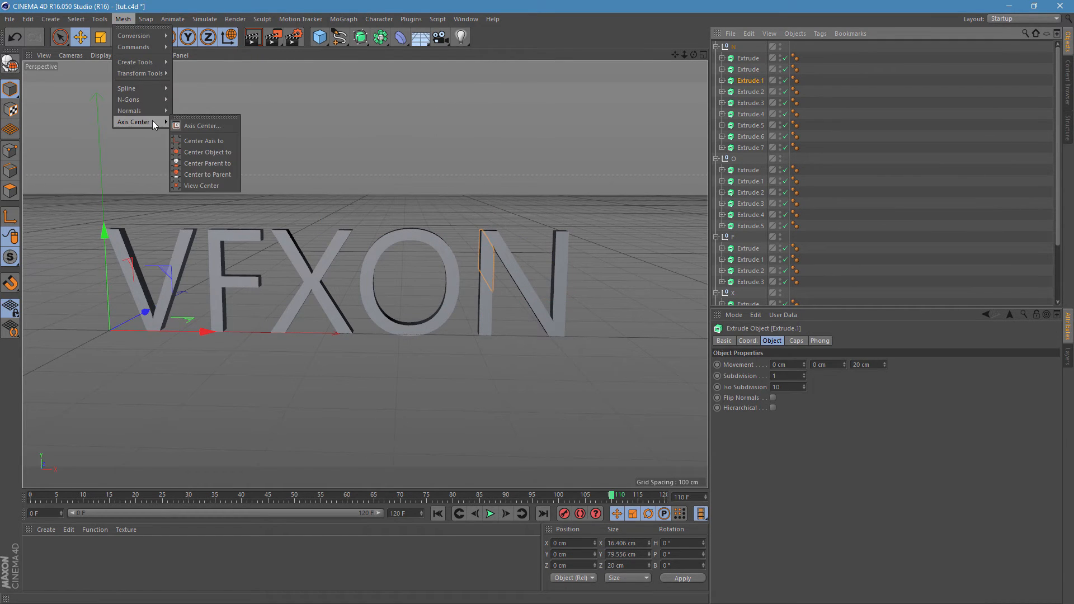
{"action": "left_click", "coordinate": [204, 126]}
{"action": "left_click", "coordinate": [398, 227]}
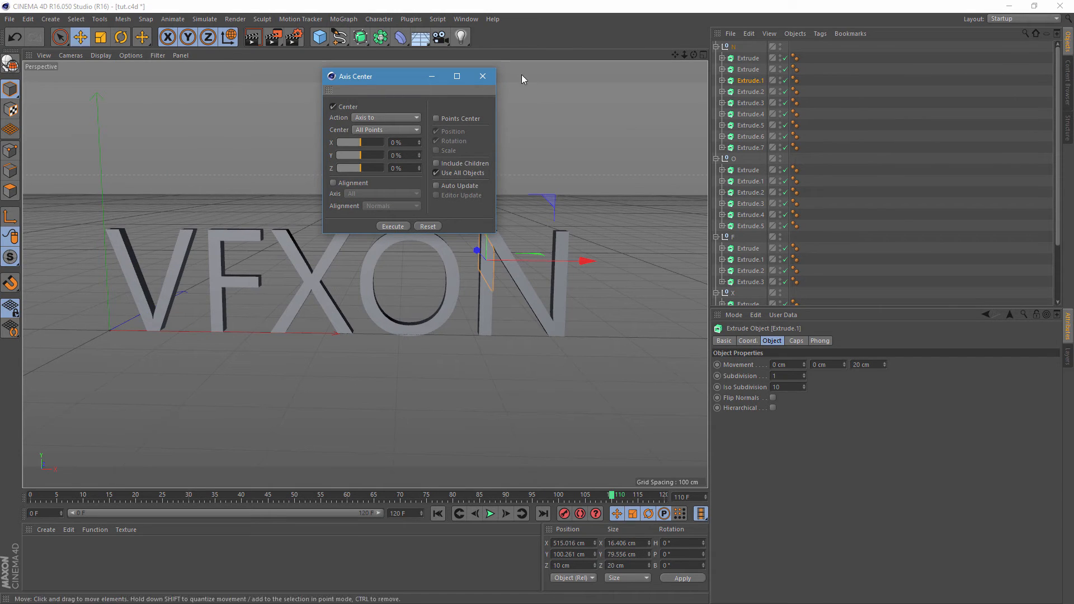
{"action": "left_click", "coordinate": [482, 76]}
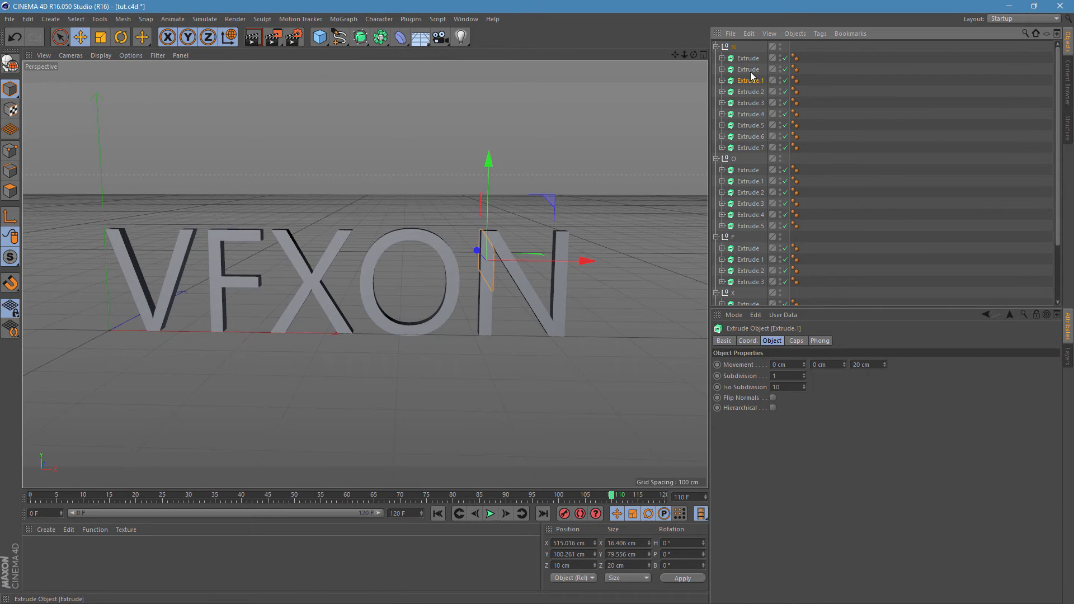
Record keyframes for the N's second Extrude and Extrude.1 together at frame 100 in place and at frame 90 with Z about 124 cm.
{"action": "left_click", "coordinate": [748, 69], "text": "ctrl"}
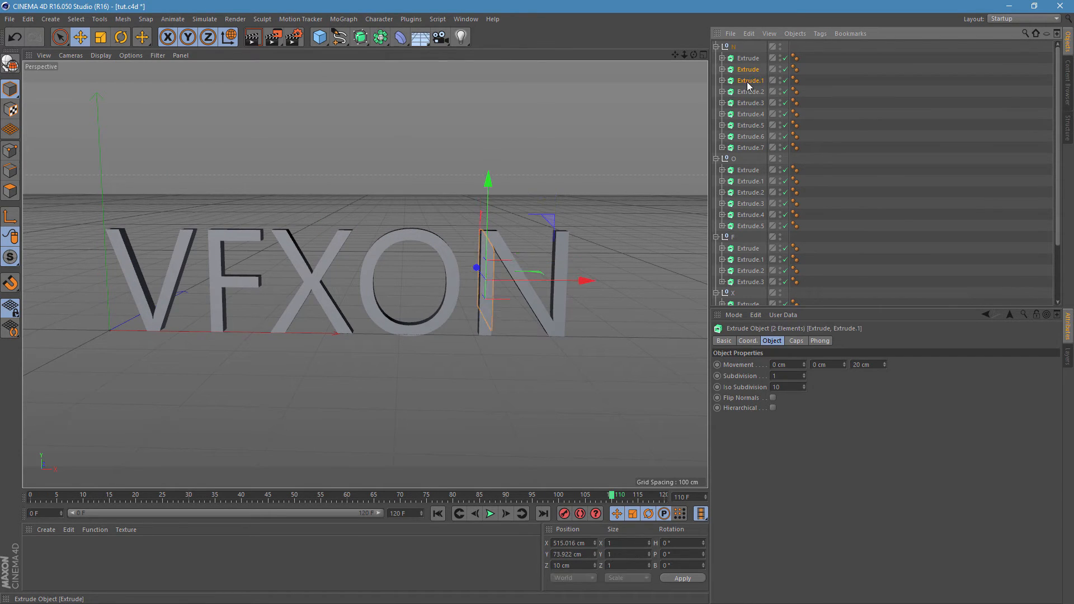
{"action": "left_click", "coordinate": [558, 496]}
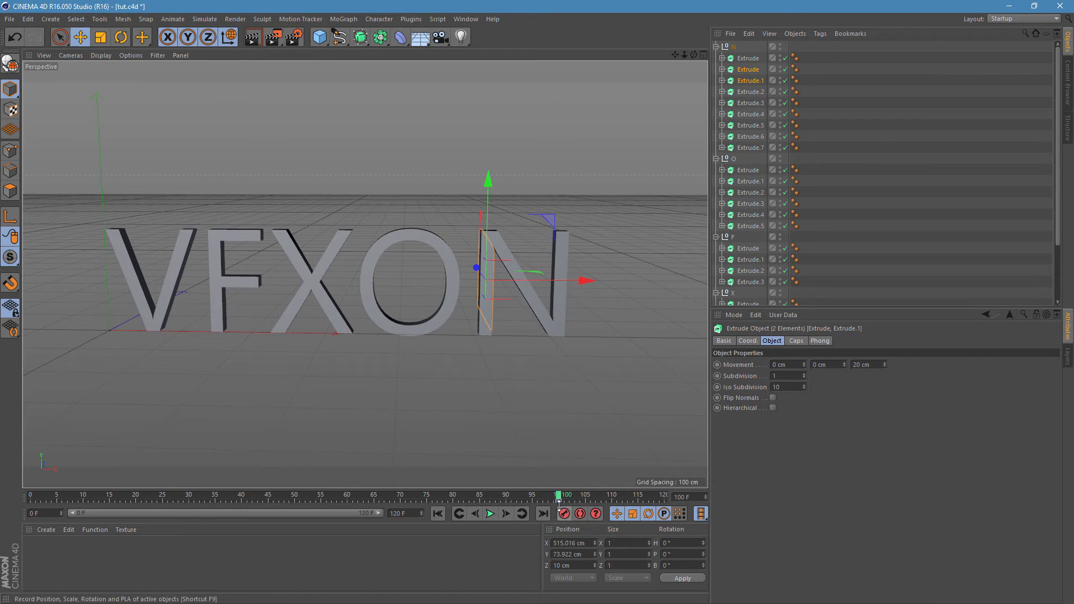
{"action": "left_click", "coordinate": [506, 498]}
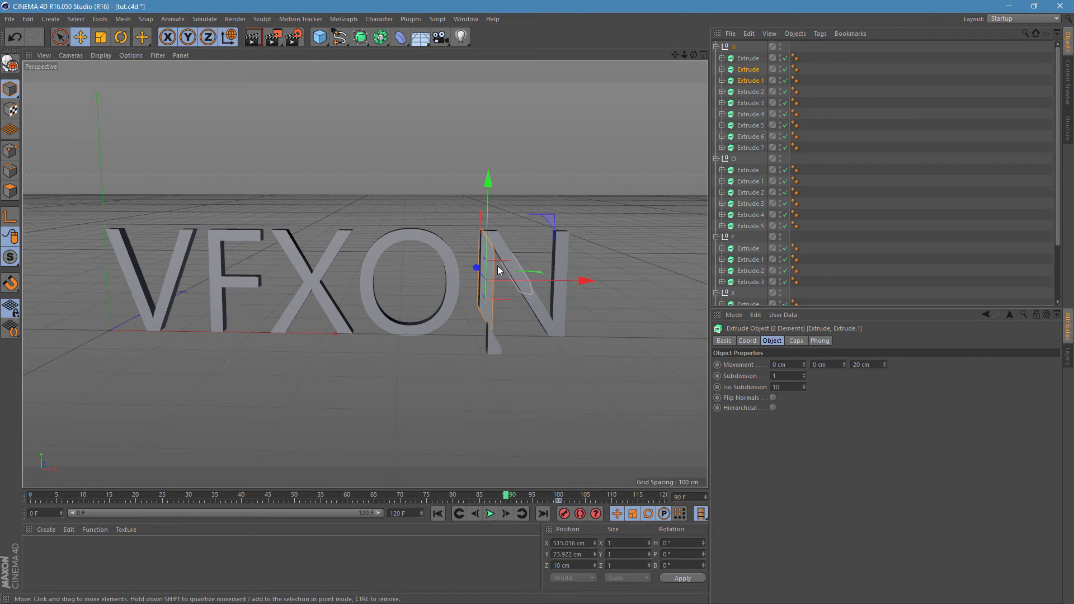
{"action": "left_click_drag", "start_coordinate": [475, 268], "coordinate": [469, 267]}
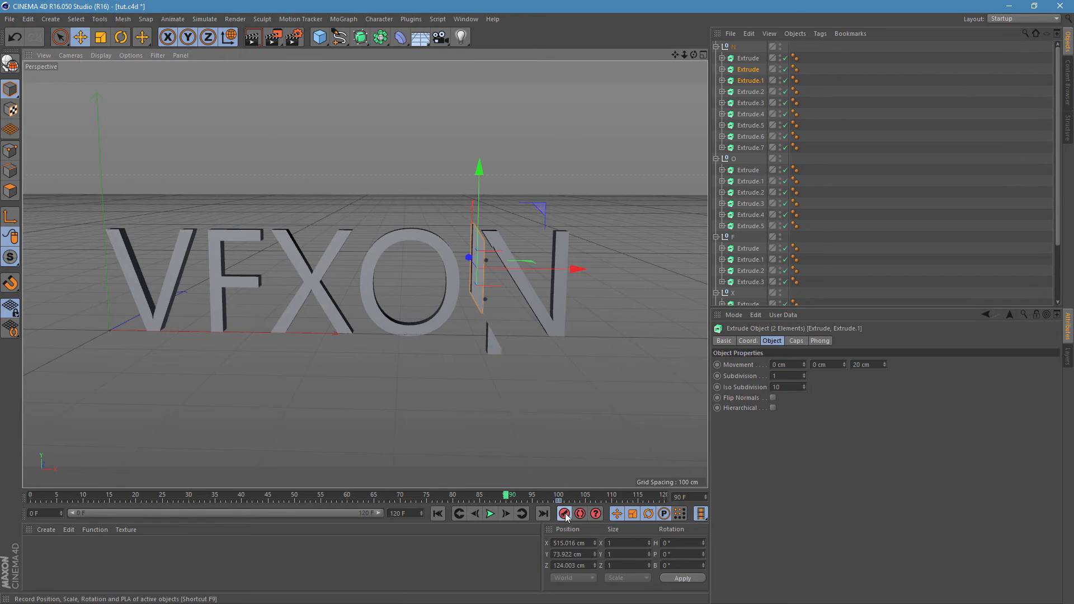
Record keyframes for the two N pieces at frame 80 with Y about 203 cm and at frame 70 with X about 676 cm.
{"action": "left_click", "coordinate": [453, 496]}
{"action": "left_click_drag", "start_coordinate": [480, 184], "coordinate": [481, 92]}
{"action": "left_click", "coordinate": [563, 510]}
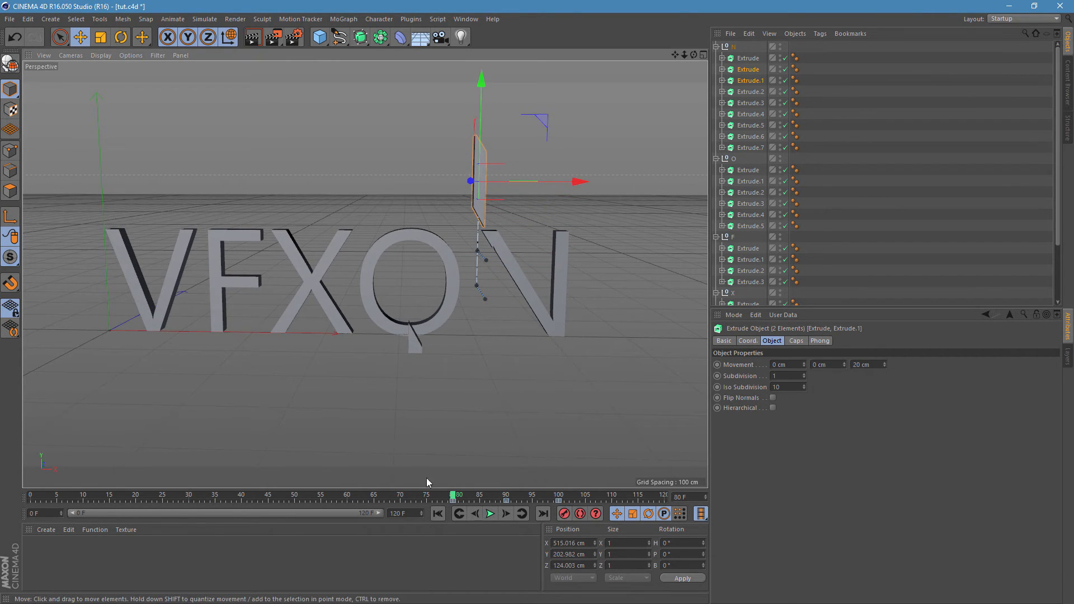
{"action": "left_click", "coordinate": [400, 496]}
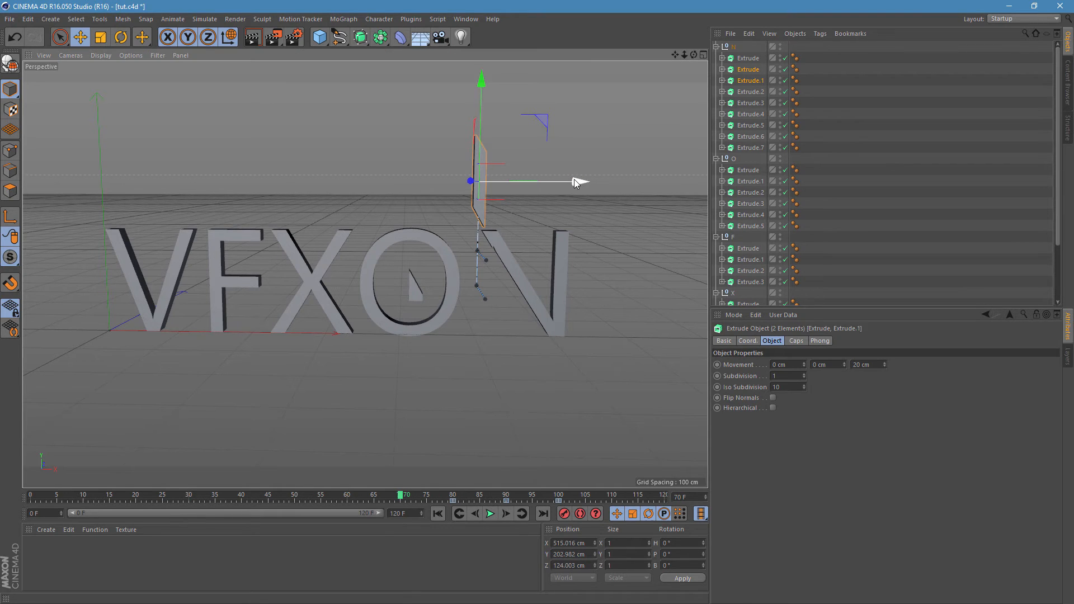
{"action": "left_click_drag", "start_coordinate": [574, 180], "coordinate": [682, 203]}
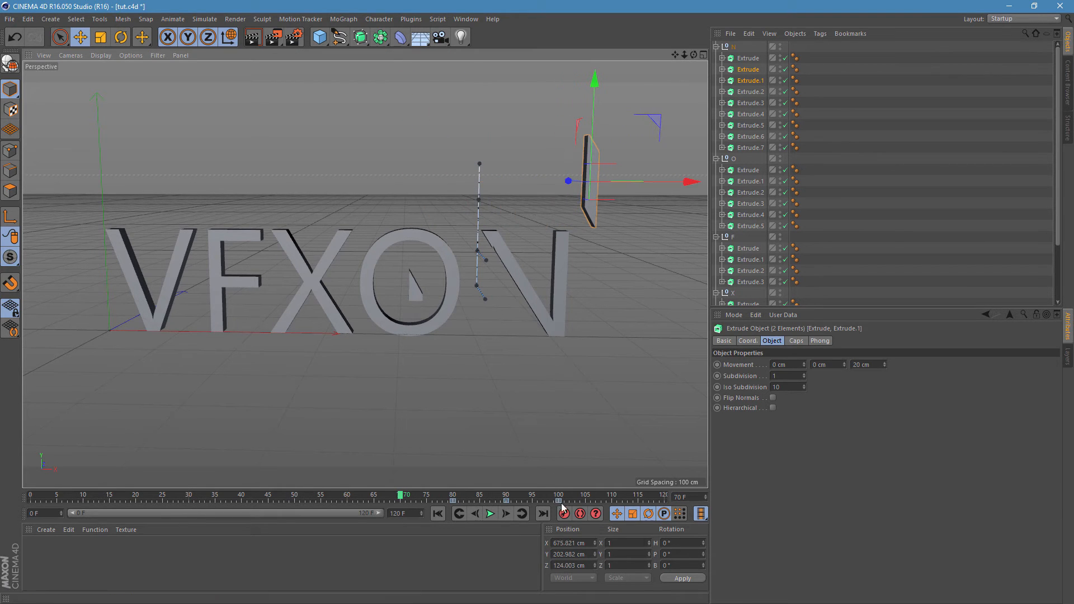
{"action": "left_click", "coordinate": [563, 513]}
Record keyframes for the two N pieces at frame 60 with Z about -77 cm and at frame 50 with X about 363 cm.
{"action": "left_click", "coordinate": [347, 496]}
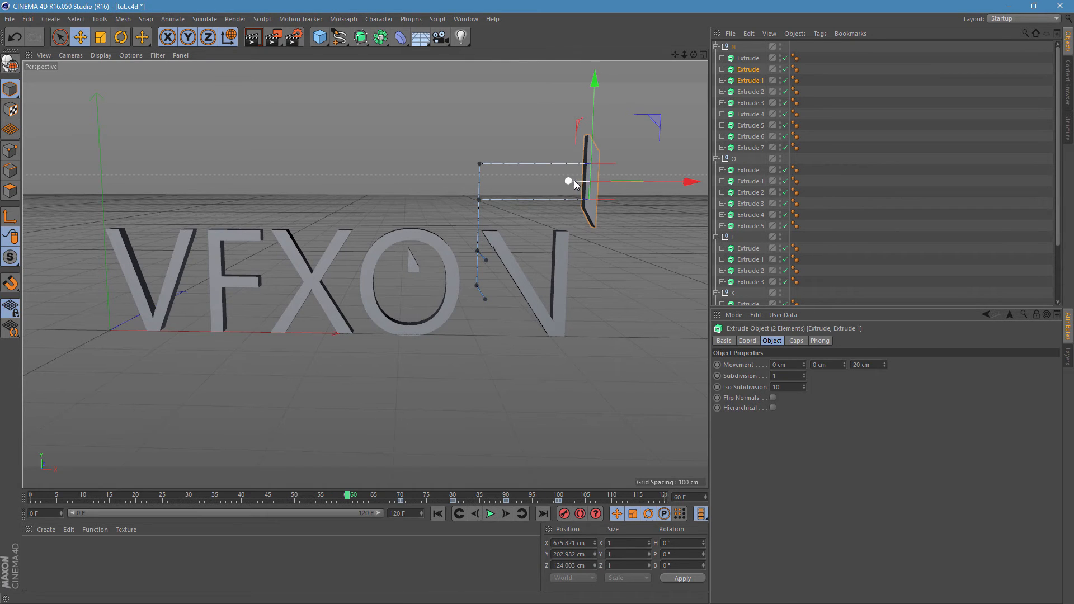
{"action": "left_click_drag", "start_coordinate": [575, 185], "coordinate": [619, 201]}
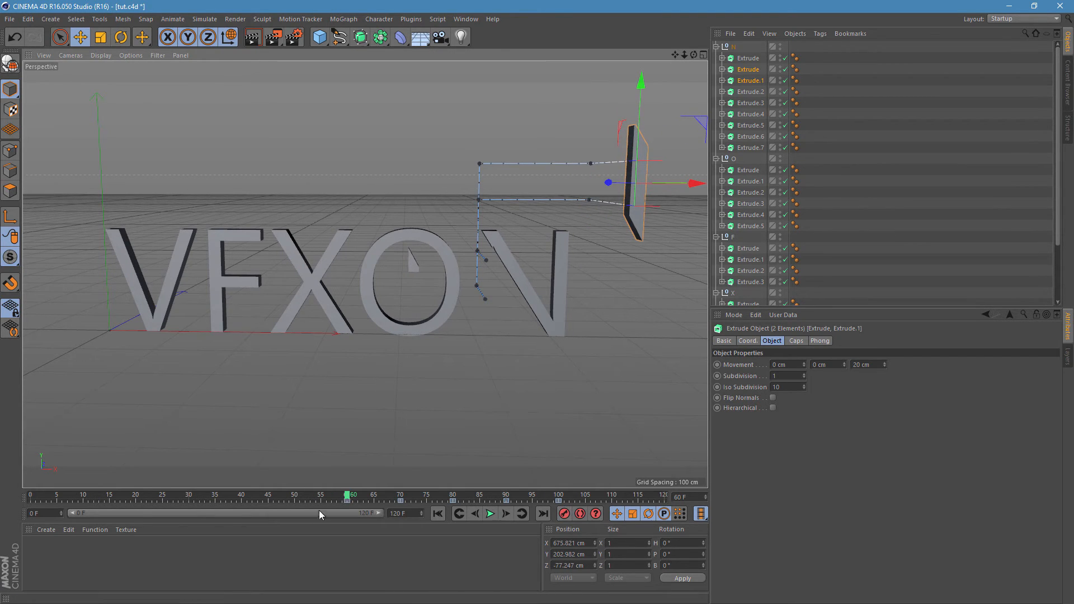
{"action": "left_click", "coordinate": [295, 496]}
{"action": "left_click_drag", "start_coordinate": [698, 181], "coordinate": [452, 231]}
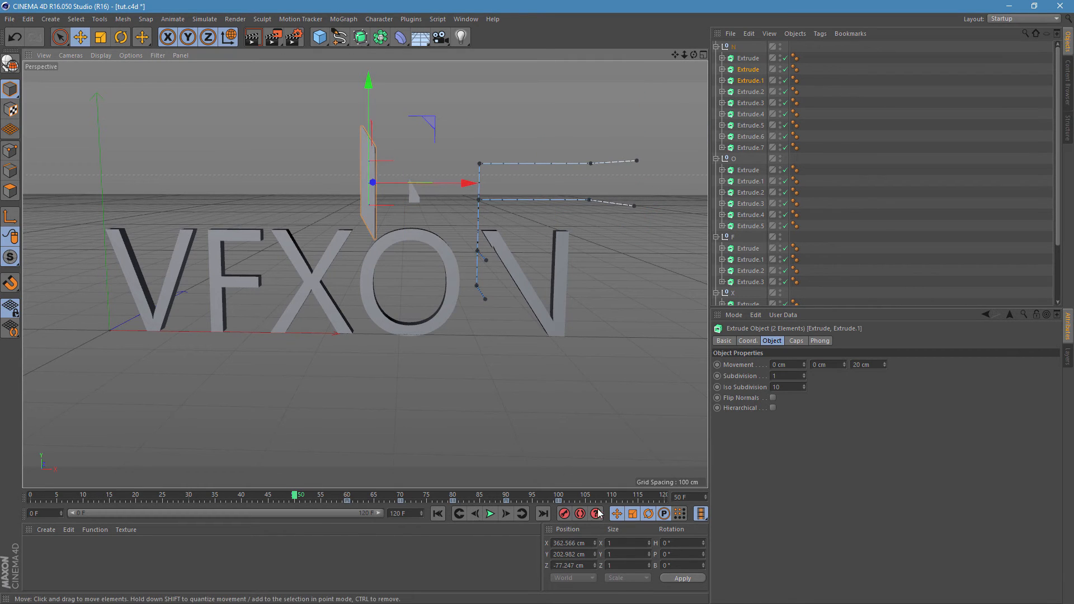
Record a keyframe for the two N pieces at frame 40 with Y lowered to about 30 cm.
{"action": "left_click", "coordinate": [242, 496]}
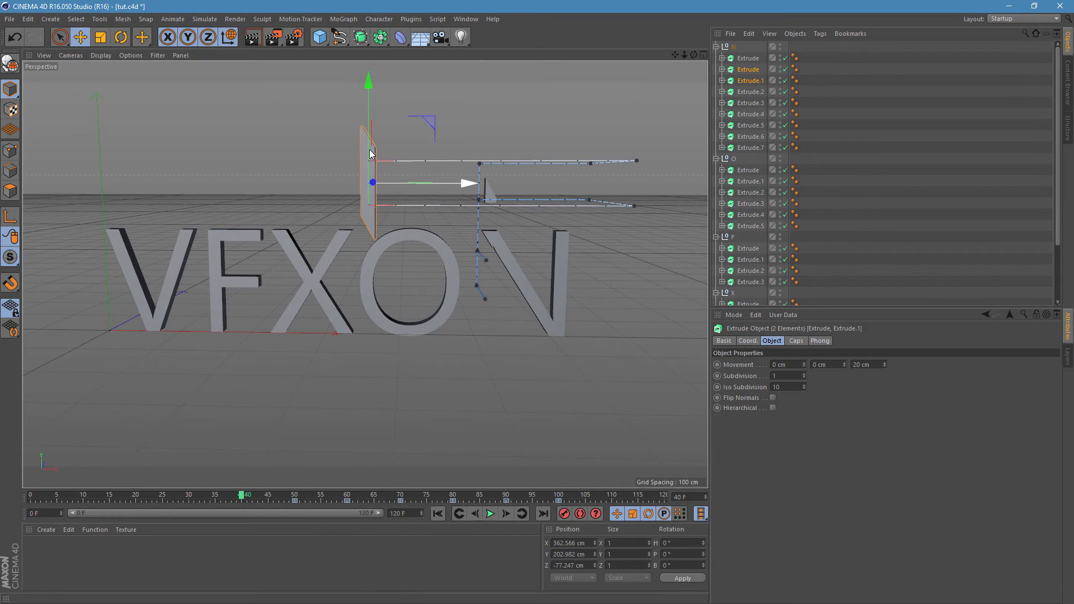
{"action": "left_click_drag", "start_coordinate": [369, 84], "coordinate": [370, 232]}
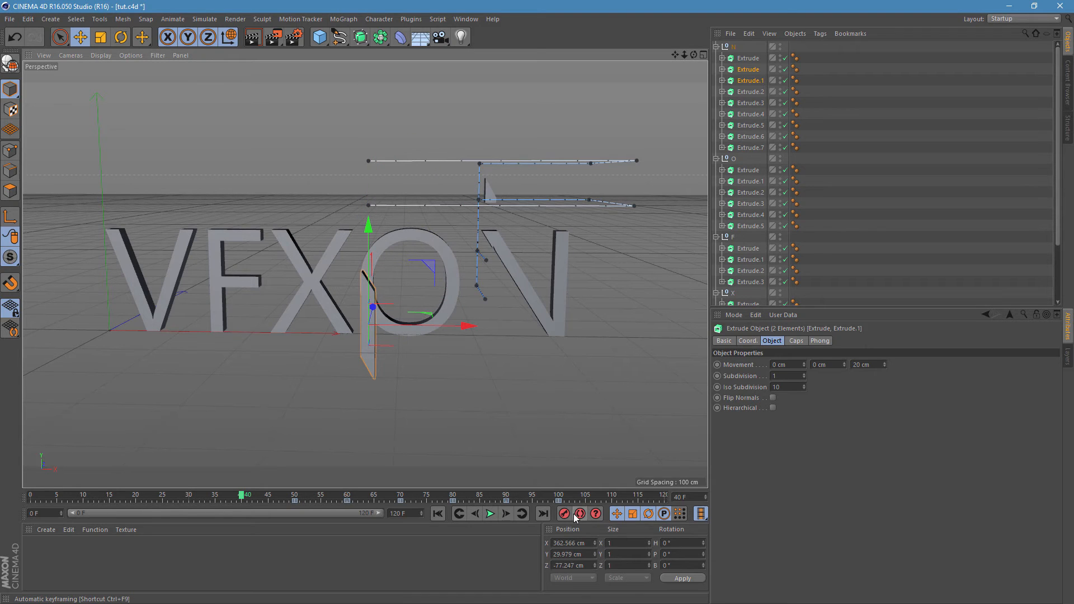
Deselect the pieces and play the animation from frame 31 to check their flight into the N.
{"action": "left_click", "coordinate": [195, 497]}
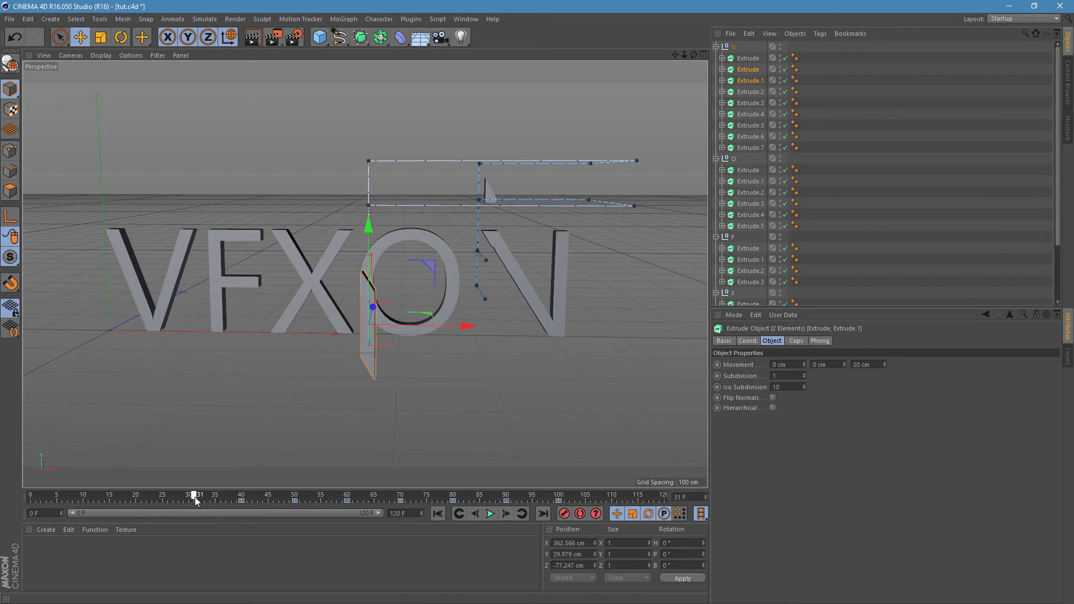
{"action": "left_click", "coordinate": [459, 556]}
{"action": "left_click", "coordinate": [424, 410]}
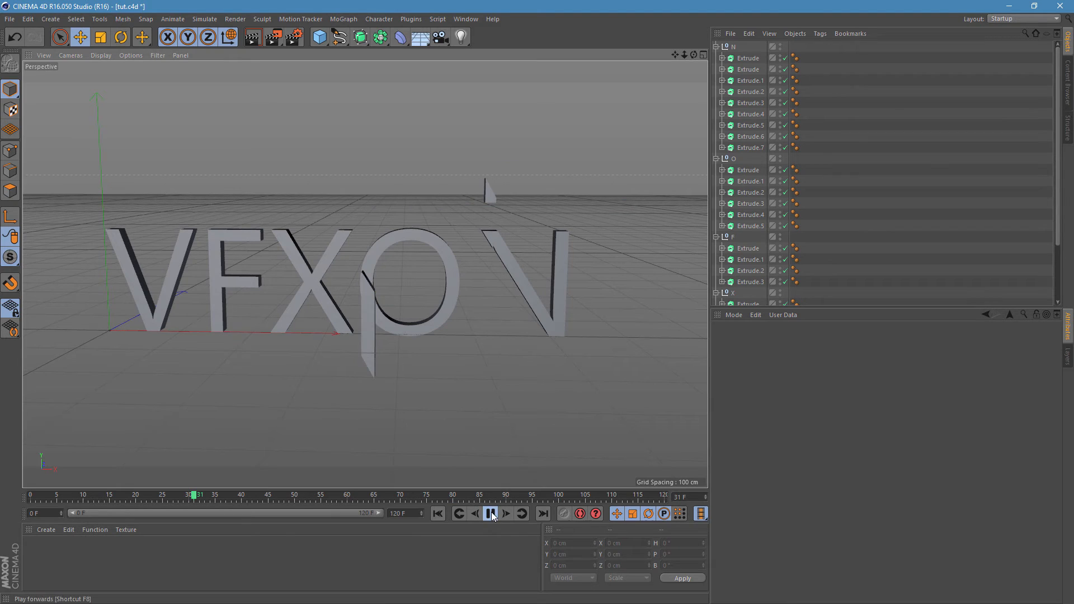
{"action": "left_click", "coordinate": [490, 514]}
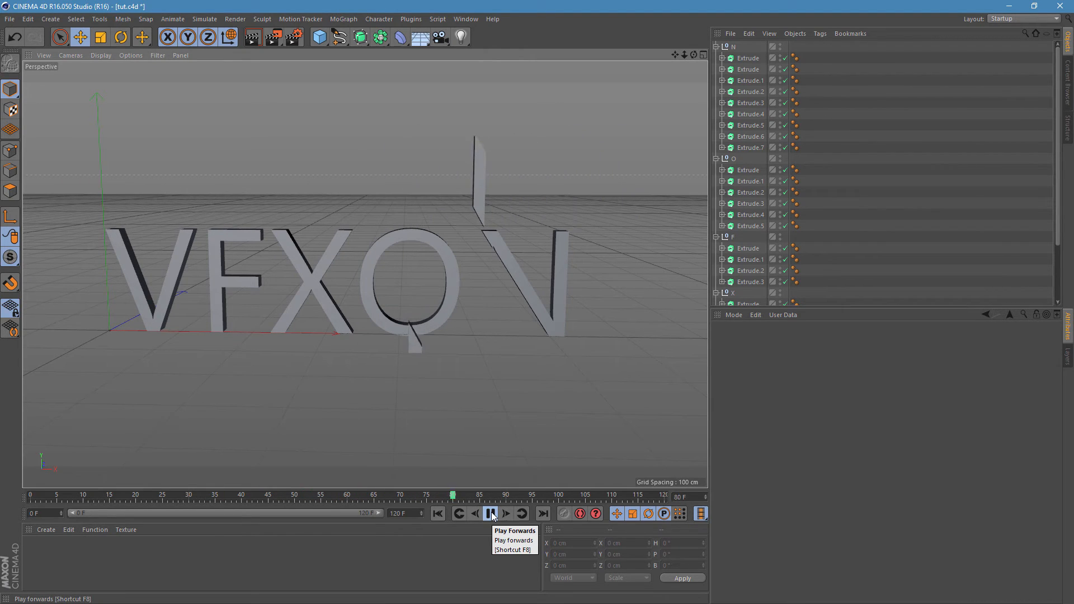
{"action": "left_click", "coordinate": [491, 514]}
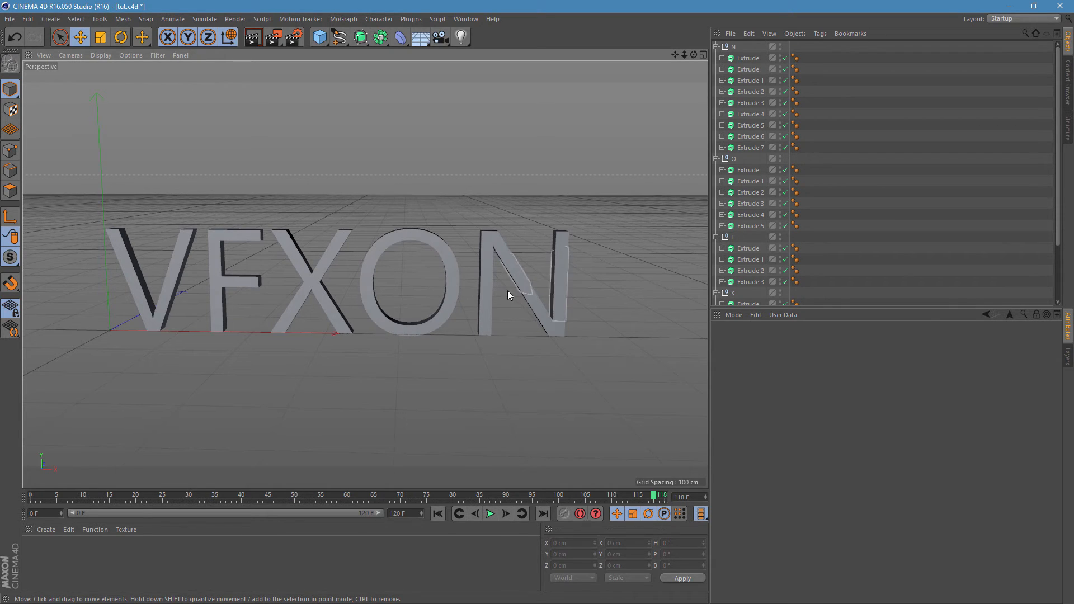
{"action": "left_click", "coordinate": [530, 301]}
{"action": "left_click", "coordinate": [633, 370]}
{"action": "left_click", "coordinate": [754, 70]}
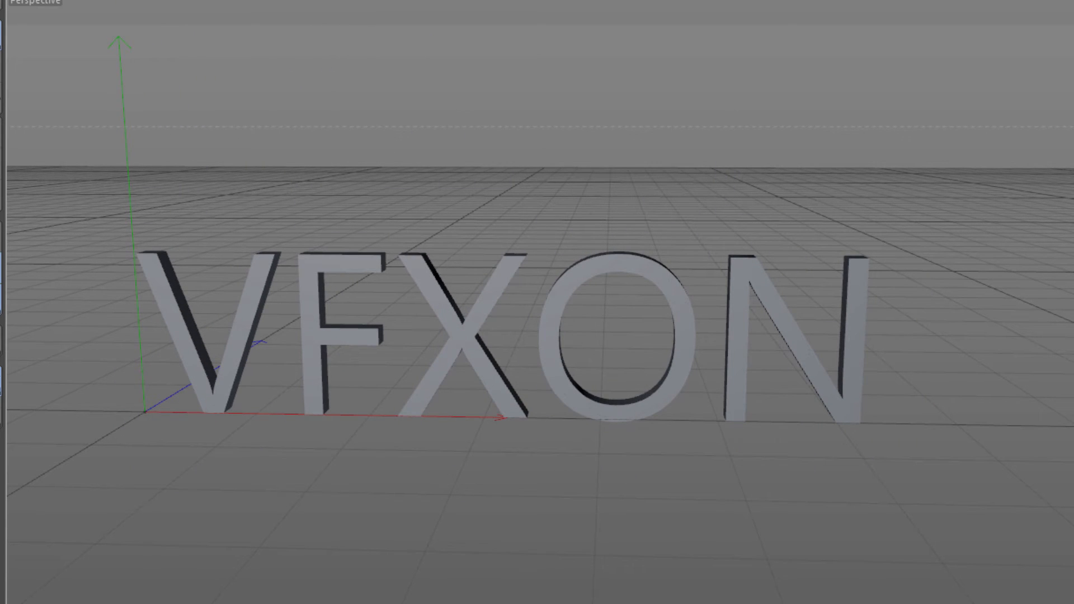
Inspect the motion path of the F's upper bar and its key at frame 60, then deselect it and collapse the F group.
{"action": "left_click", "coordinate": [342, 262]}
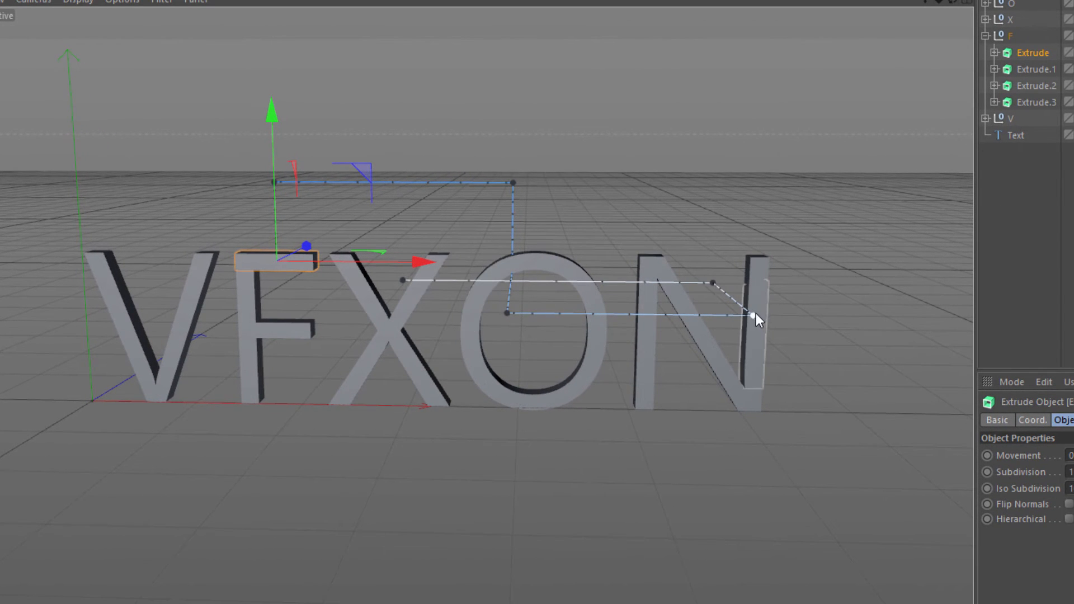
{"action": "left_click", "coordinate": [509, 314]}
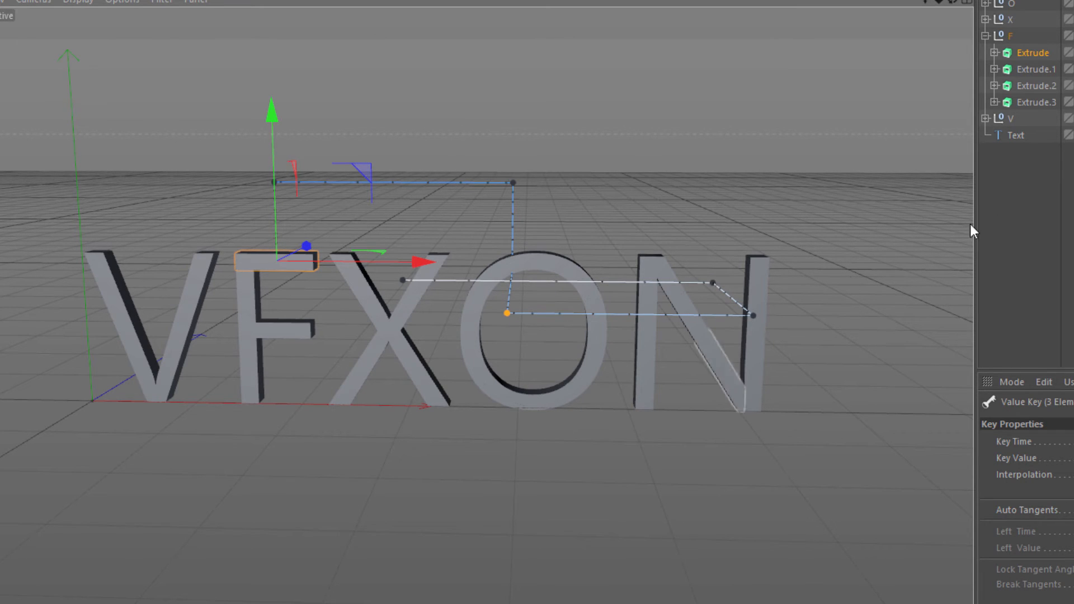
{"action": "left_click", "coordinate": [1015, 178]}
{"action": "left_click", "coordinate": [986, 36]}
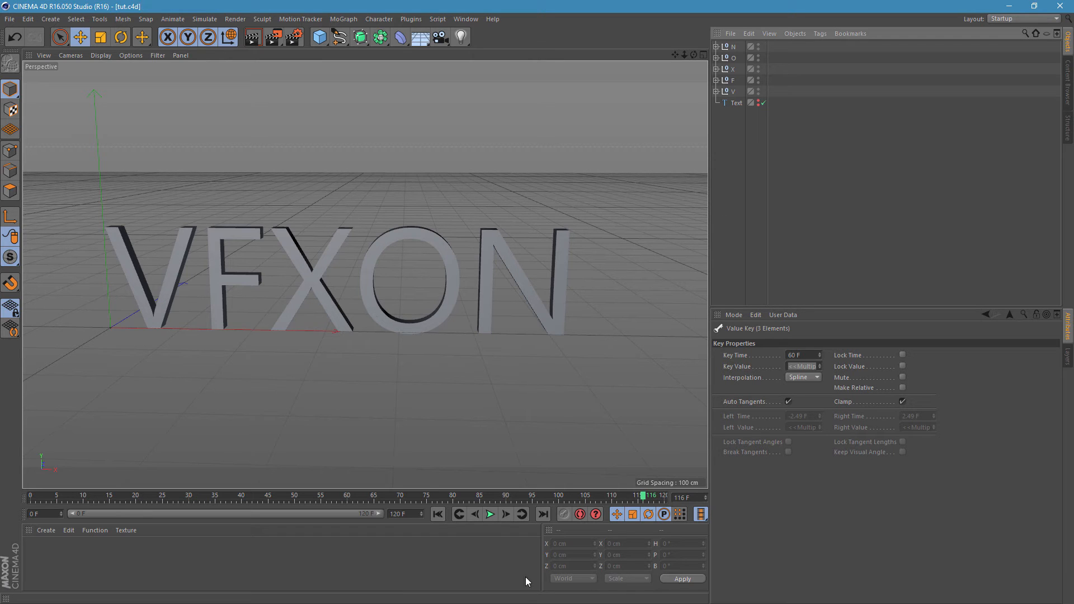
Create a new default material and apply it to the N, O, X, F and V groups.
{"action": "double_click", "coordinate": [449, 559]}
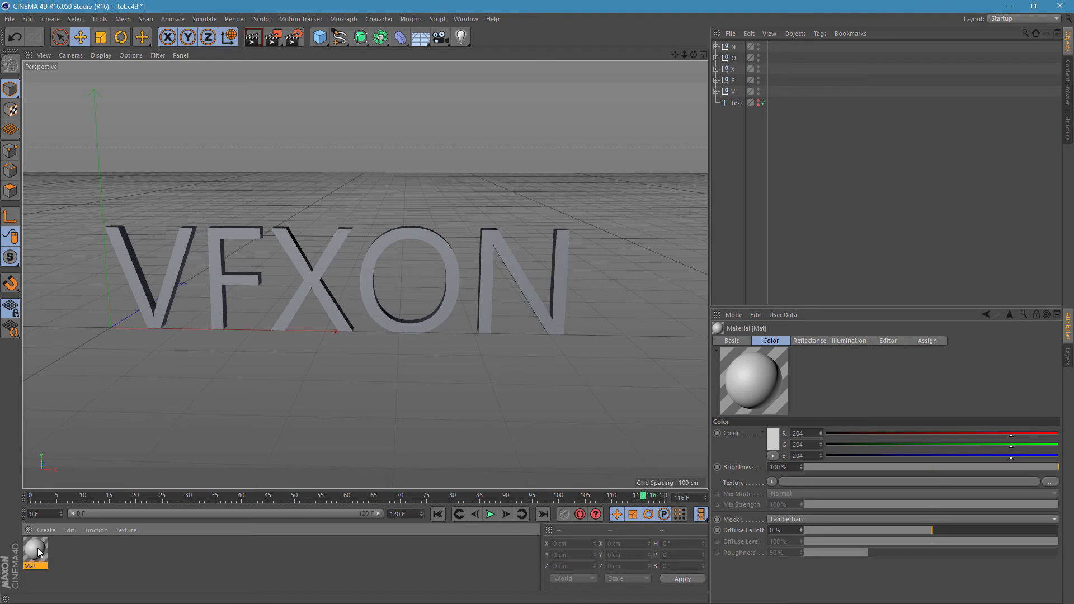
{"action": "left_click_drag", "start_coordinate": [738, 93], "coordinate": [776, 49]}
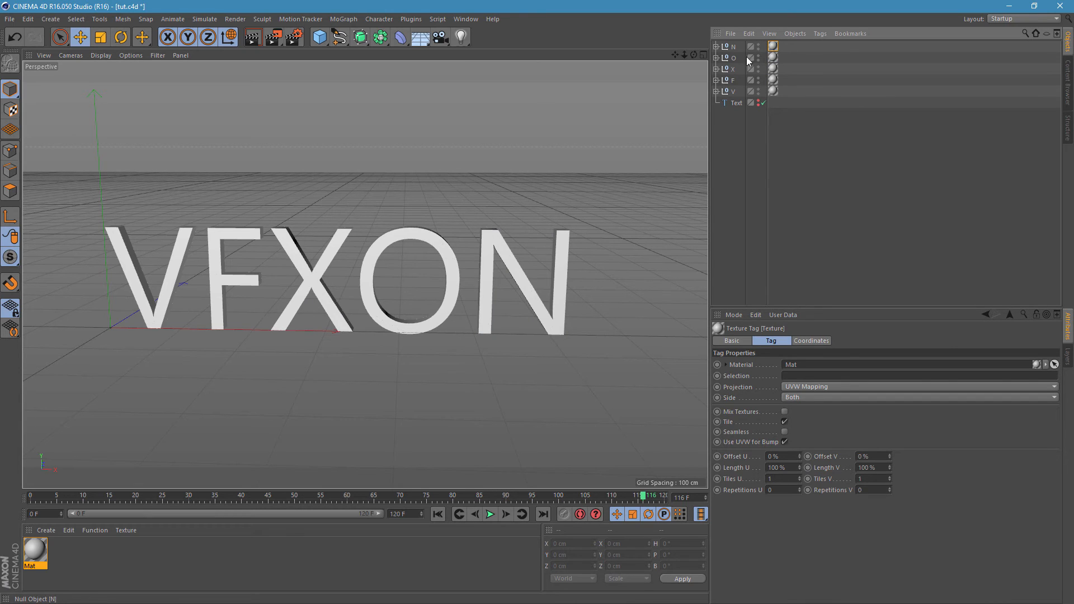
{"action": "left_click", "coordinate": [826, 203]}
Play the animation of all the letter pieces and stop it at frame 54.
{"action": "left_click", "coordinate": [292, 562]}
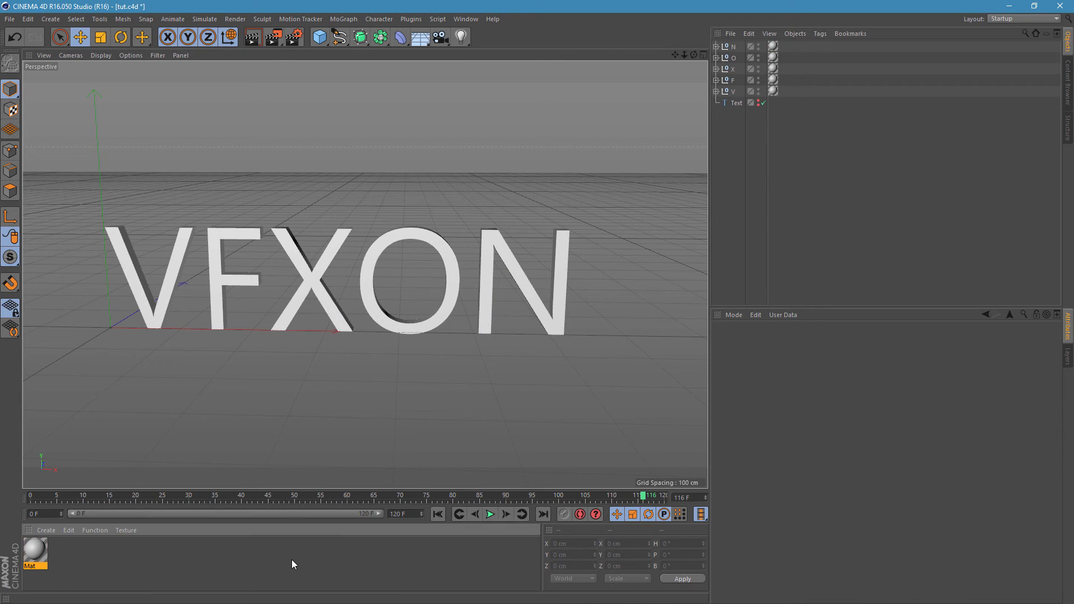
{"action": "left_click", "coordinate": [491, 515]}
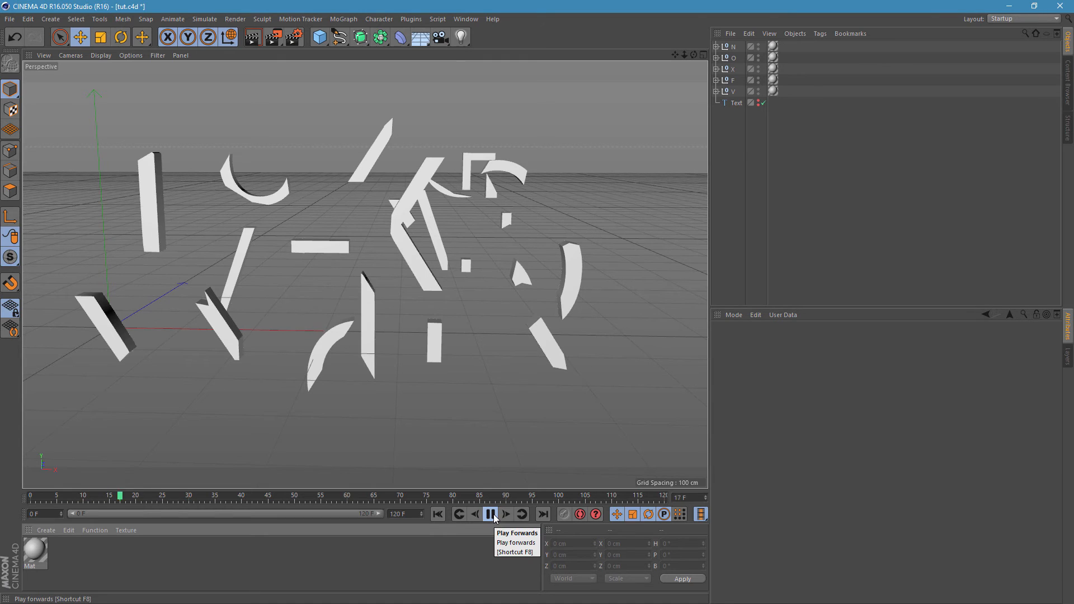
{"action": "left_click", "coordinate": [490, 514]}
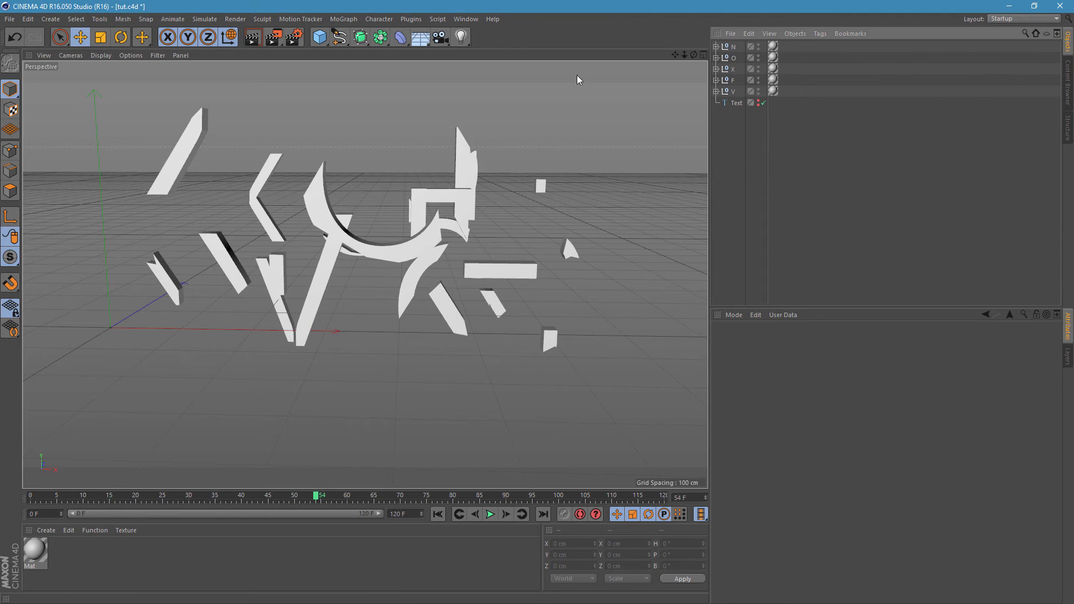
Add an Omni light and move it in front of the letters, to X about 322 cm and Z about -274 cm.
{"action": "left_click", "coordinate": [468, 37]}
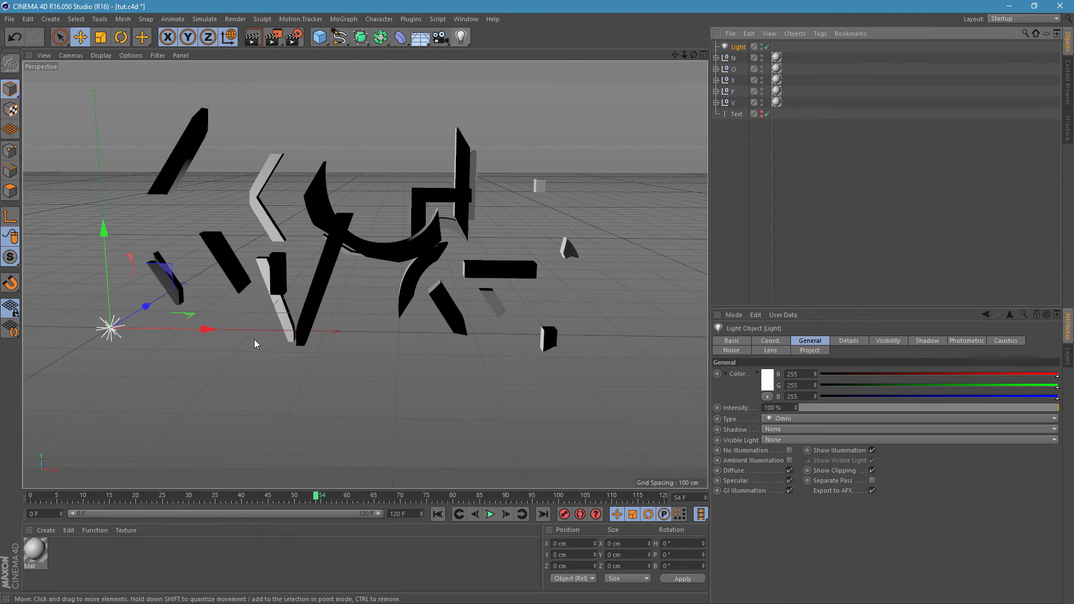
{"action": "left_click_drag", "start_coordinate": [197, 338], "coordinate": [439, 338]}
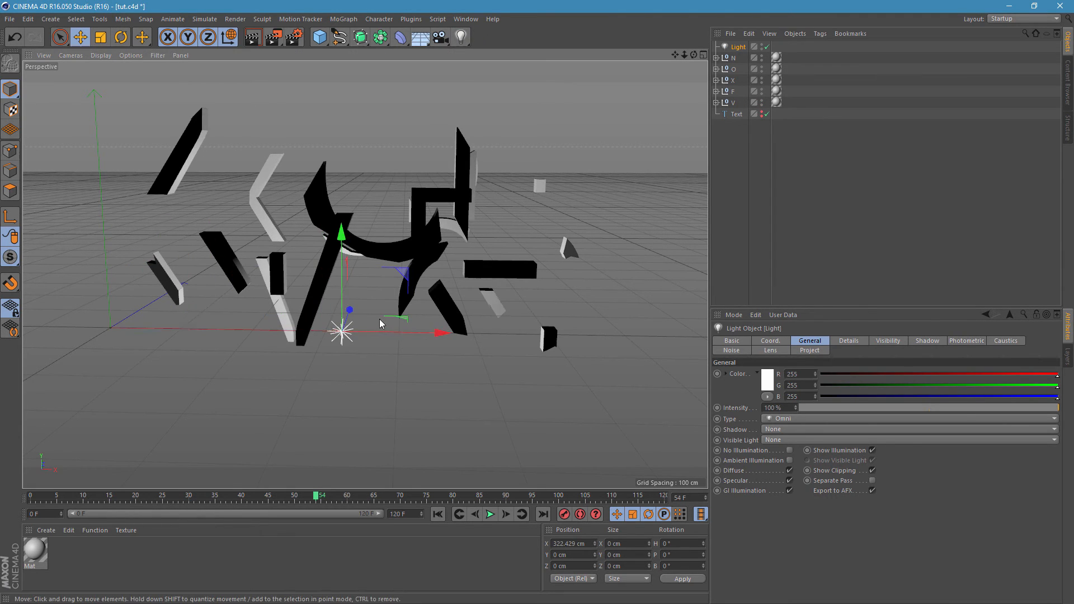
{"action": "left_click_drag", "start_coordinate": [350, 310], "coordinate": [327, 375]}
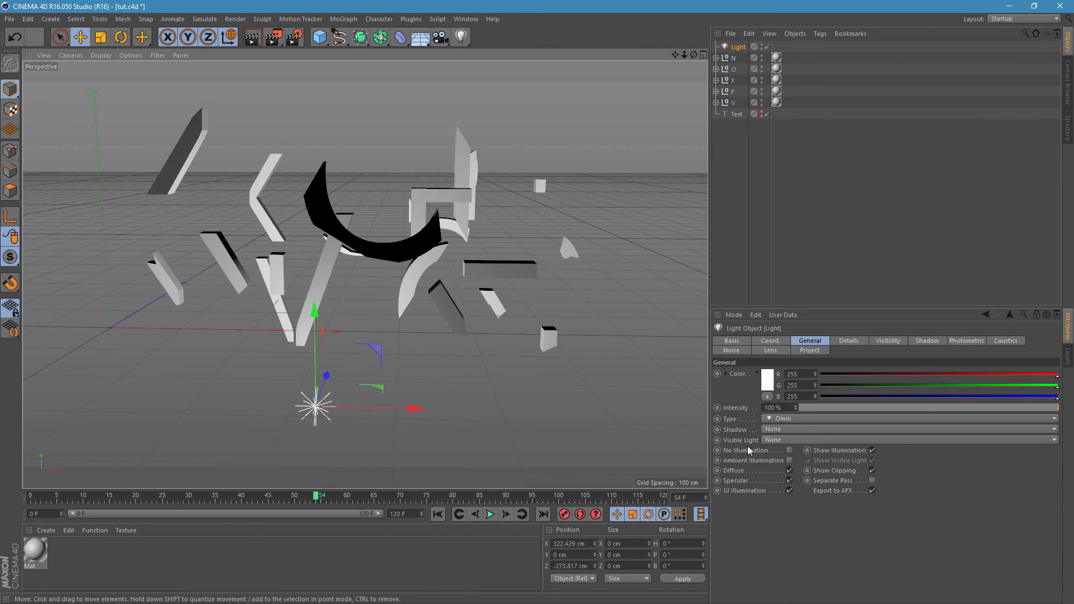
Try Area and Shadow Maps (Soft) shadows on the Omni light, and render the view to check them.
{"action": "left_click", "coordinate": [781, 428]}
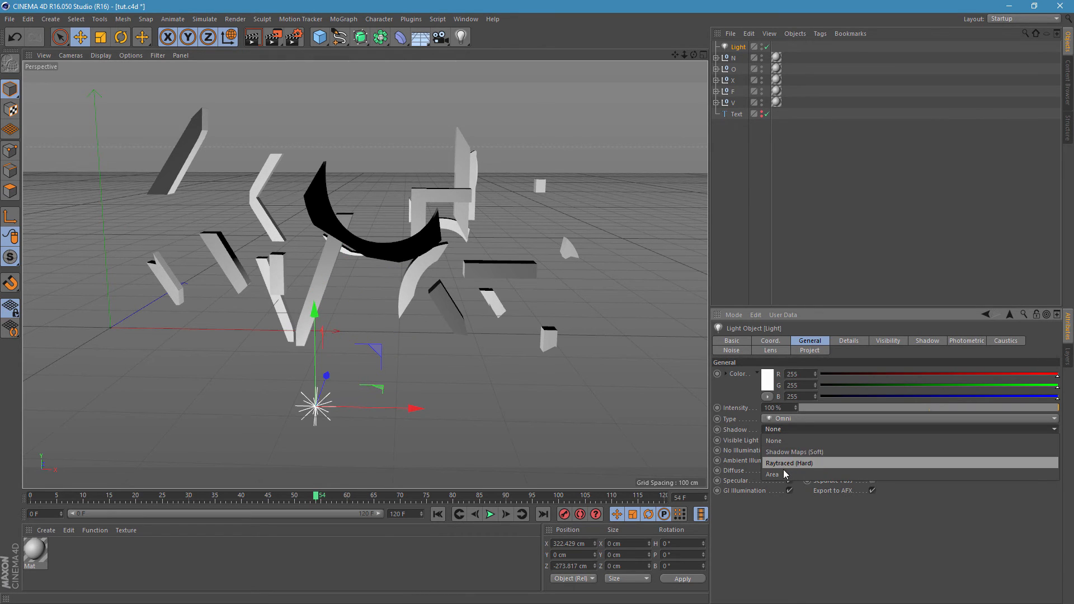
{"action": "left_click", "coordinate": [783, 469]}
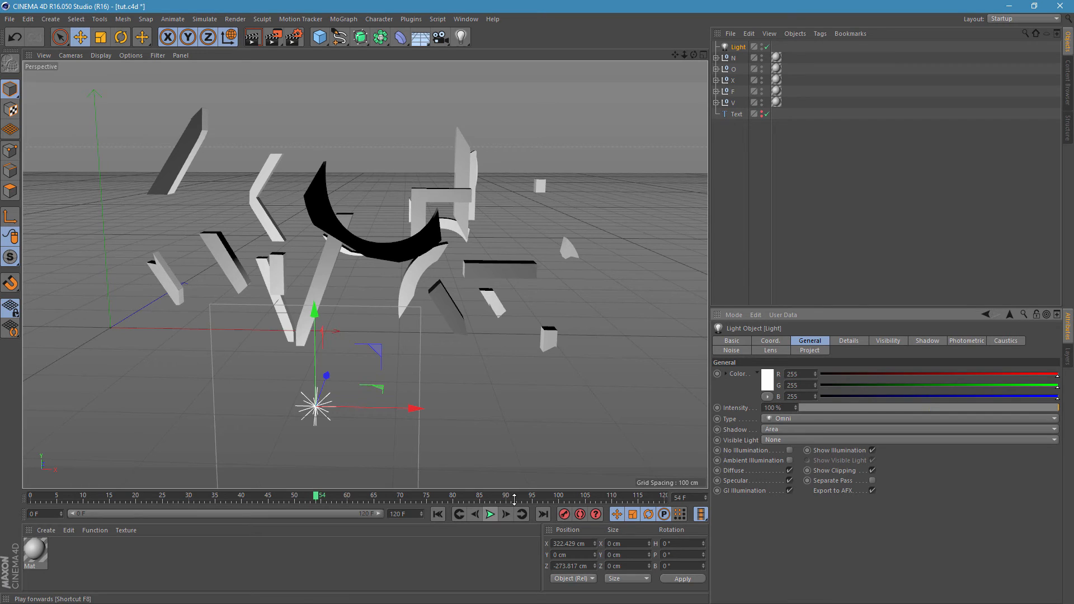
{"action": "left_click", "coordinate": [779, 429]}
{"action": "left_click", "coordinate": [789, 442]}
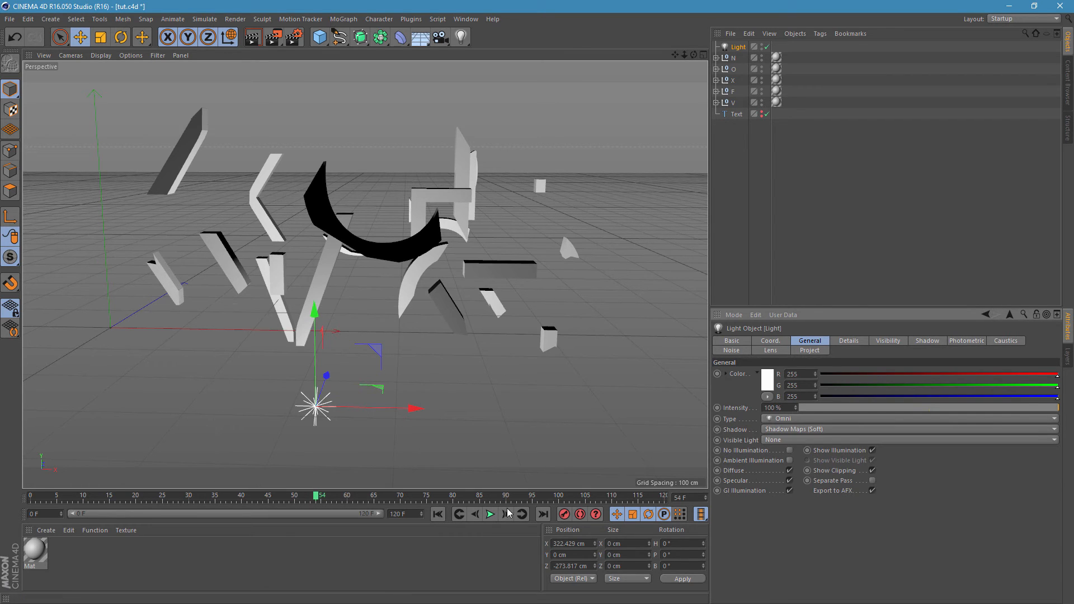
{"action": "left_click", "coordinate": [252, 37]}
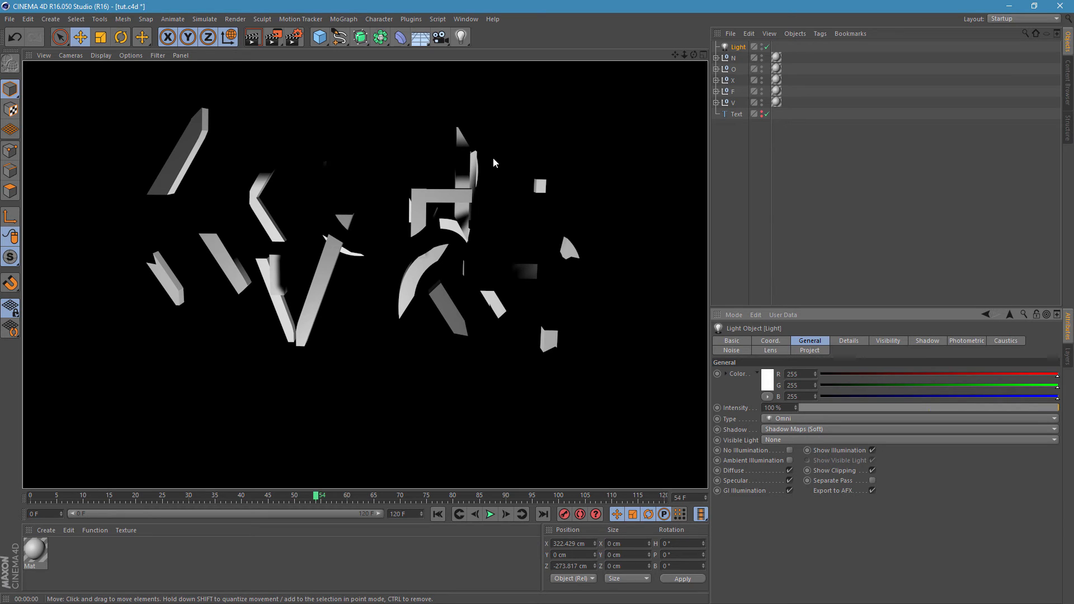
{"action": "left_click", "coordinate": [788, 159]}
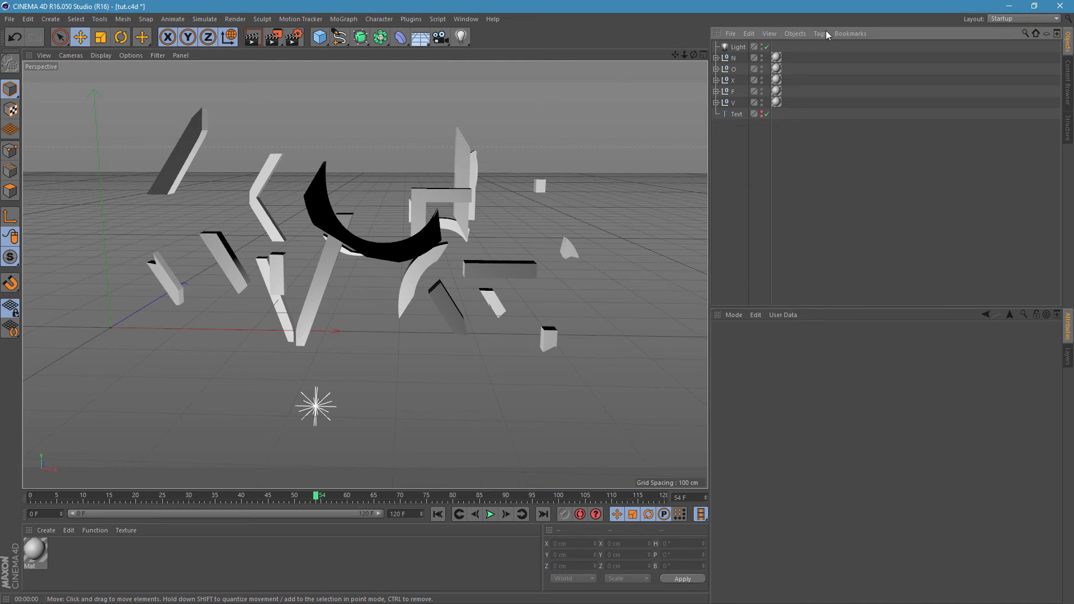
Delete the Omni light from the scene and save the project.
{"action": "left_click", "coordinate": [737, 47]}
{"action": "key", "text": "Delete"}
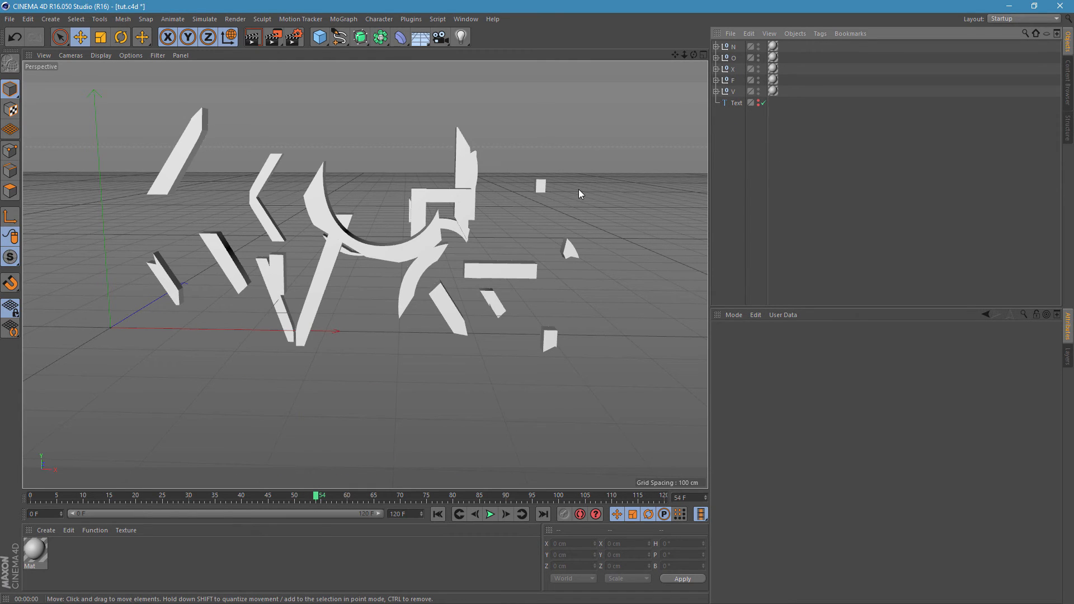
{"action": "key", "text": "ctrl+s"}
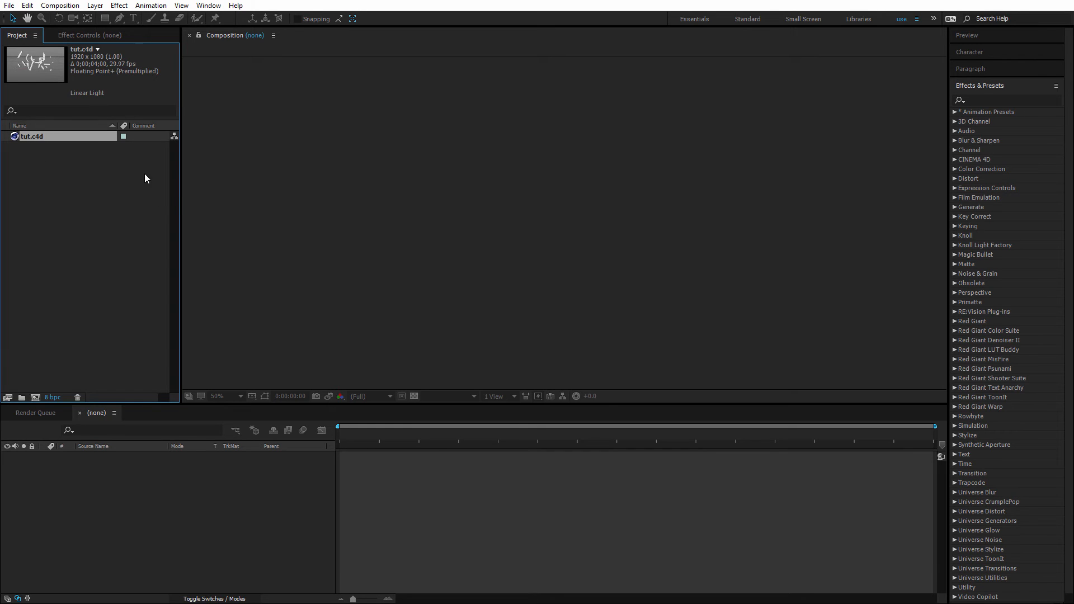
Switch to After Effects, create a composition from tut.c4d and scrub through its animation to about 3;13.
{"action": "left_click_drag", "start_coordinate": [42, 136], "coordinate": [36, 397]}
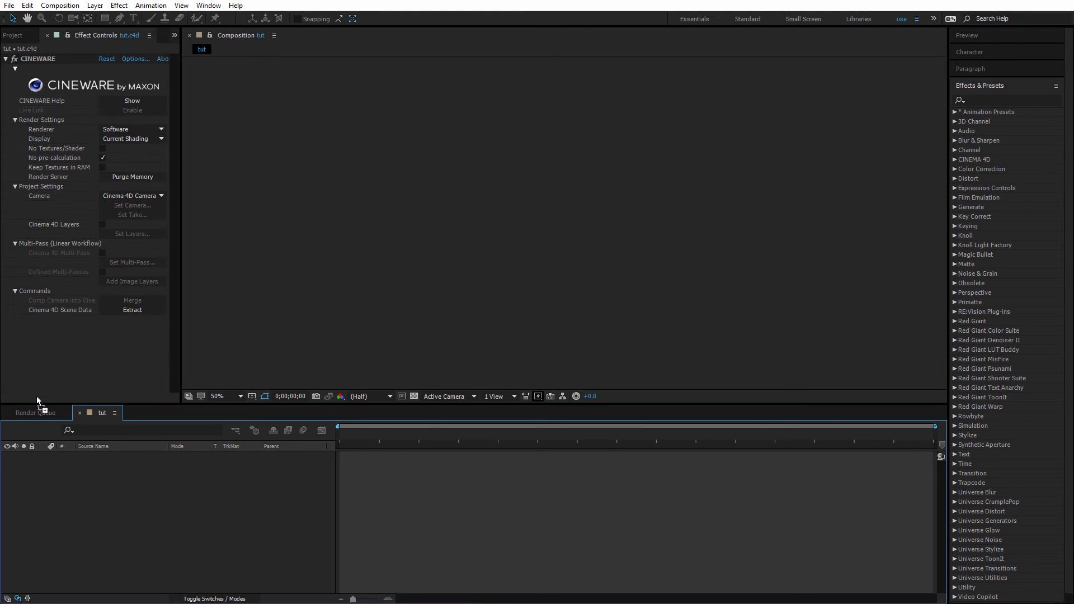
{"action": "left_click_drag", "start_coordinate": [523, 440], "coordinate": [528, 440]}
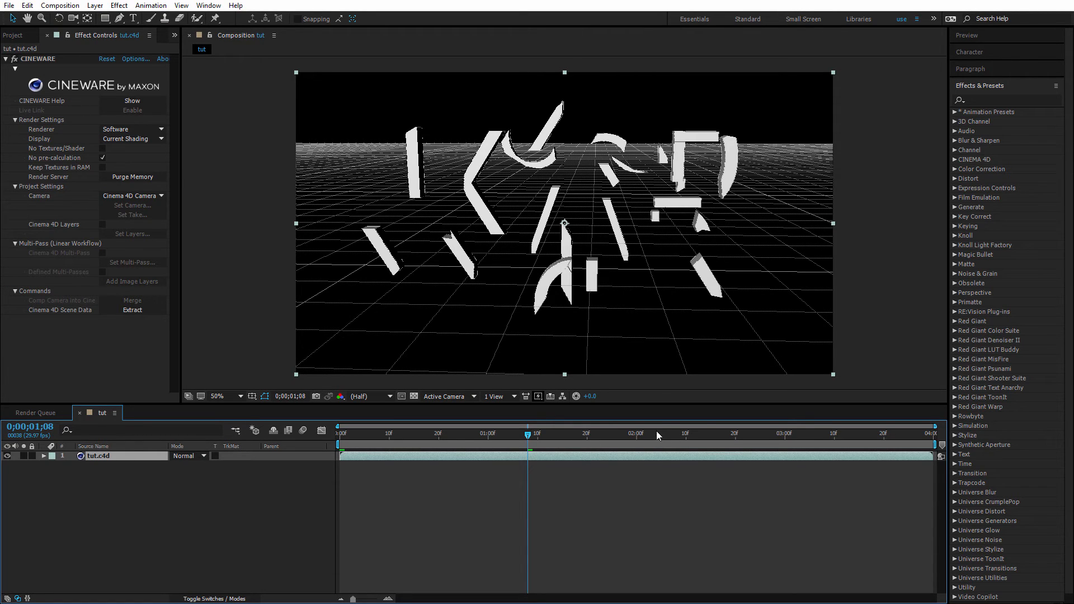
{"action": "left_click_drag", "start_coordinate": [657, 432], "coordinate": [755, 432]}
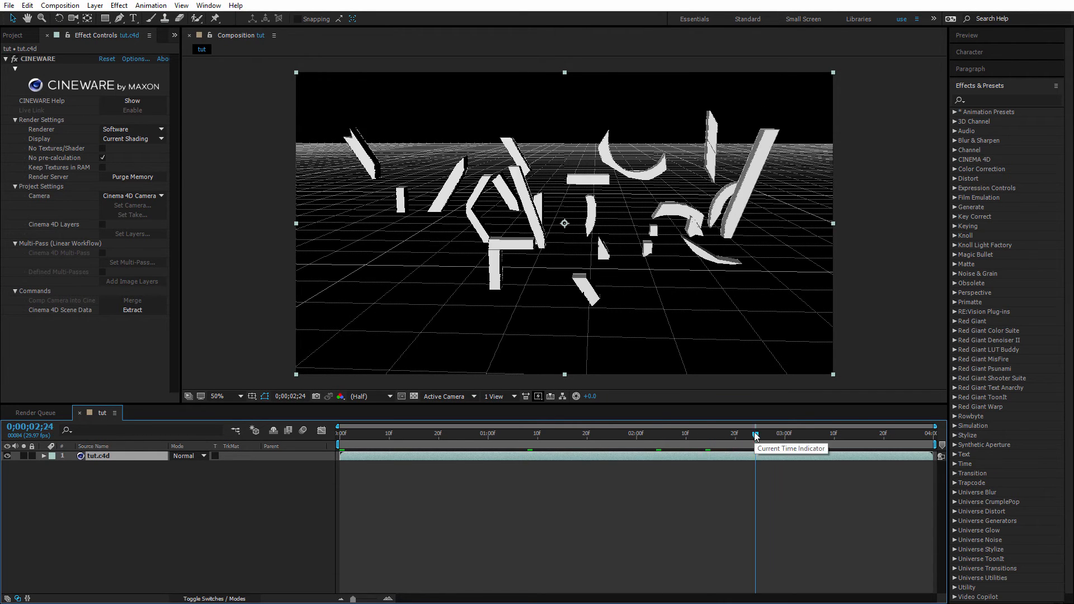
{"action": "left_click", "coordinate": [809, 433]}
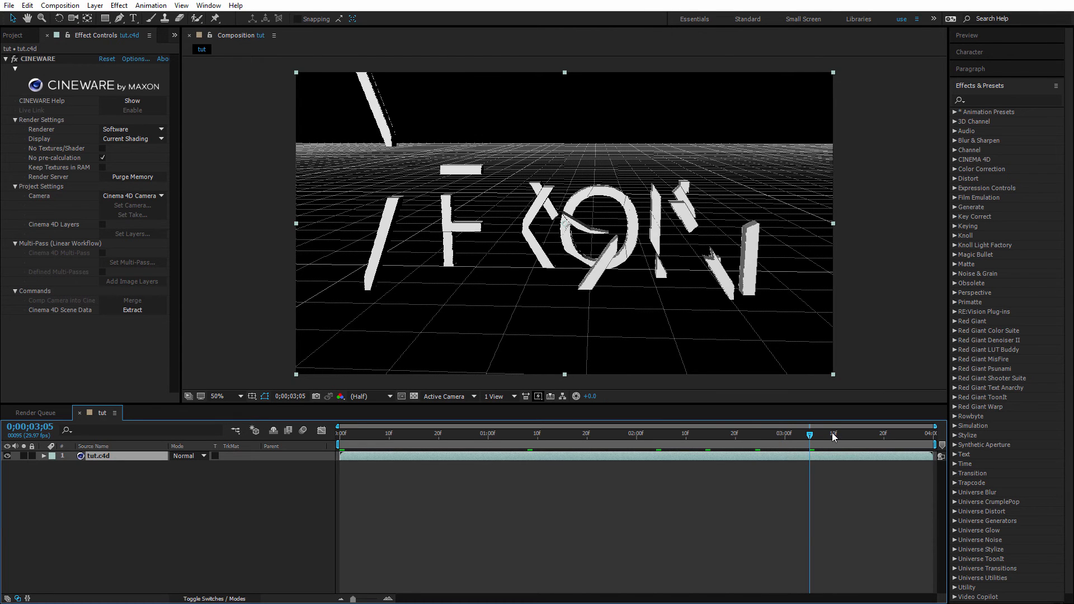
{"action": "left_click_drag", "start_coordinate": [833, 436], "coordinate": [850, 435]}
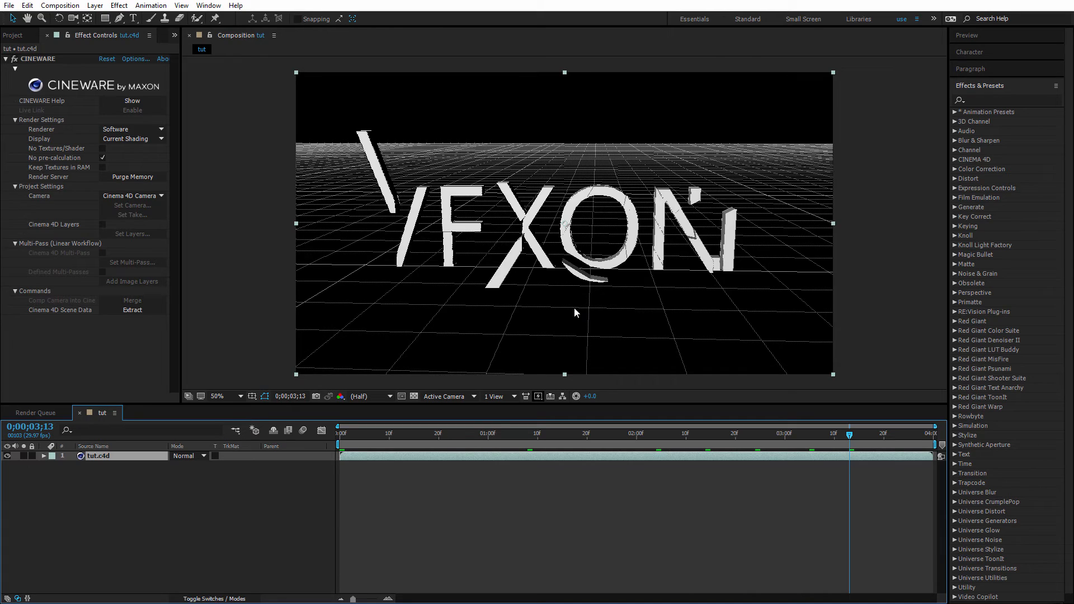
Switch back to Cinema 4D and create a second material with a pure red colour, R 255, G 0, B 0.
{"action": "key", "text": "alt+Tab"}
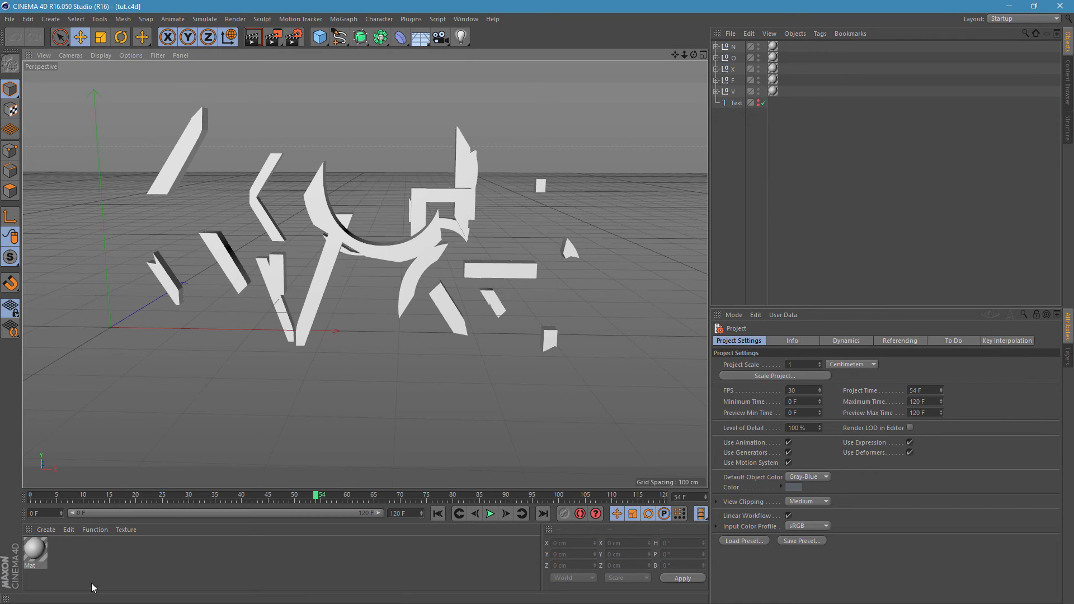
{"action": "double_click", "coordinate": [59, 554]}
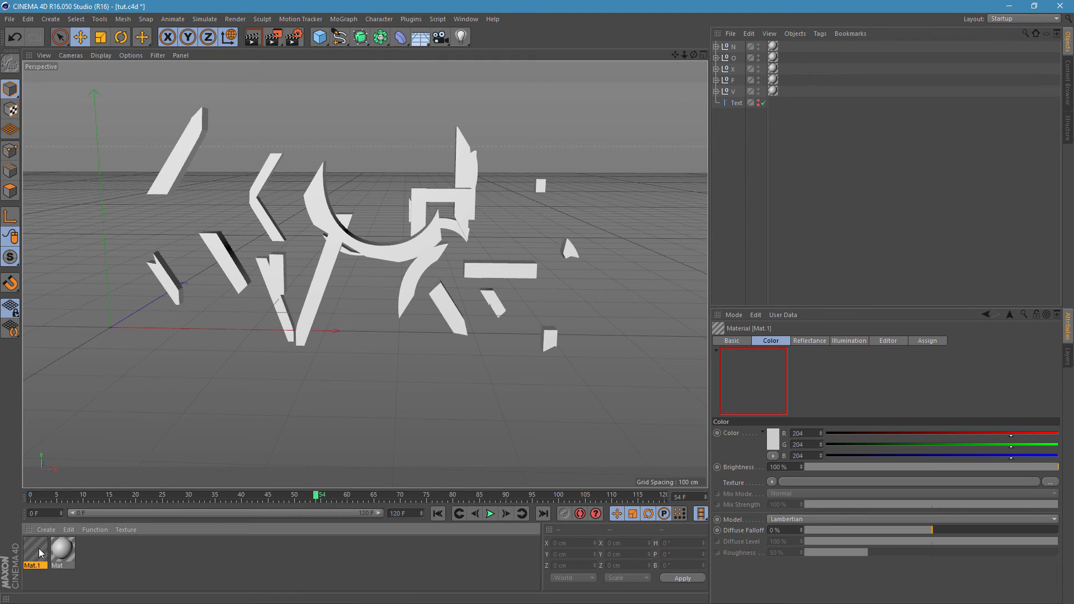
{"action": "double_click", "coordinate": [43, 557]}
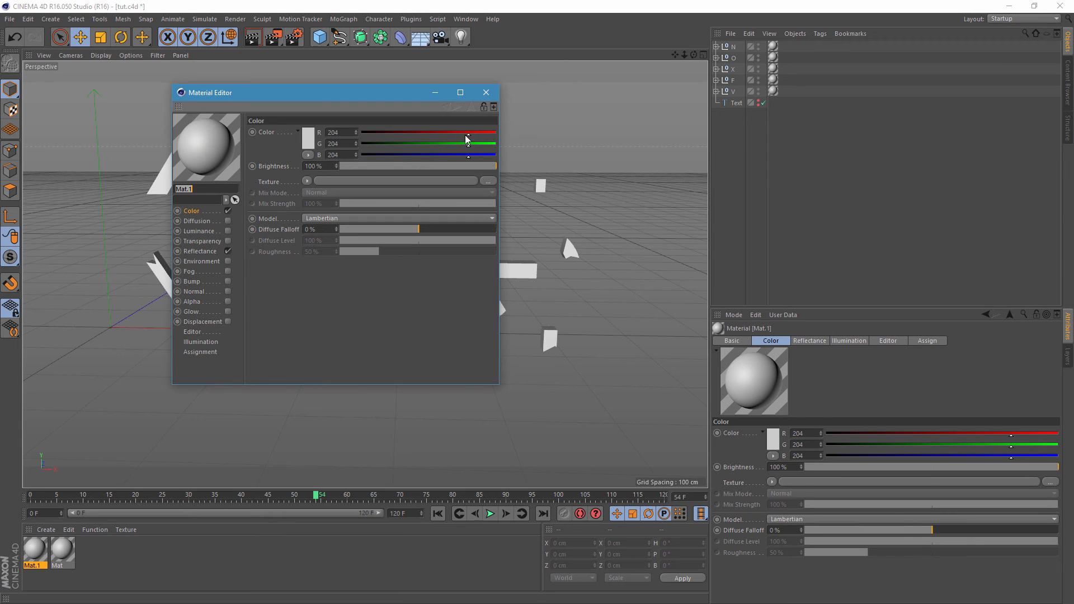
{"action": "left_click_drag", "start_coordinate": [469, 135], "coordinate": [540, 136]}
{"action": "left_click_drag", "start_coordinate": [422, 146], "coordinate": [334, 156]}
{"action": "left_click", "coordinate": [487, 92]}
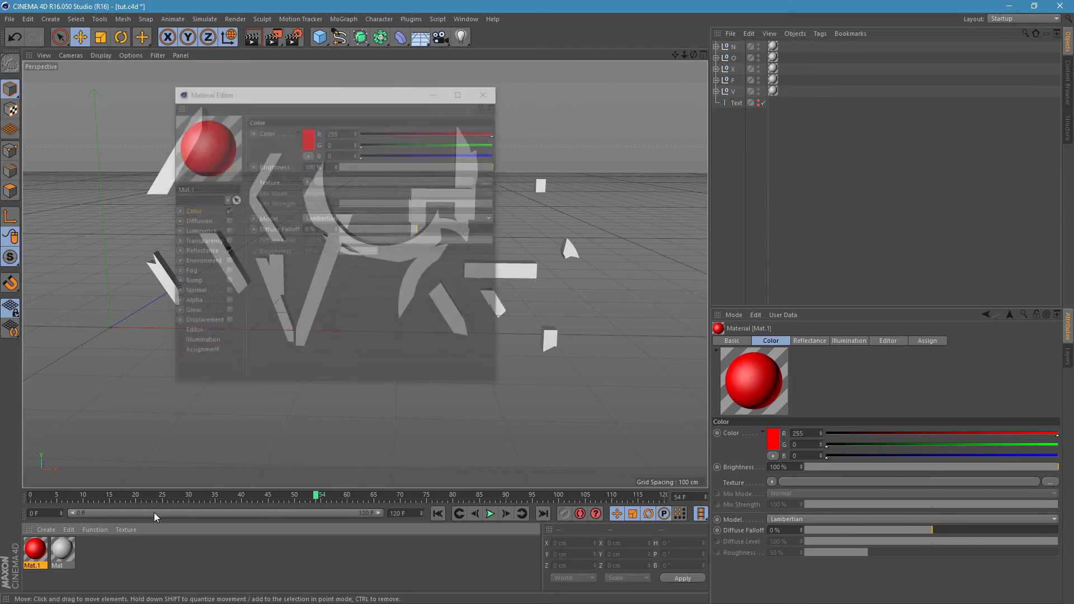
Apply the red material to all five letter groups, delete their remaining grey material tags and save the project.
{"action": "left_click_drag", "start_coordinate": [37, 550], "coordinate": [786, 70]}
{"action": "key", "text": "ctrl+z"}
{"action": "left_click_drag", "start_coordinate": [785, 69], "coordinate": [784, 48], "text": "ctrl"}
{"action": "left_click", "coordinate": [774, 48]}
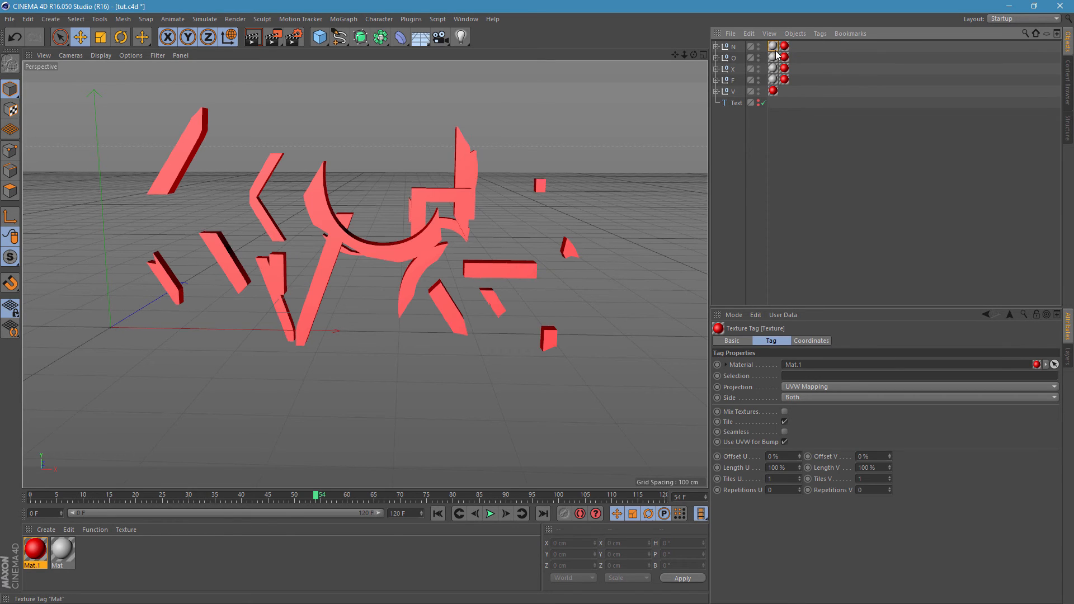
{"action": "left_click", "coordinate": [775, 83], "text": "shift"}
{"action": "key", "text": "Delete"}
{"action": "key", "text": "ctrl+s"}
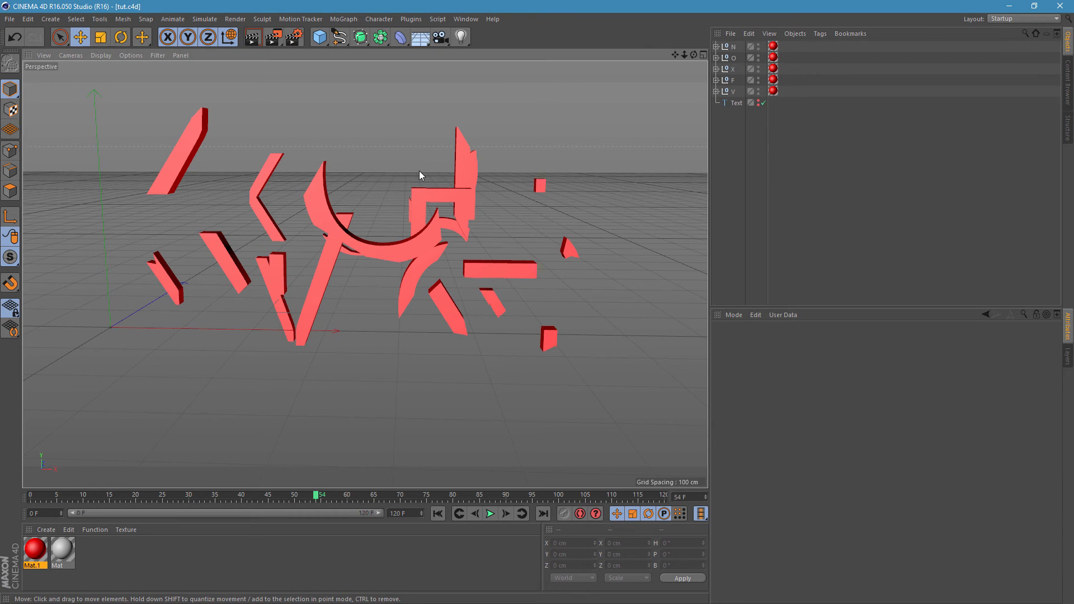
Switch to After Effects, preview frames with the Cineware renderer on Standard (Final), and return the renderer to Software.
{"action": "key", "text": "alt+Tab"}
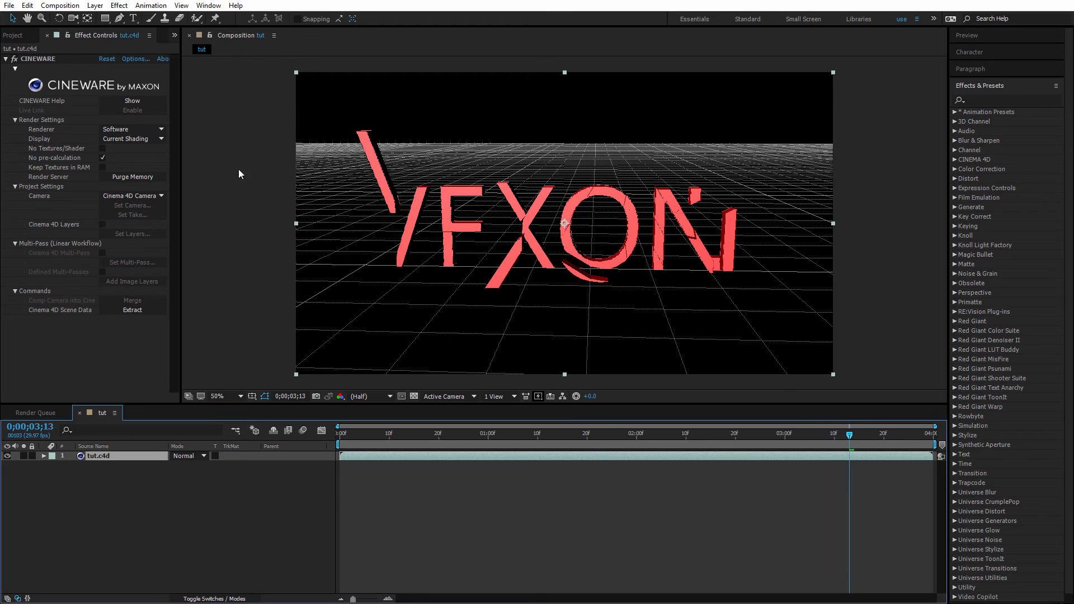
{"action": "left_click", "coordinate": [161, 130]}
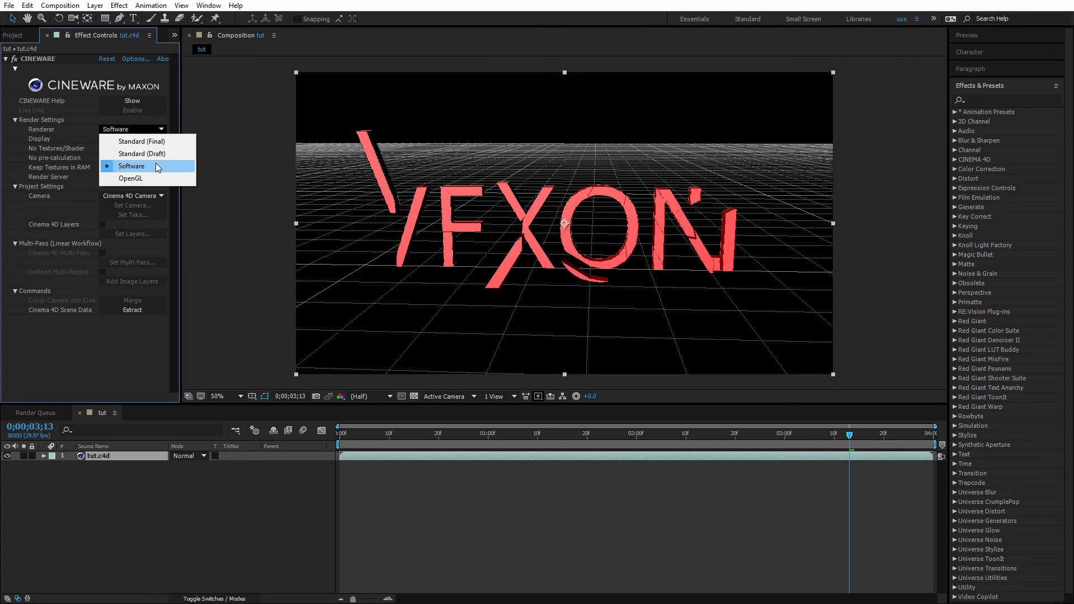
{"action": "left_click", "coordinate": [145, 142]}
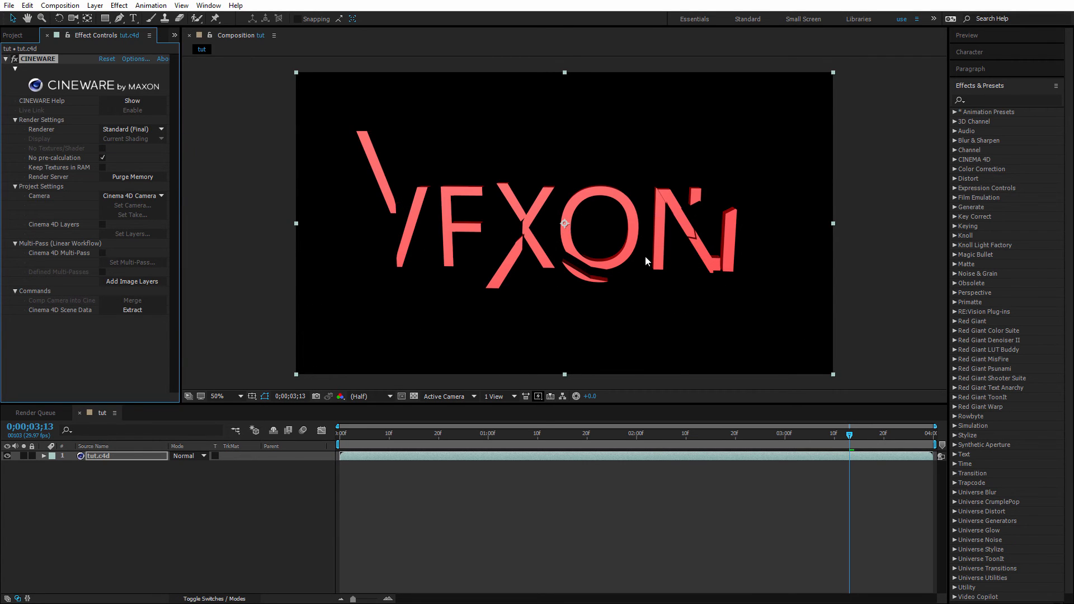
{"action": "left_click", "coordinate": [724, 438]}
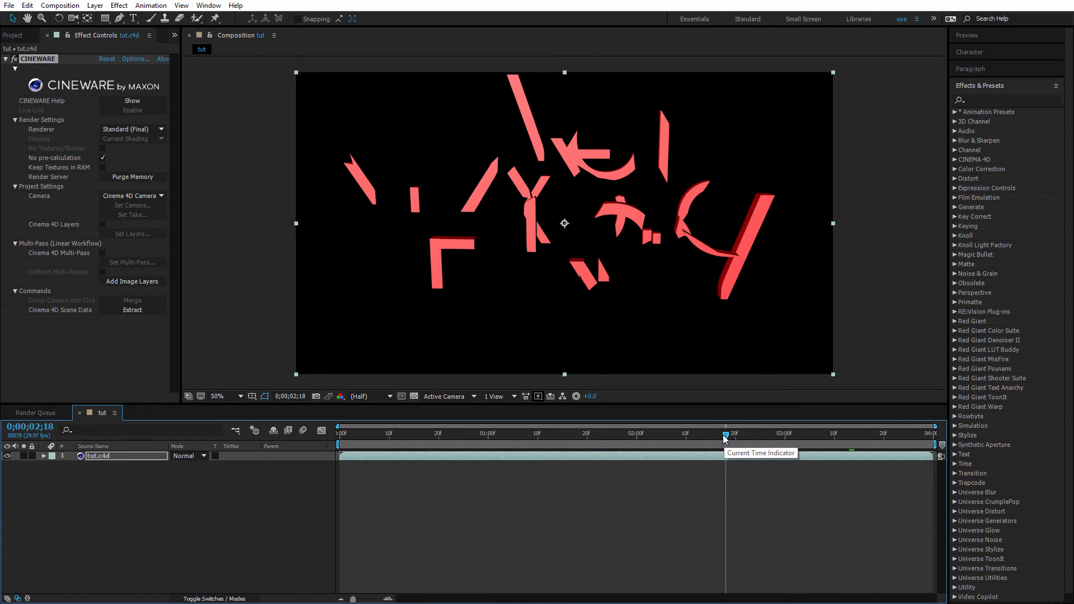
{"action": "left_click", "coordinate": [577, 434]}
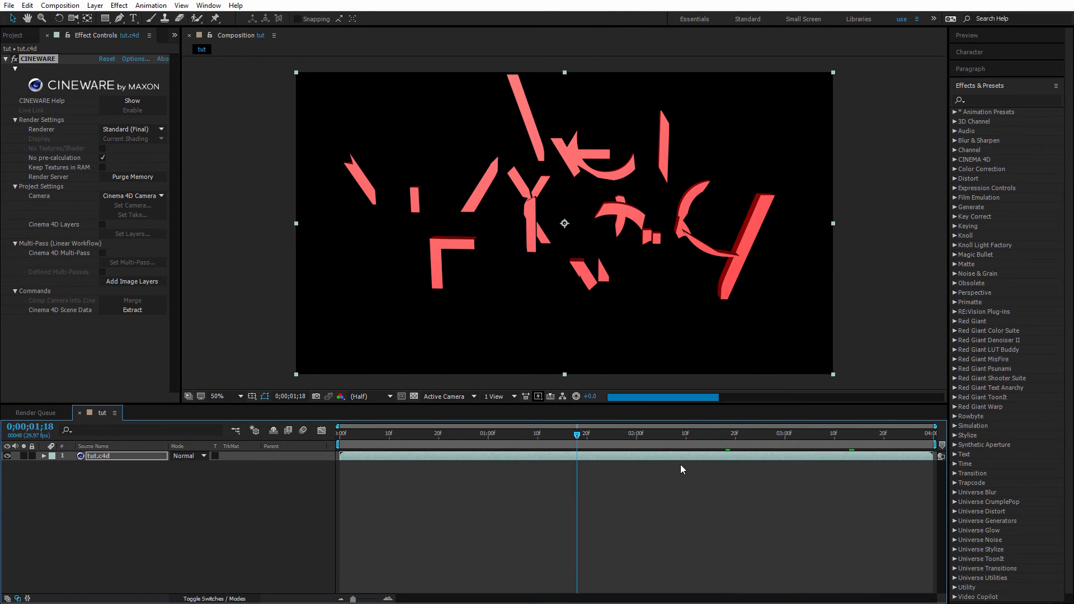
{"action": "left_click", "coordinate": [132, 129]}
{"action": "left_click", "coordinate": [132, 166]}
Create a black 1920 x 1080 px solid layer named Particles.
{"action": "right_click", "coordinate": [169, 498]}
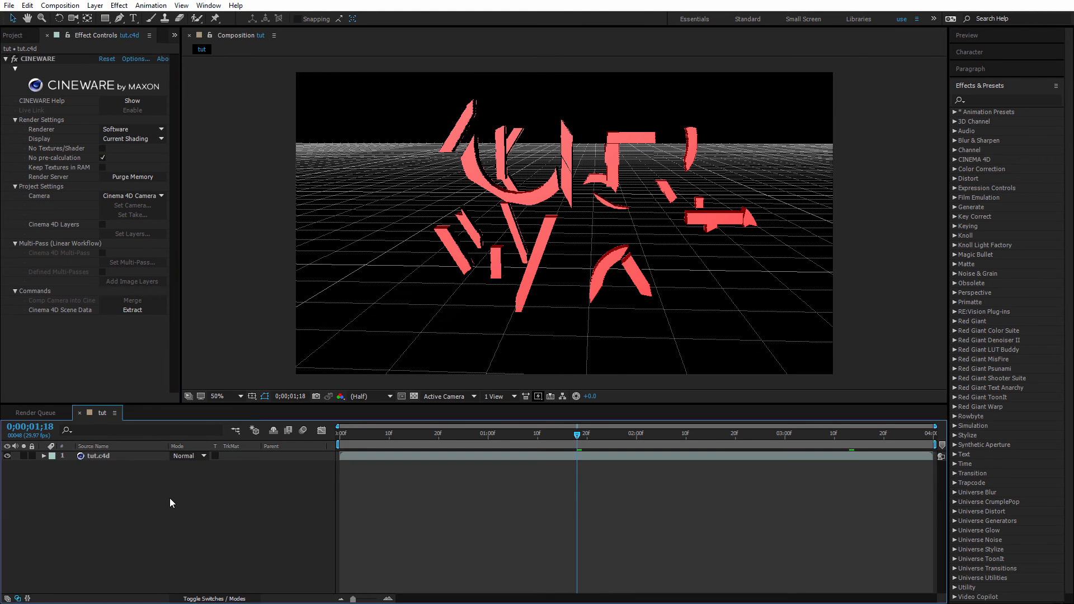
{"action": "mouse_move", "coordinate": [188, 401]}
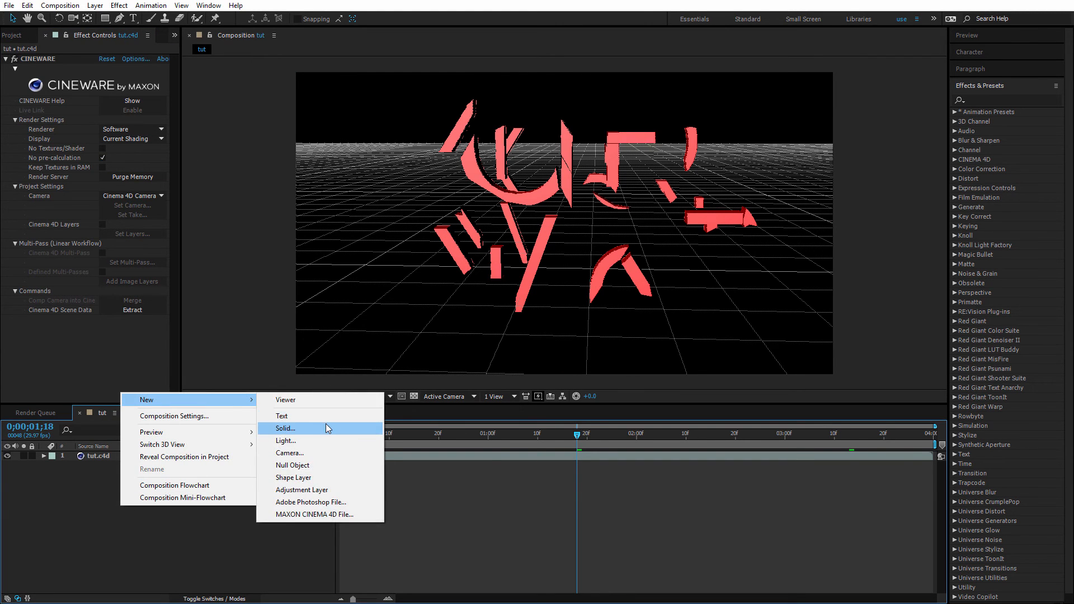
{"action": "left_click", "coordinate": [326, 428]}
{"action": "type", "text": "Particles"}
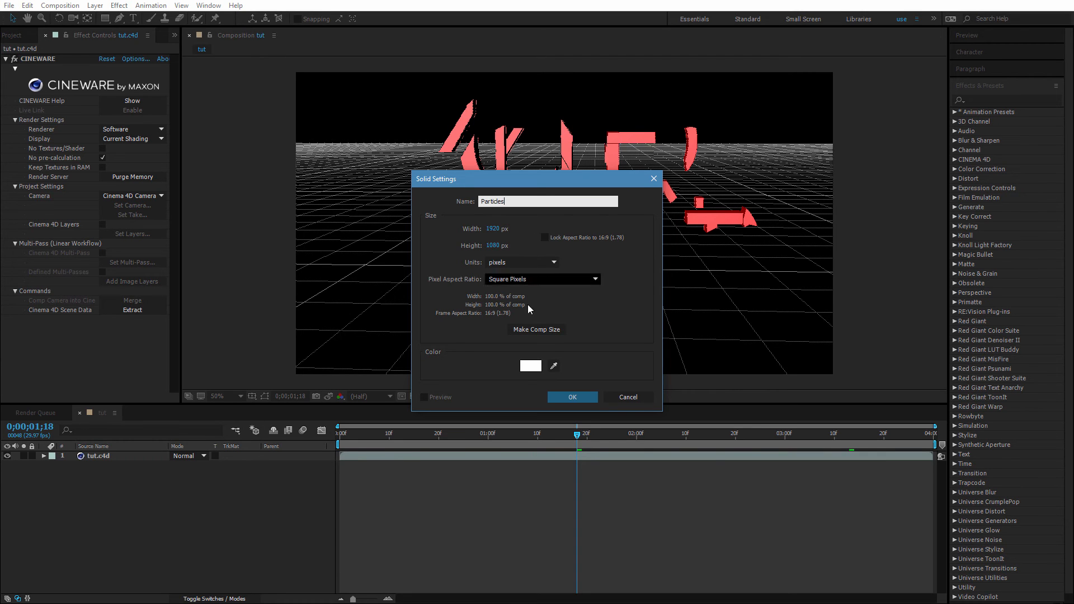
{"action": "left_click", "coordinate": [526, 368]}
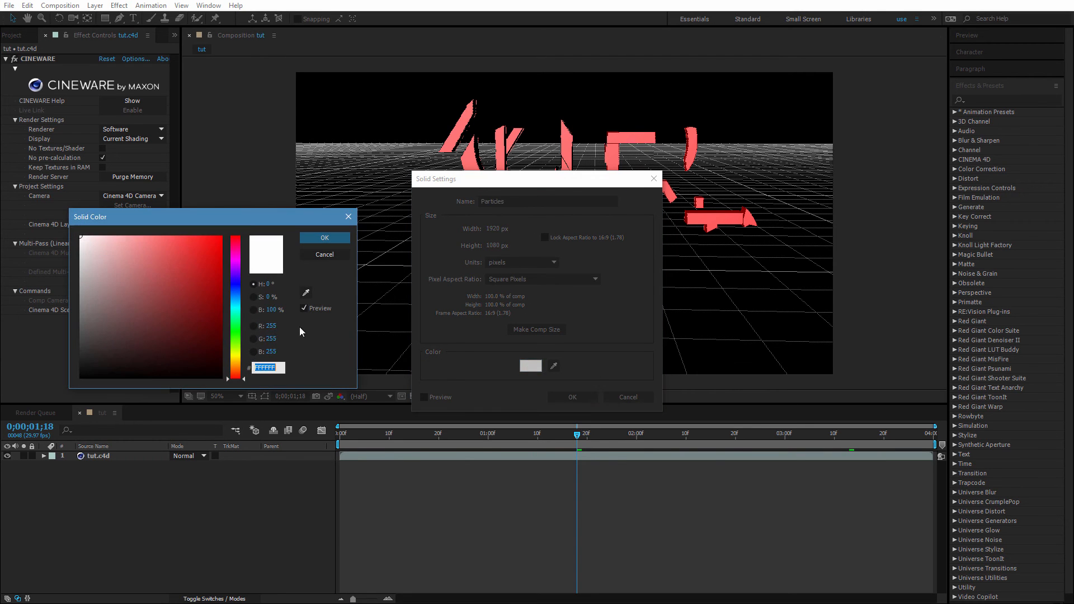
{"action": "left_click", "coordinate": [80, 378]}
{"action": "left_click", "coordinate": [331, 240]}
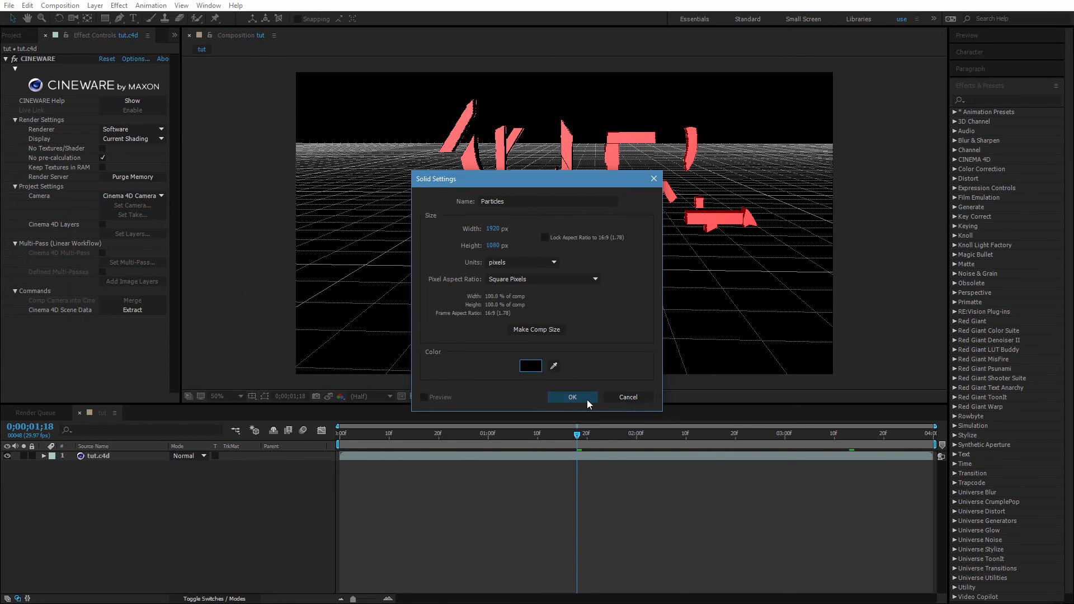
{"action": "left_click", "coordinate": [582, 398]}
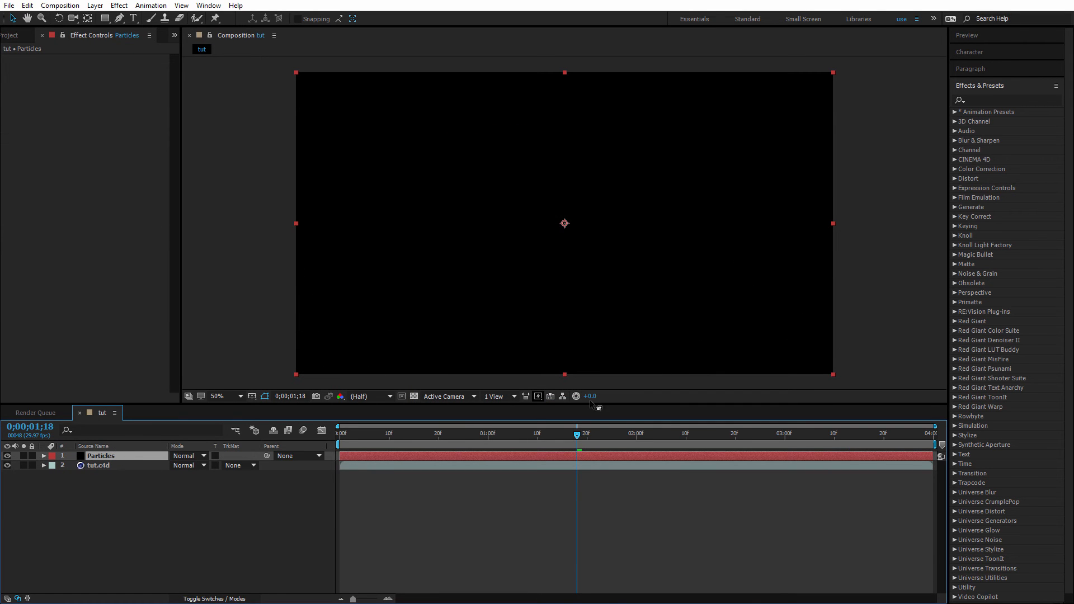
Apply the Trapcode Particular effect to the Particles solid and place that layer below tut.c4d.
{"action": "left_click", "coordinate": [975, 101]}
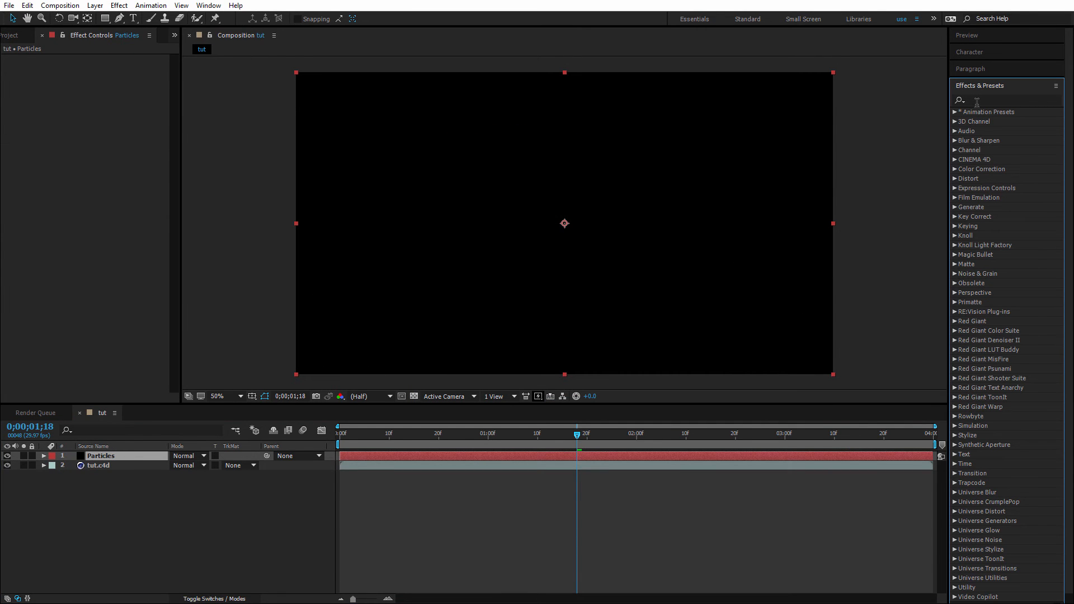
{"action": "left_click", "coordinate": [992, 99]}
{"action": "type", "text": "partic"}
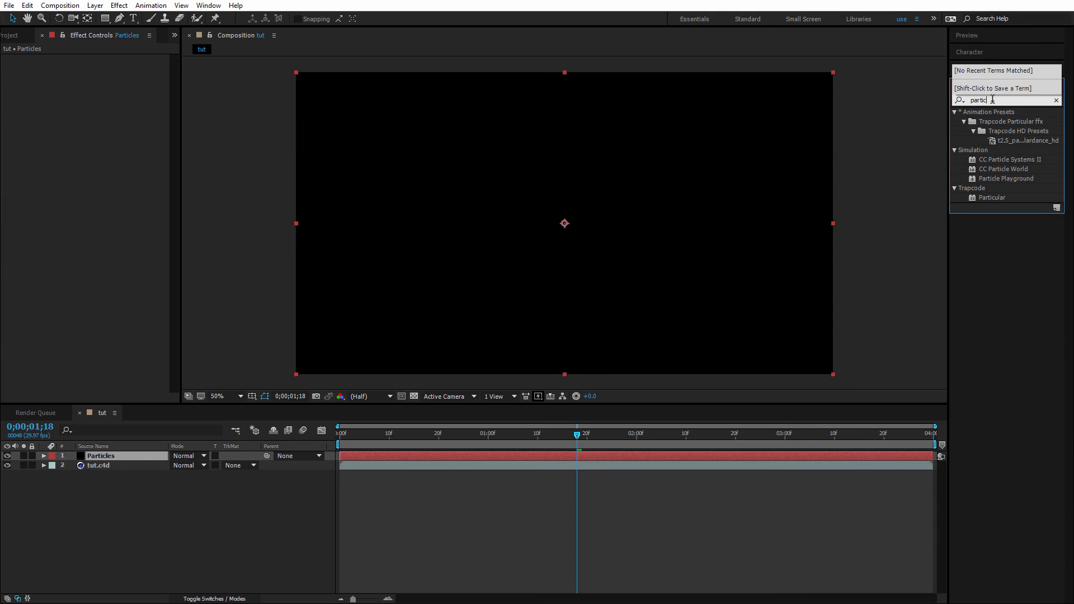
{"action": "left_click", "coordinate": [995, 198]}
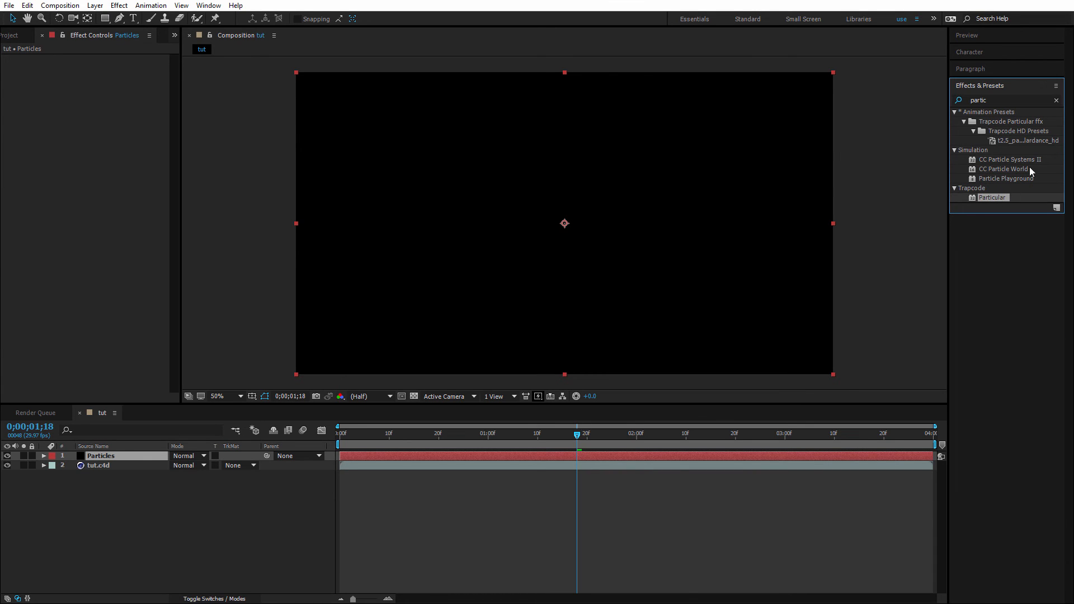
{"action": "left_click_drag", "start_coordinate": [996, 200], "coordinate": [125, 476]}
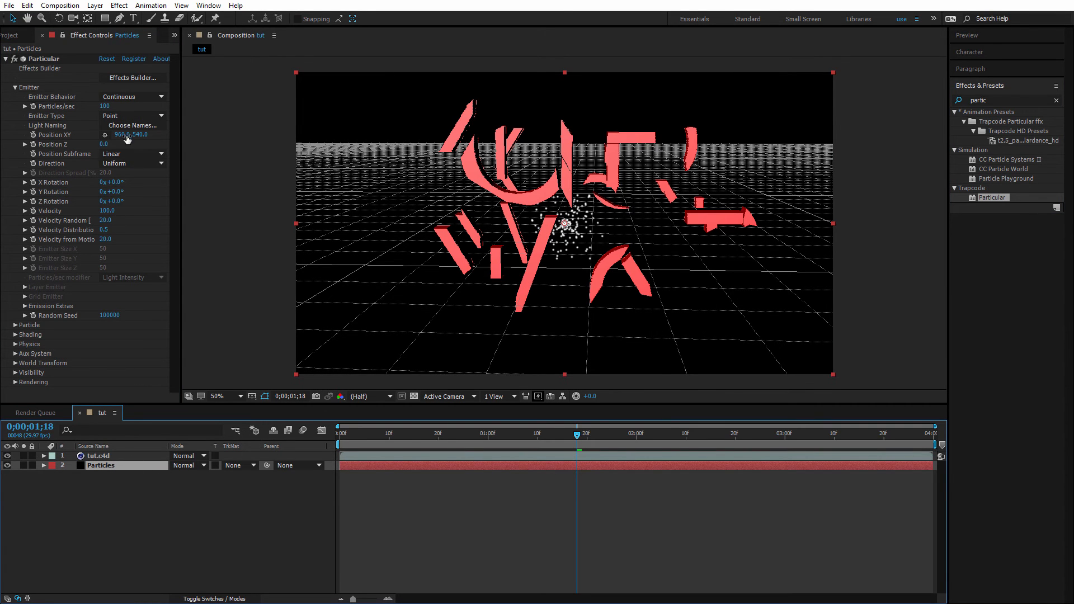
Set Particular's emitter type to Box.
{"action": "left_click", "coordinate": [128, 154]}
{"action": "left_click", "coordinate": [119, 116]}
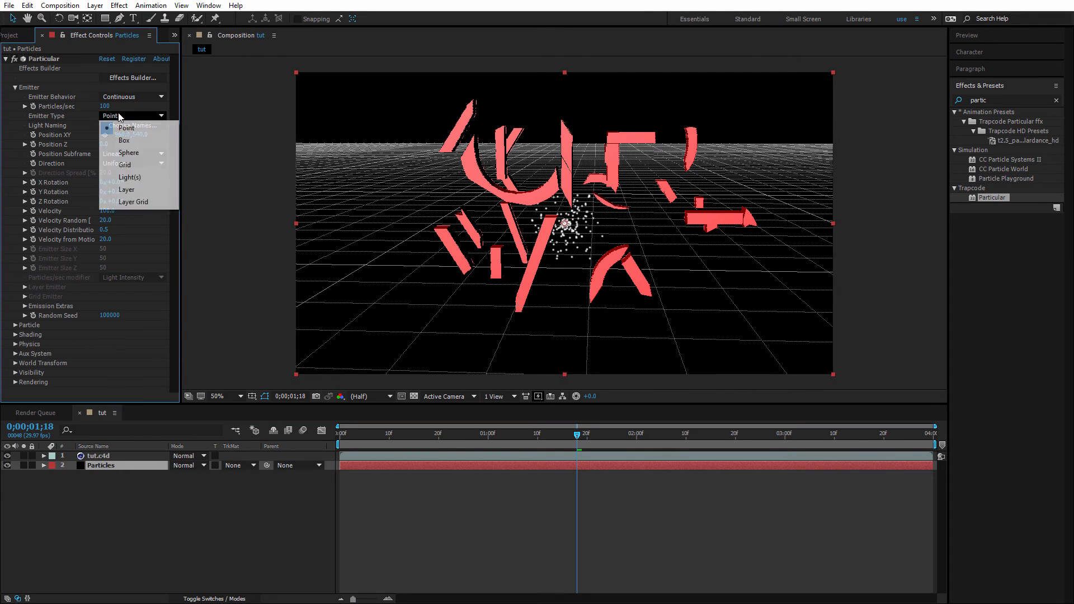
{"action": "left_click", "coordinate": [125, 141]}
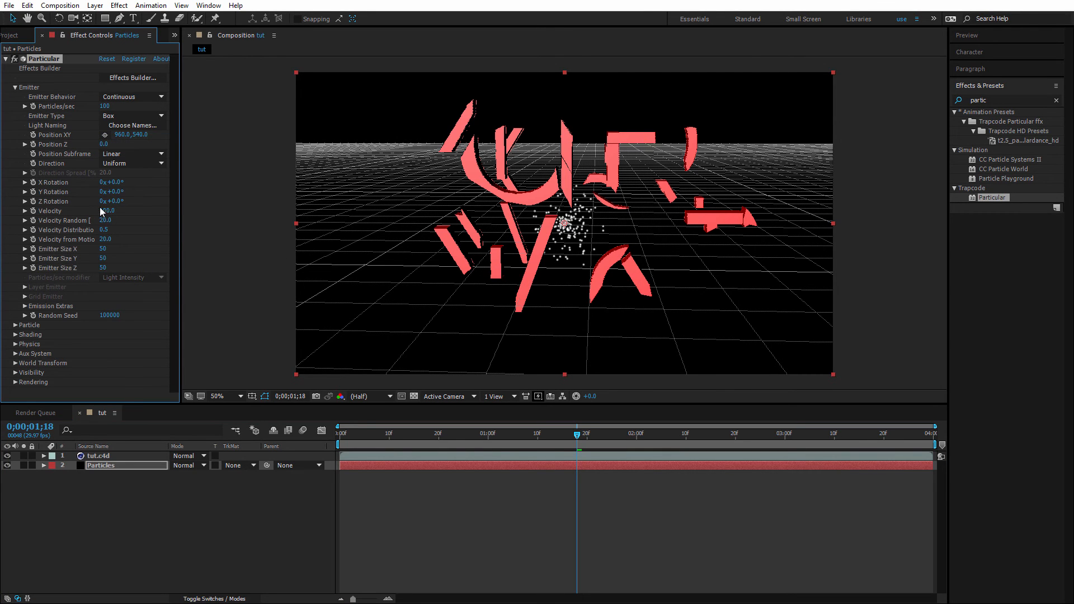
Enlarge Particular's emitter to about 1248 in X, 1079 in Y and 1525 in Z, and preview the spread at other frames.
{"action": "left_click_drag", "start_coordinate": [102, 249], "coordinate": [212, 249]}
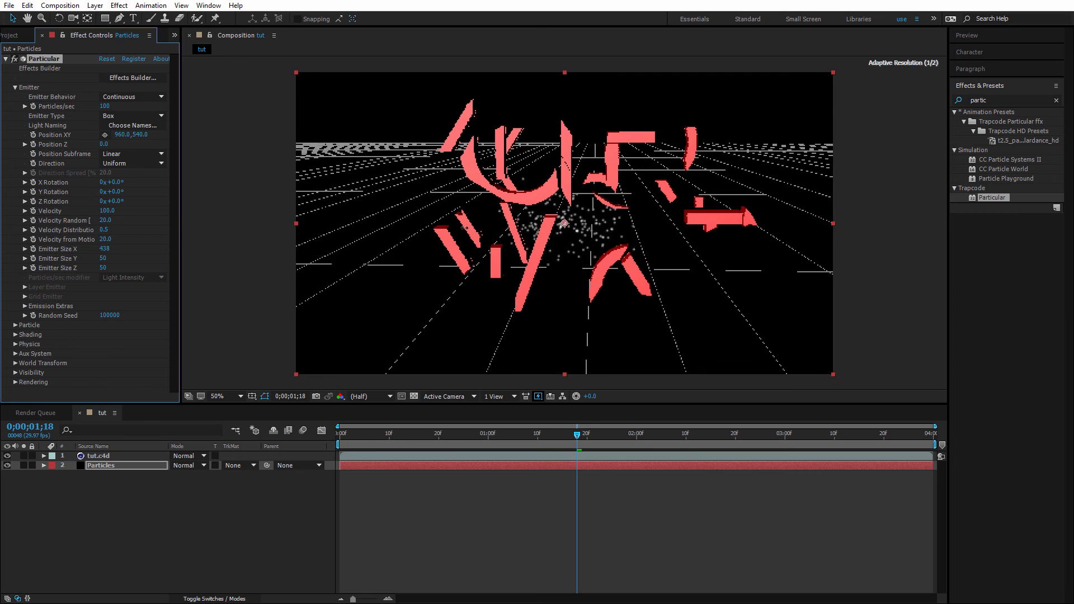
{"action": "left_click_drag", "start_coordinate": [465, 228], "coordinate": [775, 229]}
{"action": "left_click_drag", "start_coordinate": [103, 259], "coordinate": [653, 233]}
{"action": "left_click_drag", "start_coordinate": [102, 268], "coordinate": [658, 169]}
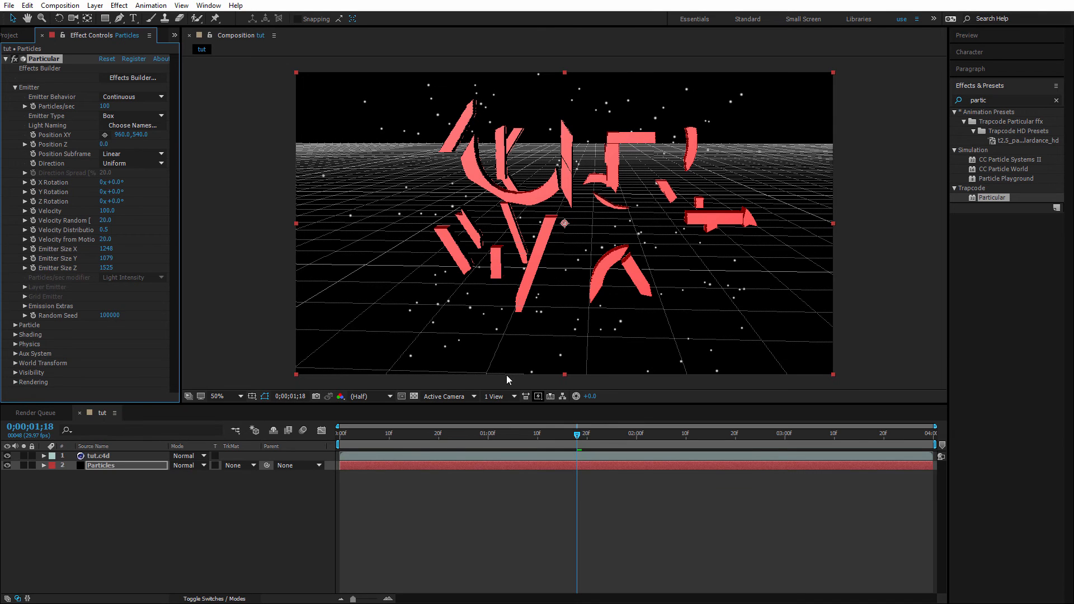
{"action": "left_click", "coordinate": [523, 437]}
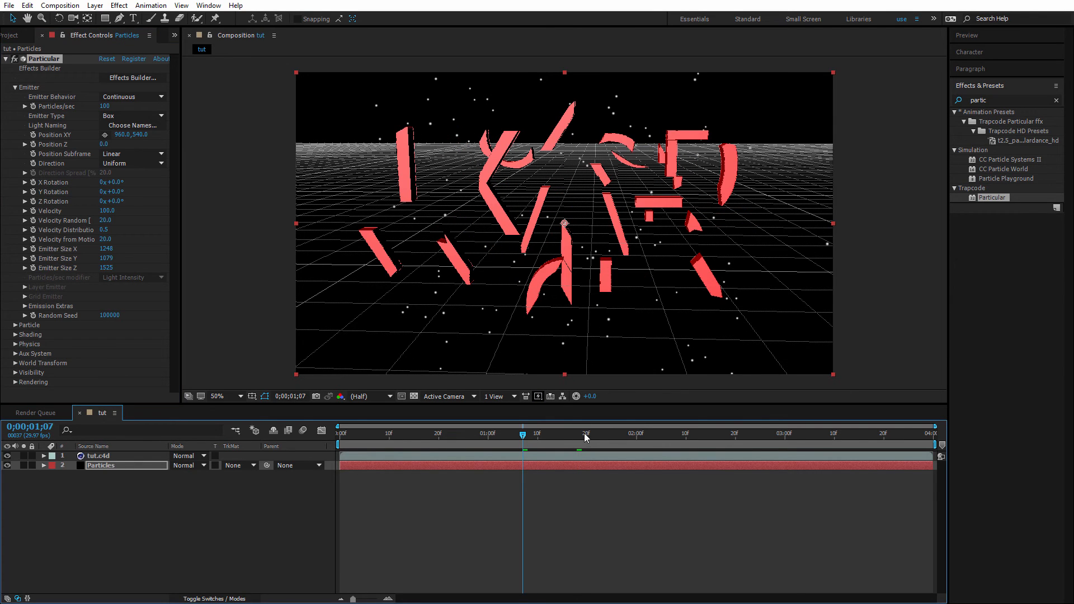
{"action": "left_click", "coordinate": [607, 436]}
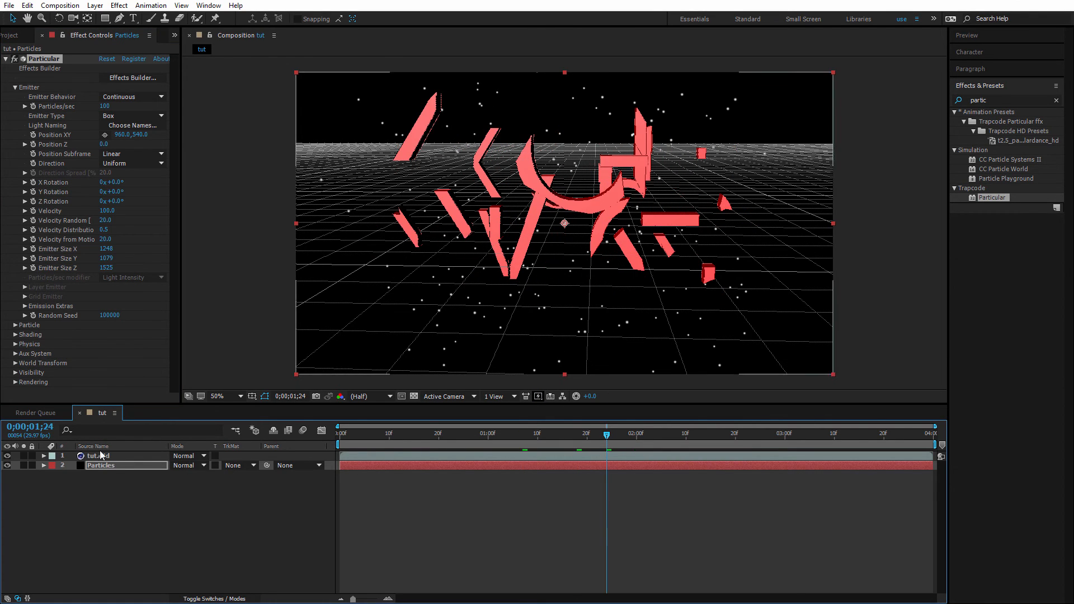
Add the tut composition to the render queue and return to its timeline.
{"action": "left_click", "coordinate": [14, 35]}
{"action": "left_click", "coordinate": [67, 147]}
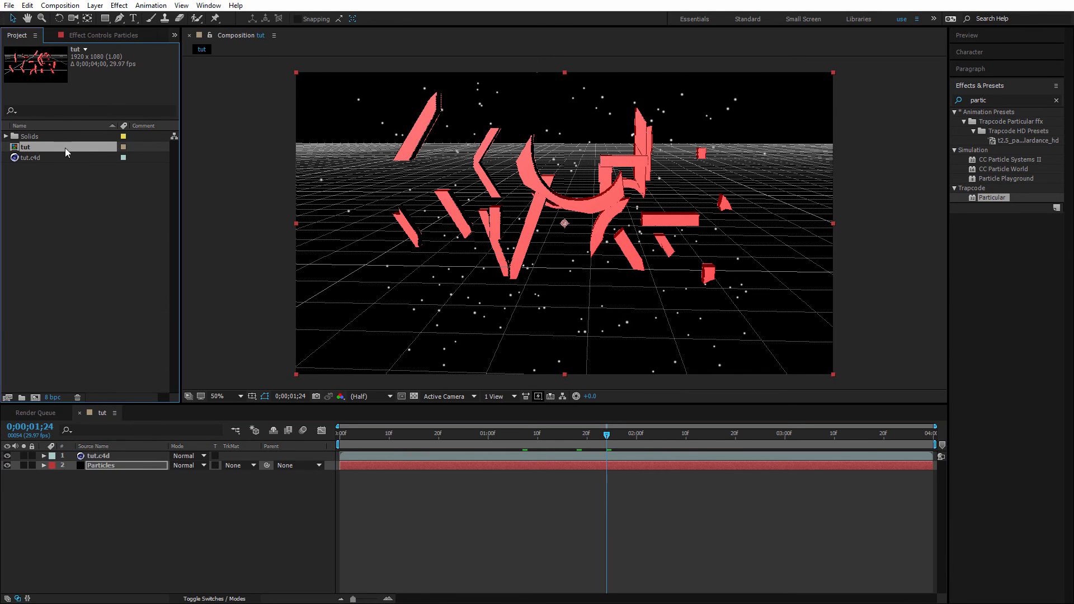
{"action": "left_click", "coordinate": [35, 413]}
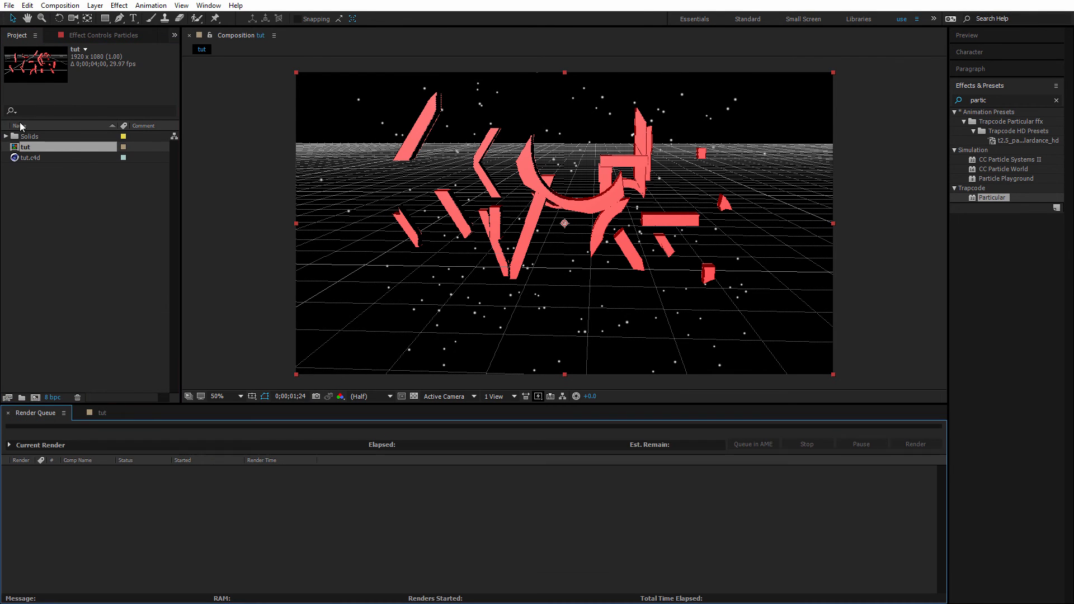
{"action": "left_click_drag", "start_coordinate": [27, 147], "coordinate": [573, 470]}
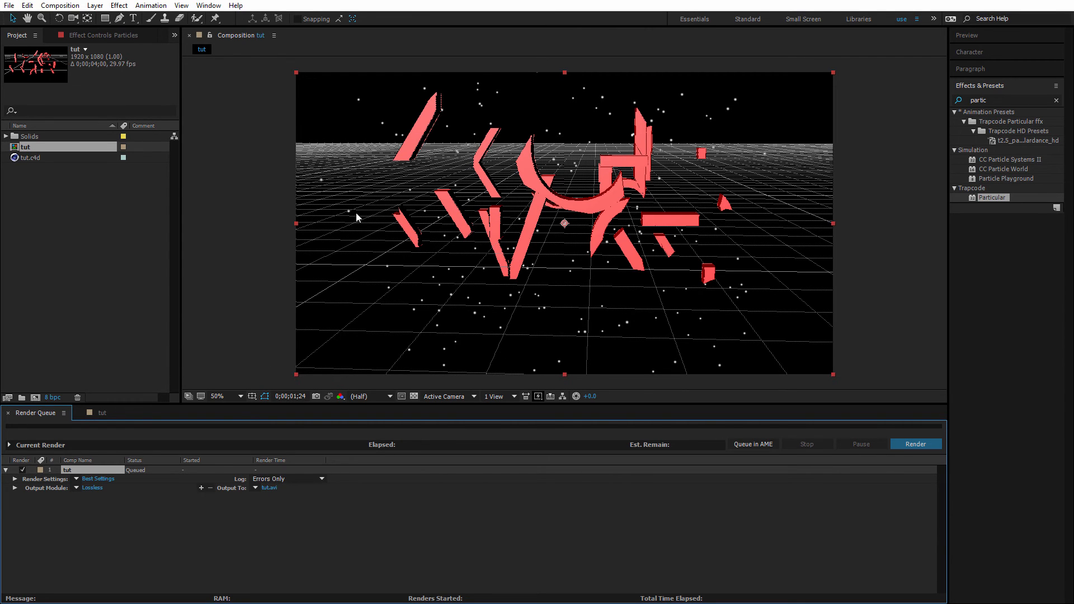
{"action": "left_click", "coordinate": [101, 412]}
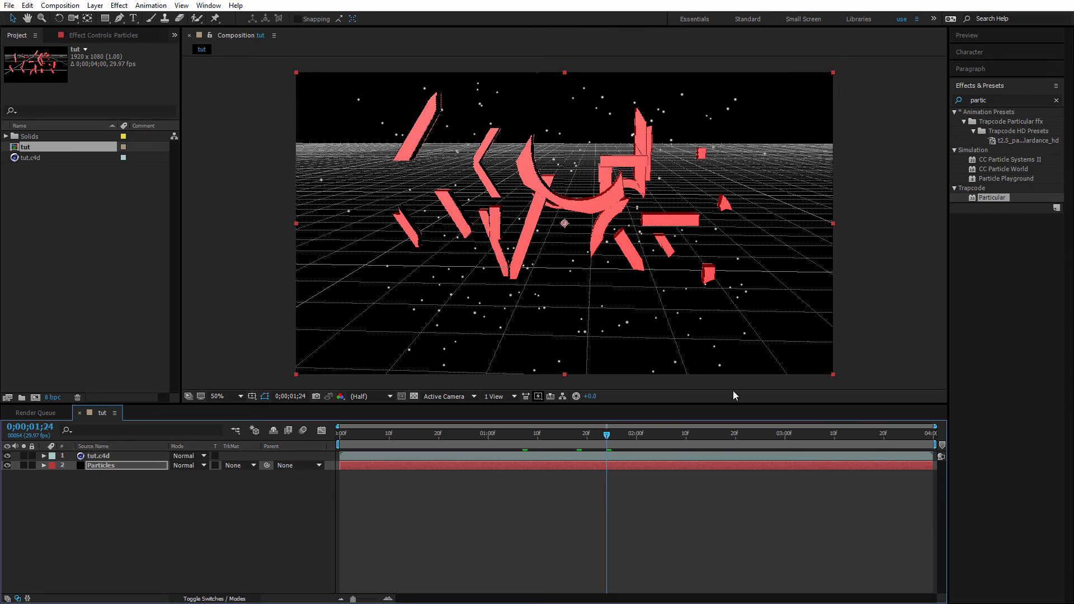
At 0;00;02;09, set the Cineware renderer of the tut.c4d layer to Standard (Final).
{"action": "left_click", "coordinate": [682, 433]}
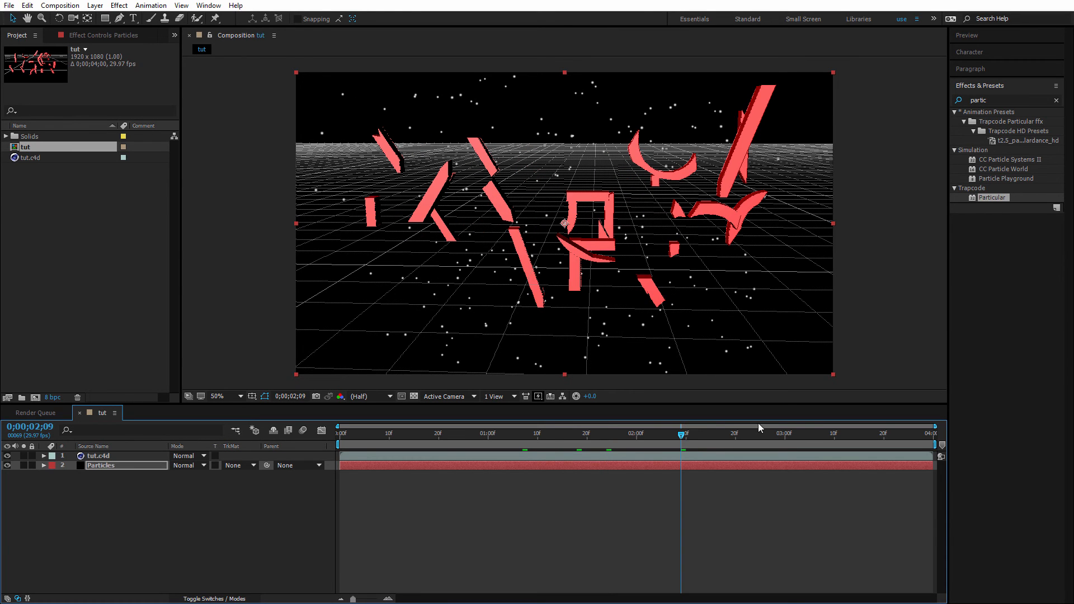
{"action": "left_click", "coordinate": [73, 37]}
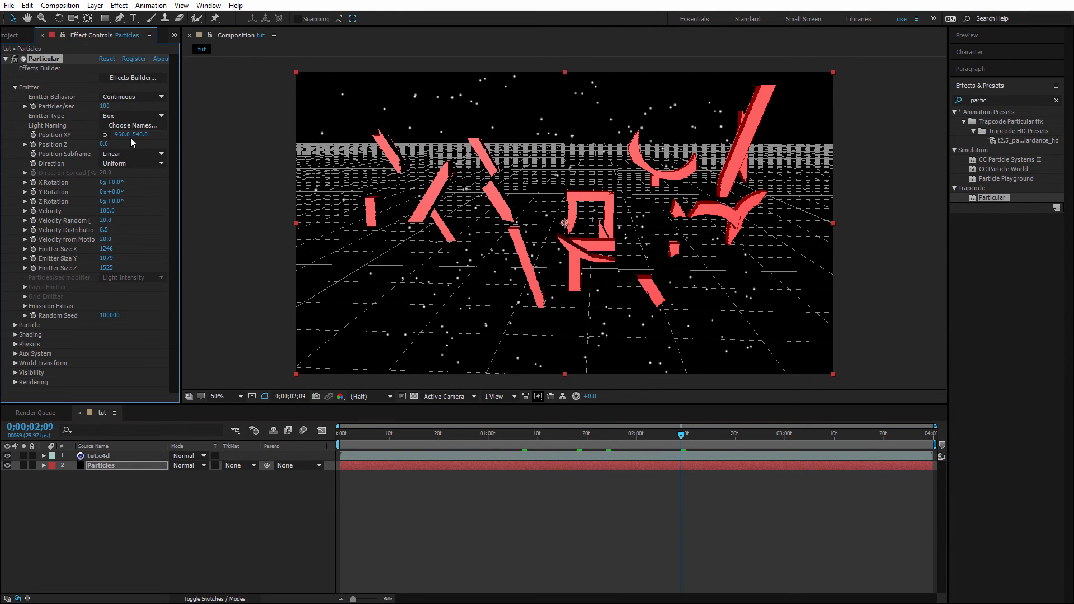
{"action": "left_click", "coordinate": [99, 456]}
{"action": "left_click", "coordinate": [126, 139]}
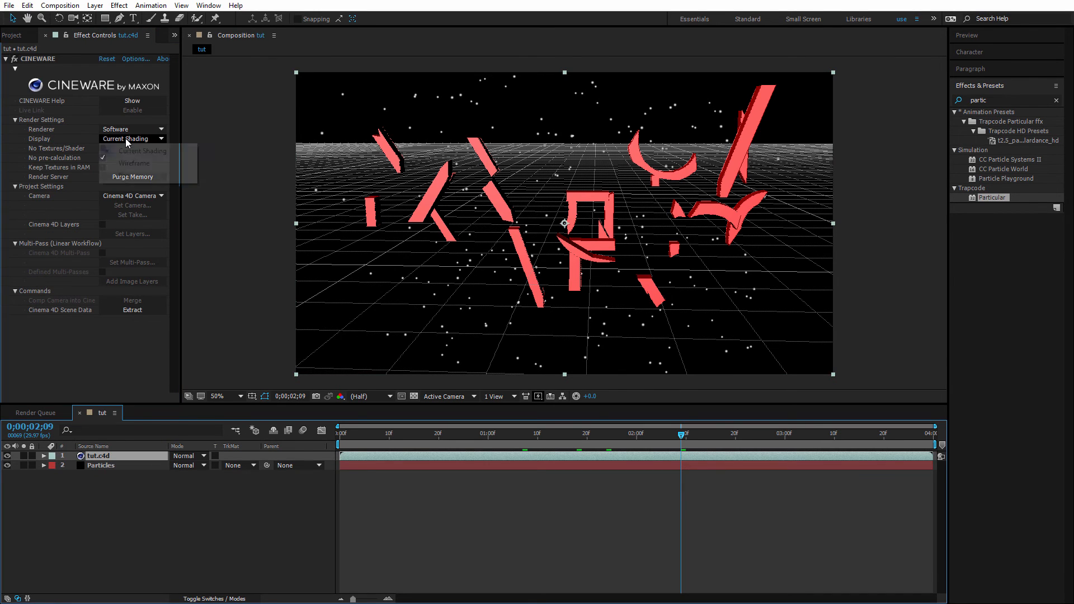
{"action": "left_click", "coordinate": [132, 129]}
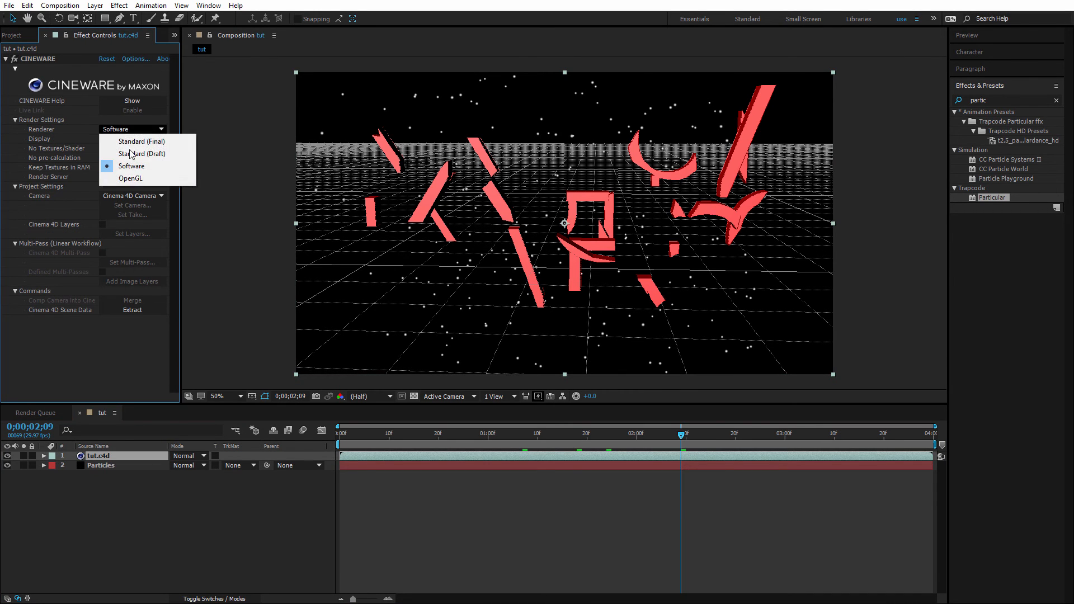
{"action": "left_click", "coordinate": [128, 139]}
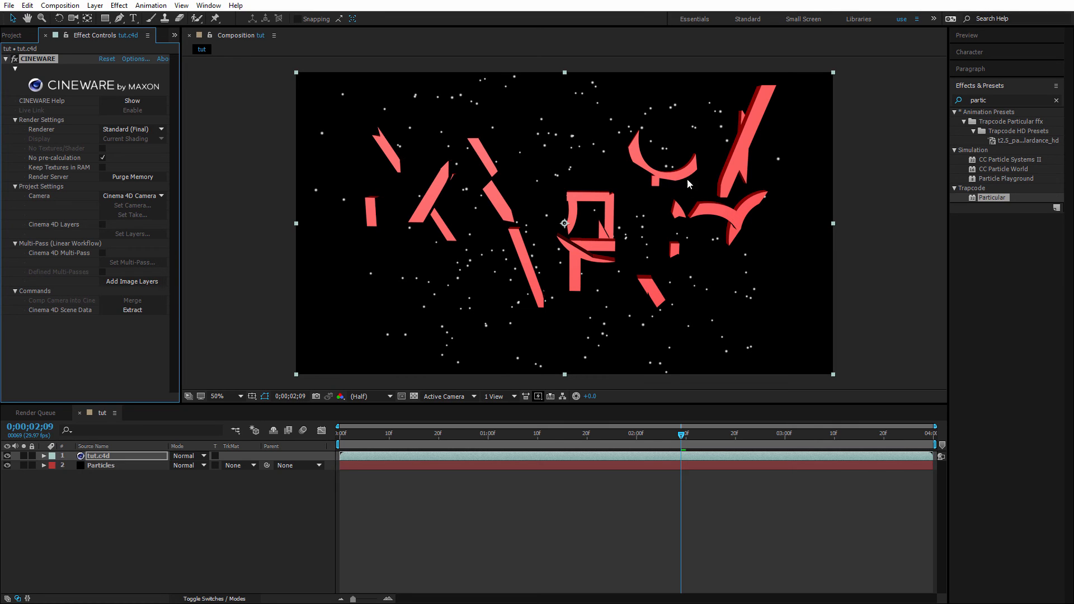
Create a black 1920 x 1080 px solid layer named Light.
{"action": "left_click", "coordinate": [102, 532]}
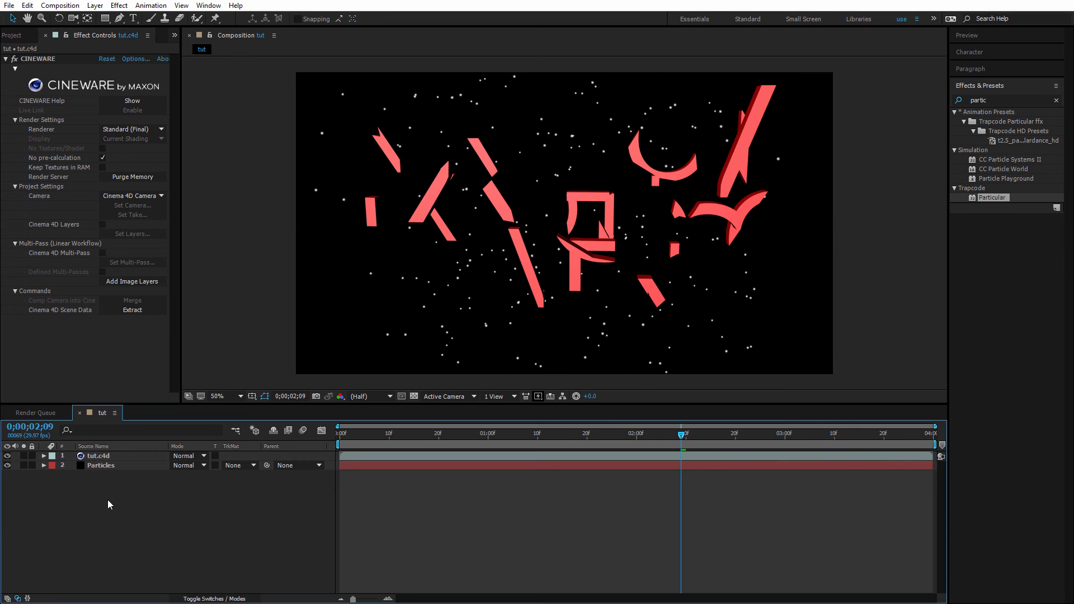
{"action": "right_click", "coordinate": [108, 502]}
{"action": "mouse_move", "coordinate": [210, 397]}
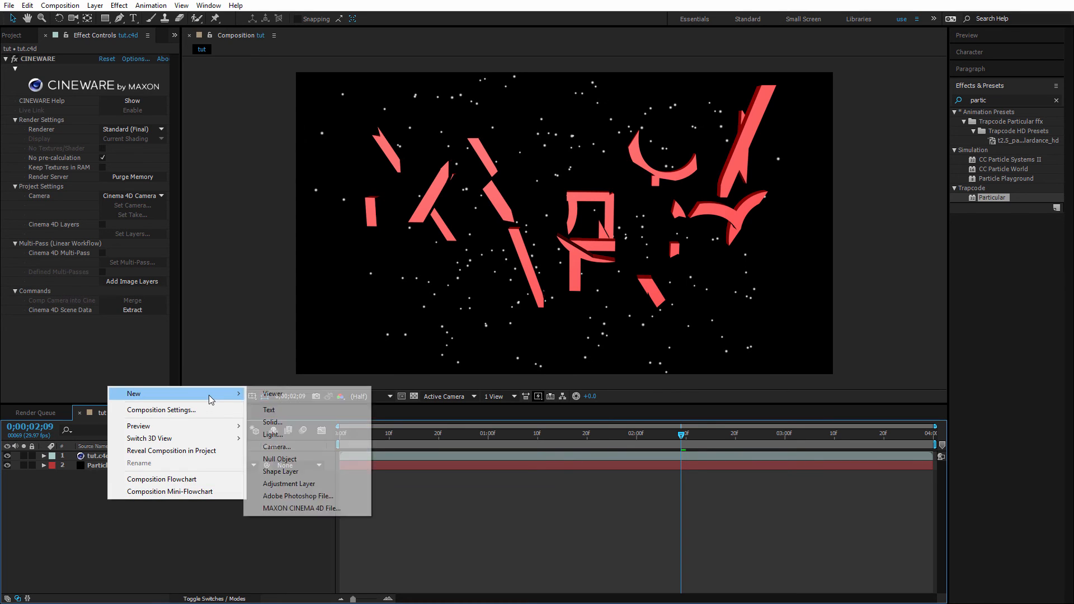
{"action": "left_click", "coordinate": [312, 427]}
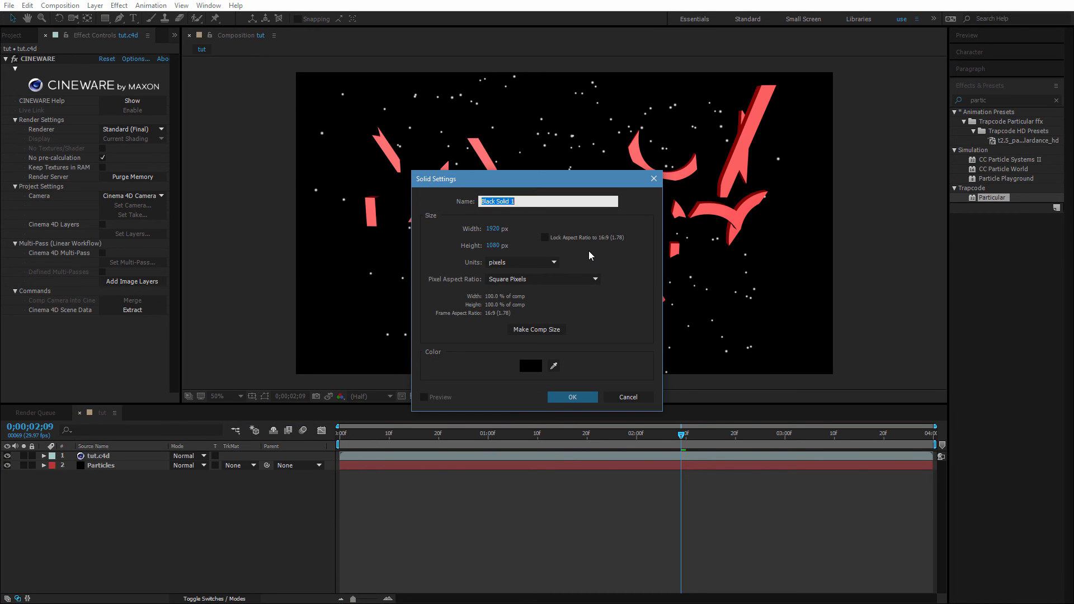
{"action": "type", "text": "Light"}
{"action": "key", "text": "Return"}
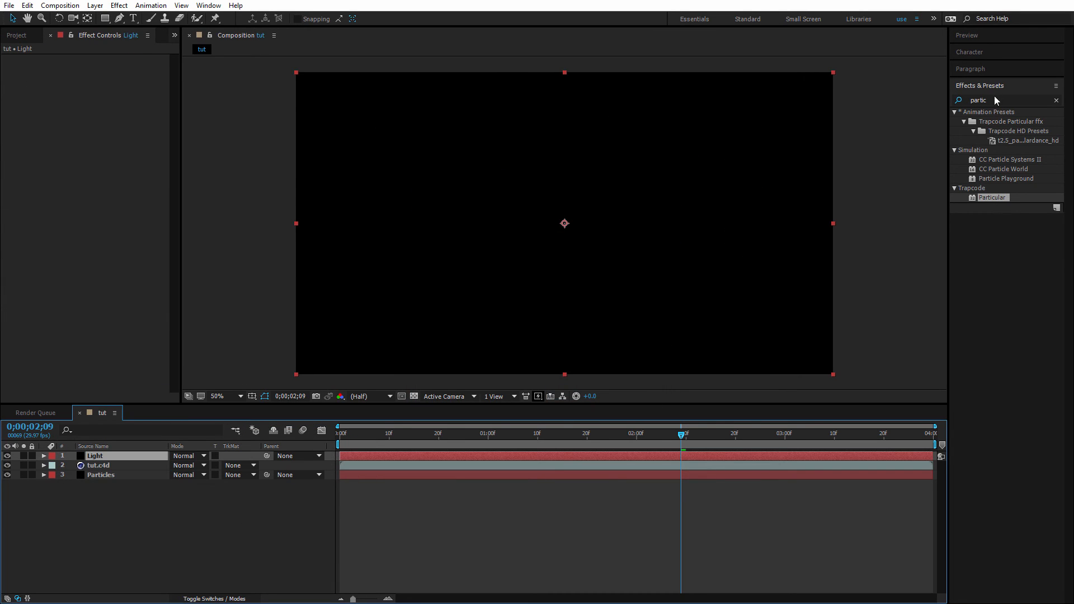
Find the Optical Flares effect and apply it to the Light solid.
{"action": "double_click", "coordinate": [995, 100]}
{"action": "type", "text": "opti"}
{"action": "left_click", "coordinate": [960, 101]}
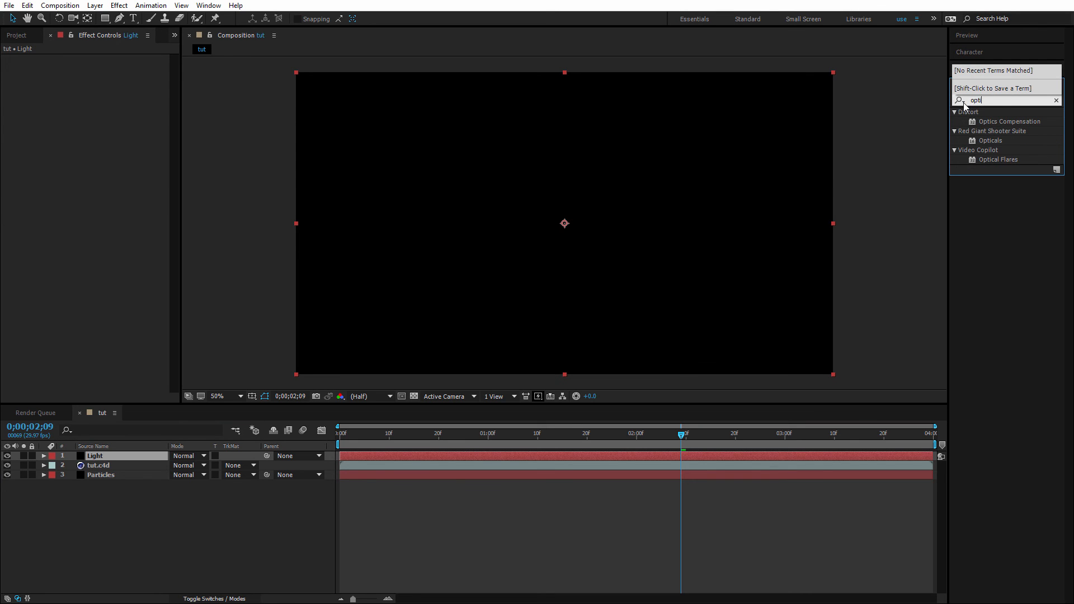
{"action": "left_click", "coordinate": [999, 159]}
{"action": "left_click_drag", "start_coordinate": [998, 159], "coordinate": [95, 455]}
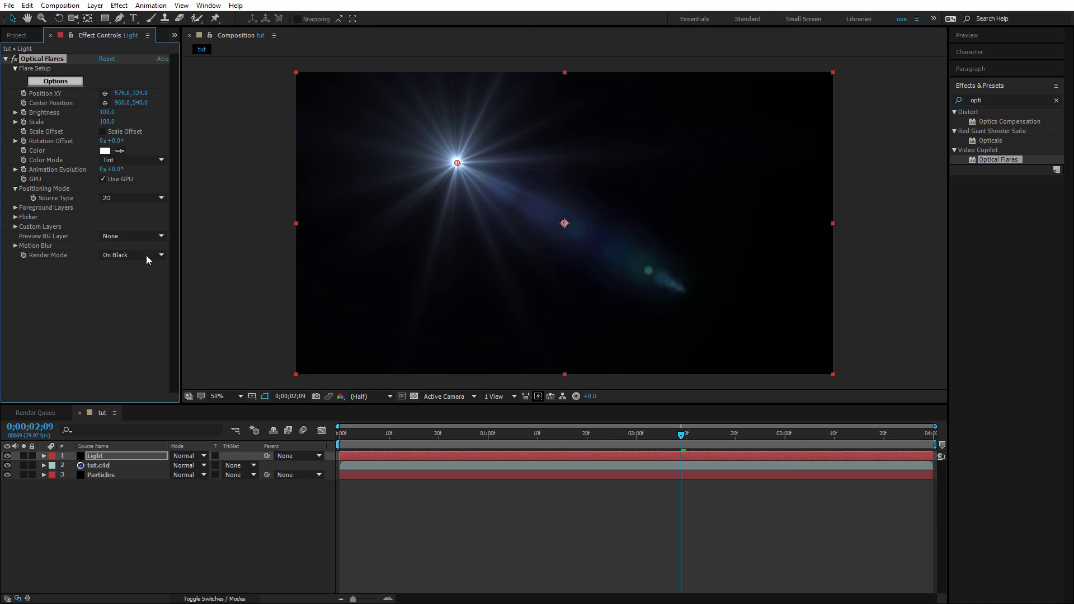
Set the flare's render mode to On Transparent and move the Light layer below Particles.
{"action": "left_click", "coordinate": [120, 255]}
{"action": "left_click", "coordinate": [132, 287]}
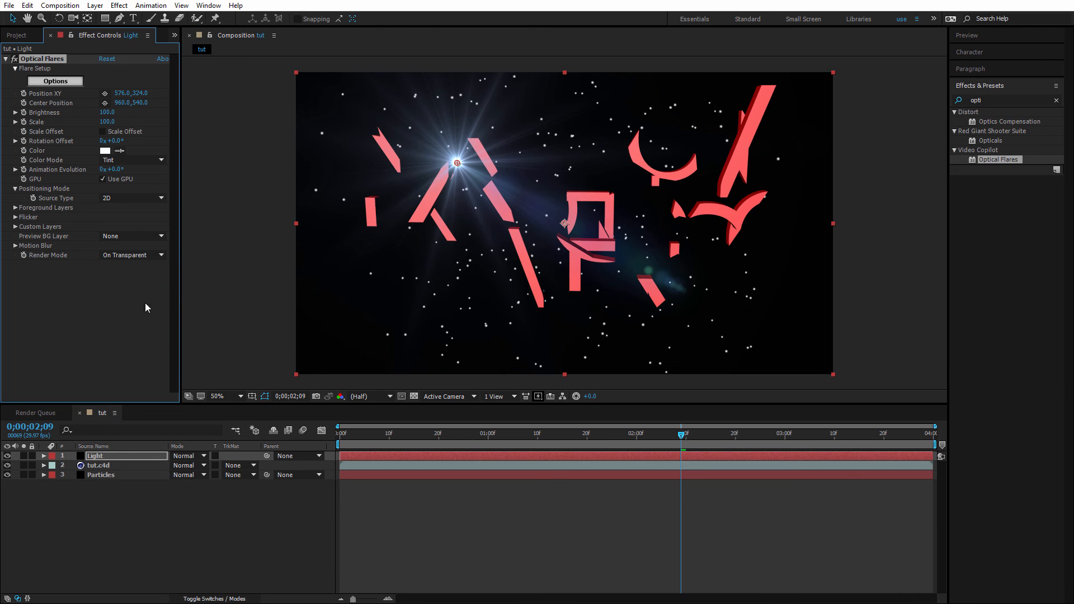
{"action": "left_click_drag", "start_coordinate": [101, 459], "coordinate": [108, 479]}
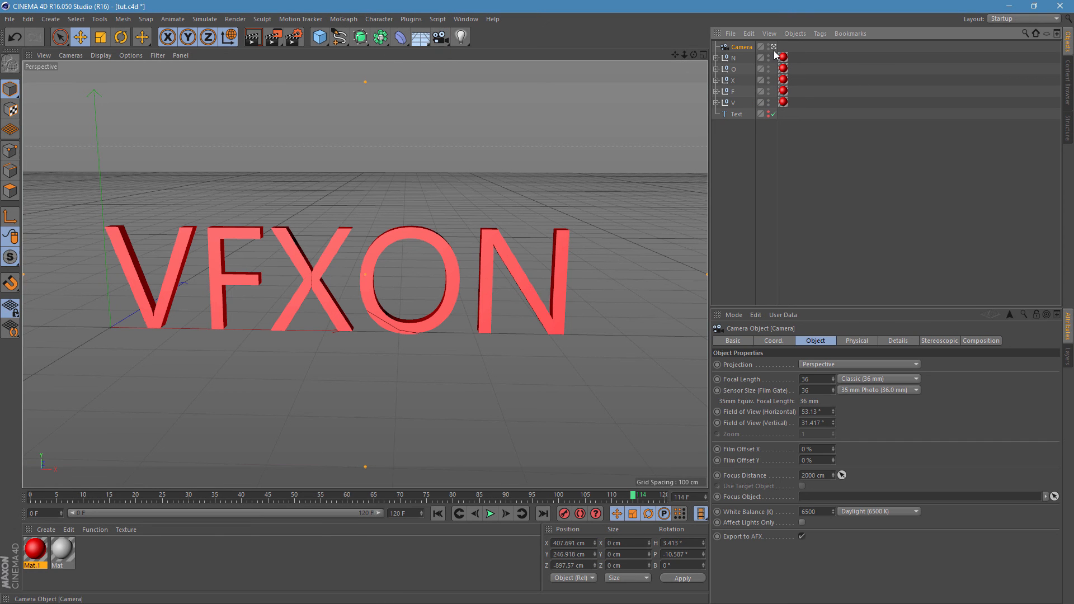
Switch to Cinema 4D and record a keyframe for the camera's current position at frame 99.
{"action": "left_click_drag", "start_coordinate": [119, 498], "coordinate": [496, 507]}
{"action": "left_click", "coordinate": [492, 512]}
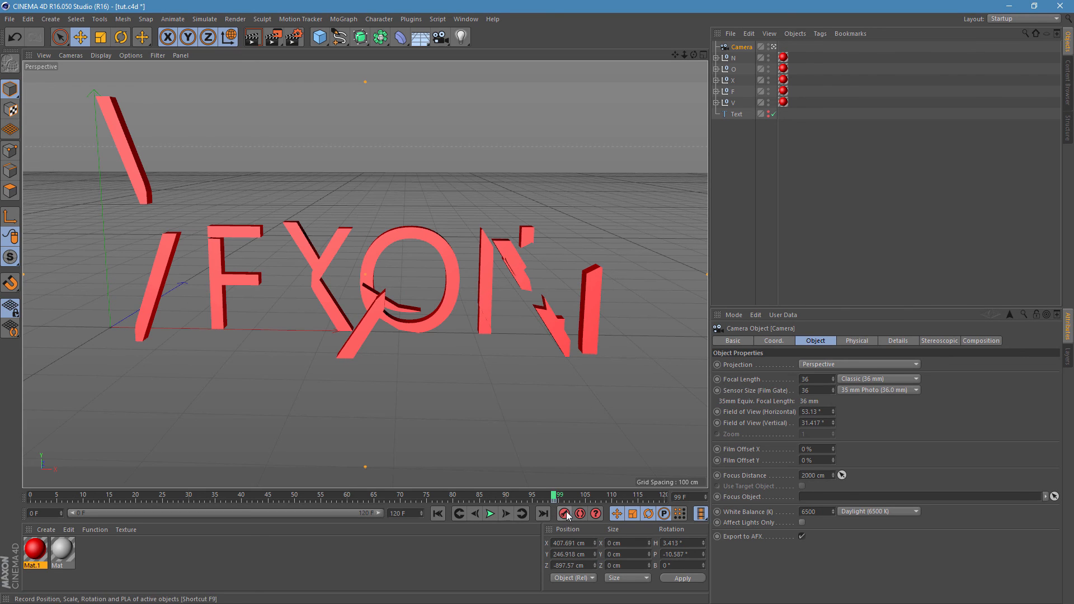
At frame 35, move the camera forward past the letter pieces to about X 343, Y 112, Z 147 cm and keyframe it.
{"action": "left_click_drag", "start_coordinate": [347, 495], "coordinate": [310, 495]}
{"action": "left_click_drag", "start_coordinate": [261, 492], "coordinate": [216, 495]}
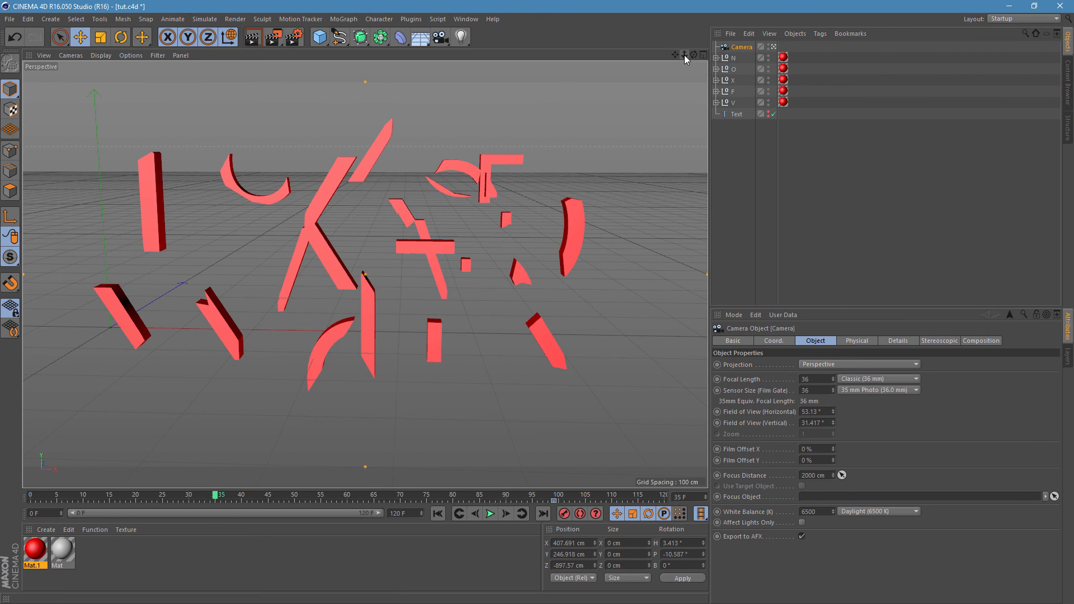
{"action": "left_click_drag", "start_coordinate": [685, 59], "coordinate": [811, 59]}
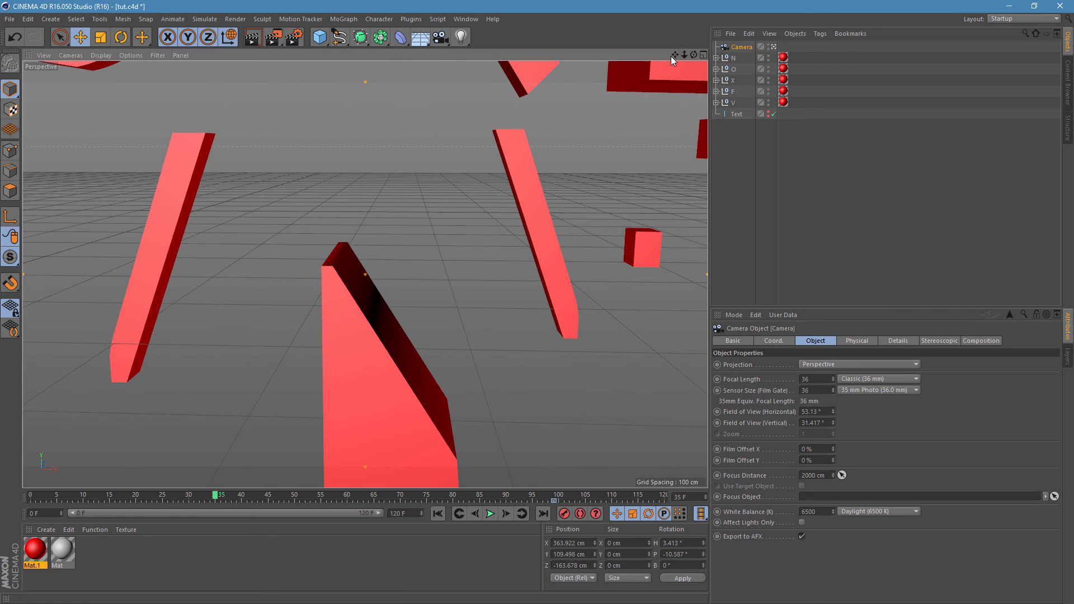
{"action": "mouse_move", "coordinate": [672, 60]}
{"action": "left_mouse_down"}
{"action": "mouse_move", "coordinate": [678, 34]}
{"action": "mouse_move", "coordinate": [727, 56]}
{"action": "mouse_move", "coordinate": [677, 60]}
{"action": "left_mouse_up"}
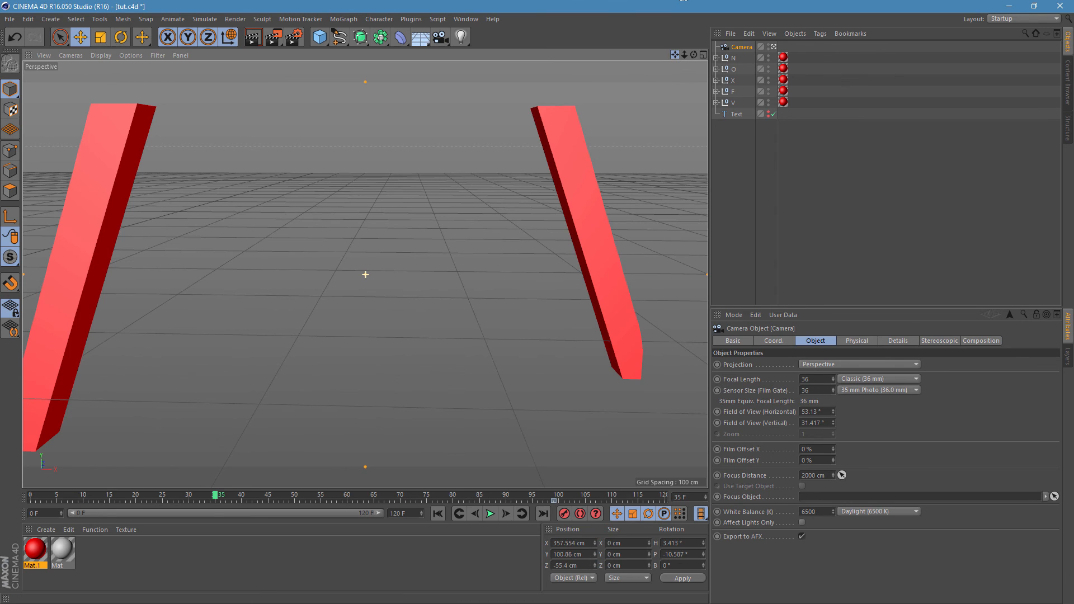
{"action": "middle_click_drag", "start_coordinate": [459, 177], "coordinate": [453, 123], "text": "alt"}
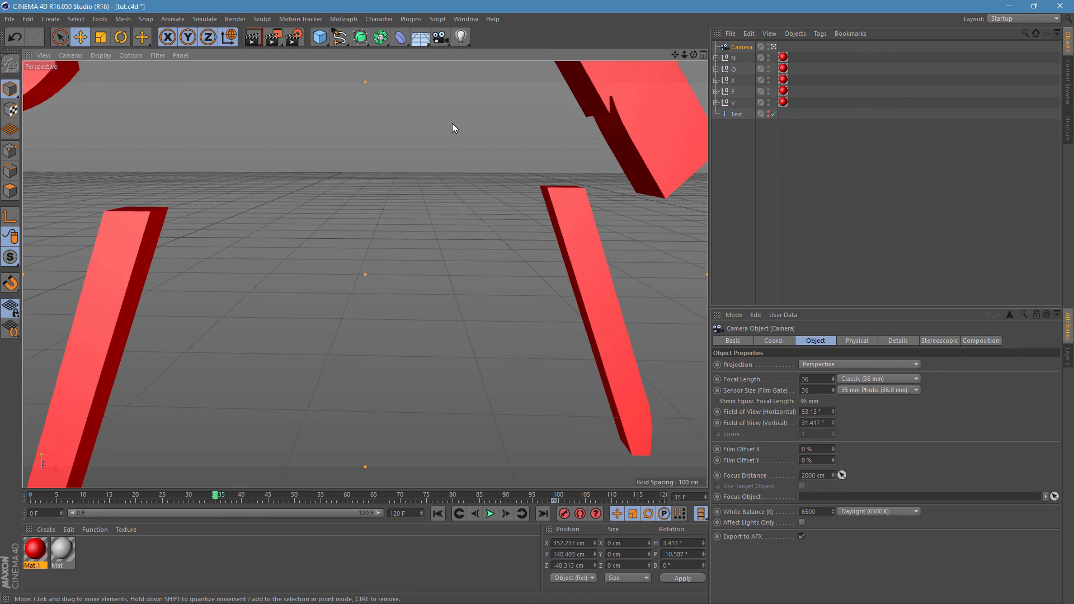
{"action": "left_click_drag", "start_coordinate": [684, 55], "coordinate": [727, 54]}
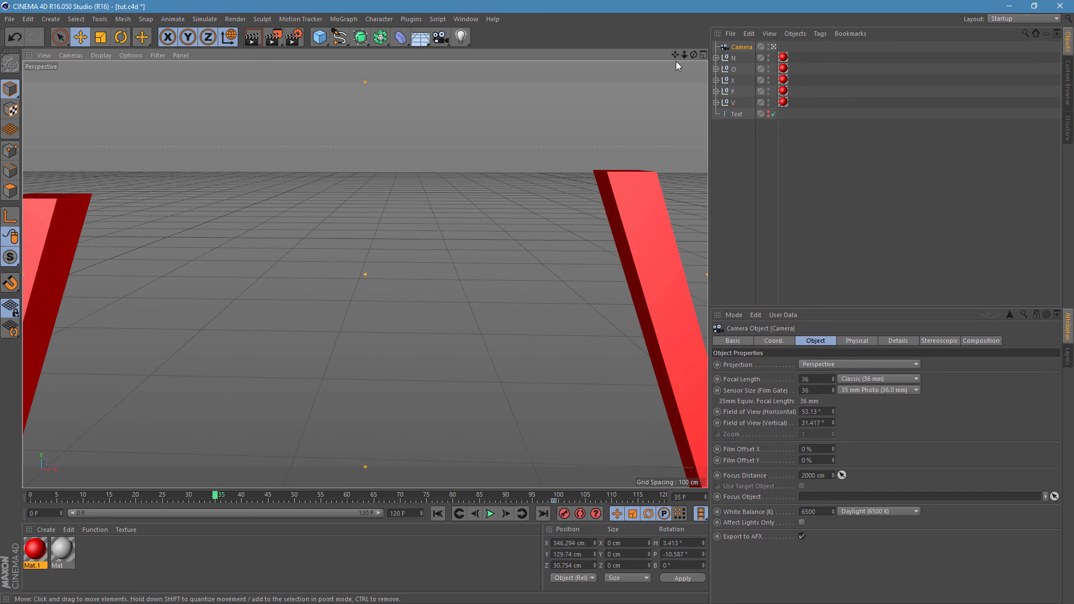
{"action": "scroll", "coordinate": [387, 250], "scroll_direction": "up", "scroll_amount": 8}
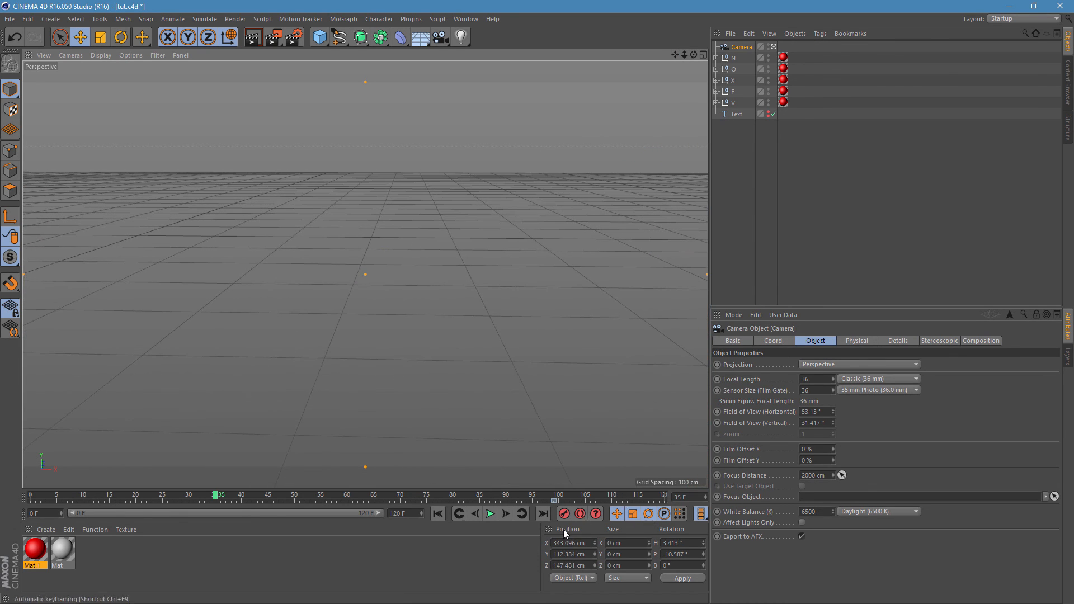
Check the camera move up to frame 99, shift its earlier keyframe to frame 31, and save the scene.
{"action": "left_click_drag", "start_coordinate": [210, 504], "coordinate": [555, 507]}
{"action": "left_click", "coordinate": [221, 502]}
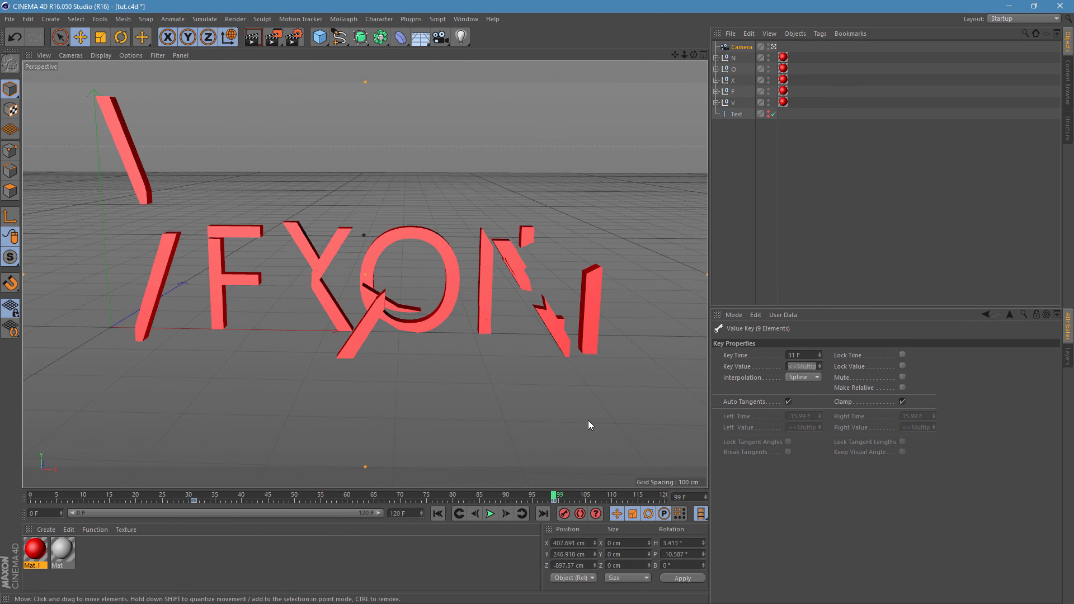
{"action": "key", "text": "ctrl+s"}
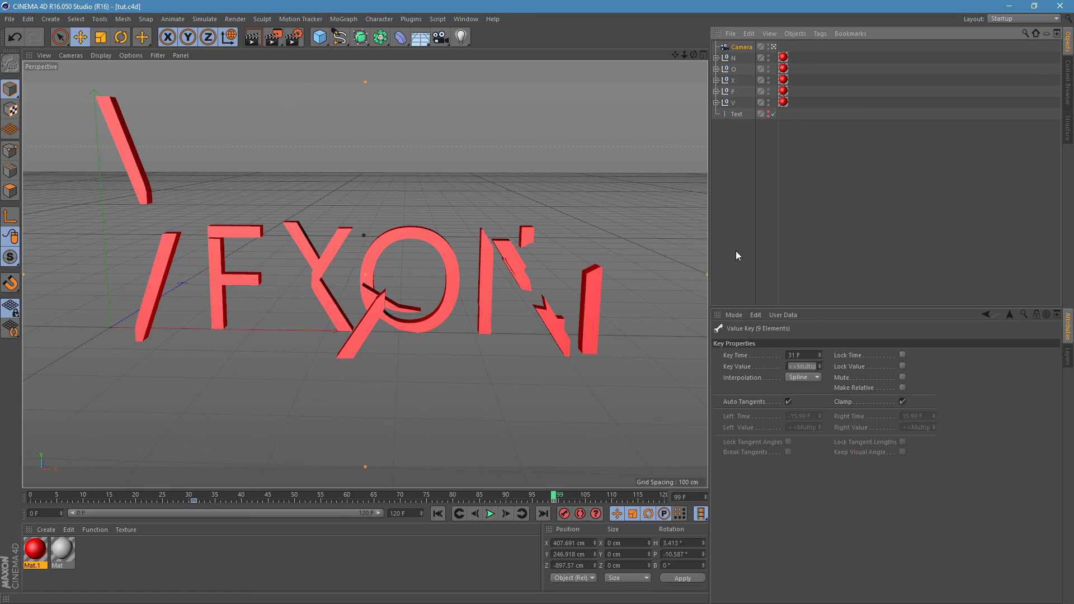
Switch to After Effects and preview the updated camera move of tut.c4d at several frames up to 0;00;02;13.
{"action": "key", "text": "alt+Tab"}
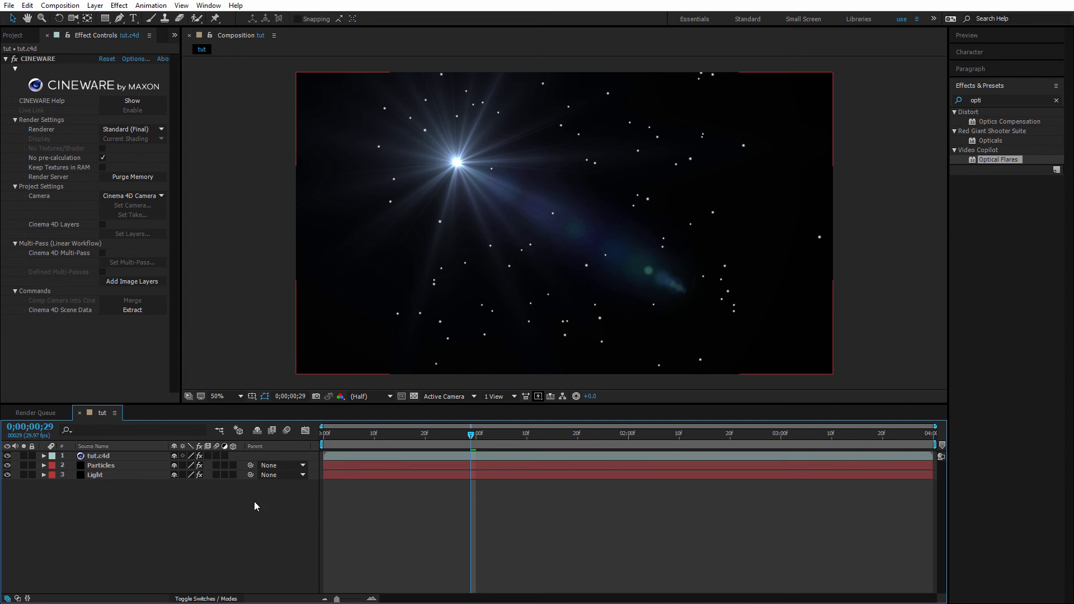
{"action": "left_click", "coordinate": [104, 457]}
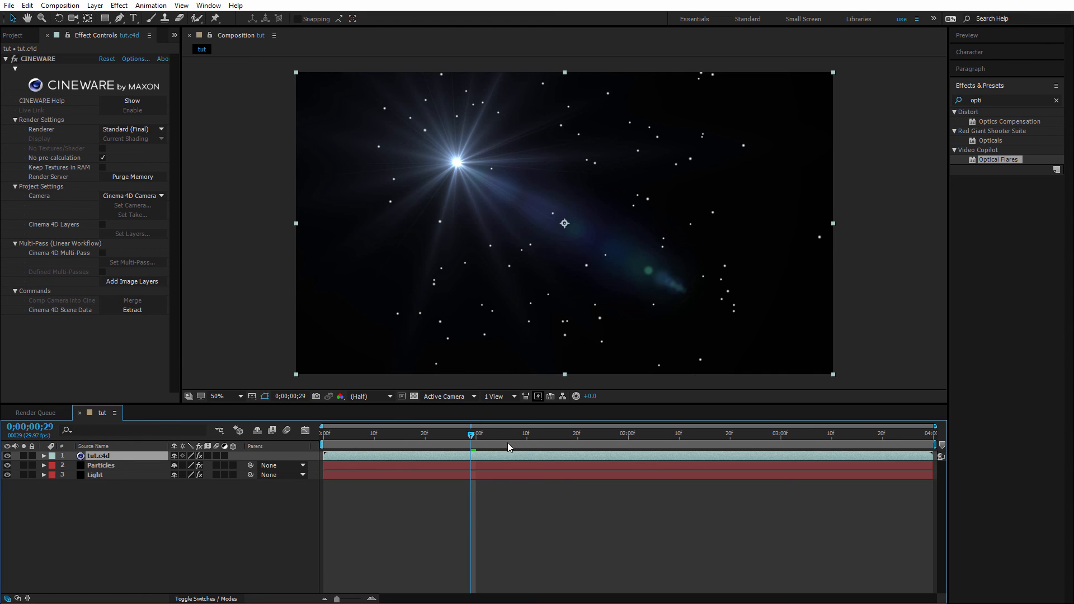
{"action": "left_click", "coordinate": [526, 435]}
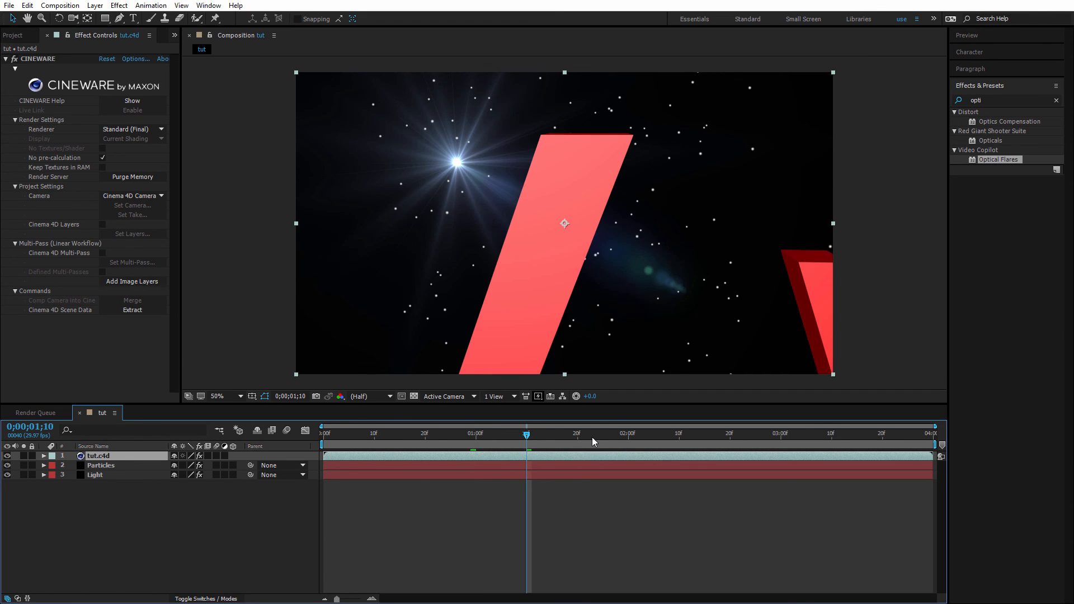
{"action": "left_click_drag", "start_coordinate": [592, 438], "coordinate": [695, 434]}
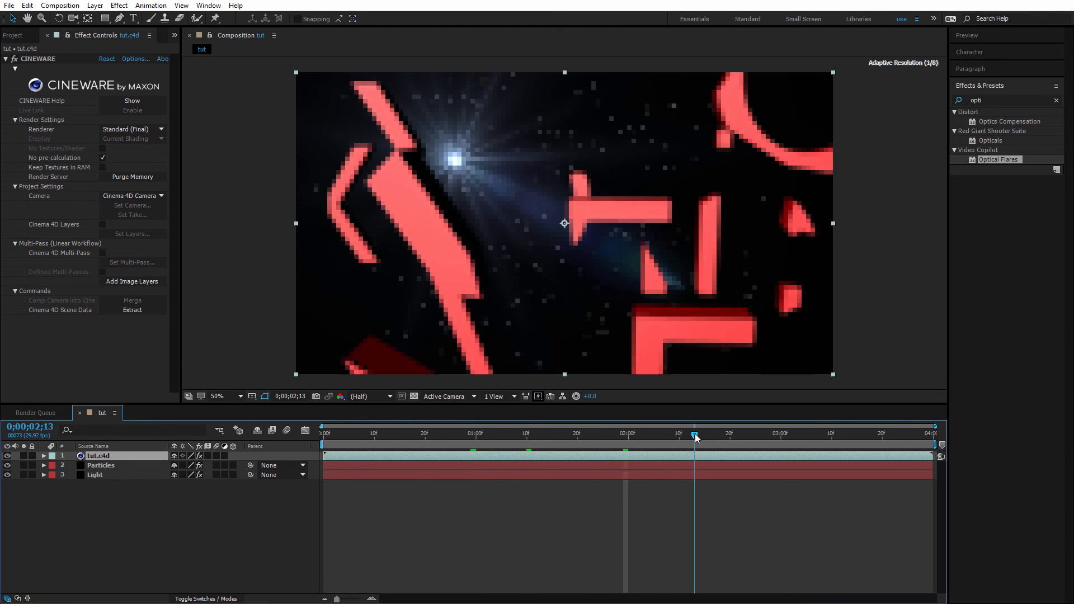
{"action": "left_click", "coordinate": [734, 435]}
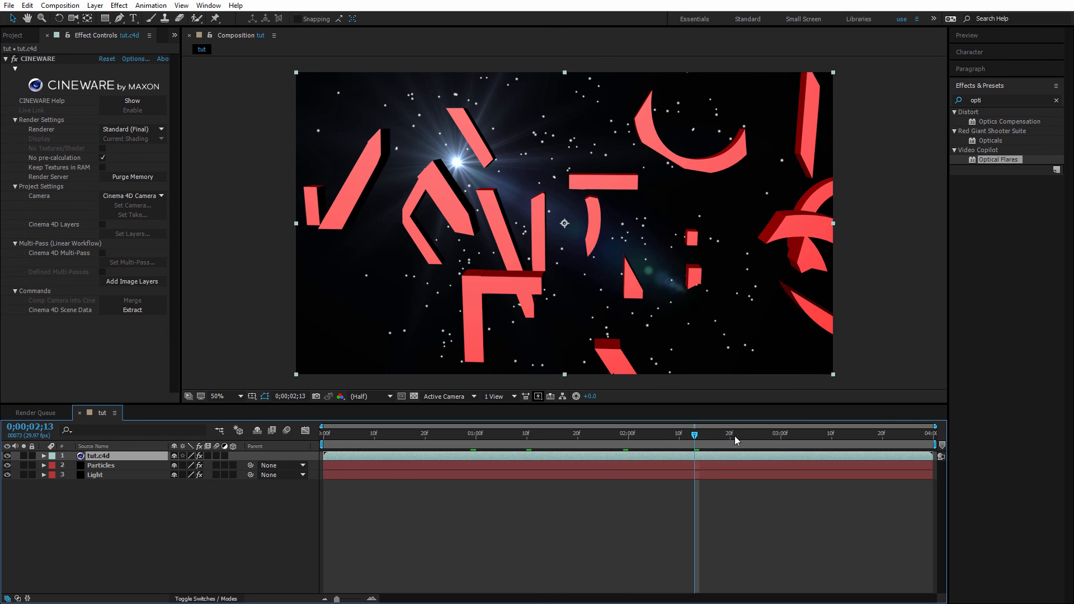
Extract the Cinema 4D scene data of tut.c4d to add its camera to the composition, and inspect the camera's keyframes.
{"action": "left_click", "coordinate": [783, 435]}
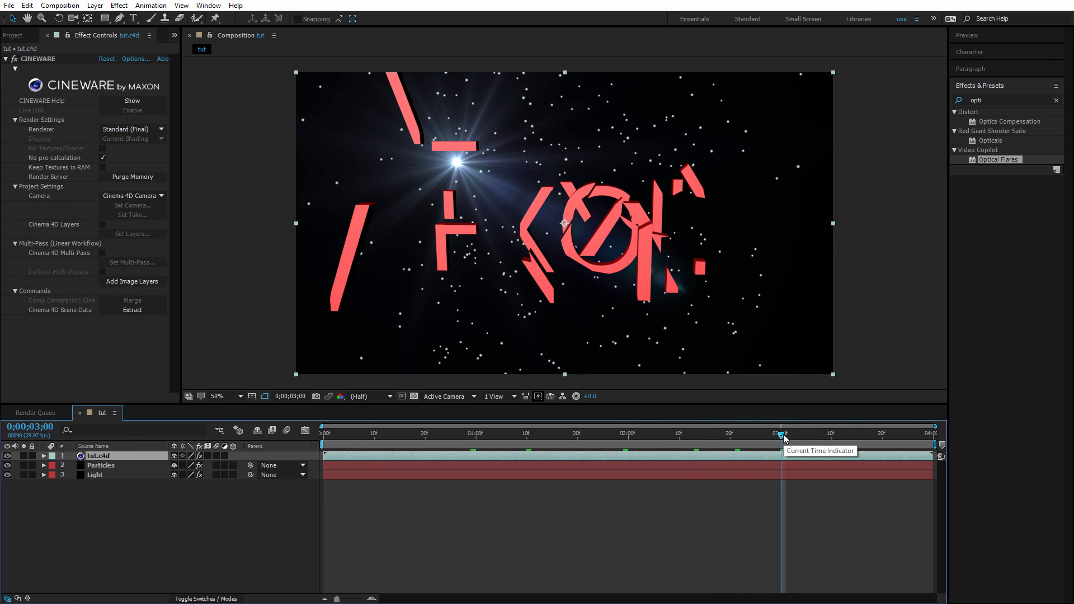
{"action": "left_click", "coordinate": [811, 434]}
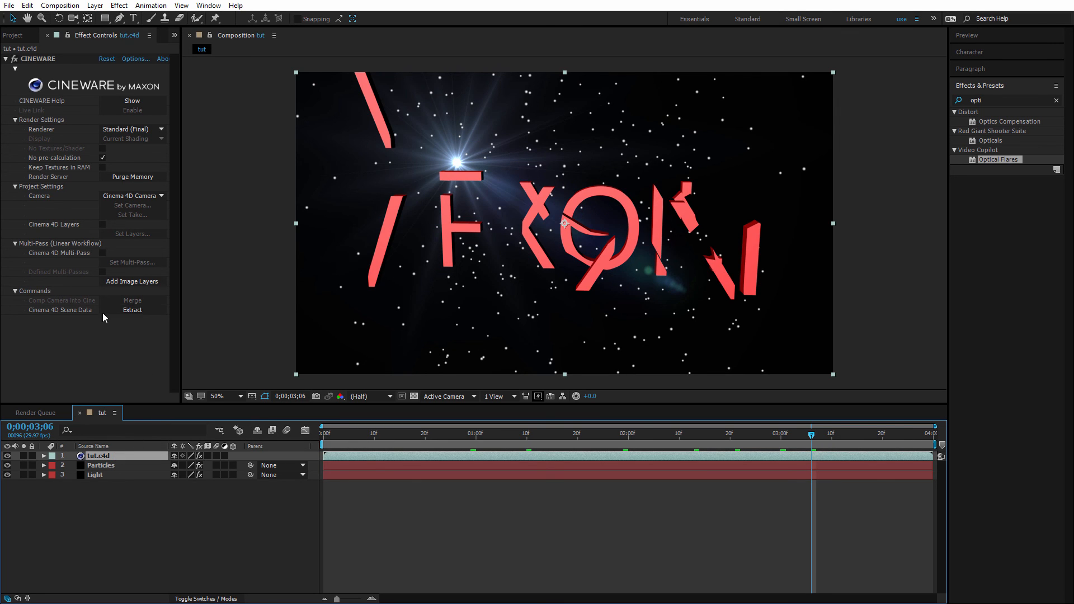
{"action": "left_click", "coordinate": [122, 313]}
{"action": "left_click", "coordinate": [114, 455]}
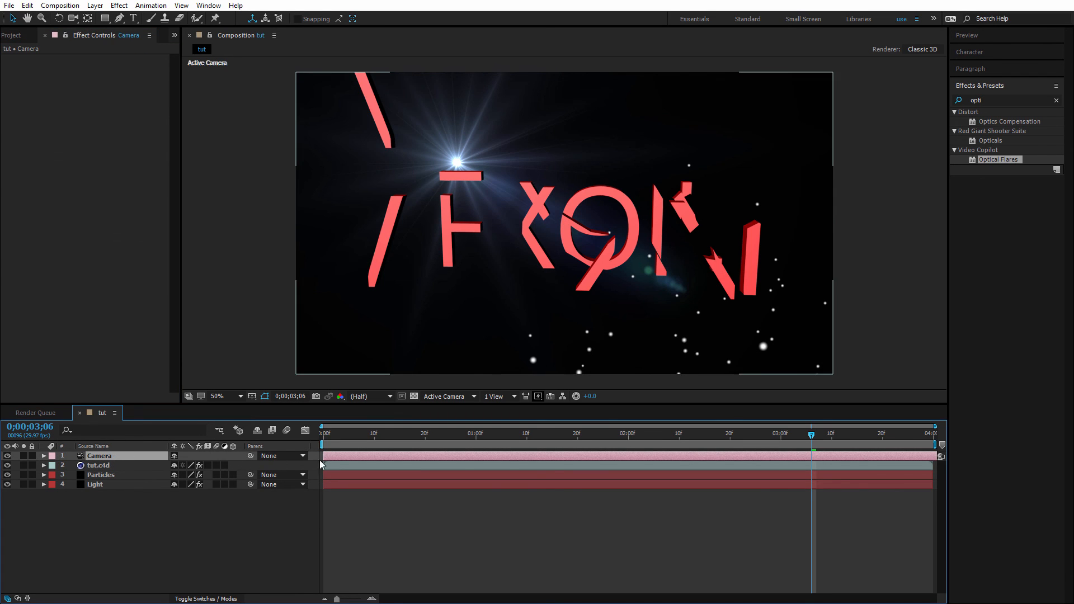
{"action": "key", "text": "u"}
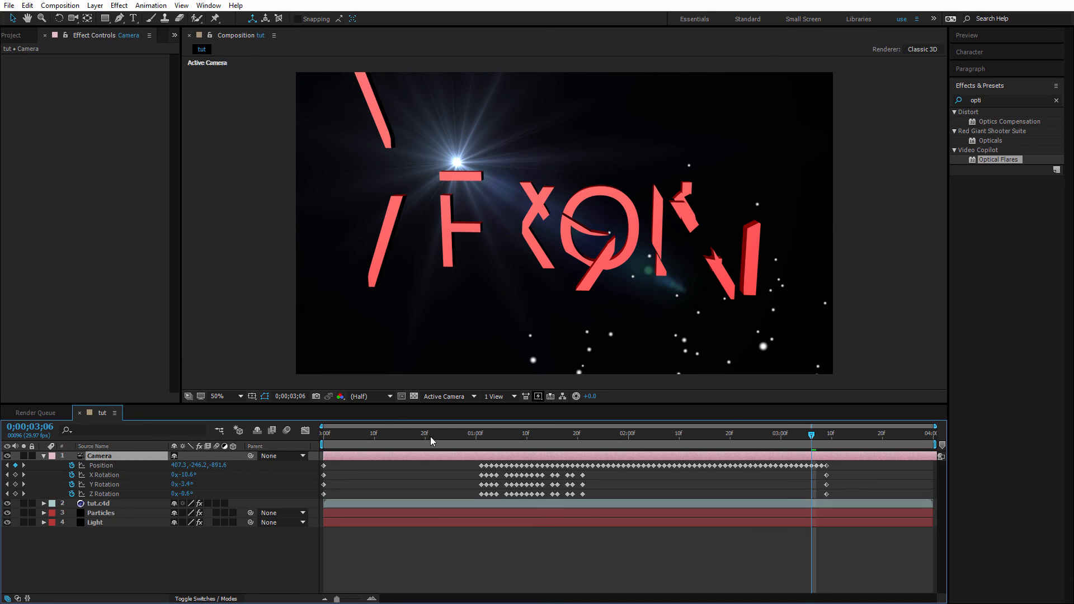
{"action": "left_click_drag", "start_coordinate": [434, 437], "coordinate": [577, 441]}
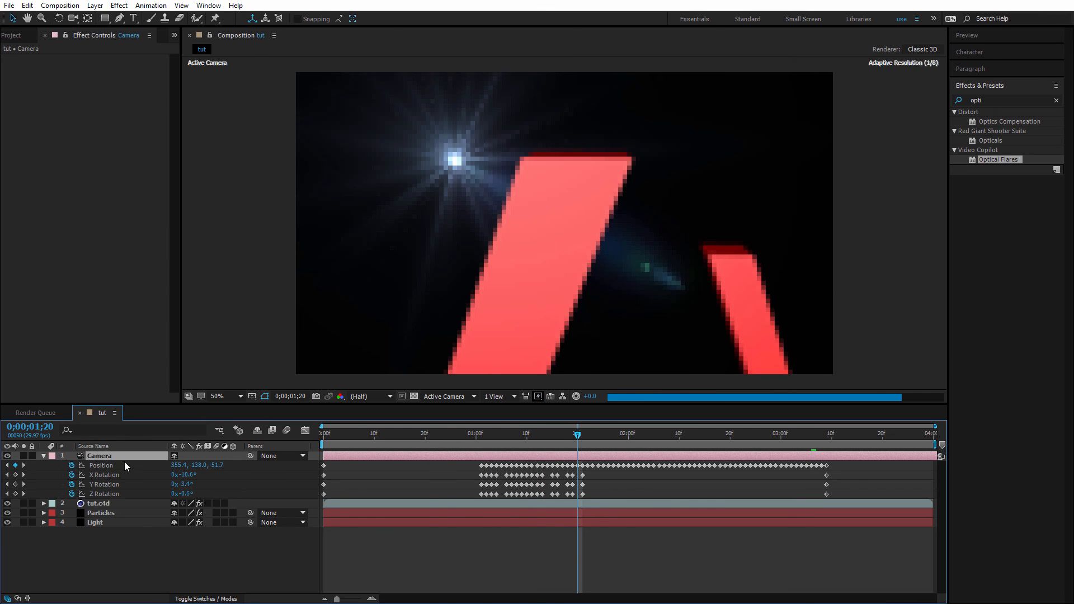
{"action": "left_click", "coordinate": [44, 456]}
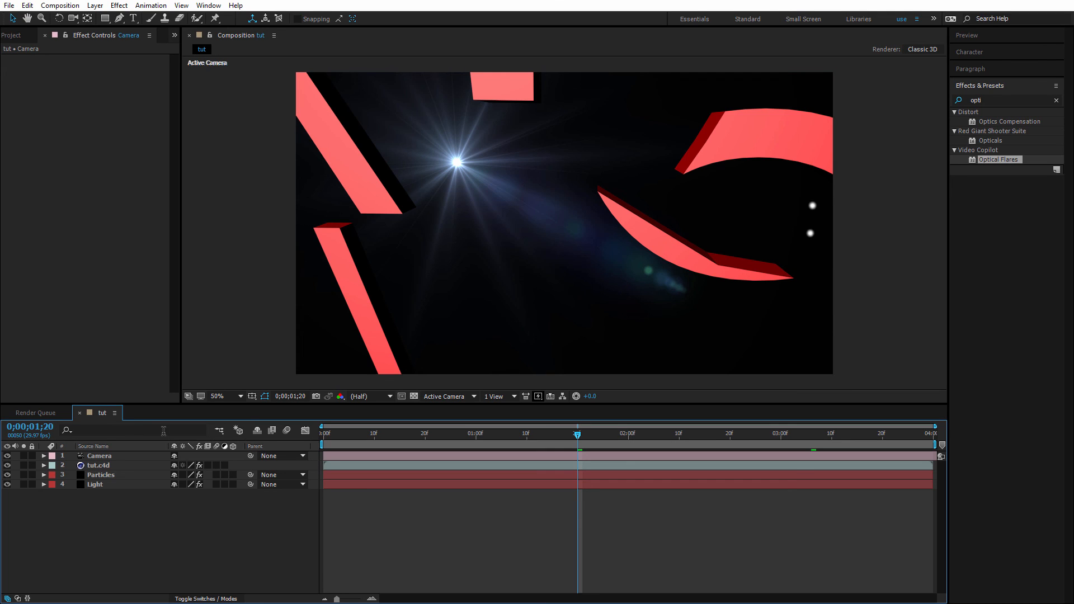
Set the Source Type of the Light layer's Optical Flares effect to 3D and check the flare at 0;00;03;16.
{"action": "left_click", "coordinate": [103, 485]}
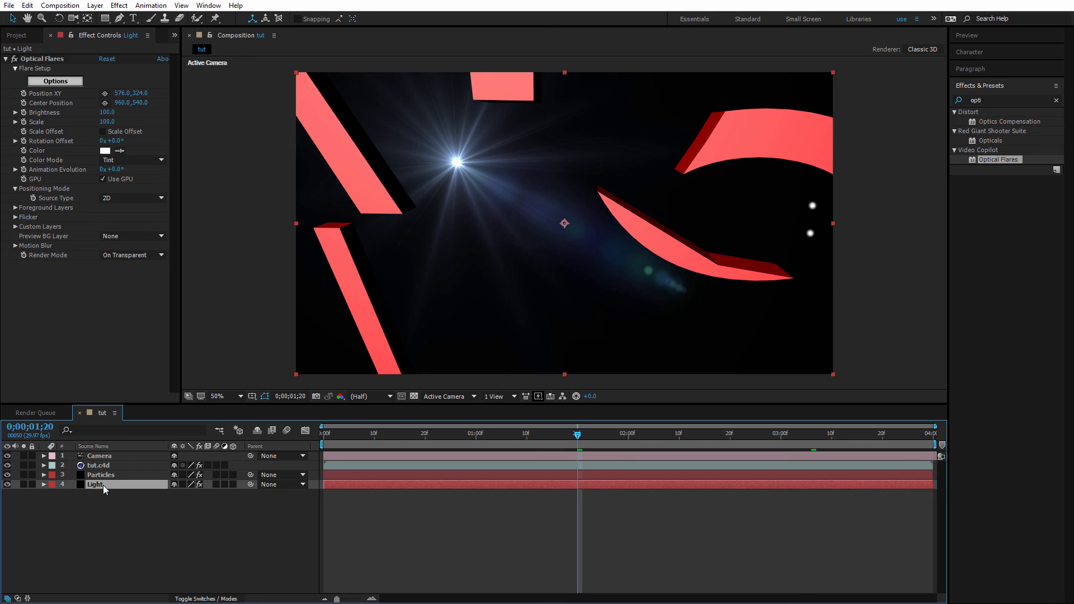
{"action": "left_click", "coordinate": [112, 198]}
{"action": "left_click", "coordinate": [129, 217]}
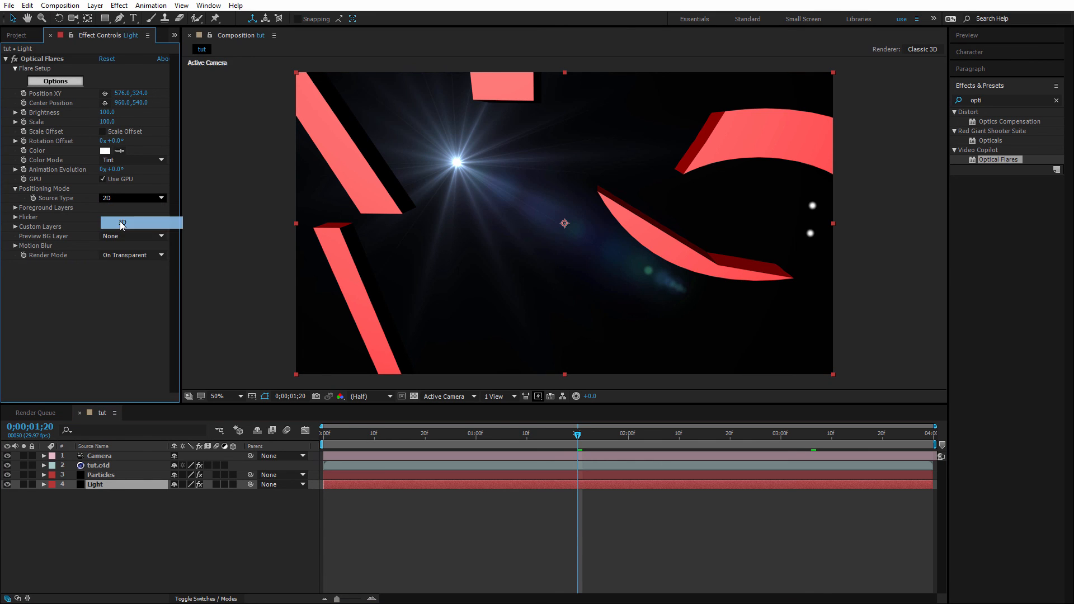
{"action": "left_click_drag", "start_coordinate": [567, 436], "coordinate": [861, 448]}
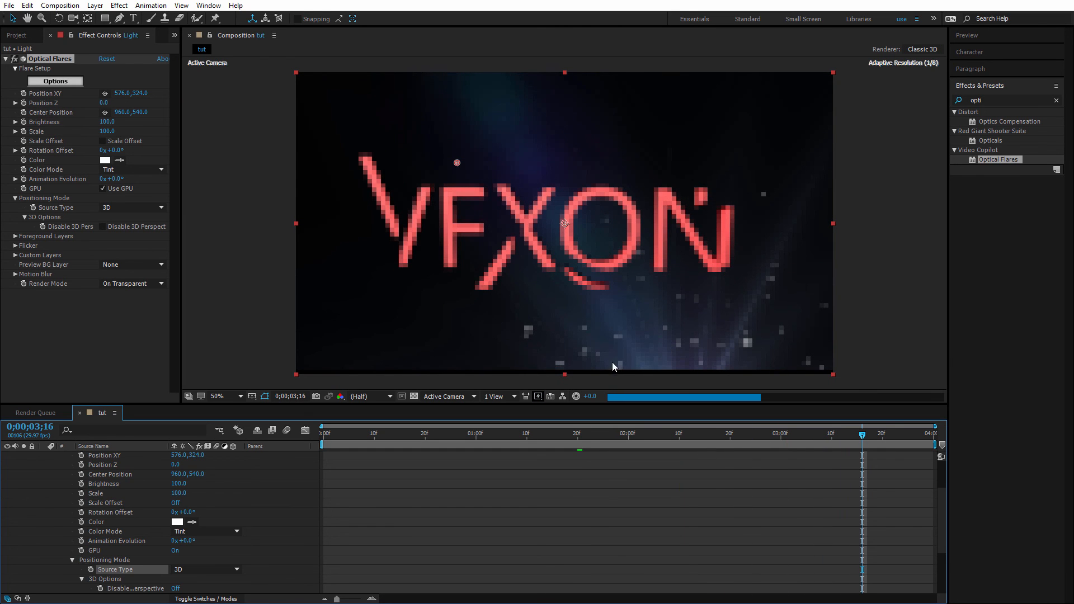
{"action": "scroll", "coordinate": [35, 492], "scroll_direction": "up", "scroll_amount": 3}
{"action": "left_click", "coordinate": [42, 485]}
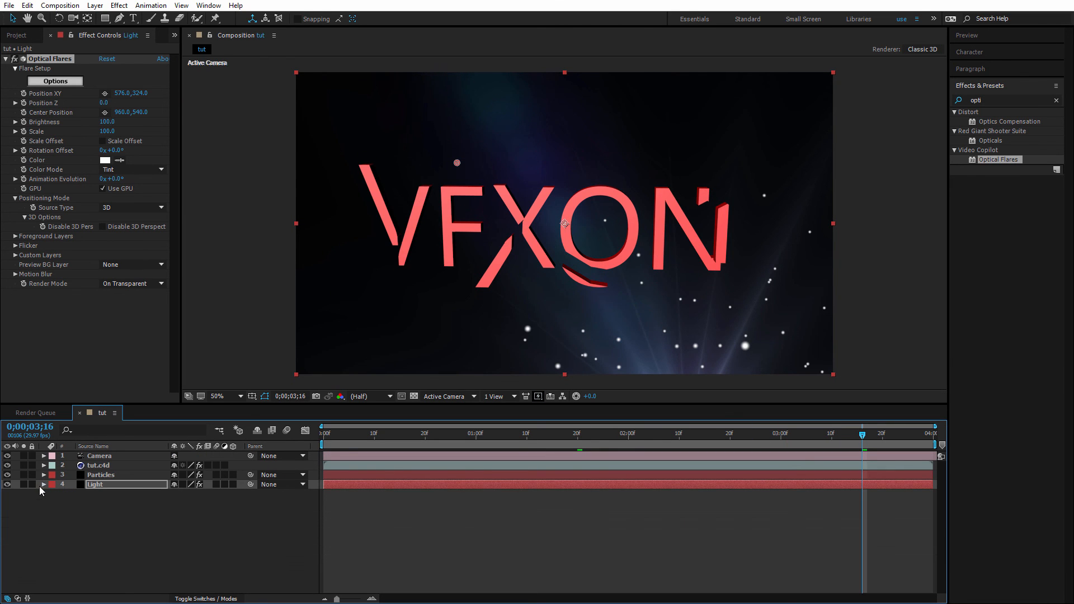
{"action": "left_click", "coordinate": [193, 533]}
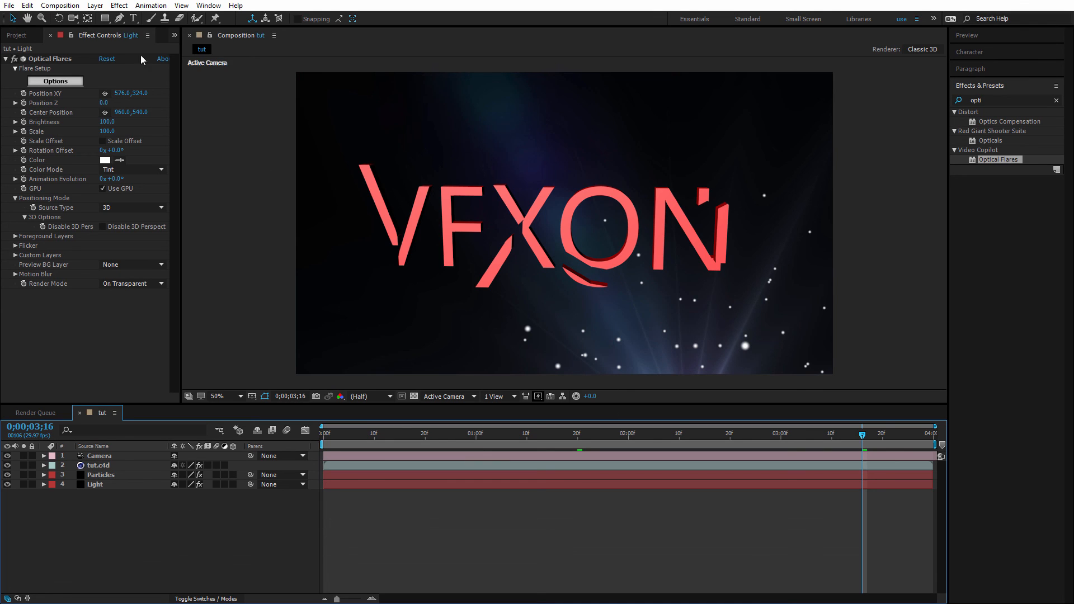
Add a text layer reading VFXON over the letter pieces and set its font size to 206 px.
{"action": "left_click", "coordinate": [133, 18]}
{"action": "left_click", "coordinate": [483, 271]}
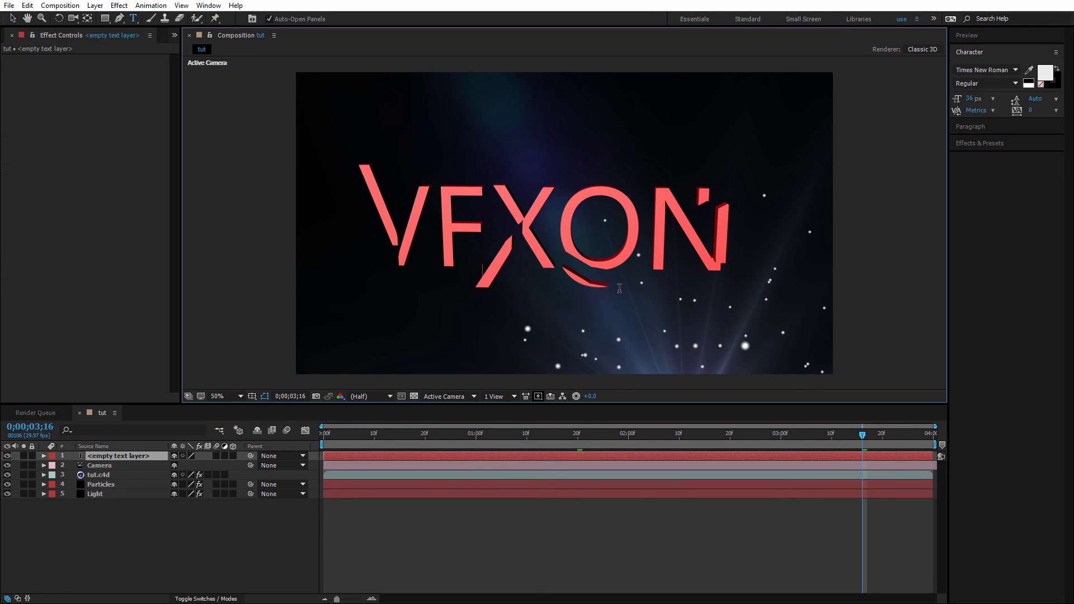
{"action": "type", "text": "VFXO"}
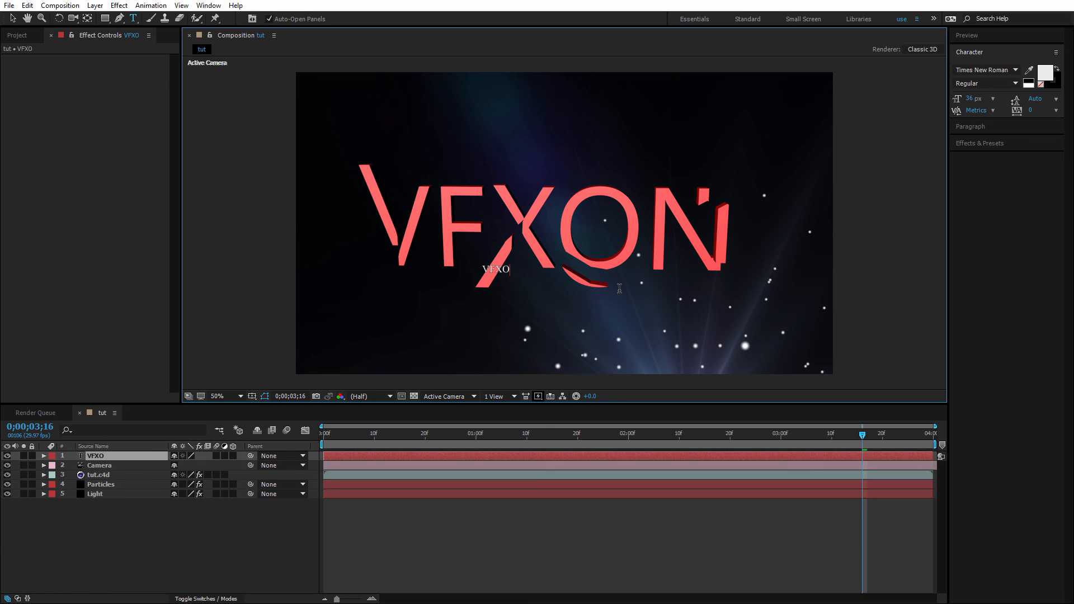
{"action": "type", "text": "N"}
{"action": "key", "text": "ctrl+a"}
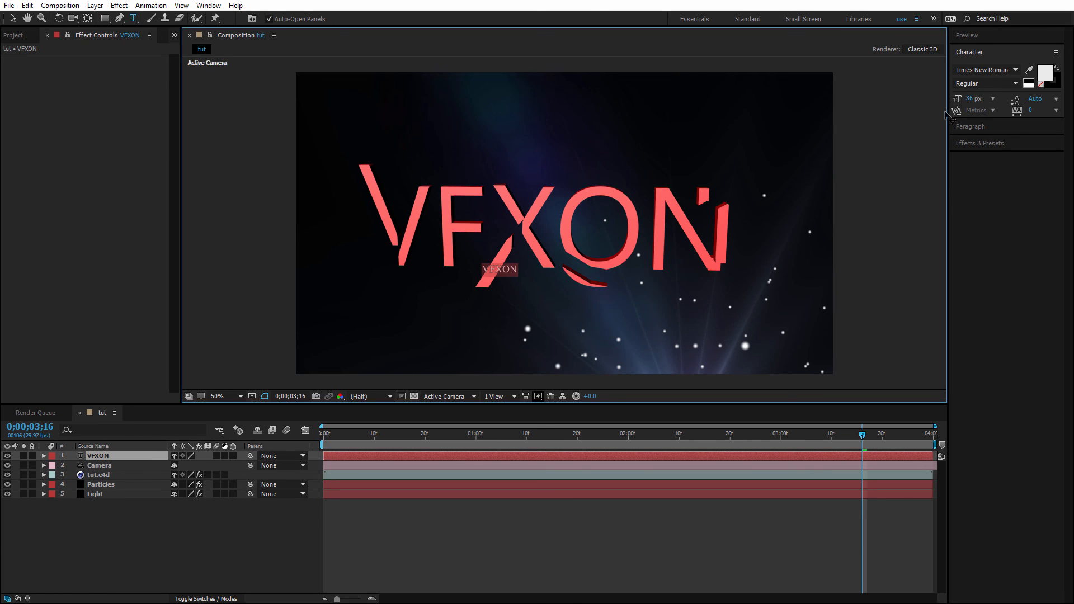
{"action": "left_click_drag", "start_coordinate": [978, 98], "coordinate": [1016, 96]}
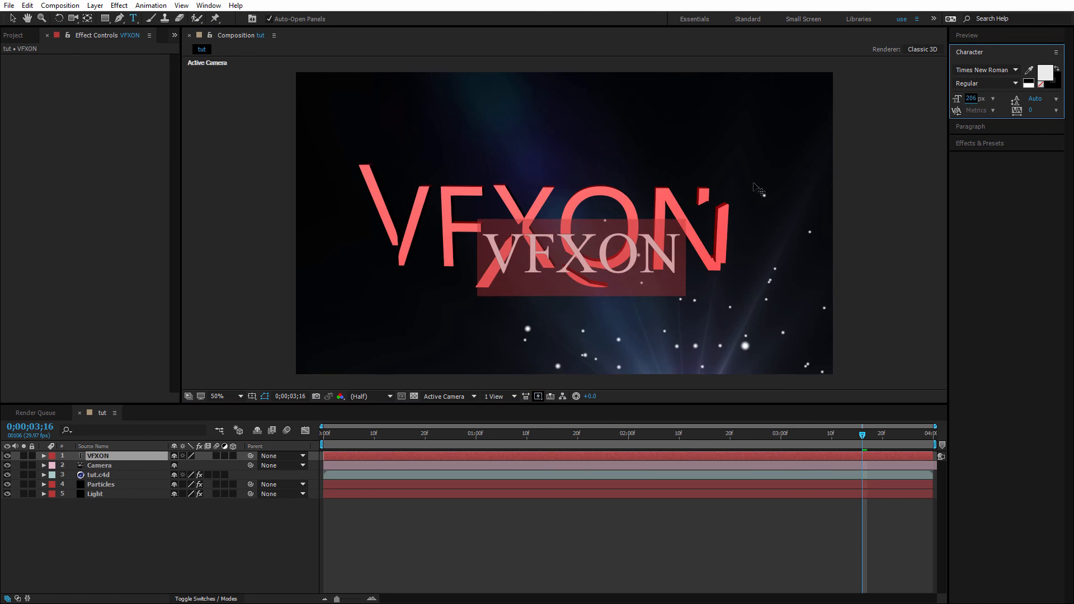
{"action": "left_click", "coordinate": [143, 497]}
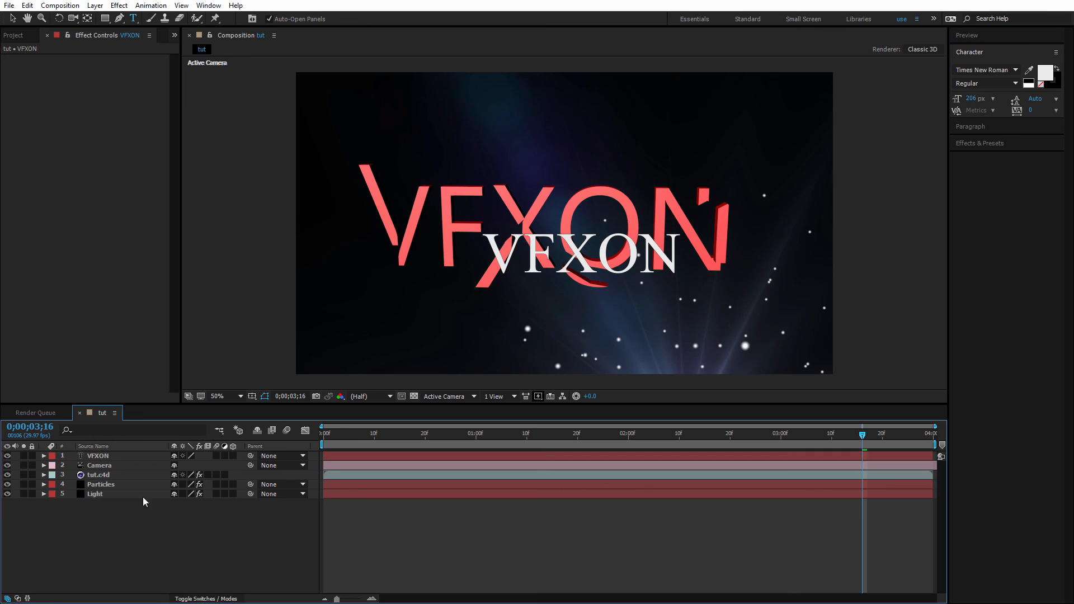
Make the VFXON text layer 3D and check how it follows the camera between 0;00;01;13 and 0;00;02;19.
{"action": "left_click", "coordinate": [233, 456]}
{"action": "left_click_drag", "start_coordinate": [573, 436], "coordinate": [542, 410]}
{"action": "scroll", "coordinate": [561, 302], "scroll_direction": "down", "scroll_amount": 4}
{"action": "scroll", "coordinate": [561, 301], "scroll_direction": "up", "scroll_amount": 1}
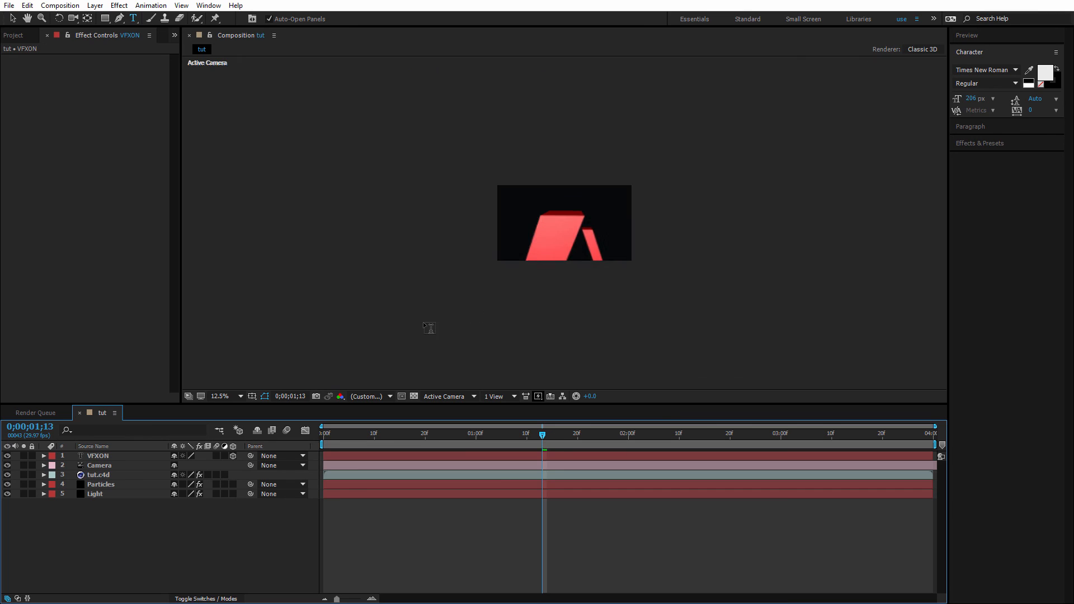
{"action": "left_click", "coordinate": [12, 18]}
{"action": "left_click", "coordinate": [93, 455]}
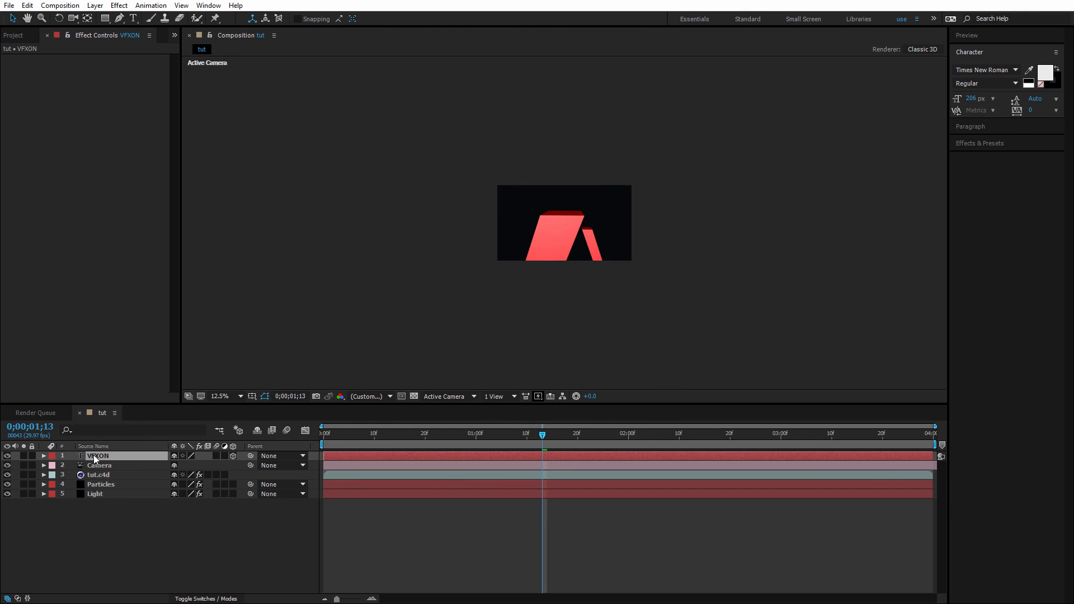
{"action": "scroll", "coordinate": [498, 301], "scroll_direction": "down", "scroll_amount": 1}
{"action": "scroll", "coordinate": [499, 301], "scroll_direction": "up", "scroll_amount": 2}
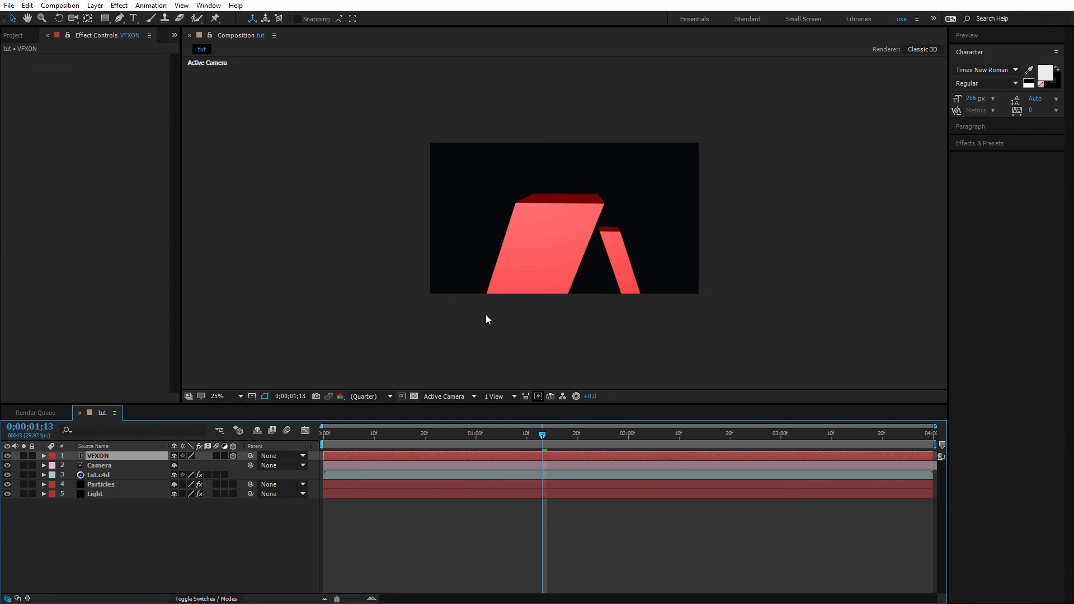
{"action": "scroll", "coordinate": [491, 330], "scroll_direction": "up", "scroll_amount": 2}
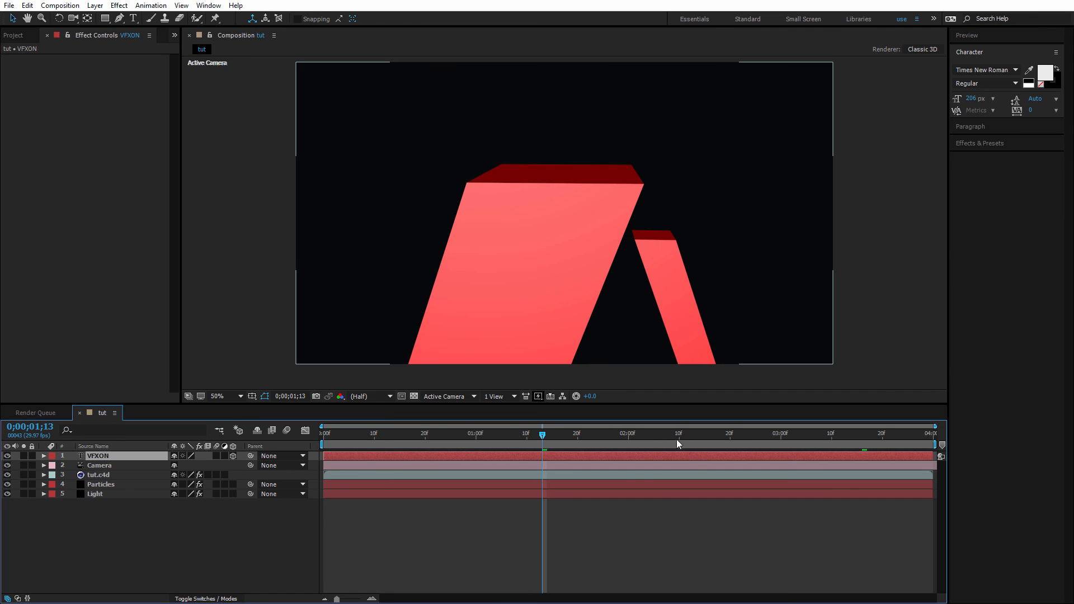
{"action": "left_click_drag", "start_coordinate": [636, 435], "coordinate": [721, 436]}
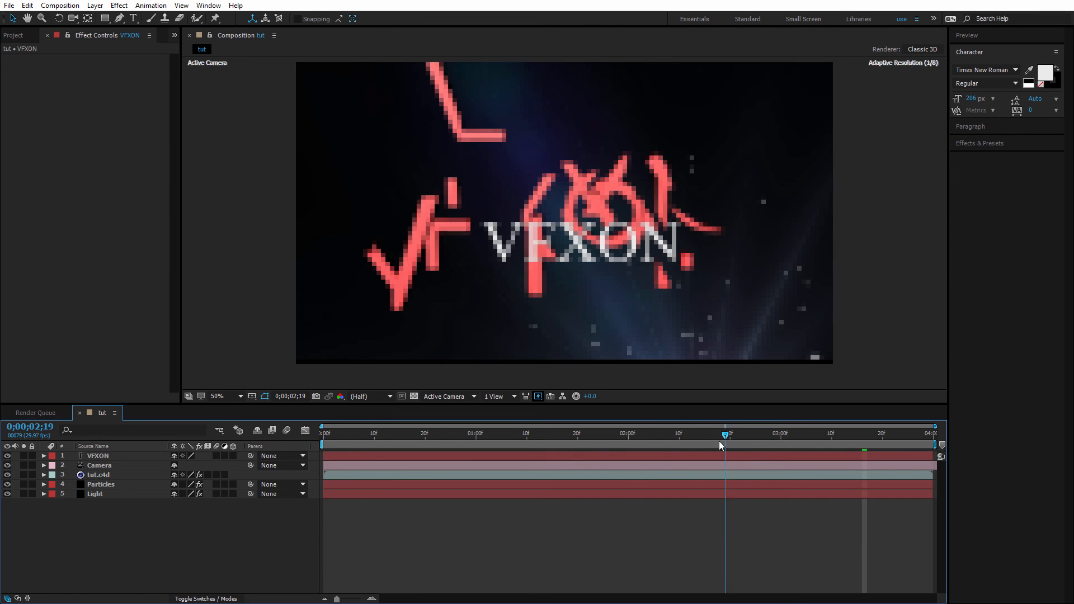
Hide the VFXON text layer and review the composition up to 0;00;03;27.
{"action": "left_click", "coordinate": [7, 456]}
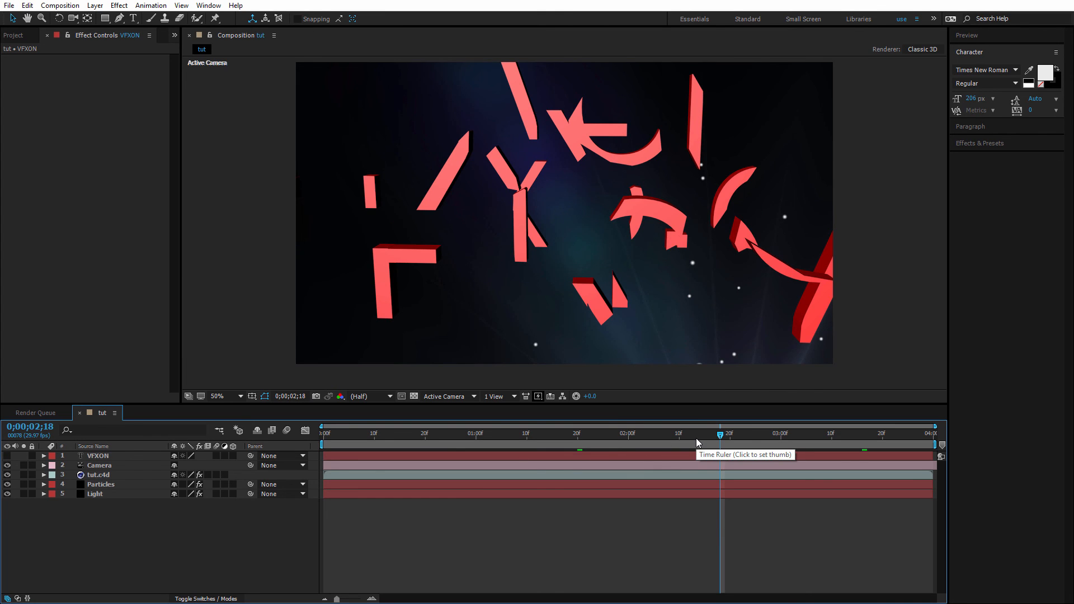
{"action": "left_click_drag", "start_coordinate": [696, 438], "coordinate": [919, 444]}
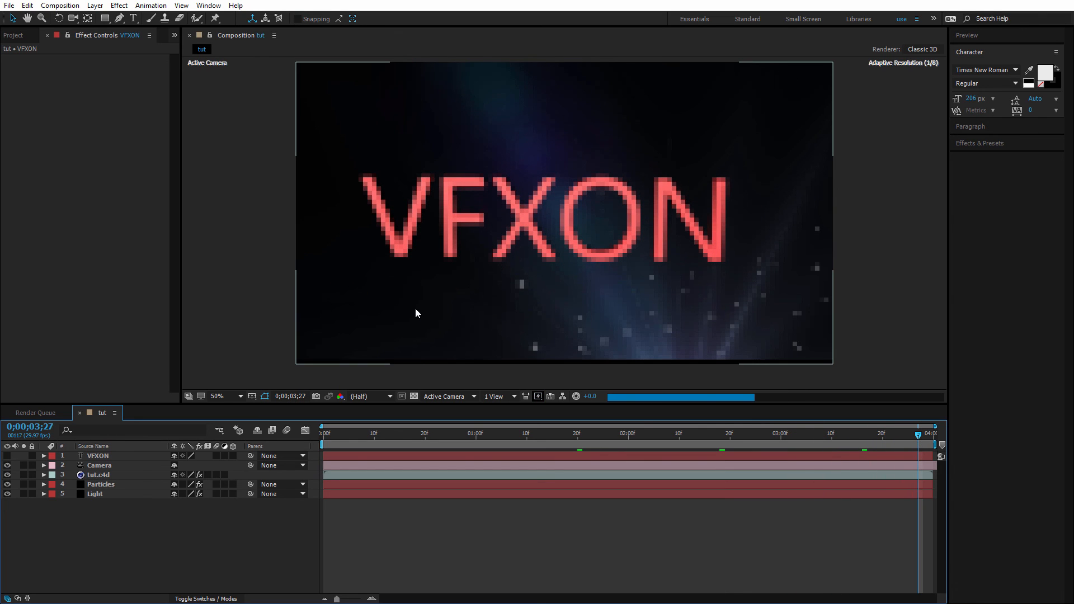